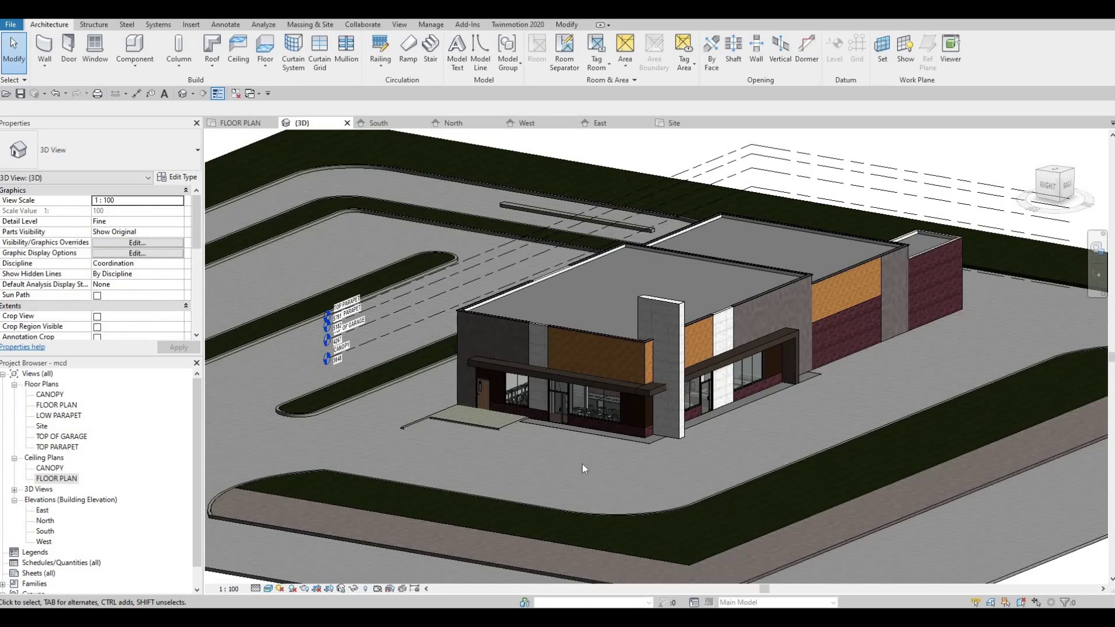
Start a new sheet from the project's sheets list with the A0 metric titleblock selected.
{"action": "middle_click_drag", "start_coordinate": [600, 469], "coordinate": [656, 437]}
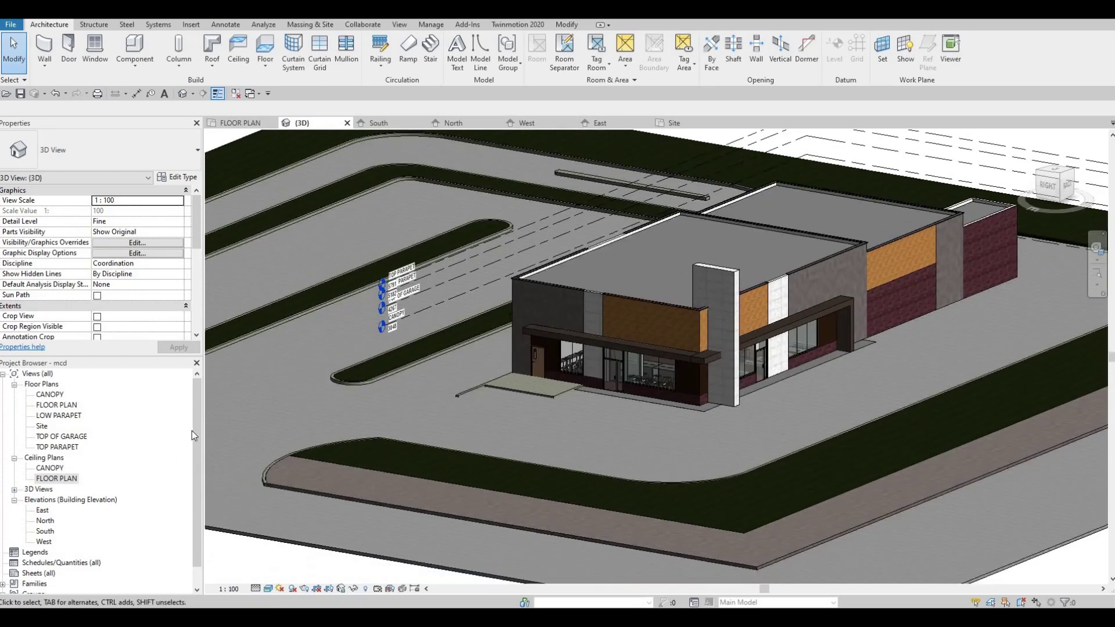
{"action": "left_click_drag", "start_coordinate": [197, 430], "coordinate": [196, 441]}
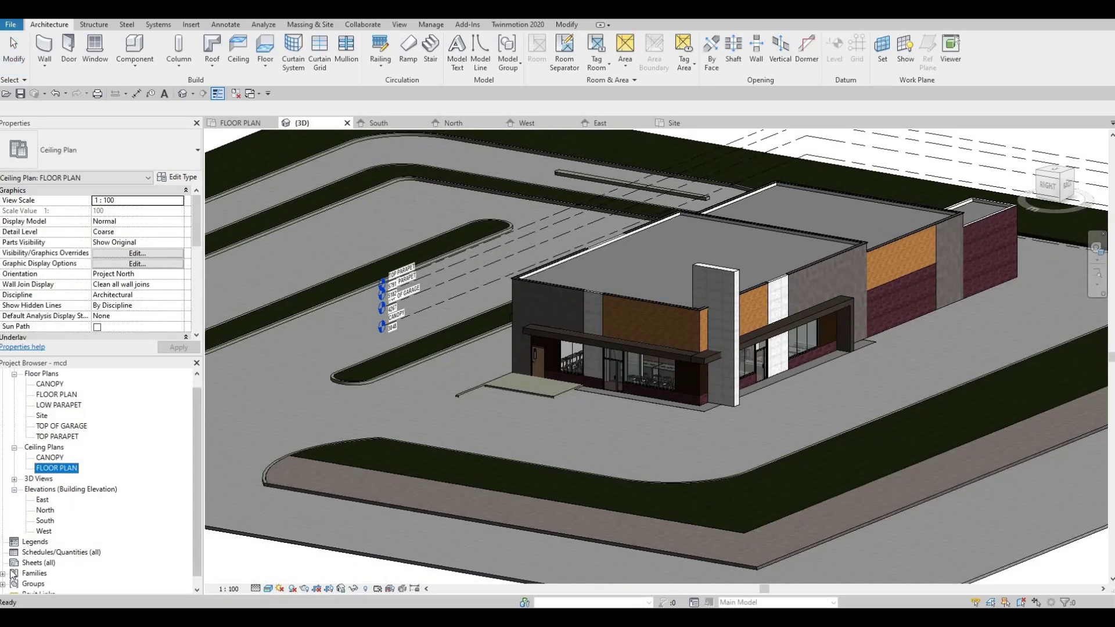
{"action": "left_click", "coordinate": [28, 564]}
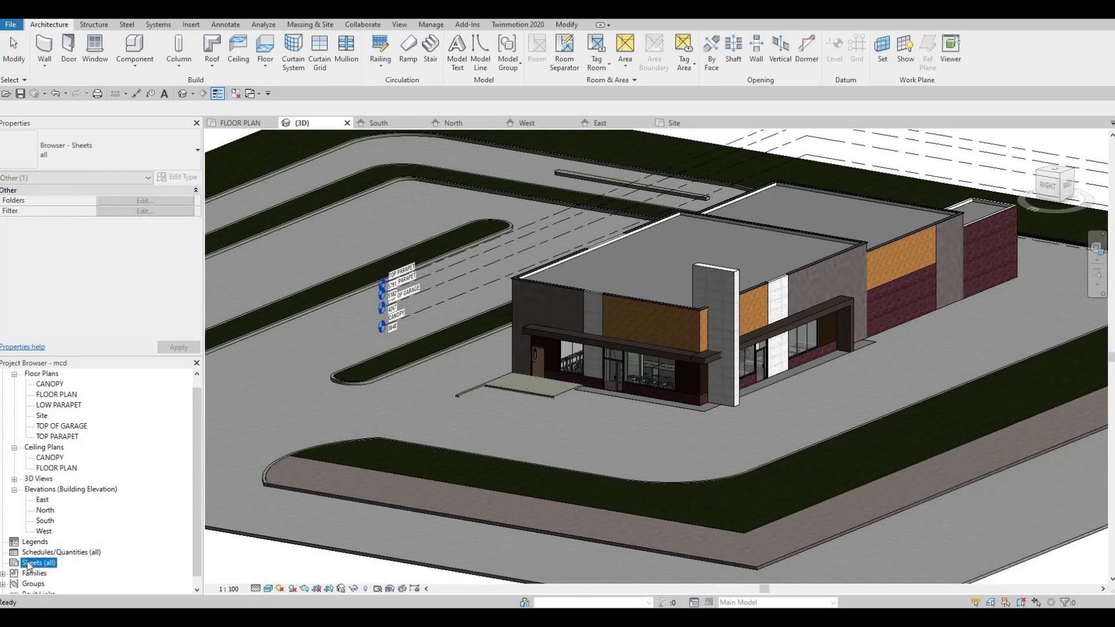
{"action": "right_click", "coordinate": [38, 563]}
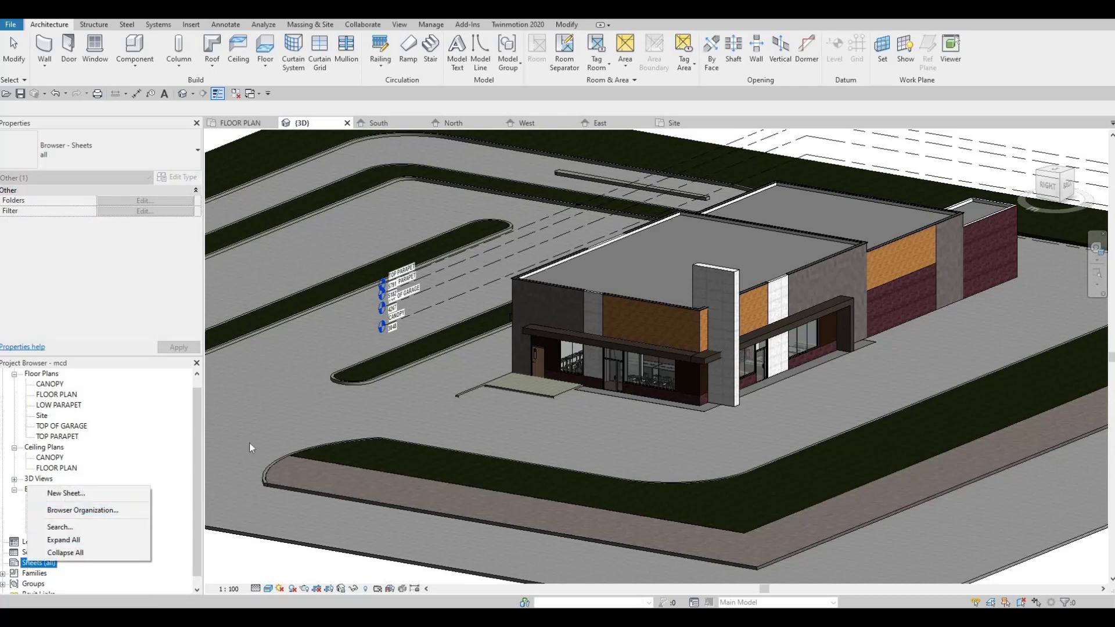
{"action": "left_click", "coordinate": [61, 493]}
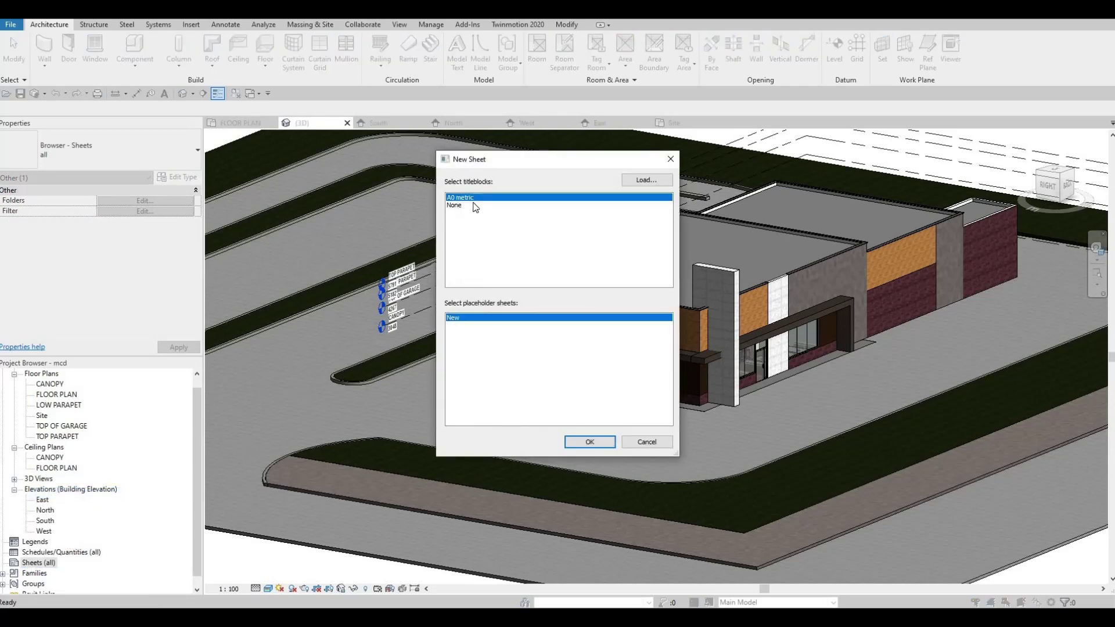
{"action": "left_click", "coordinate": [588, 443]}
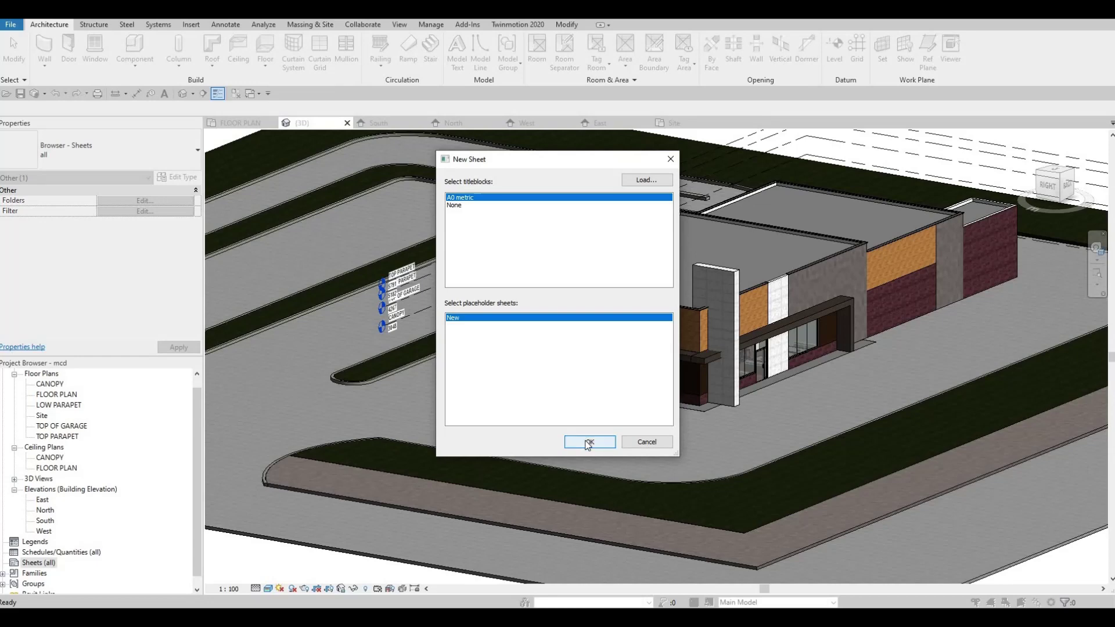
Browse the Titleblocks folder of the Canada family library to see the loadable title block sizes.
{"action": "left_click", "coordinate": [637, 183]}
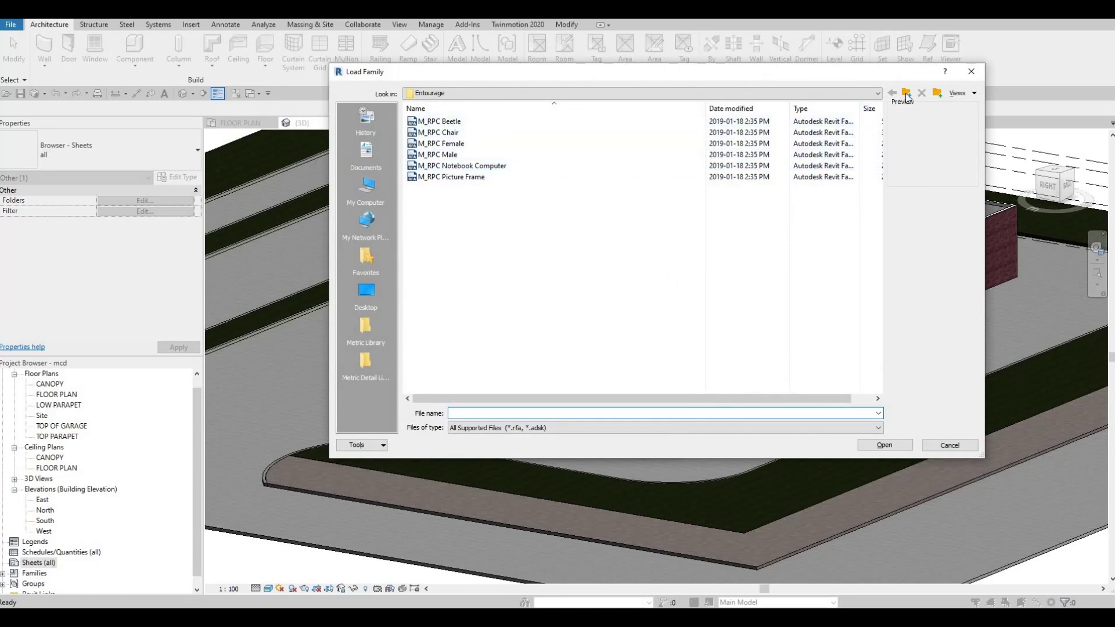
{"action": "left_click", "coordinate": [907, 94]}
{"action": "scroll", "coordinate": [438, 372], "scroll_direction": "down", "scroll_amount": 1}
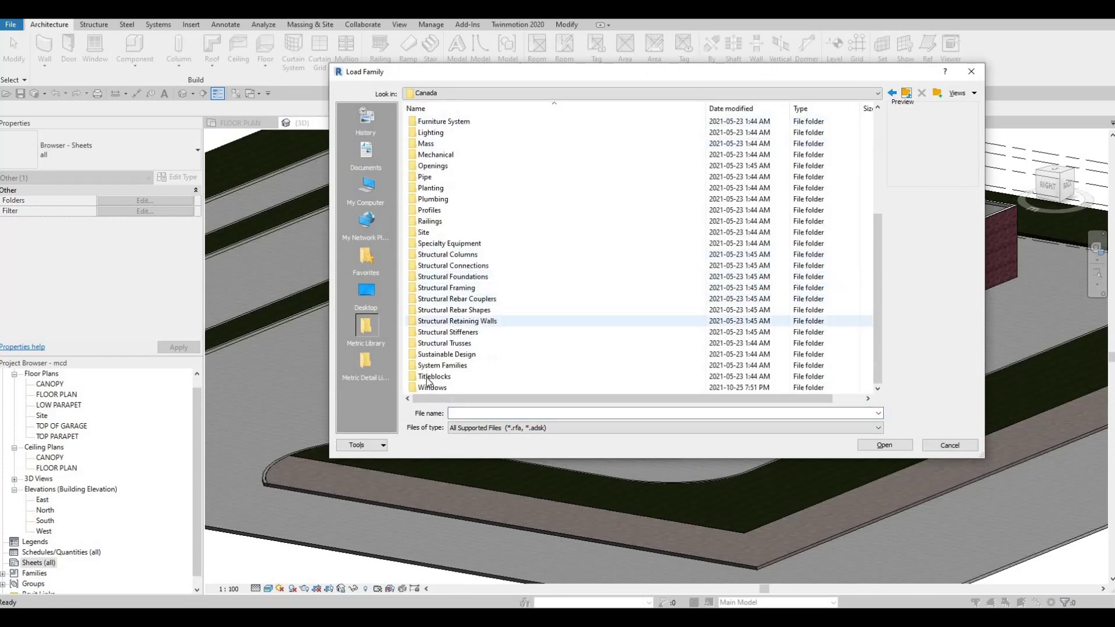
{"action": "double_click", "coordinate": [433, 376]}
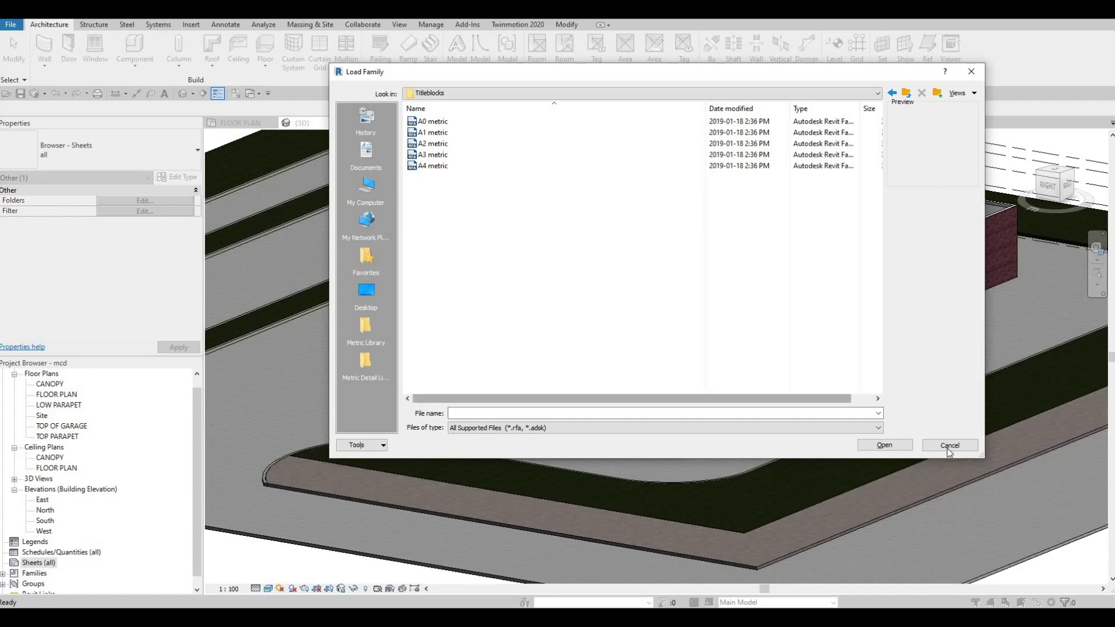
{"action": "key", "text": "Escape"}
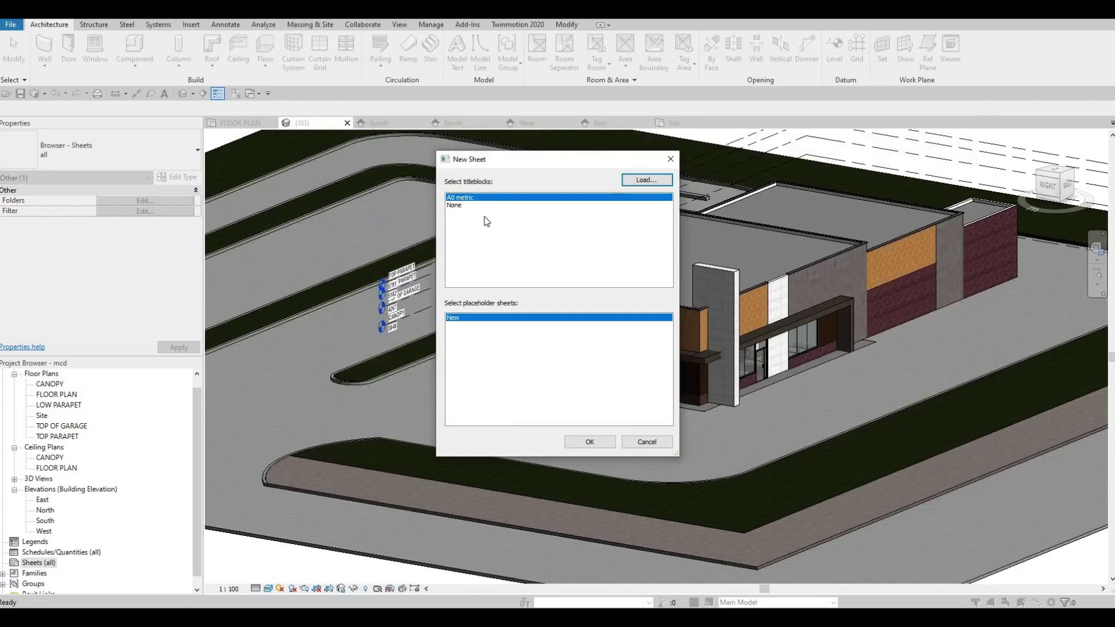
Create the sheet with the A0 metric titleblock and expand the project's list of sheets.
{"action": "left_click", "coordinate": [588, 443]}
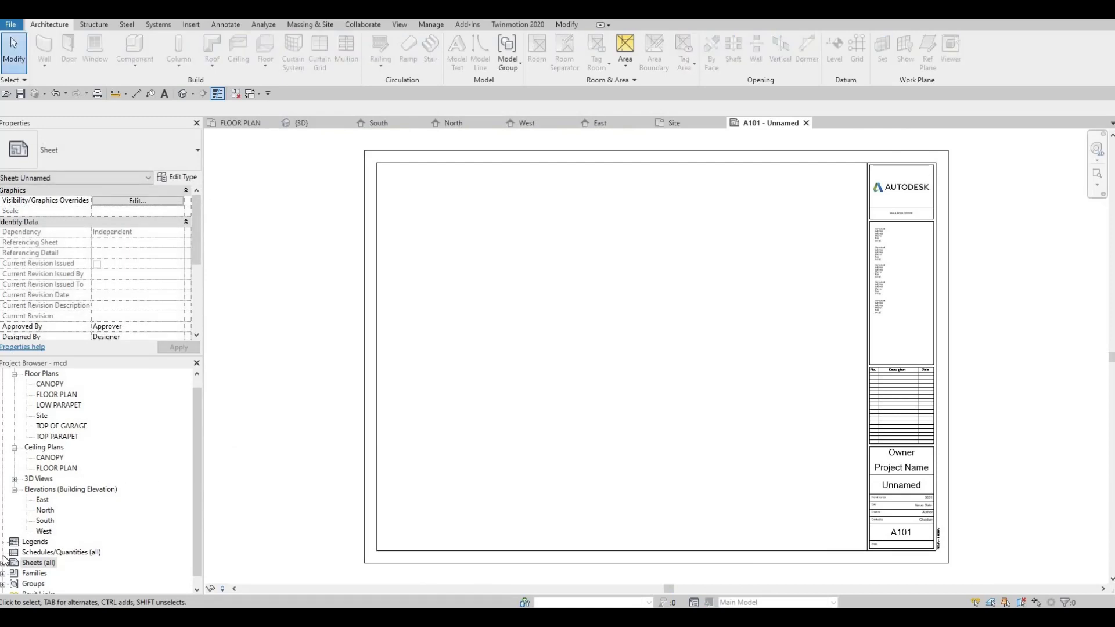
{"action": "scroll", "coordinate": [6, 555], "scroll_direction": "down", "scroll_amount": 1}
{"action": "left_click", "coordinate": [38, 552]}
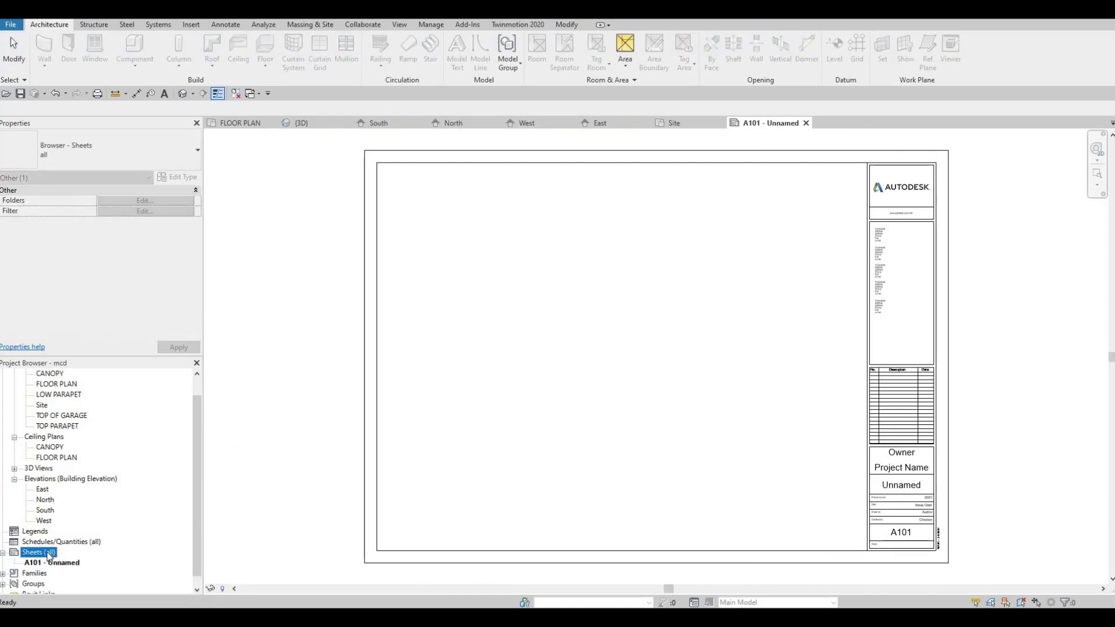
{"action": "double_click", "coordinate": [33, 552]}
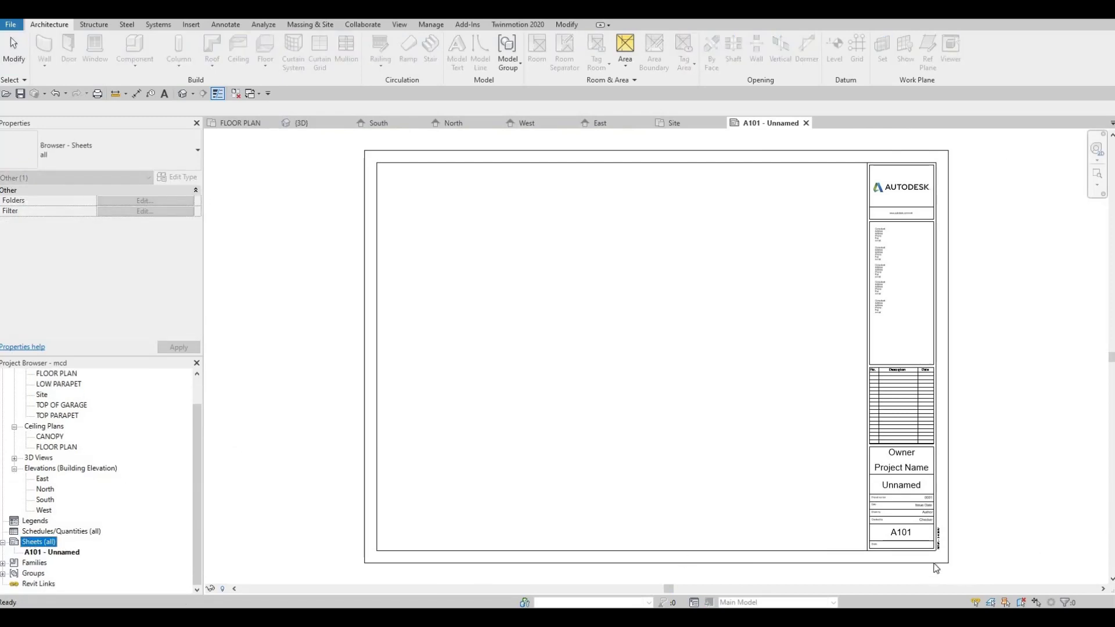
Dismiss the save reminder and set the owner in the sheet's title block to AC DESIGNS.
{"action": "scroll", "coordinate": [936, 552], "scroll_direction": "up", "scroll_amount": 3}
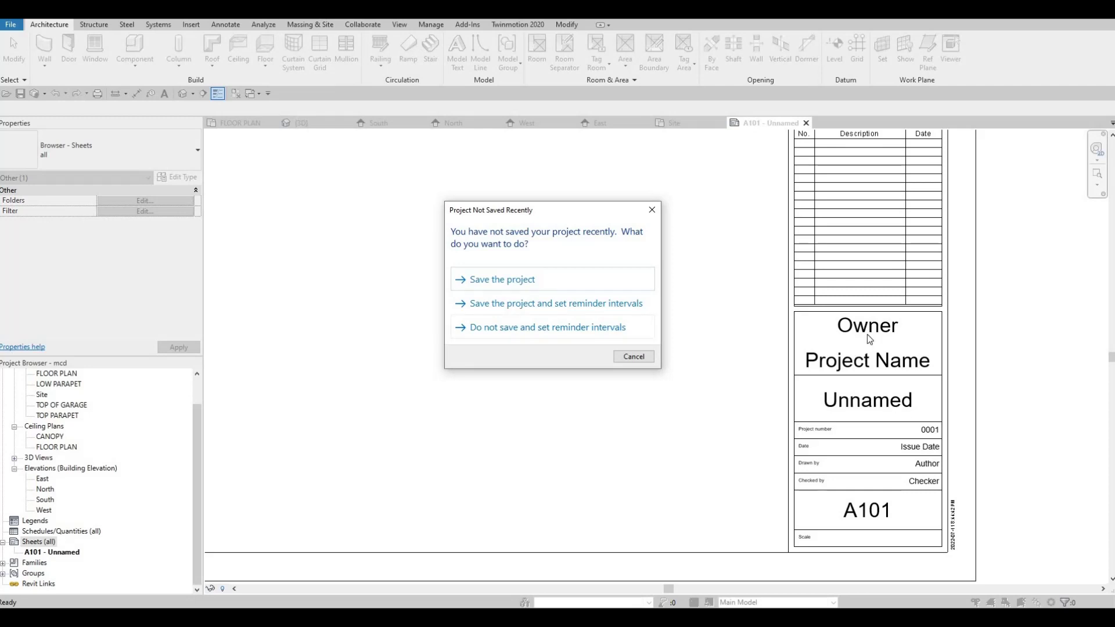
{"action": "key", "text": "Escape"}
{"action": "left_click", "coordinate": [867, 331]}
{"action": "left_click", "coordinate": [870, 333]}
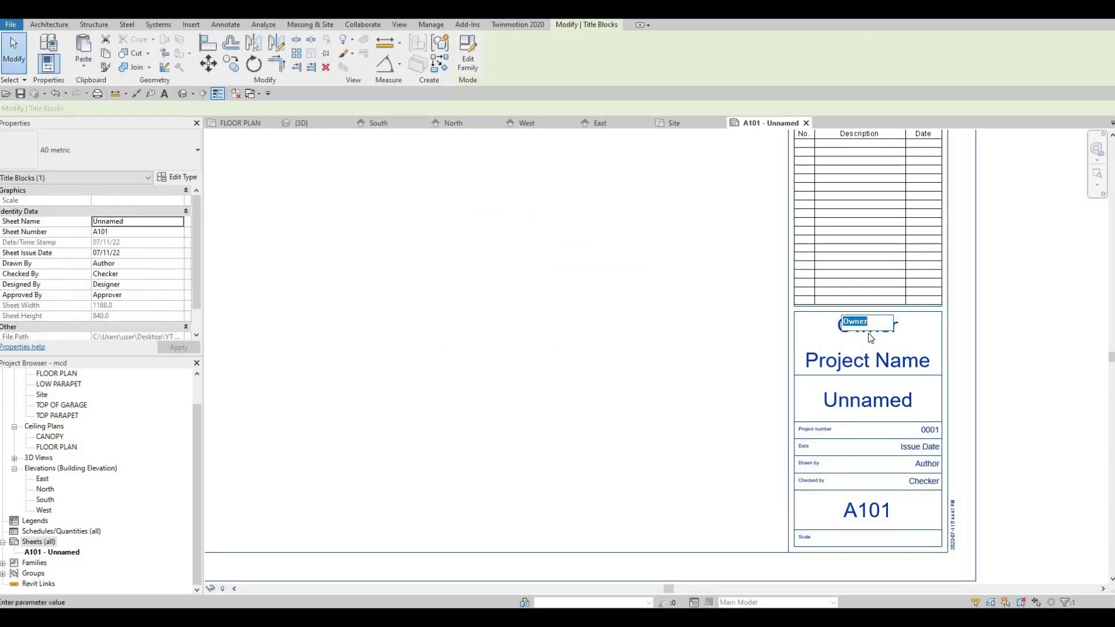
{"action": "type", "text": "ac"}
{"action": "key", "text": "BackSpace"}
{"action": "key", "text": "BackSpace"}
{"action": "type", "text": "AC DESIGNS"}
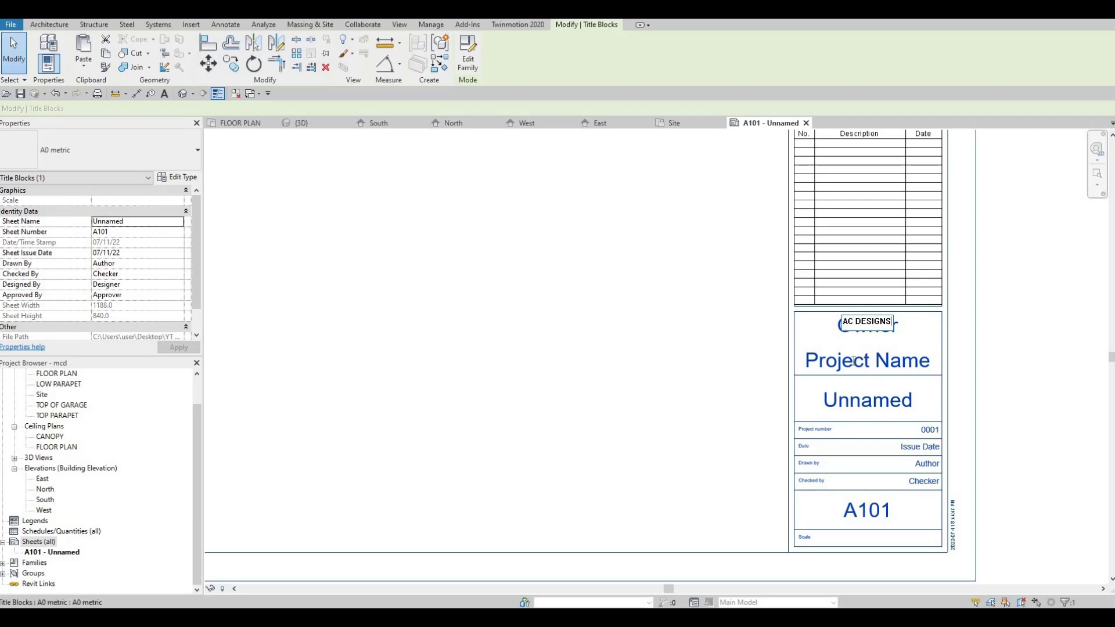
Set the project name in the title block to MCD.
{"action": "left_click", "coordinate": [853, 367]}
{"action": "left_click", "coordinate": [853, 366]}
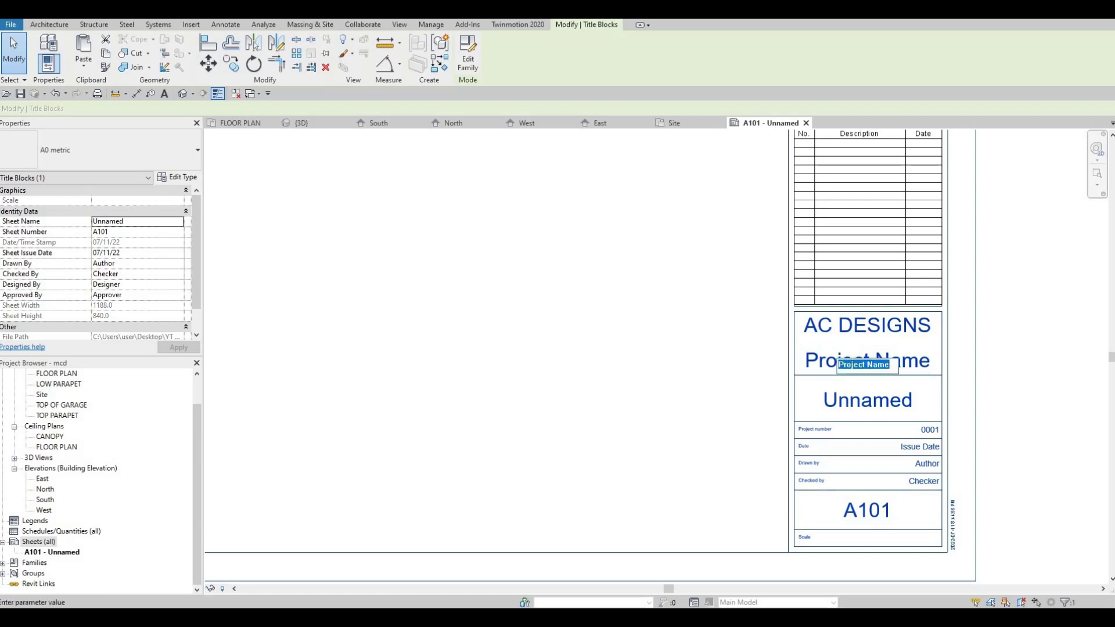
{"action": "type", "text": "MCD"}
Rename the sheet to COVER SHEET in its title block.
{"action": "left_click", "coordinate": [871, 401]}
{"action": "left_click", "coordinate": [870, 403]}
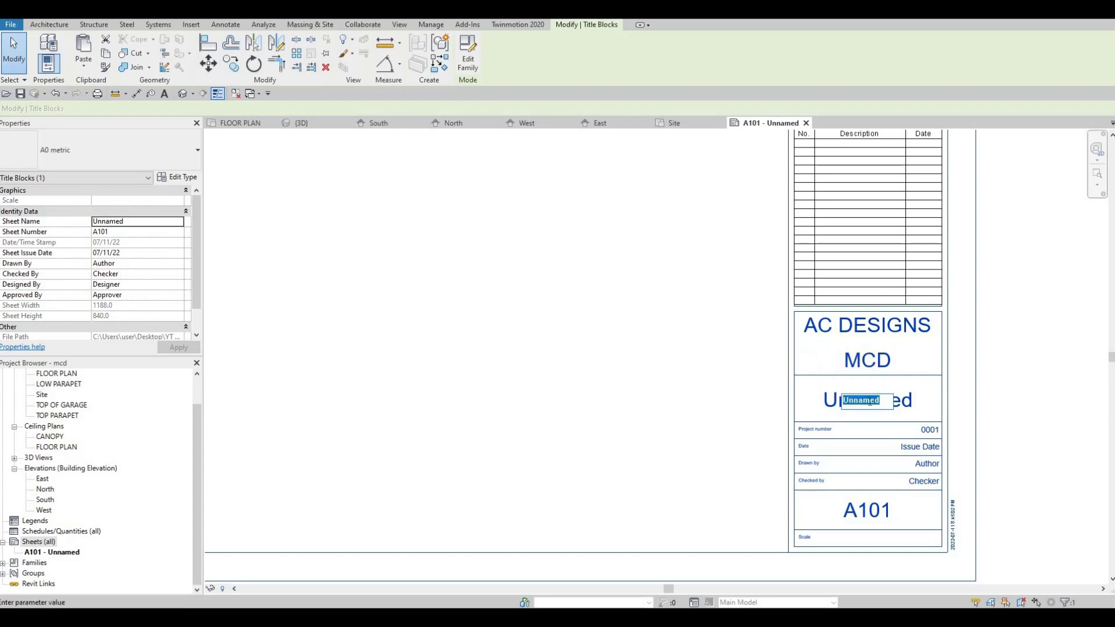
{"action": "key", "text": "BackSpace"}
{"action": "type", "text": "COVERSH"}
{"action": "key", "text": "BackSpace"}
{"action": "type", "text": "SHEETR"}
{"action": "key", "text": "BackSpace"}
{"action": "left_click", "coordinate": [691, 401]}
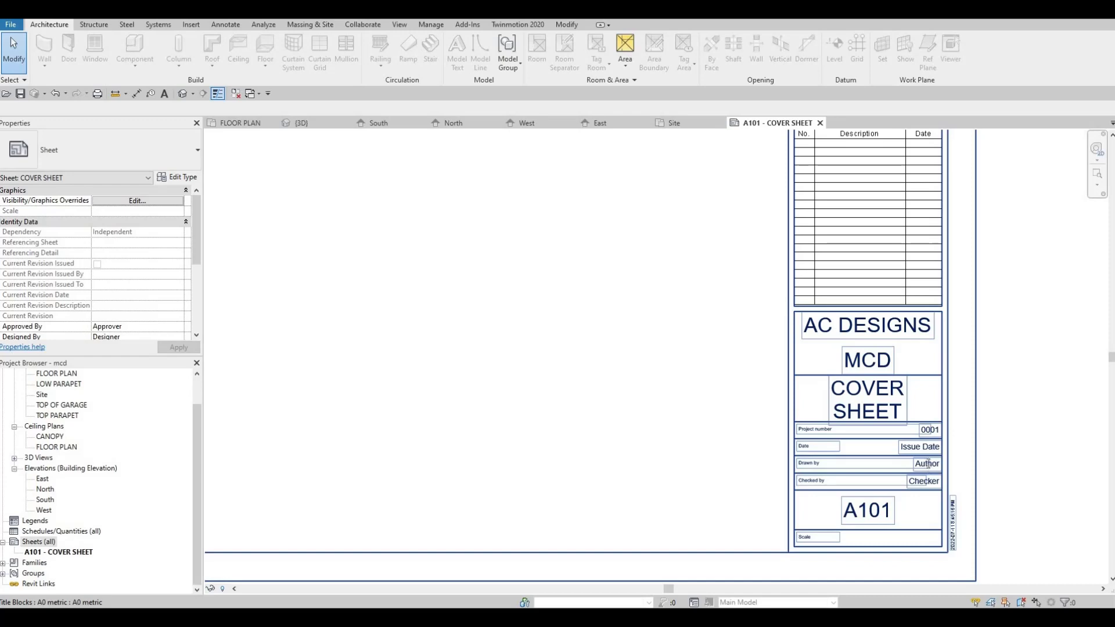
Set the Drawn by field in the cover sheet's title block to ACD.
{"action": "left_click", "coordinate": [926, 467]}
{"action": "left_click", "coordinate": [926, 467]}
{"action": "type", "text": "ACD"}
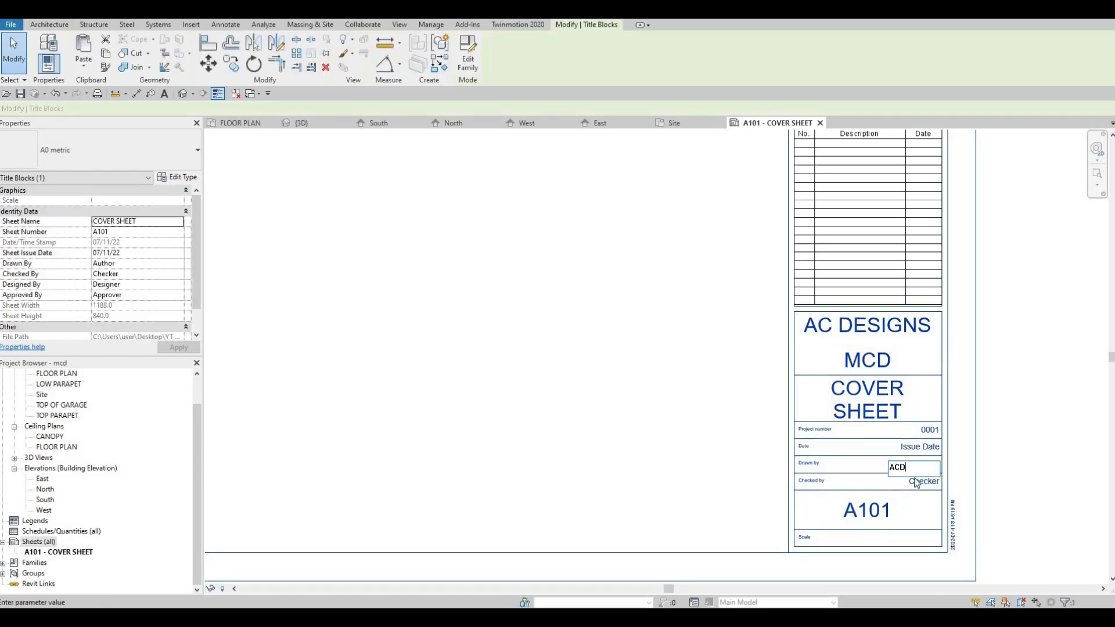
{"action": "key", "text": "Return"}
Create a second sheet using the A0 metric titleblock.
{"action": "middle_click_drag", "start_coordinate": [658, 452], "coordinate": [769, 448]}
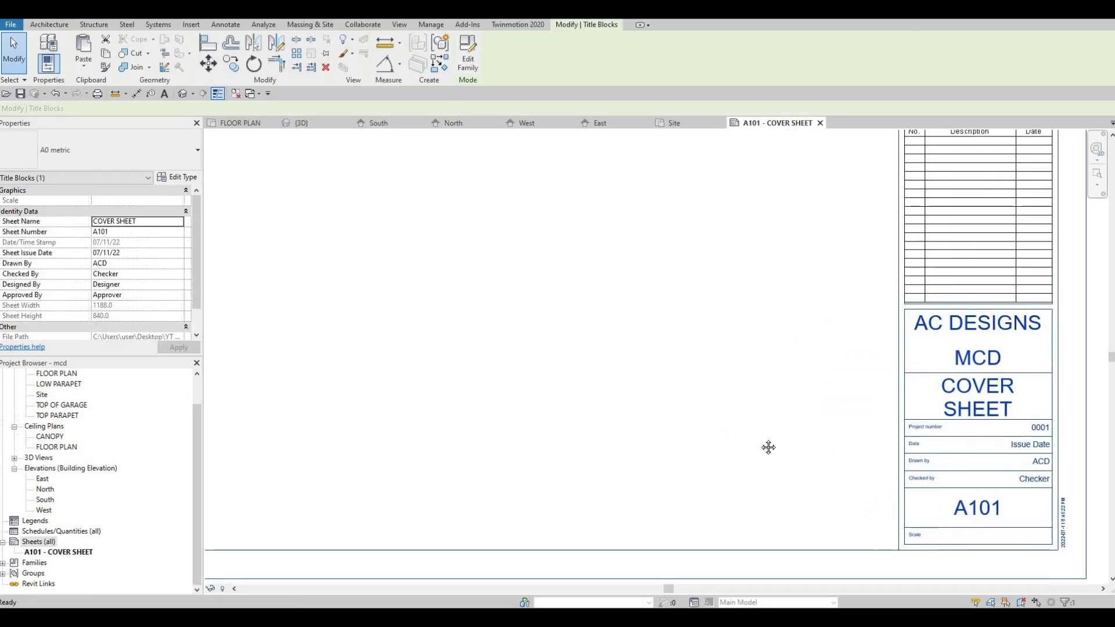
{"action": "scroll", "coordinate": [809, 459], "scroll_direction": "down", "scroll_amount": 6}
{"action": "middle_click_drag", "start_coordinate": [395, 396], "coordinate": [467, 422]}
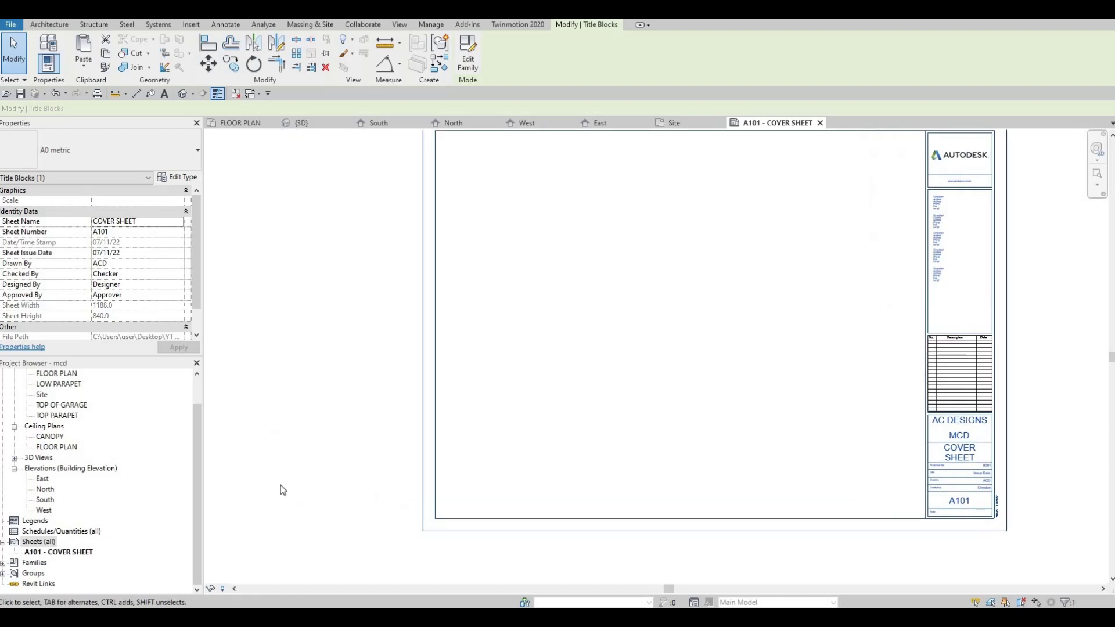
{"action": "right_click", "coordinate": [75, 553]}
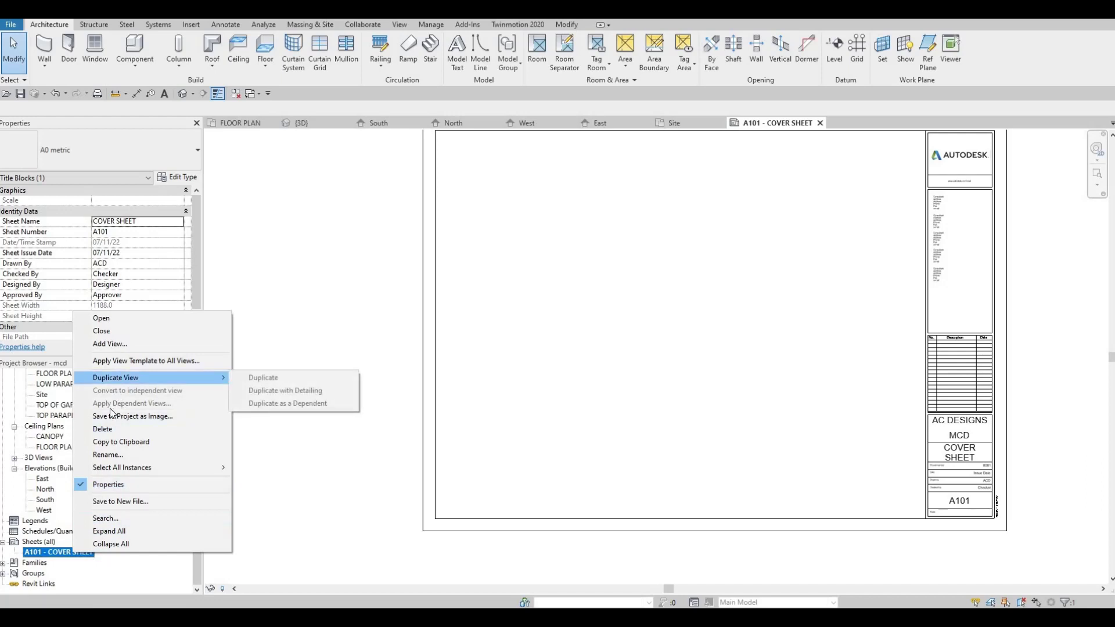
{"action": "right_click", "coordinate": [20, 544]}
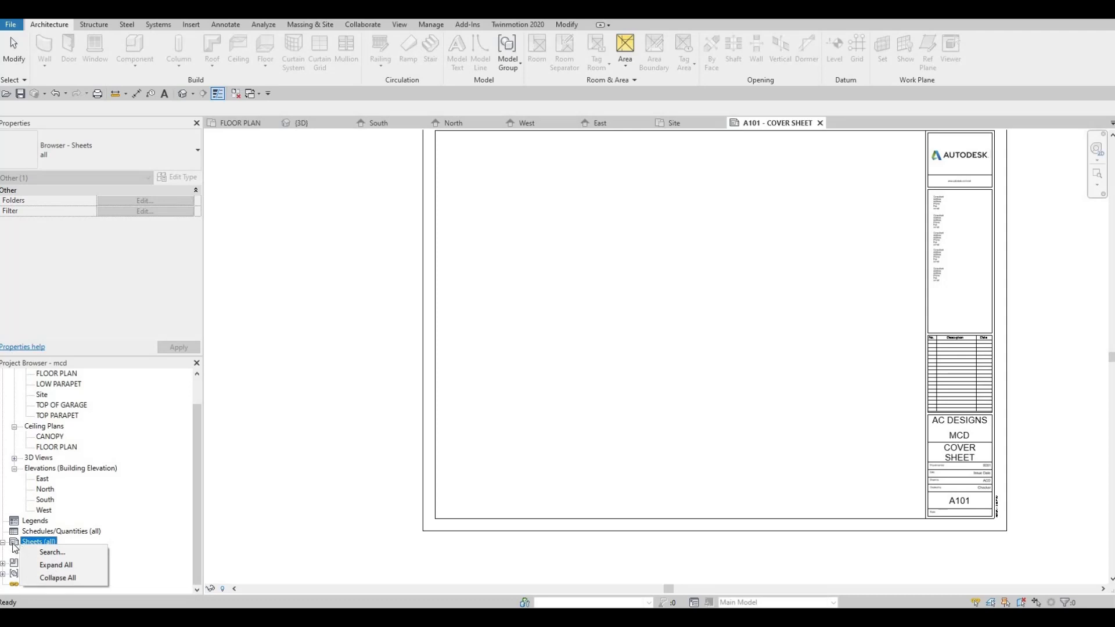
{"action": "right_click", "coordinate": [27, 541]}
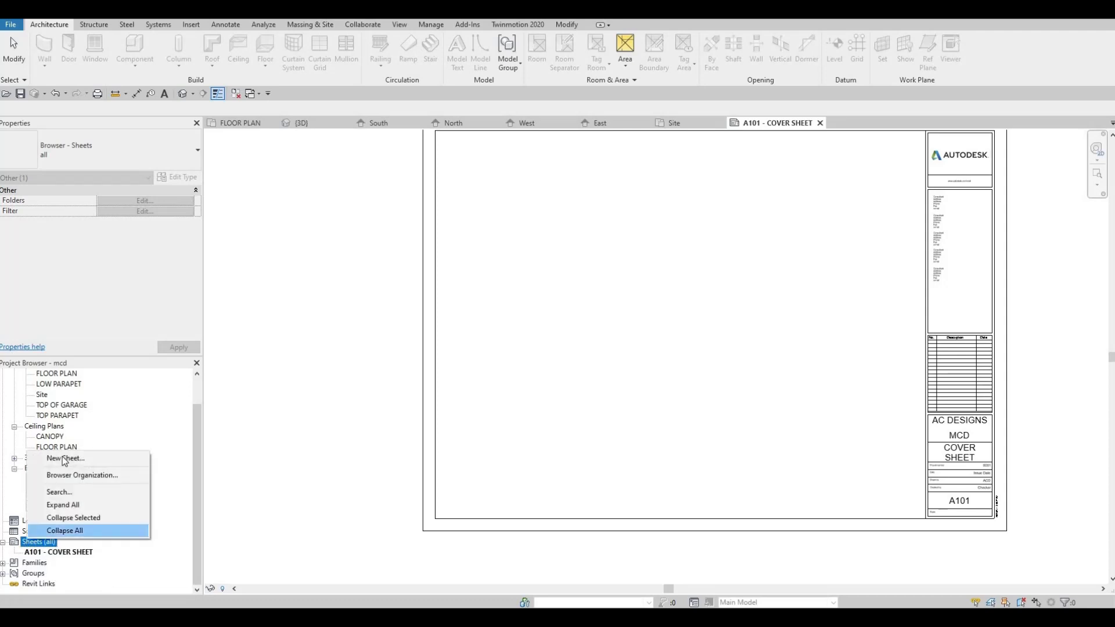
{"action": "left_click", "coordinate": [64, 459]}
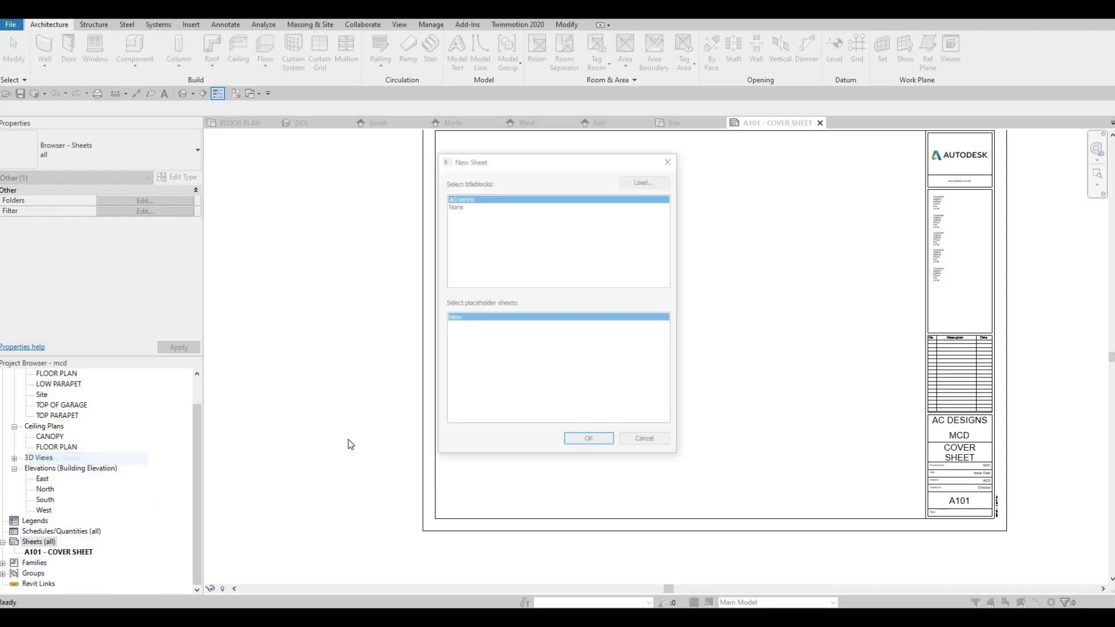
{"action": "left_click", "coordinate": [571, 443]}
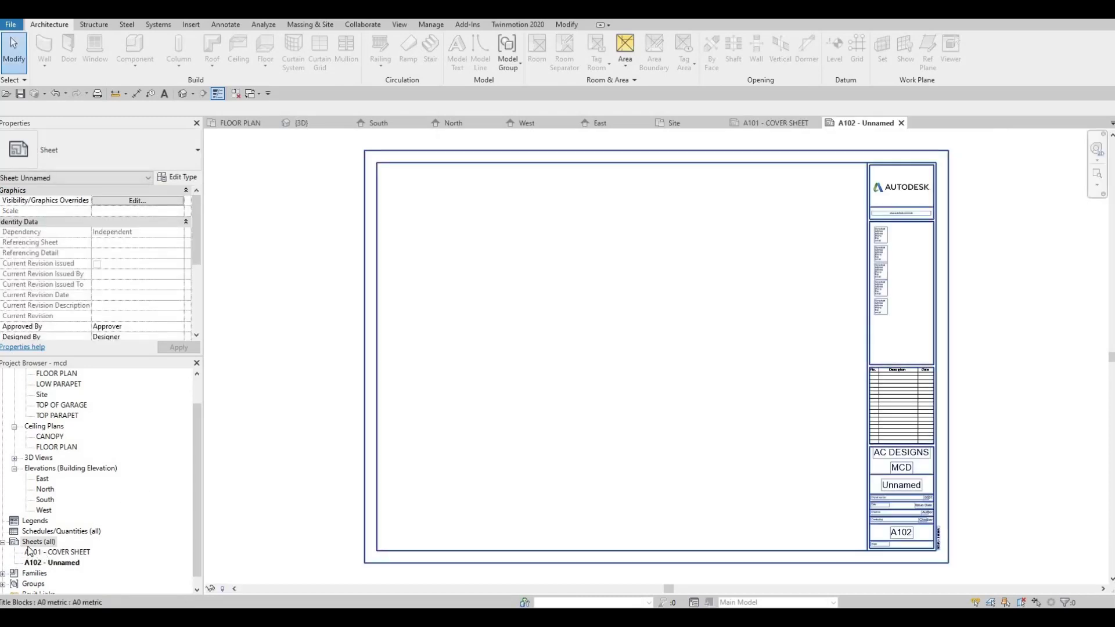
Create three more sheets with the A0 metric titleblock, continuing the numbering through A105.
{"action": "right_click", "coordinate": [39, 541]}
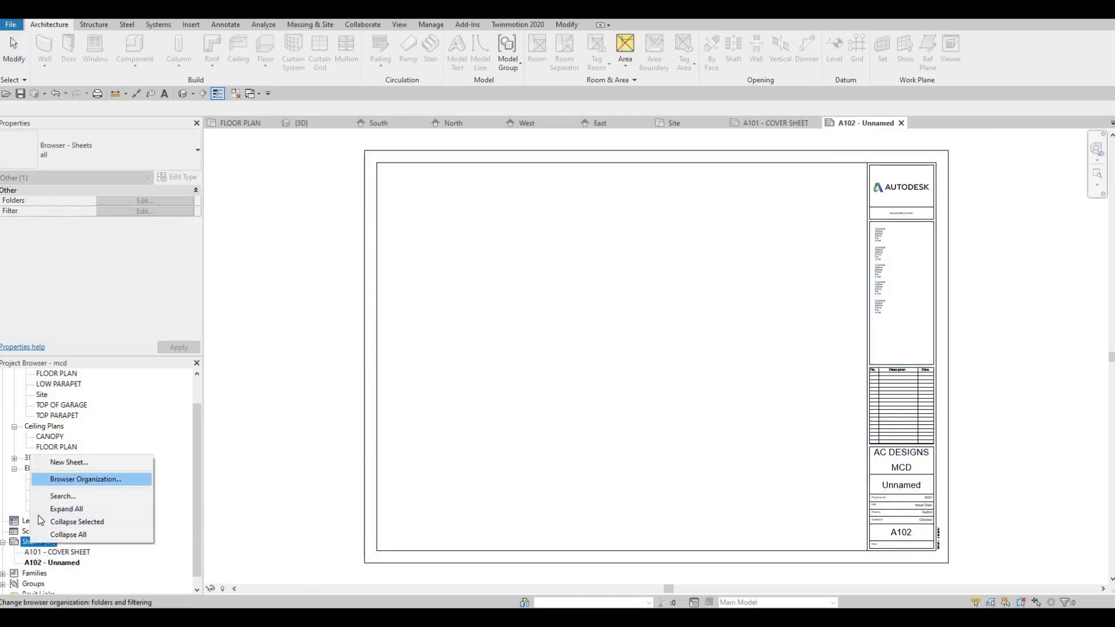
{"action": "left_click", "coordinate": [58, 461]}
{"action": "left_click", "coordinate": [590, 442]}
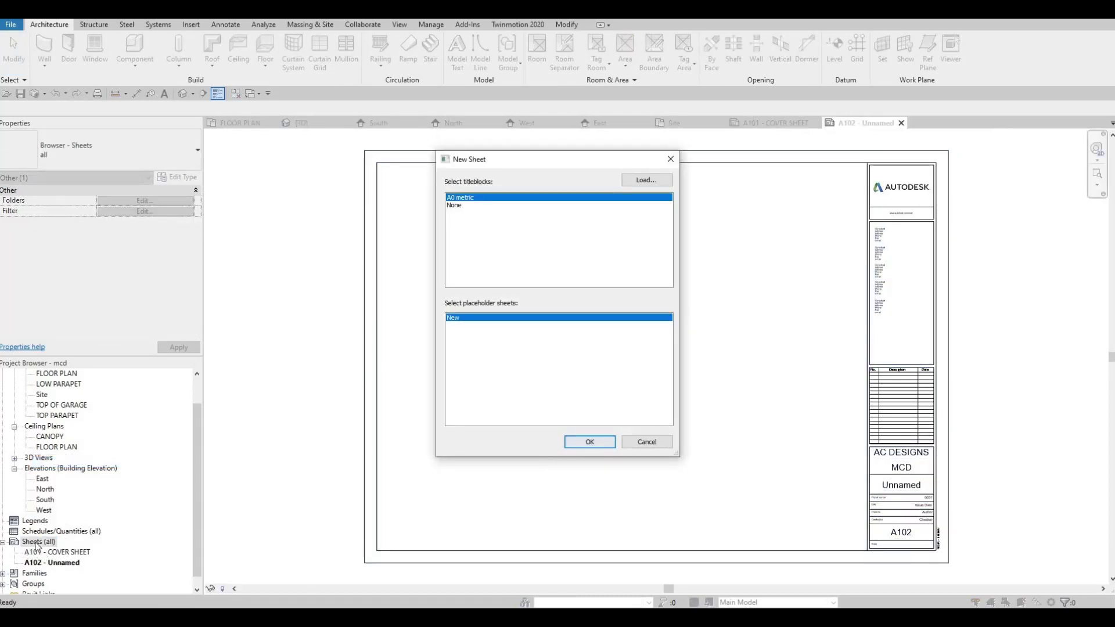
{"action": "right_click", "coordinate": [36, 541]}
{"action": "left_click", "coordinate": [102, 459]}
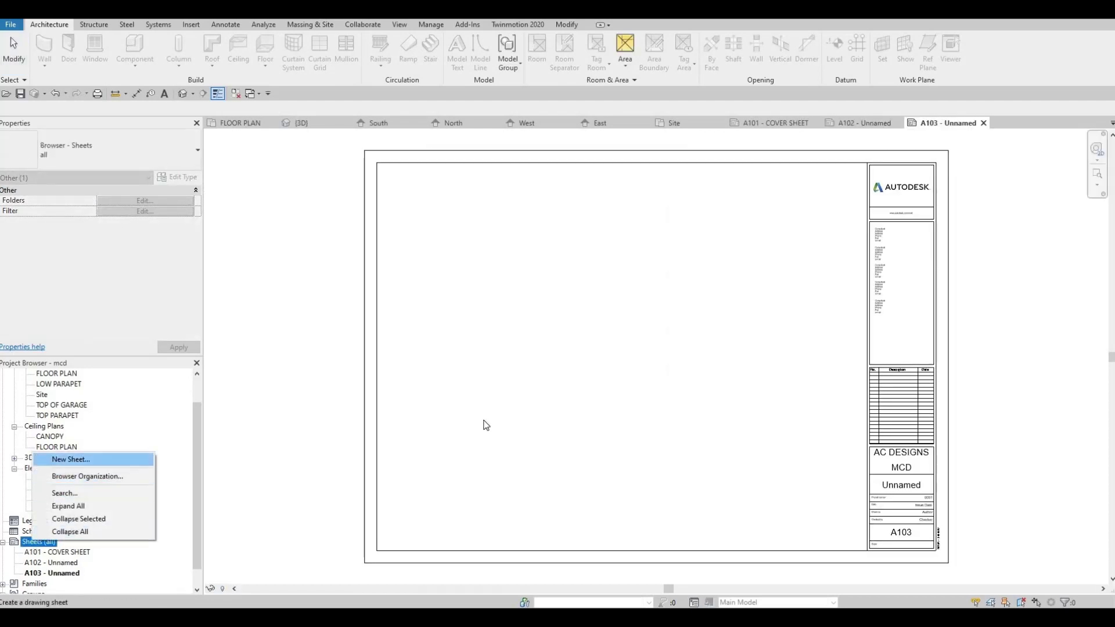
{"action": "left_click", "coordinate": [589, 442]}
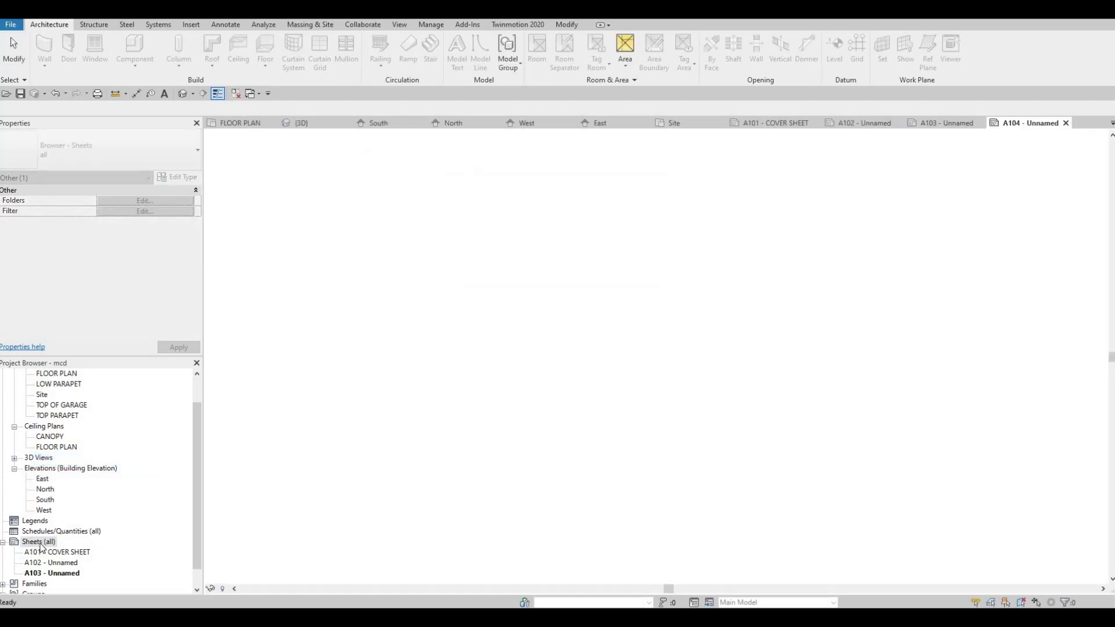
{"action": "right_click", "coordinate": [39, 542]}
{"action": "left_click", "coordinate": [103, 463]}
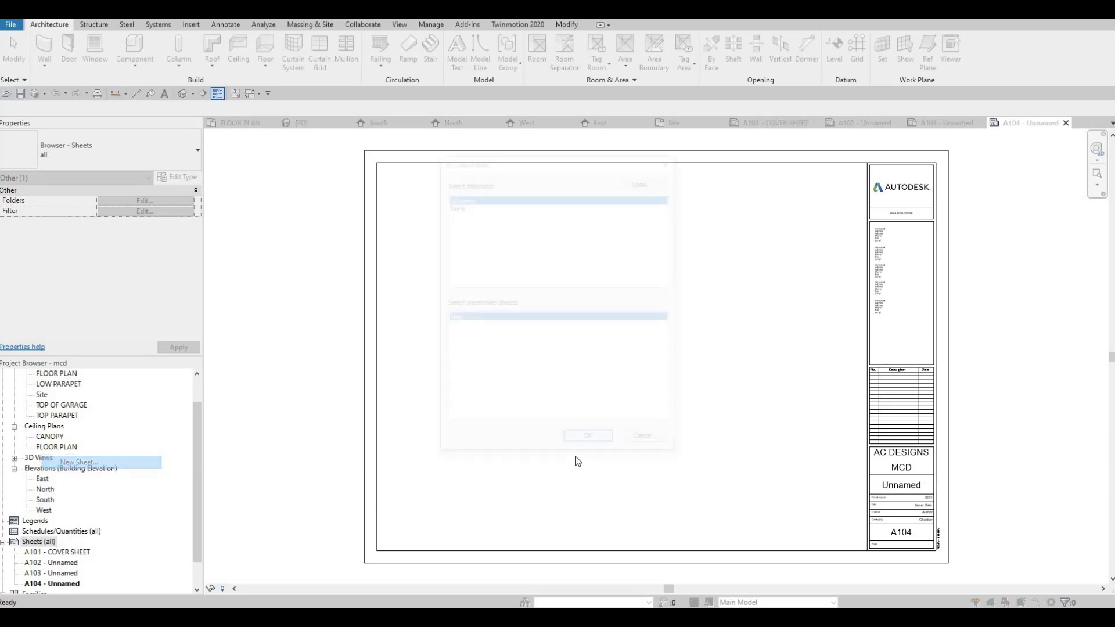
{"action": "key", "text": "Return"}
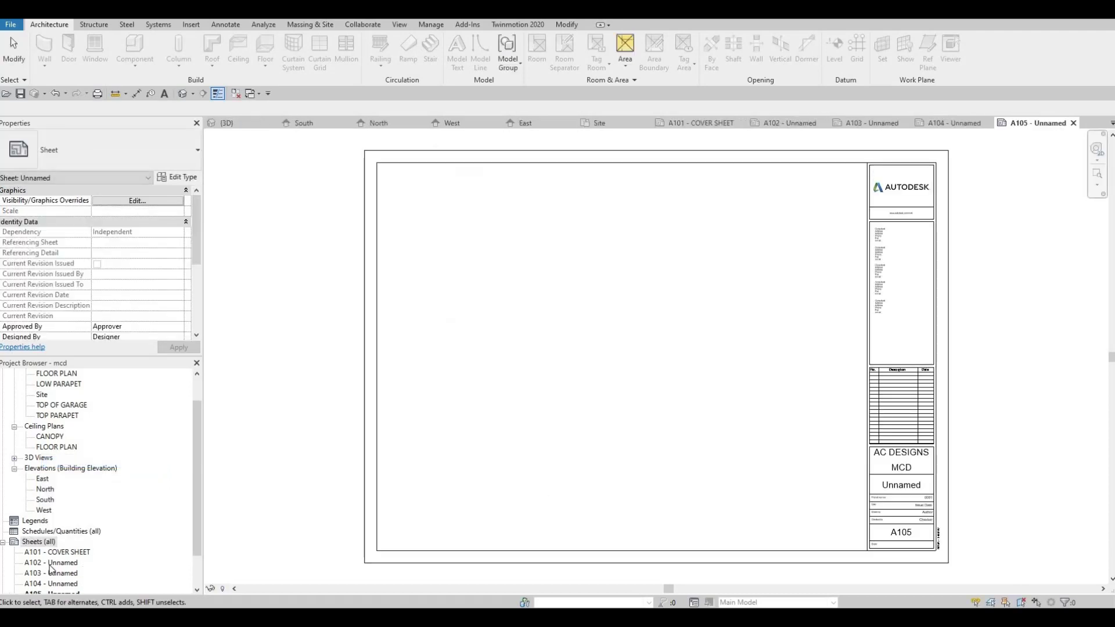
Open sheet A102 and rename it to FLOOR PLAN.
{"action": "double_click", "coordinate": [52, 563]}
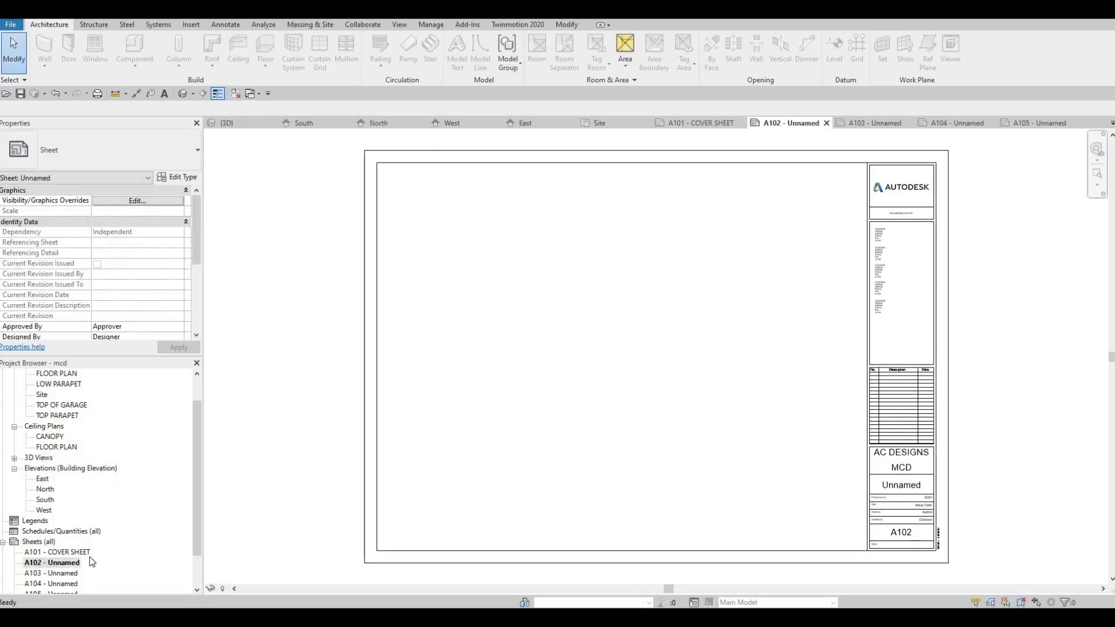
{"action": "scroll", "coordinate": [917, 501], "scroll_direction": "up", "scroll_amount": 2}
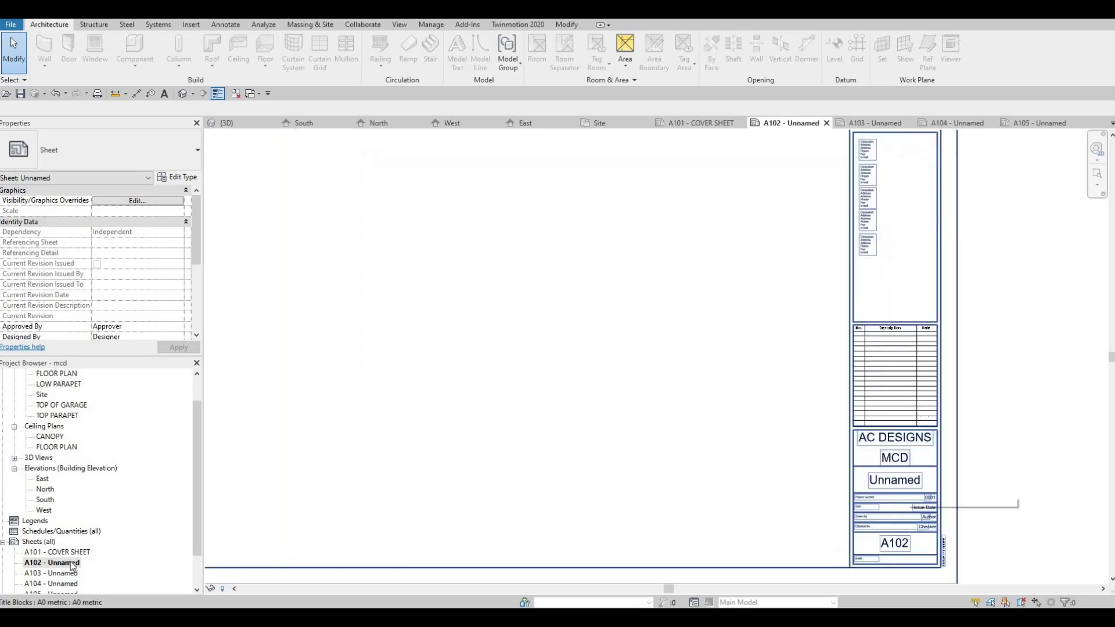
{"action": "left_click", "coordinate": [65, 567]}
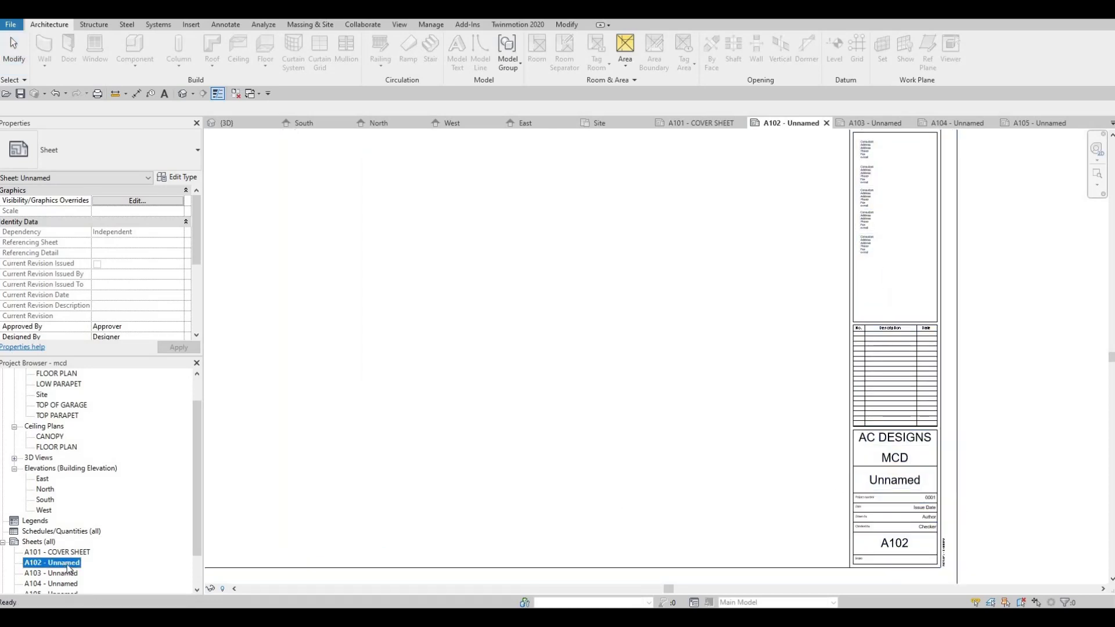
{"action": "key", "text": "F2"}
{"action": "key", "text": "Tab"}
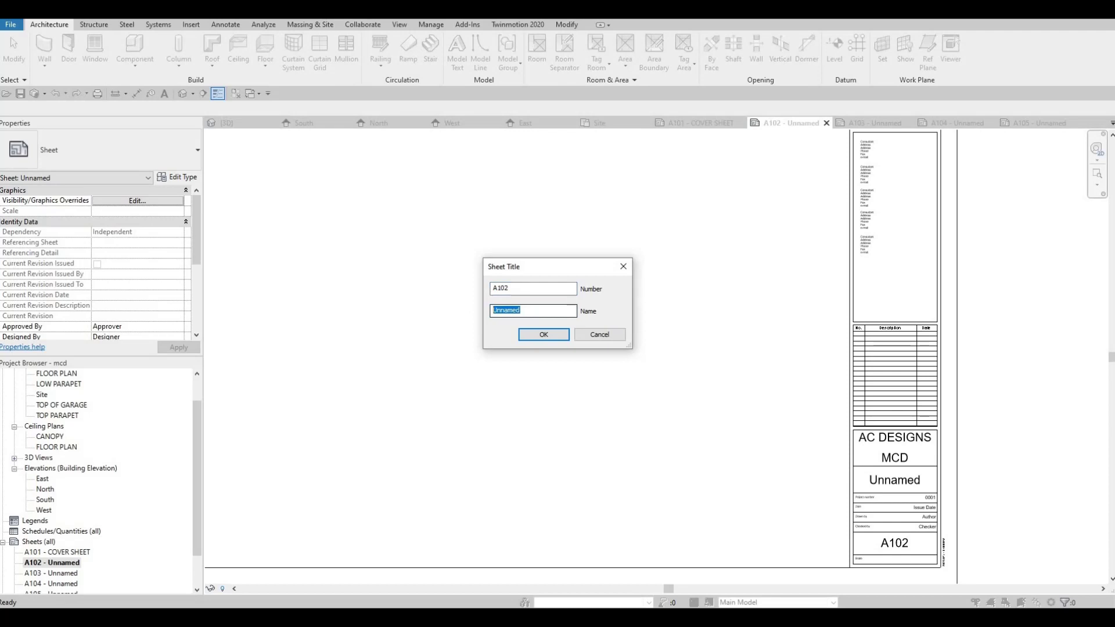
{"action": "type", "text": "FLOOR PLAN"}
{"action": "left_click", "coordinate": [535, 337]}
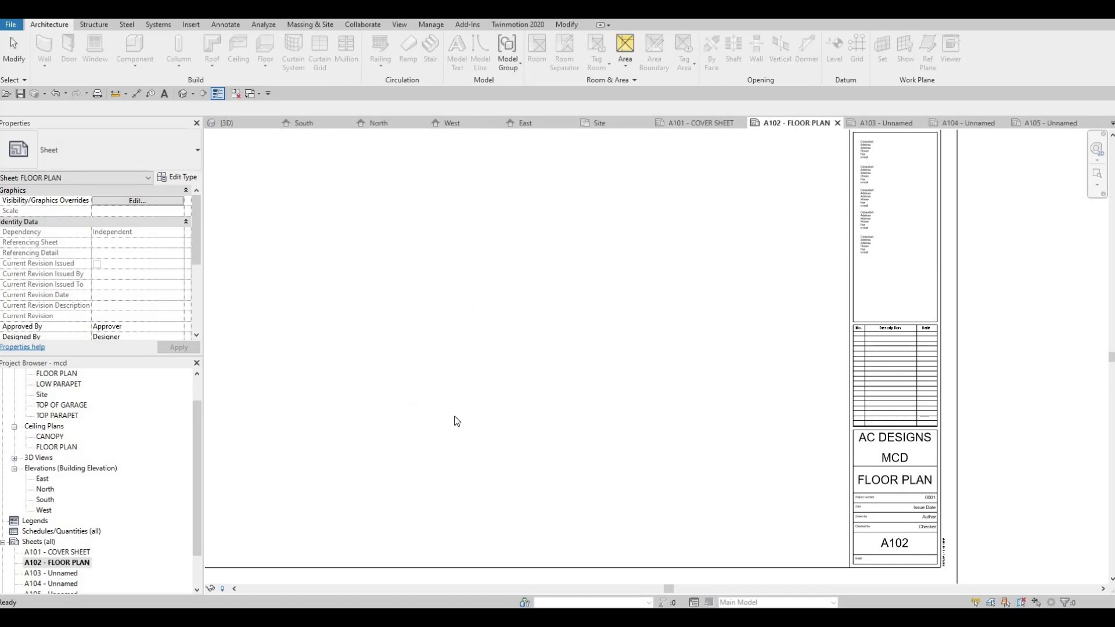
Place the FLOOR PLAN floor plan view on sheet A102.
{"action": "middle_click_drag", "start_coordinate": [620, 434], "coordinate": [746, 462]}
{"action": "scroll", "coordinate": [746, 461], "scroll_direction": "down", "scroll_amount": 1}
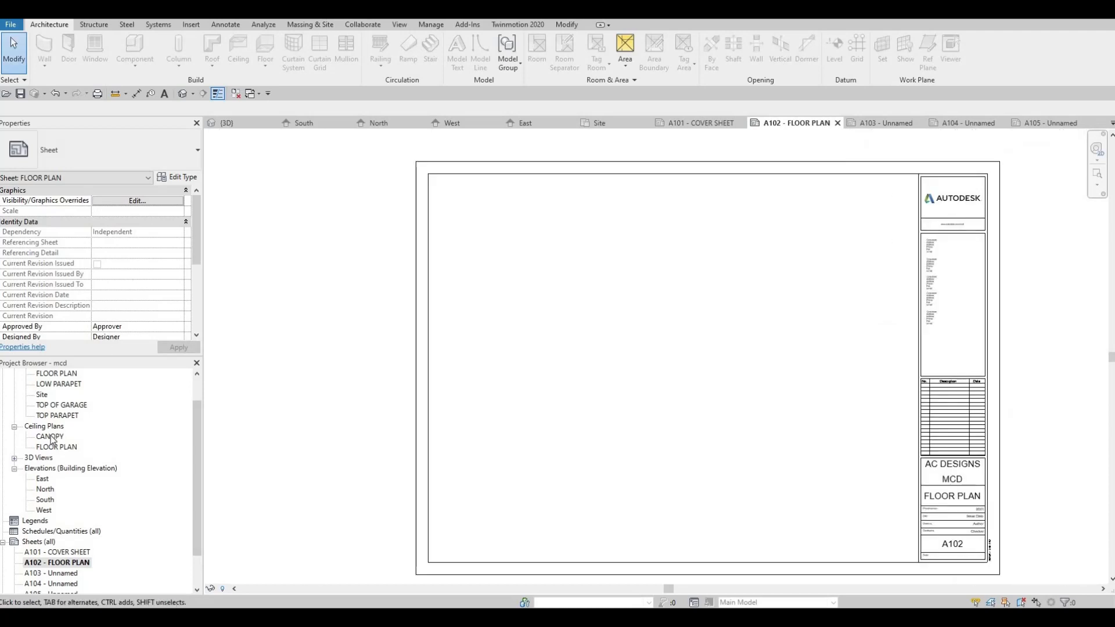
{"action": "scroll", "coordinate": [51, 440], "scroll_direction": "up", "scroll_amount": 2}
{"action": "left_click", "coordinate": [56, 405]}
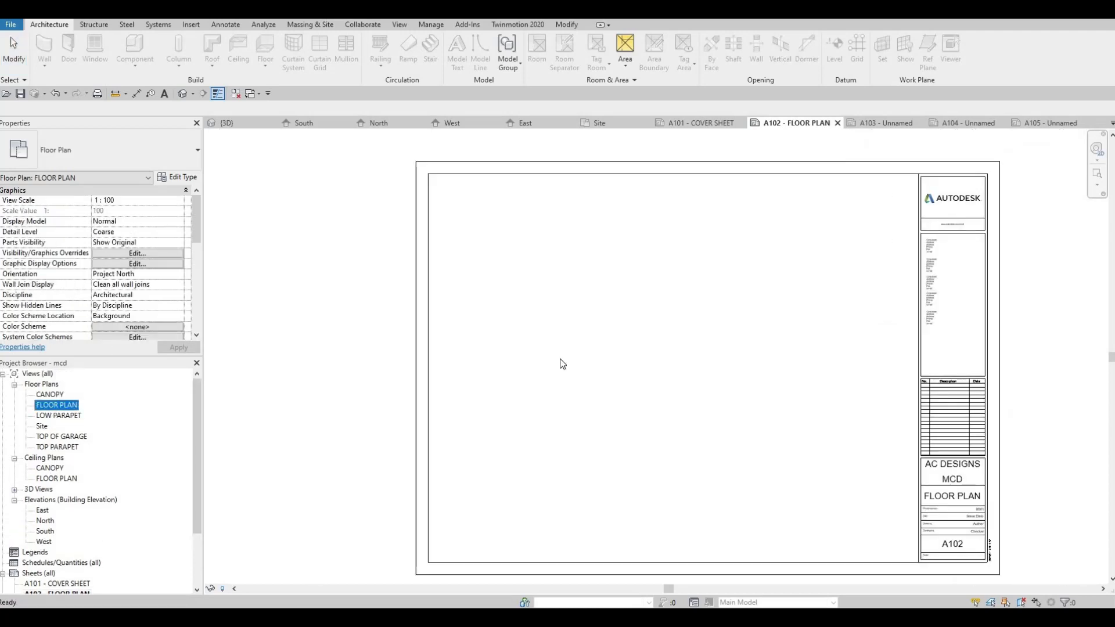
{"action": "left_click_drag", "start_coordinate": [560, 359], "coordinate": [562, 359]}
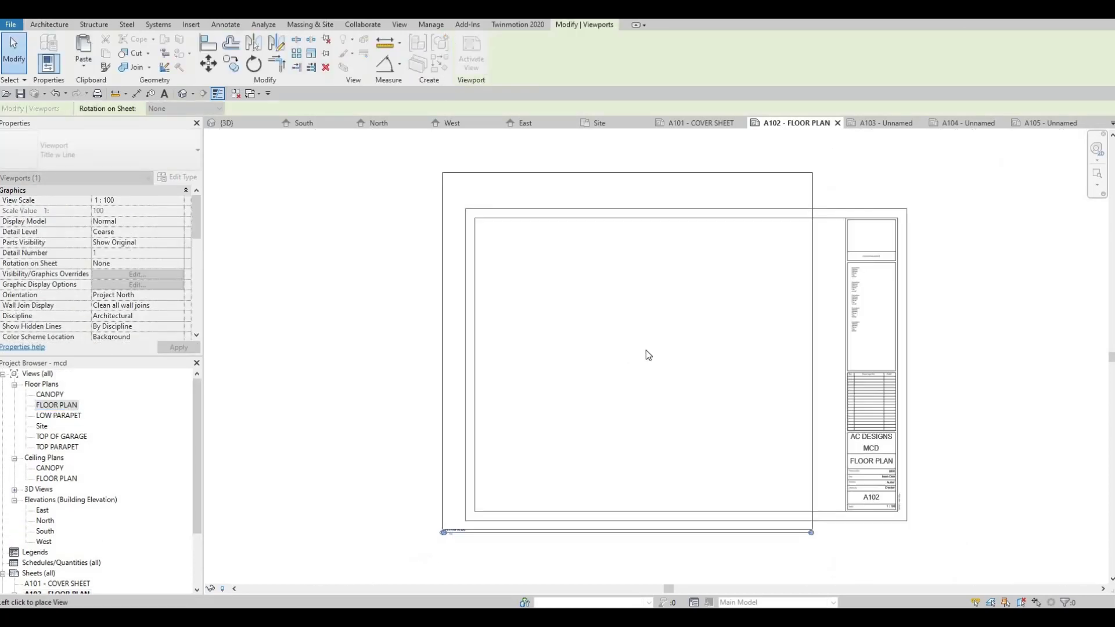
{"action": "scroll", "coordinate": [647, 351], "scroll_direction": "down", "scroll_amount": 1}
{"action": "left_click", "coordinate": [651, 357]}
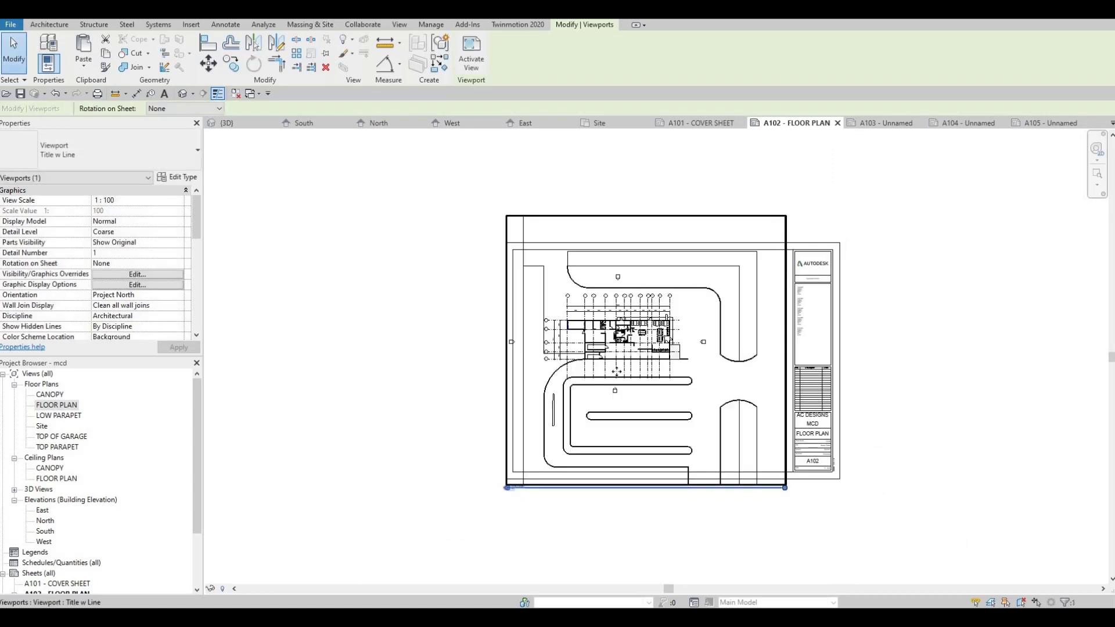
Open the FLOOR PLAN view and turn on Crop View, Crop Region Visible and Annotation Crop.
{"action": "double_click", "coordinate": [56, 405]}
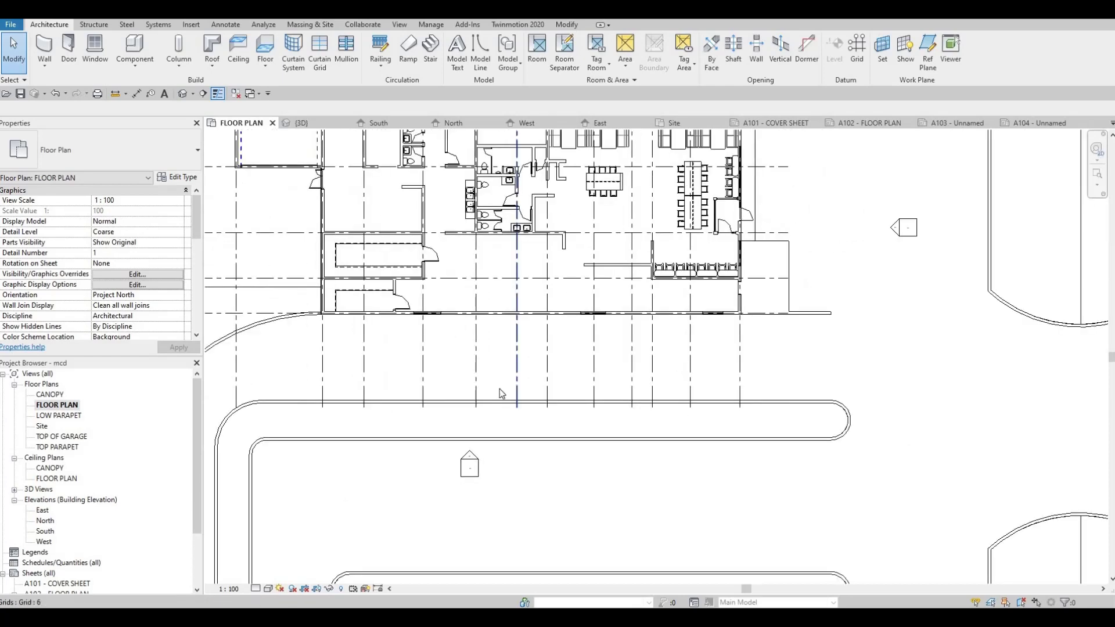
{"action": "scroll", "coordinate": [501, 394], "scroll_direction": "down", "scroll_amount": 5}
{"action": "scroll", "coordinate": [133, 304], "scroll_direction": "down", "scroll_amount": 1}
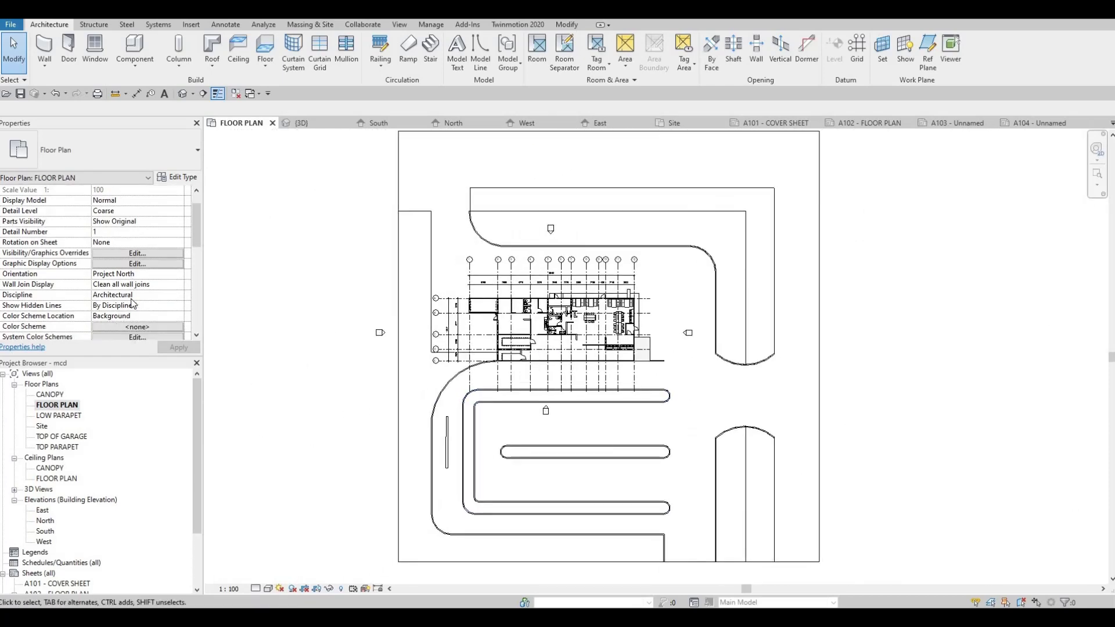
{"action": "scroll", "coordinate": [132, 303], "scroll_direction": "down", "scroll_amount": 3}
{"action": "scroll", "coordinate": [102, 294], "scroll_direction": "down", "scroll_amount": 3}
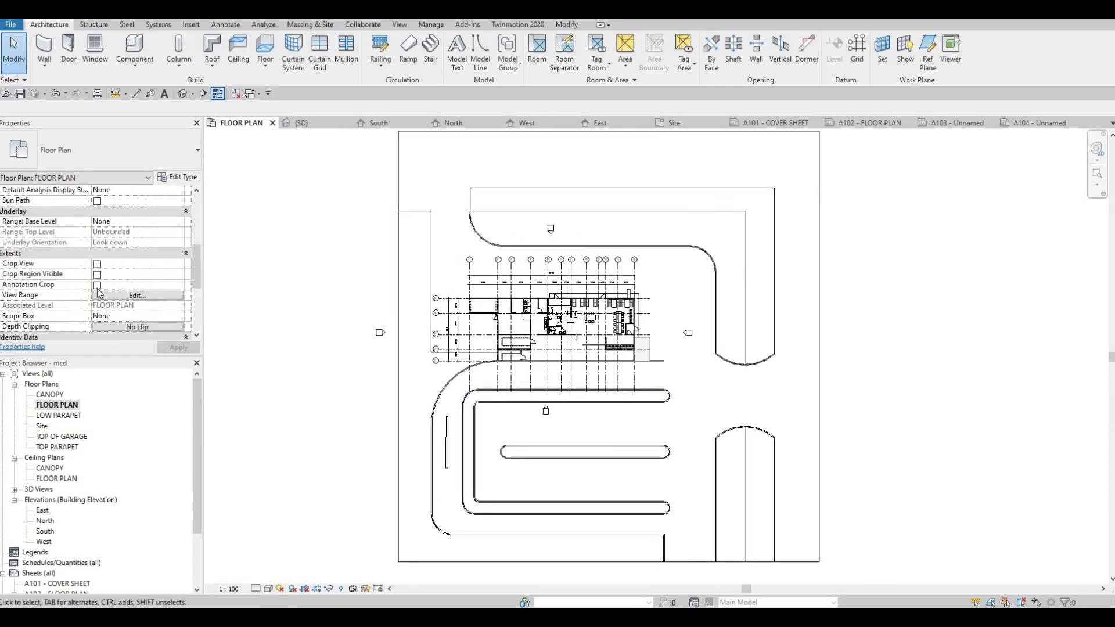
{"action": "left_click", "coordinate": [97, 264]}
{"action": "left_click", "coordinate": [97, 274]}
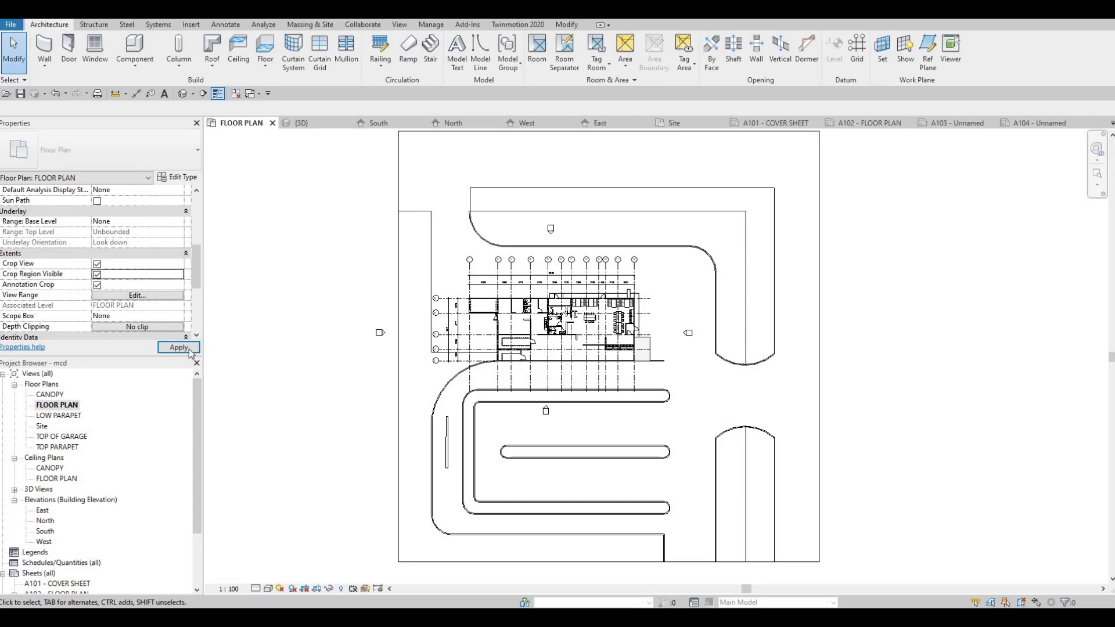
Tighten all four sides of the floor plan's crop region around the building, its grids and dimensions.
{"action": "scroll", "coordinate": [309, 271], "scroll_direction": "down", "scroll_amount": 2}
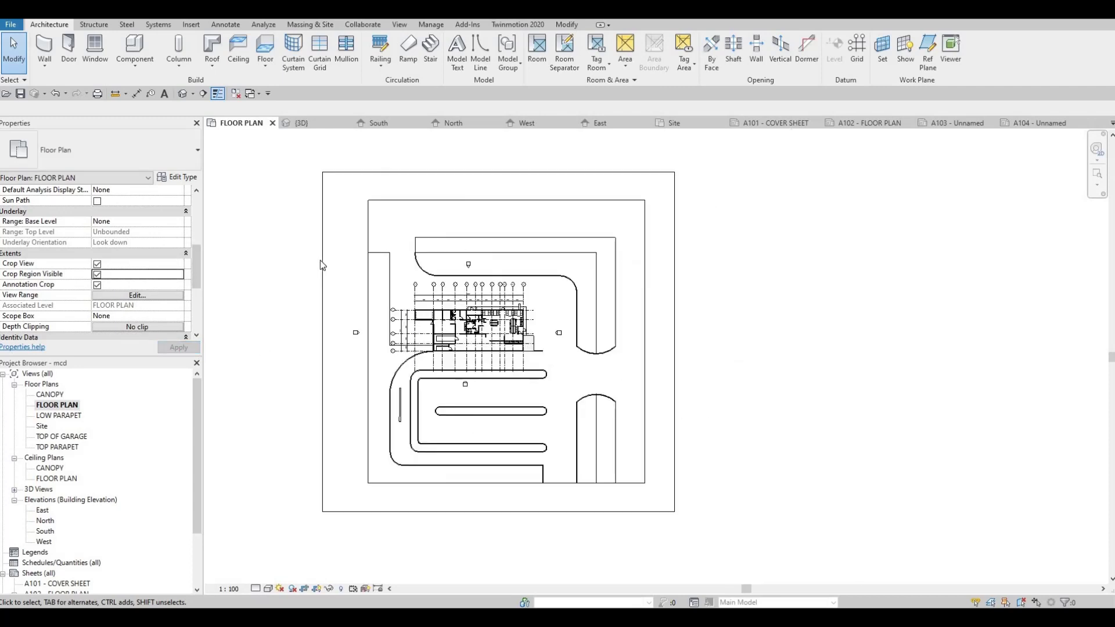
{"action": "left_click", "coordinate": [497, 173]}
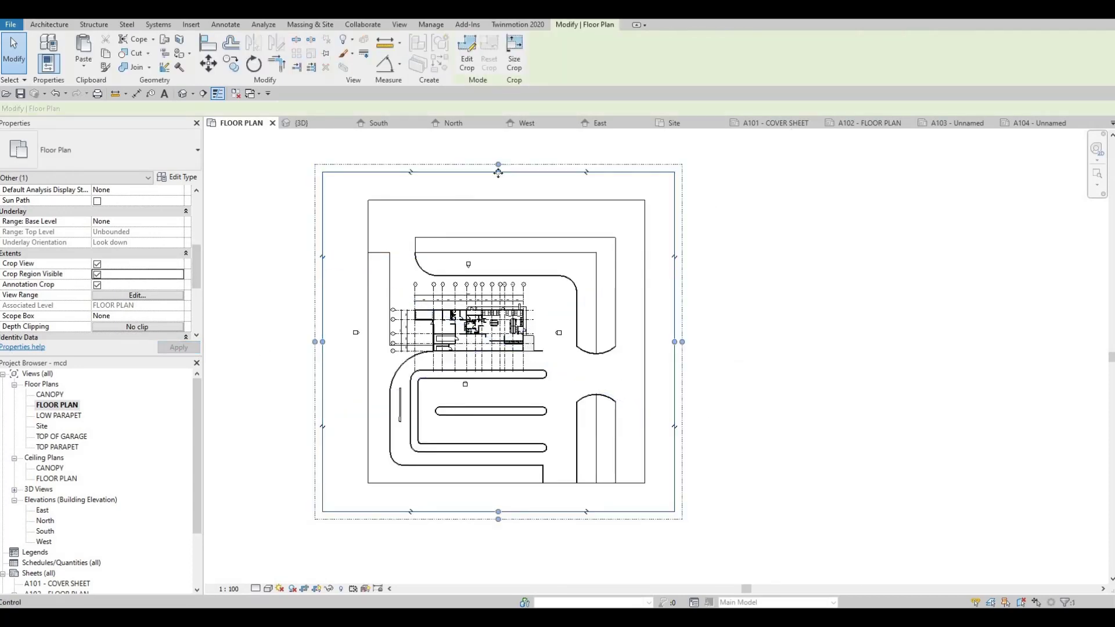
{"action": "left_click_drag", "start_coordinate": [499, 174], "coordinate": [493, 268]}
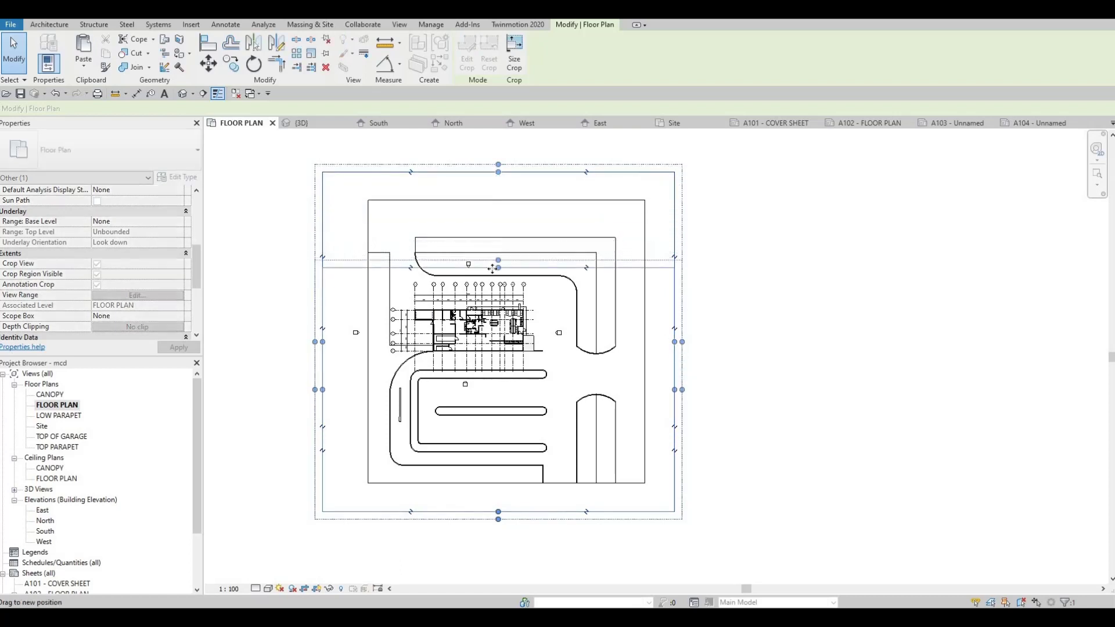
{"action": "left_click_drag", "start_coordinate": [674, 389], "coordinate": [555, 366]}
{"action": "left_click_drag", "start_coordinate": [439, 515], "coordinate": [473, 382]}
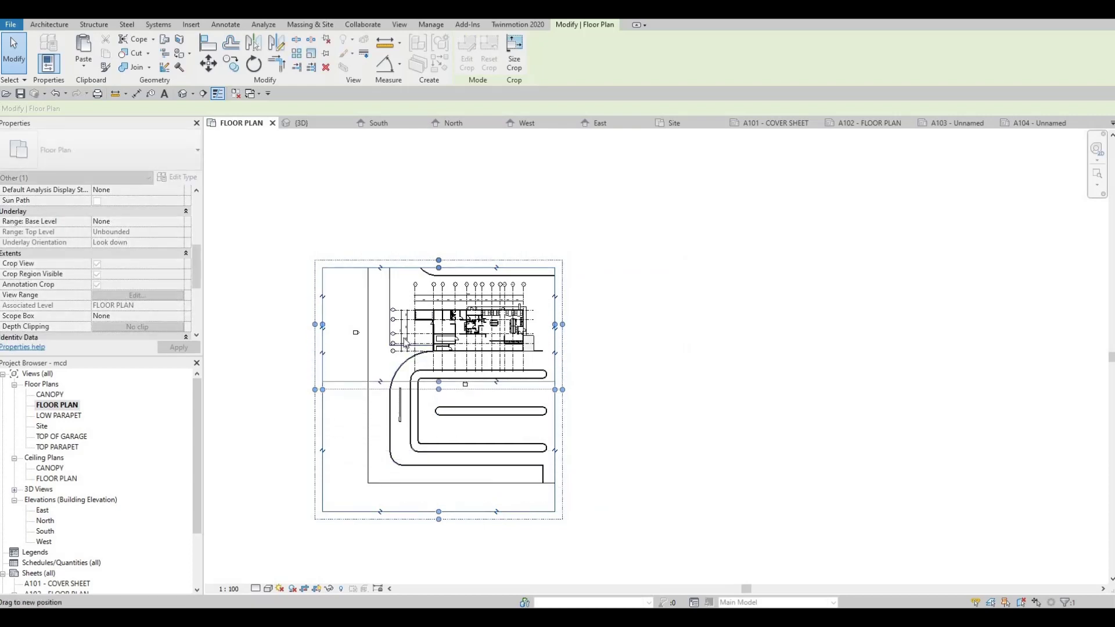
{"action": "scroll", "coordinate": [404, 338], "scroll_direction": "up", "scroll_amount": 2}
{"action": "left_click_drag", "start_coordinate": [262, 316], "coordinate": [321, 330]}
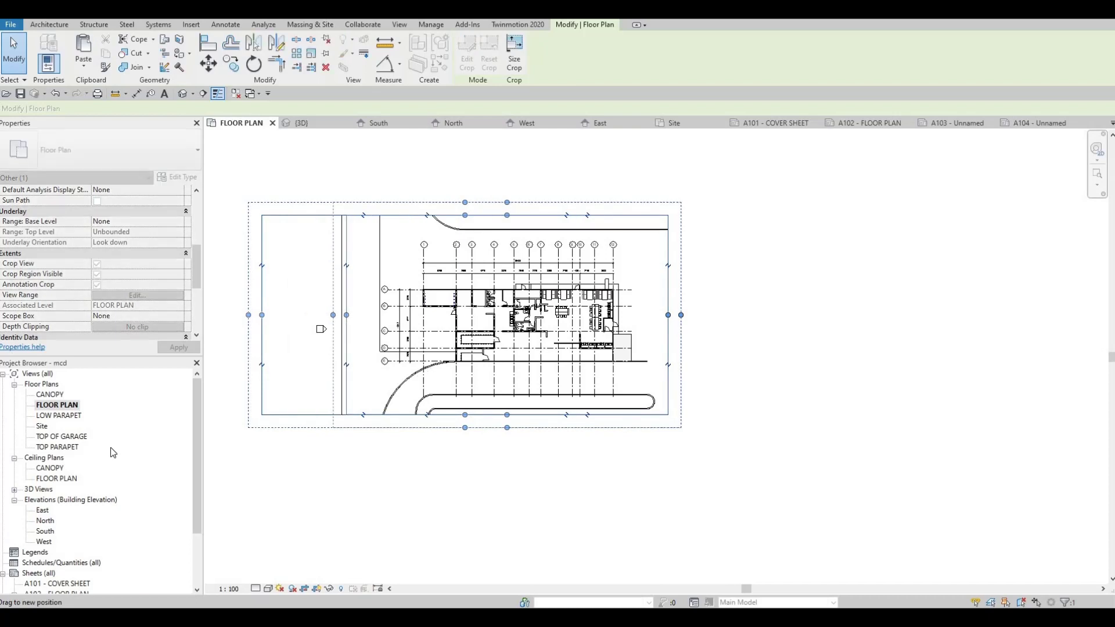
{"action": "key", "text": "Escape"}
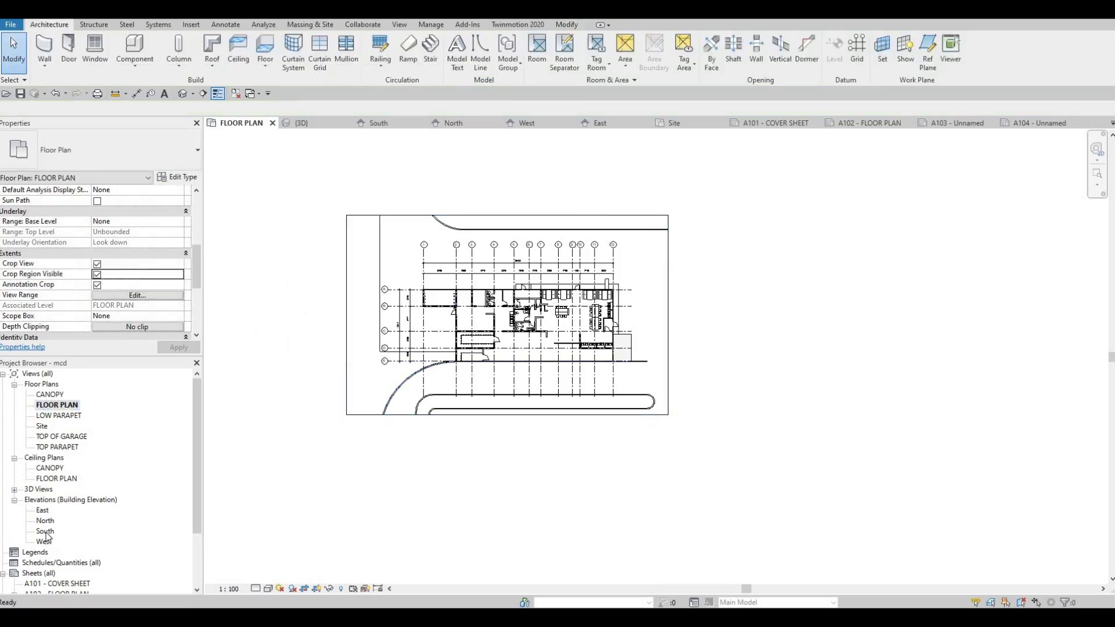
Return to sheet A102 and move the cropped floor plan viewport closer to the middle of the drawing area.
{"action": "scroll", "coordinate": [61, 568], "scroll_direction": "down", "scroll_amount": 1}
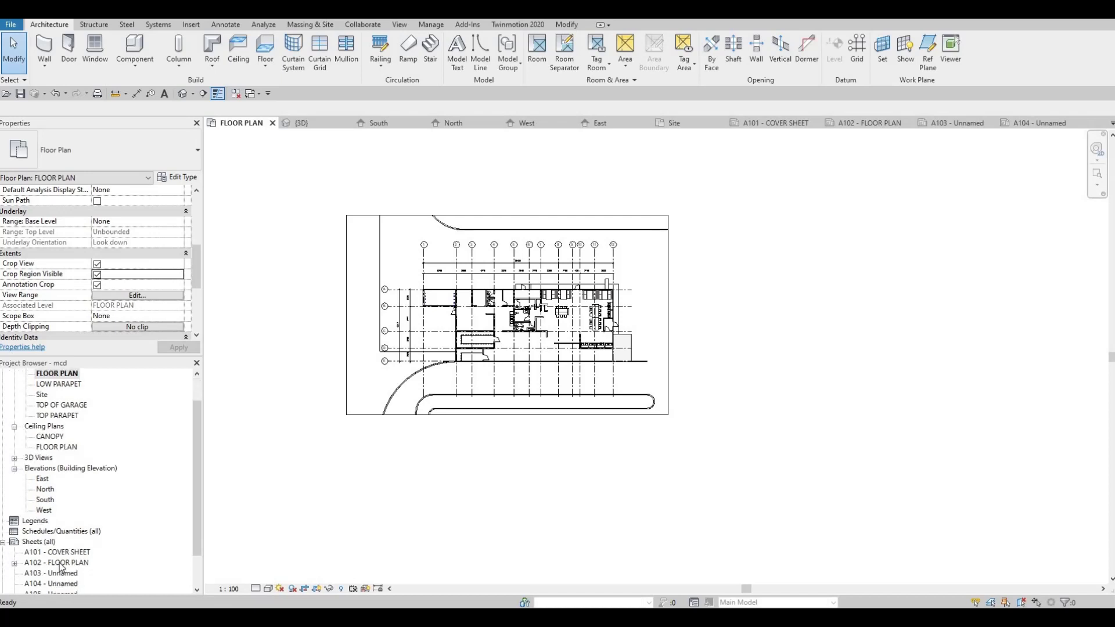
{"action": "double_click", "coordinate": [57, 562]}
{"action": "left_click", "coordinate": [560, 265]}
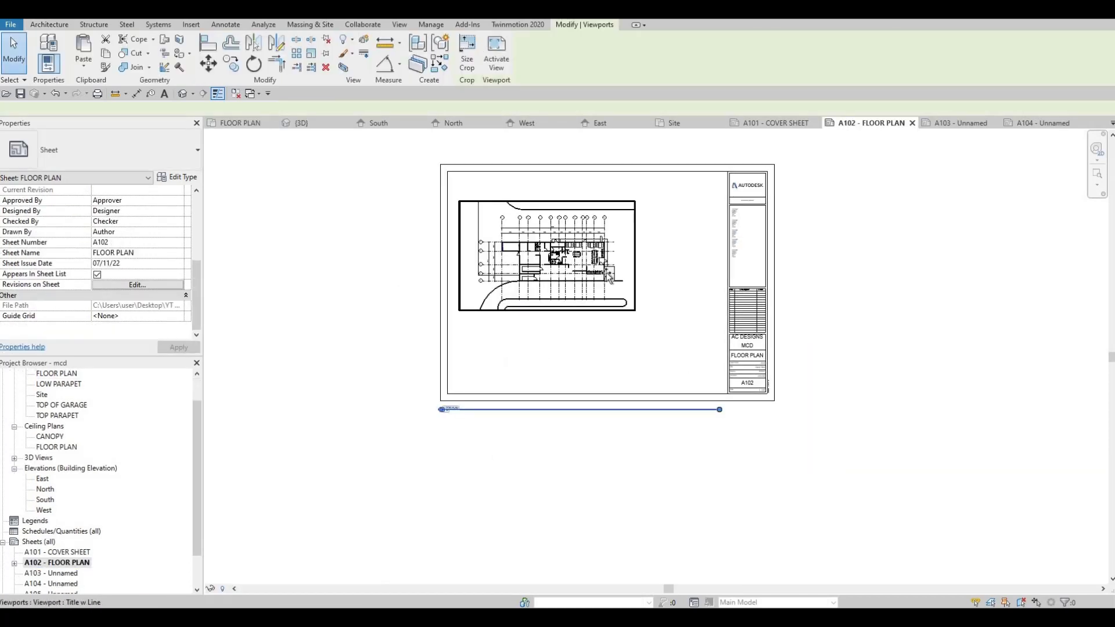
{"action": "left_click_drag", "start_coordinate": [608, 266], "coordinate": [607, 265]}
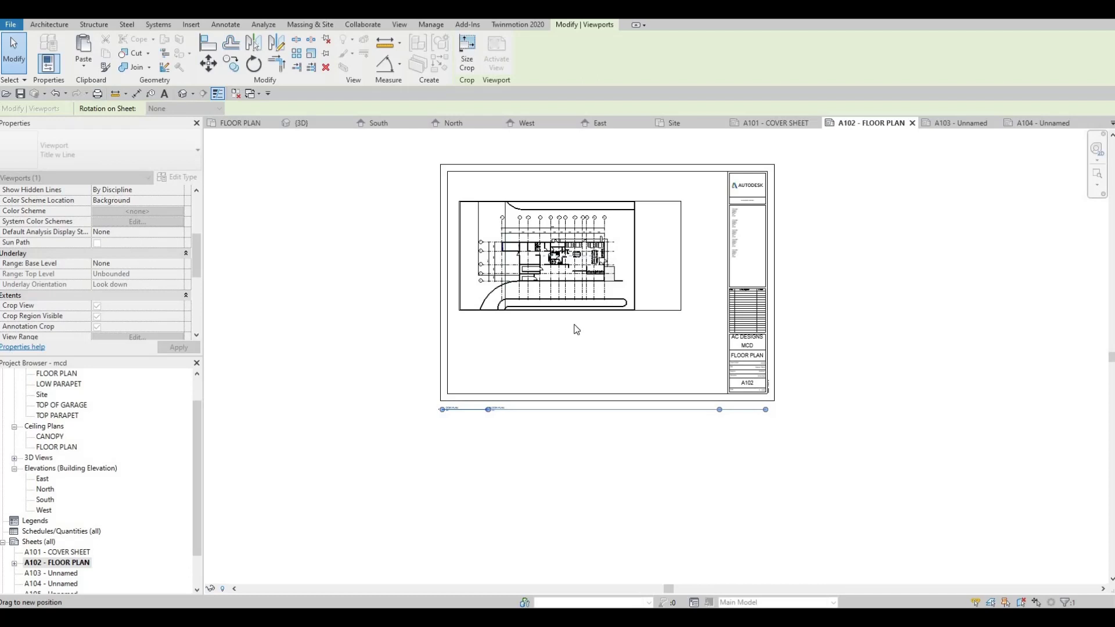
{"action": "left_click", "coordinate": [570, 359]}
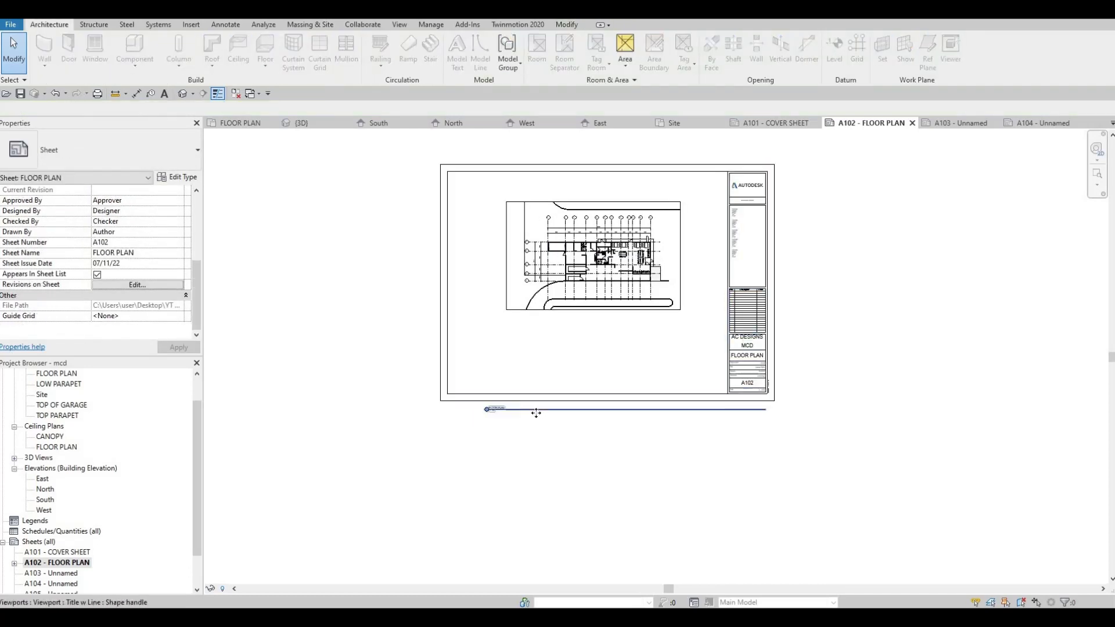
Move the view title directly beneath the floor plan viewport and shorten its line to the viewport's width.
{"action": "left_click_drag", "start_coordinate": [535, 411], "coordinate": [561, 320]}
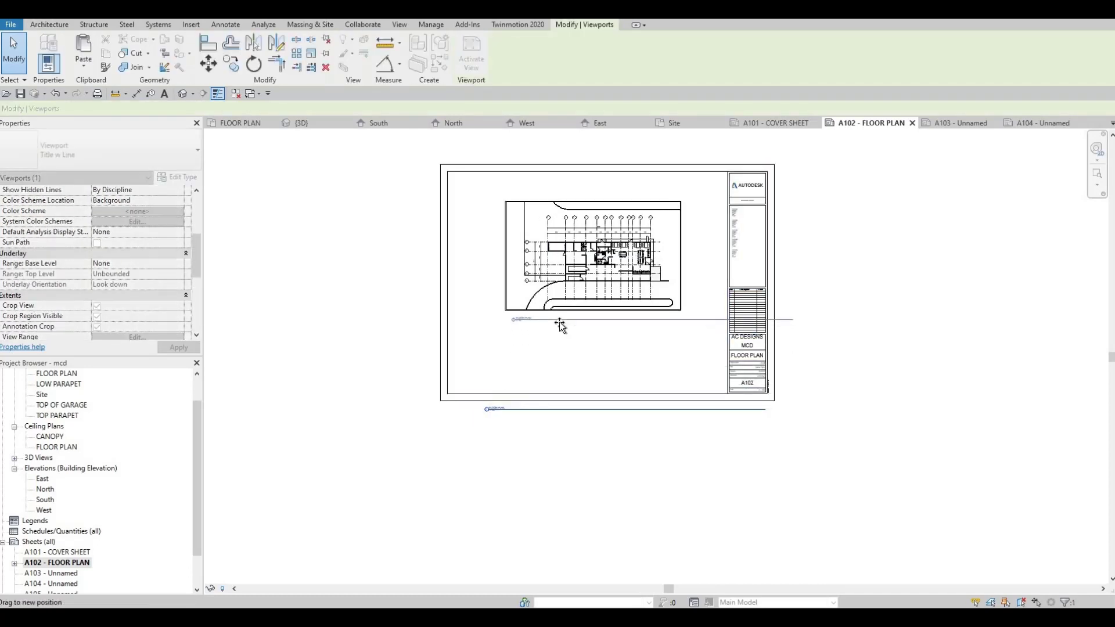
{"action": "left_click", "coordinate": [825, 322]}
{"action": "scroll", "coordinate": [825, 322], "scroll_direction": "up", "scroll_amount": 2}
{"action": "left_click", "coordinate": [851, 329]}
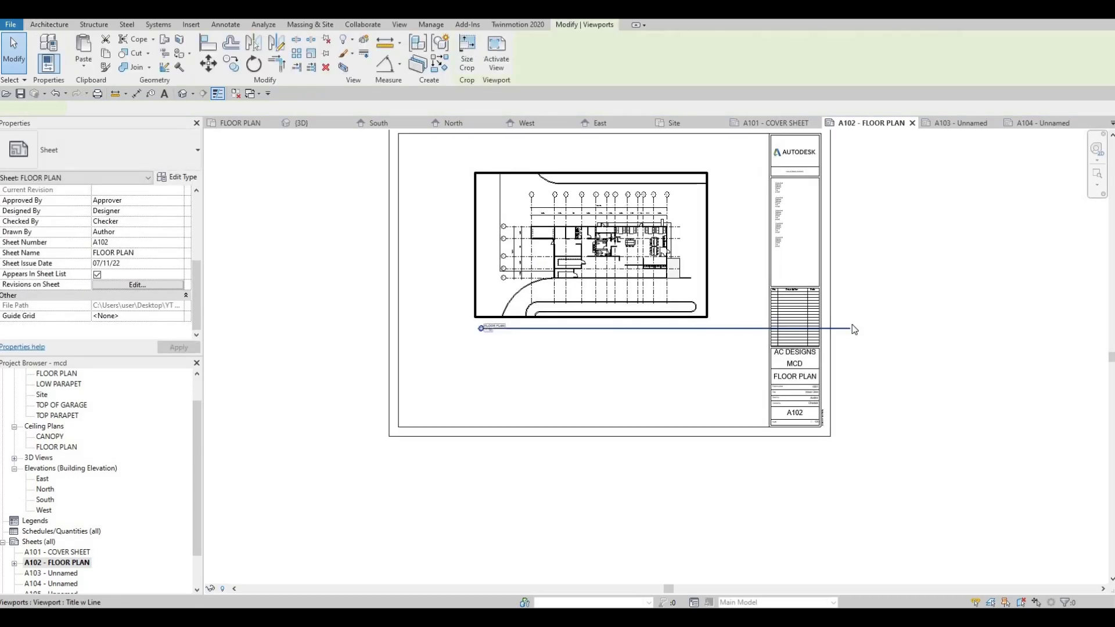
{"action": "left_click_drag", "start_coordinate": [706, 329], "coordinate": [706, 329]}
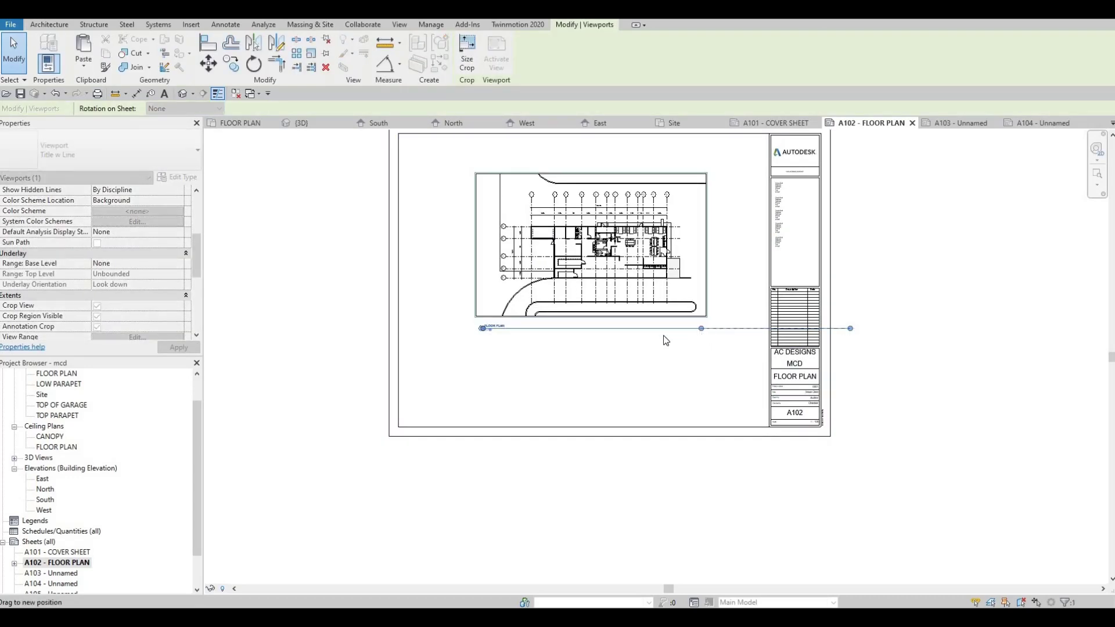
{"action": "left_click", "coordinate": [541, 367]}
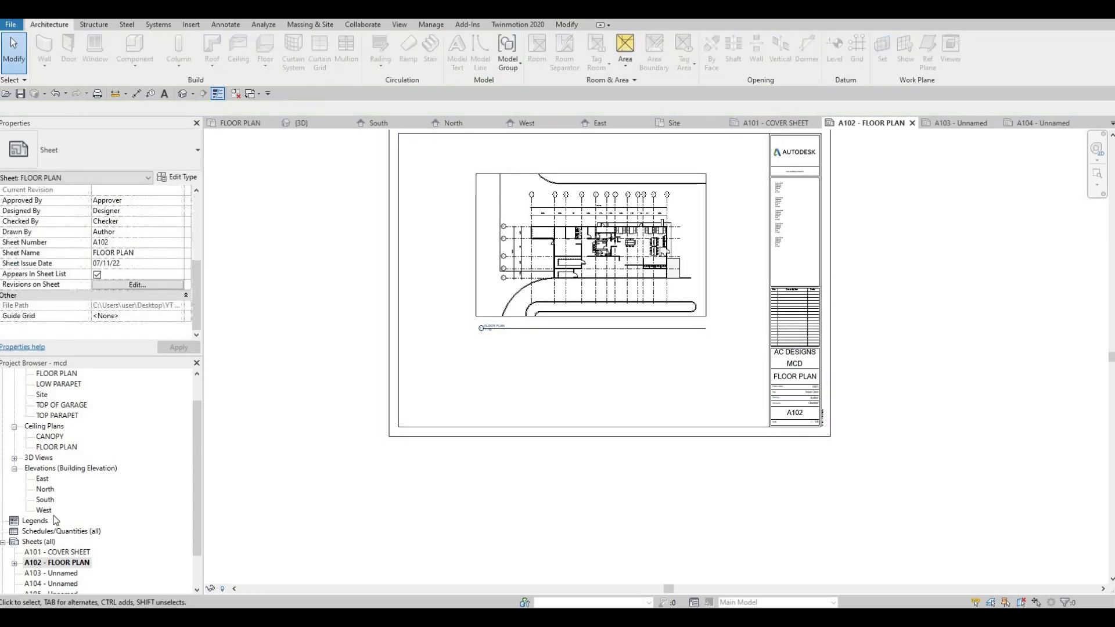
Check which view is placed on sheet A102 and examine the view title below the floor plan.
{"action": "left_click", "coordinate": [14, 564]}
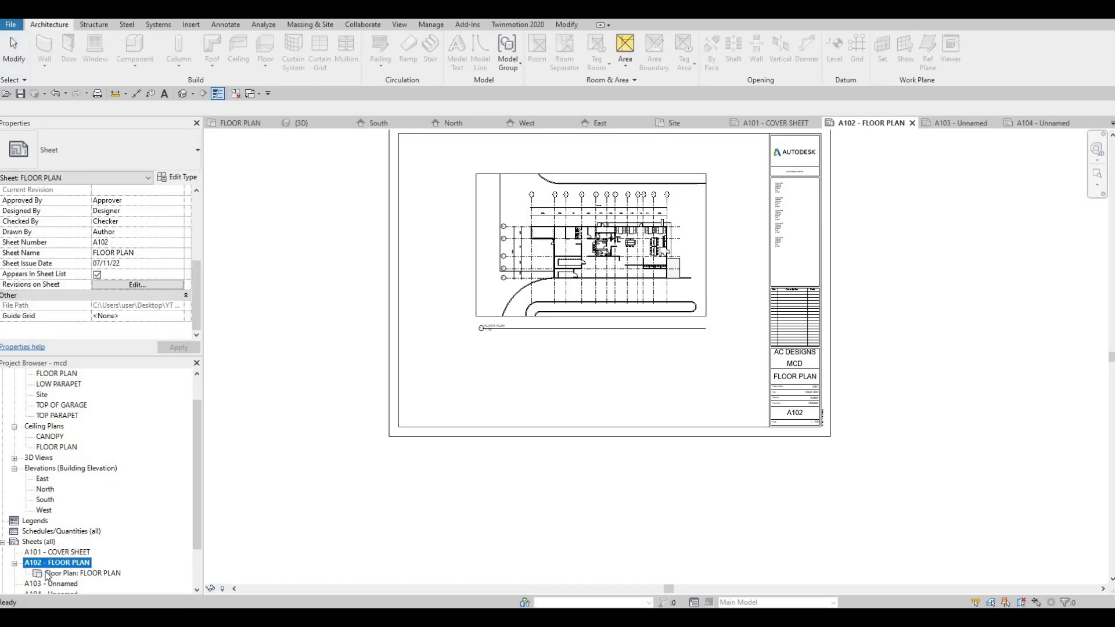
{"action": "left_click", "coordinate": [47, 574]}
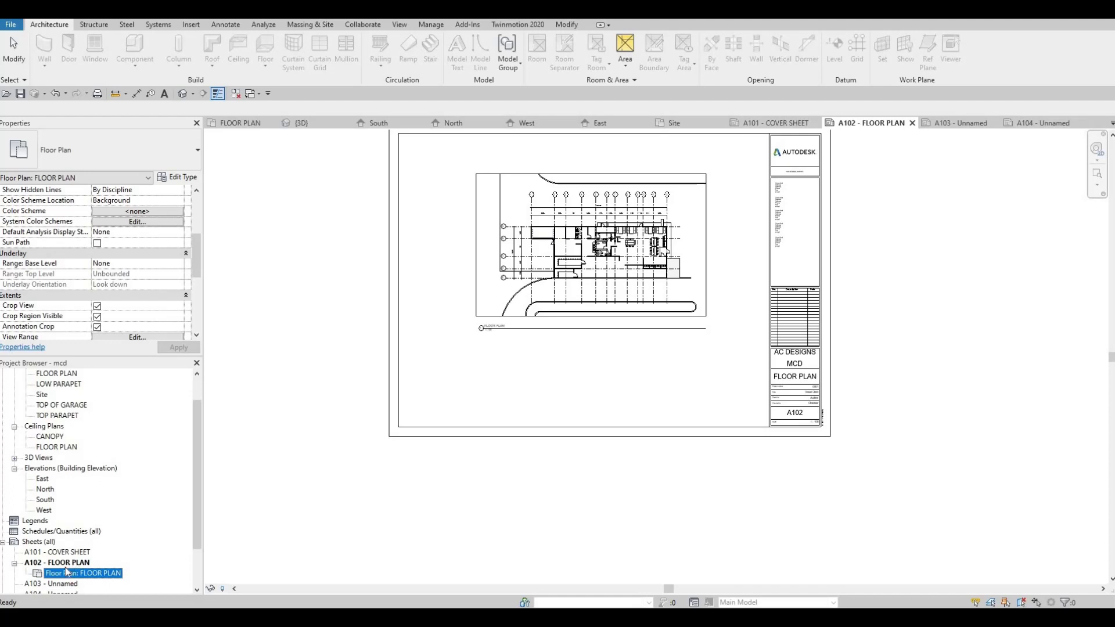
{"action": "scroll", "coordinate": [35, 565], "scroll_direction": "down", "scroll_amount": 3}
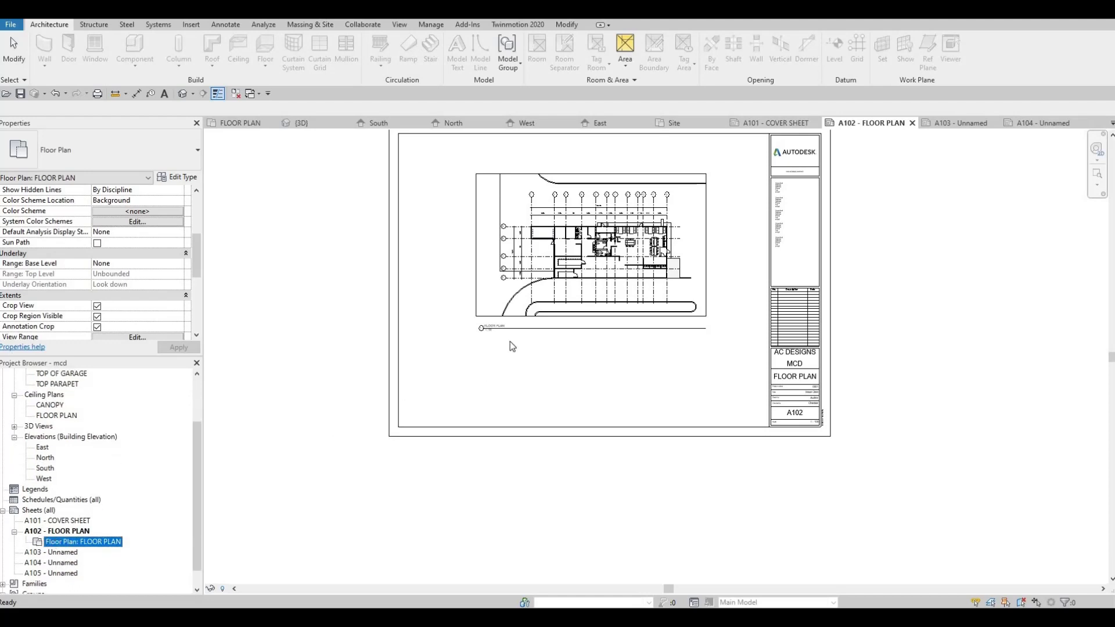
{"action": "scroll", "coordinate": [546, 312], "scroll_direction": "up", "scroll_amount": 5}
{"action": "left_click", "coordinate": [543, 375]}
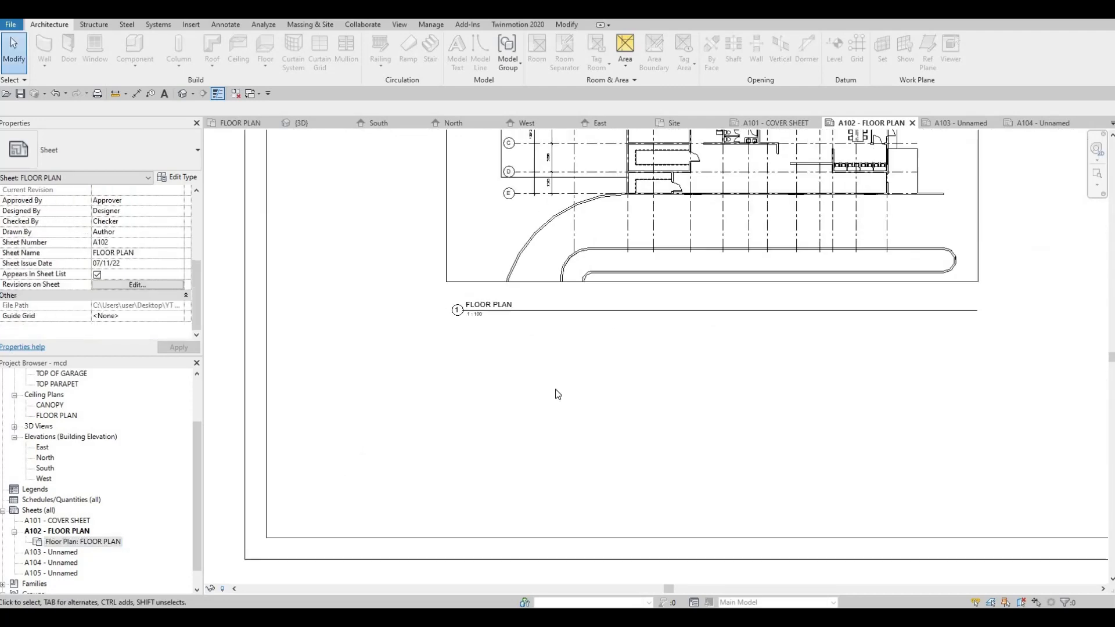
{"action": "scroll", "coordinate": [425, 468], "scroll_direction": "down", "scroll_amount": 2}
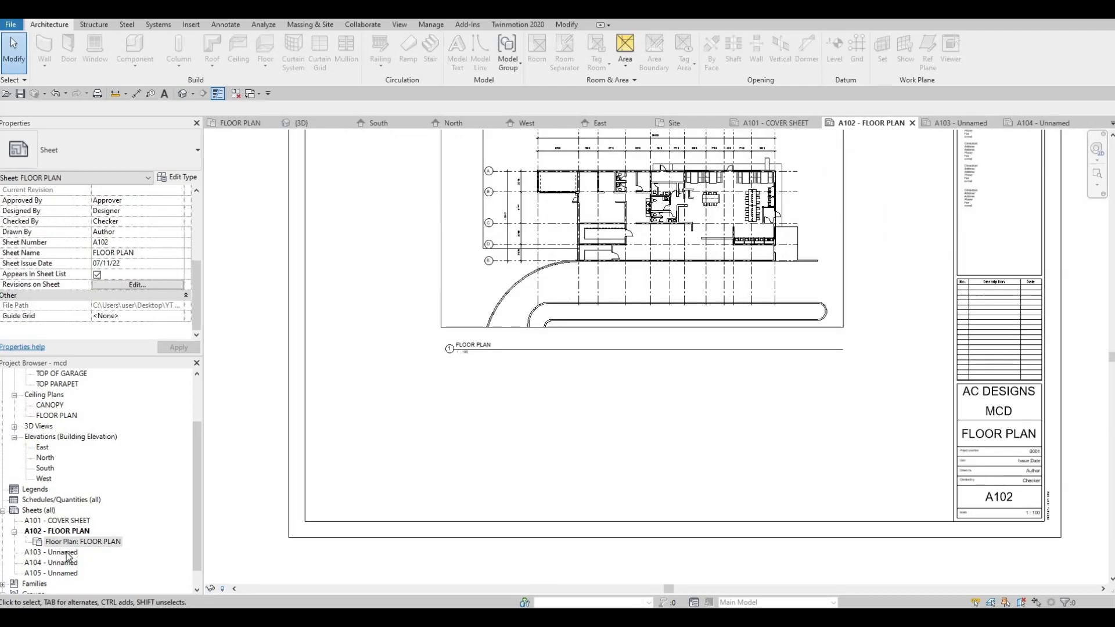
{"action": "double_click", "coordinate": [68, 555]}
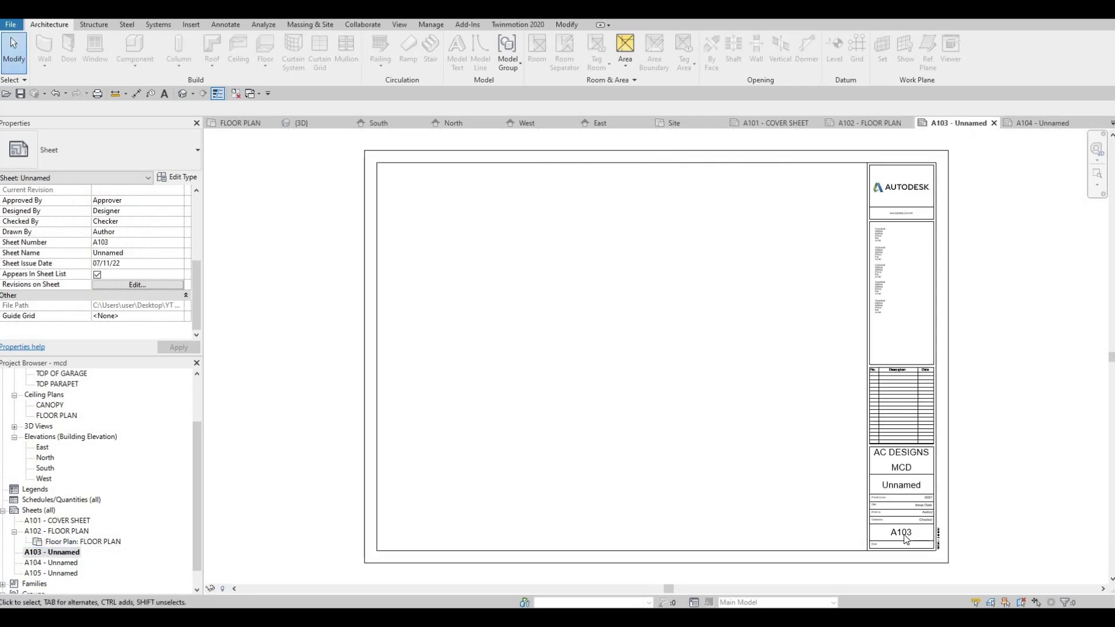
{"action": "left_click", "coordinate": [900, 491]}
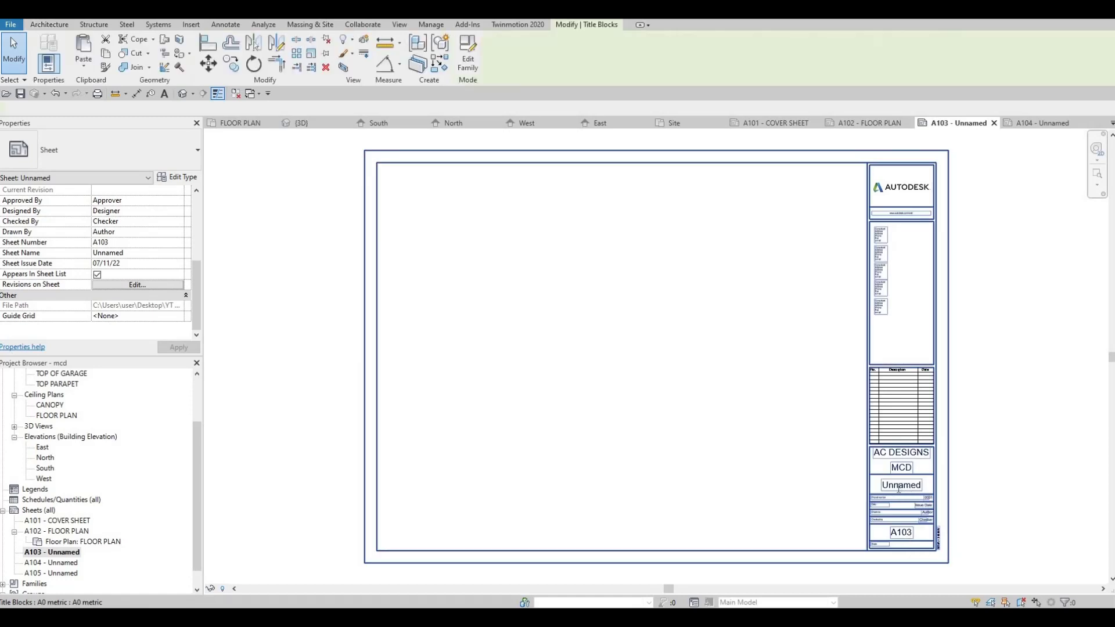
{"action": "left_click", "coordinate": [901, 487]}
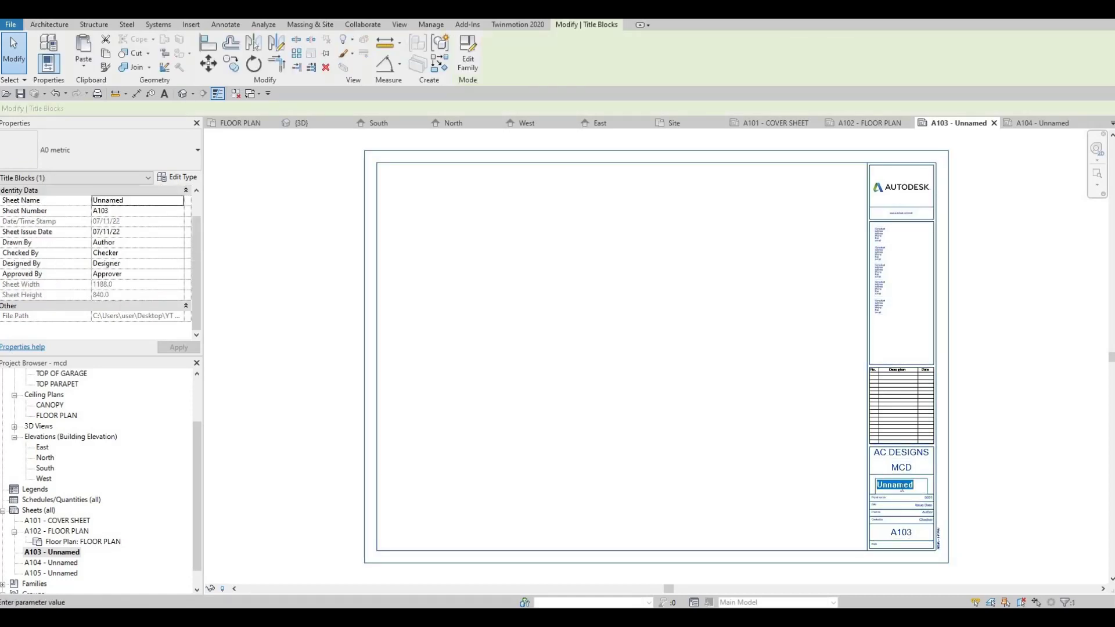
{"action": "key", "text": "Escape"}
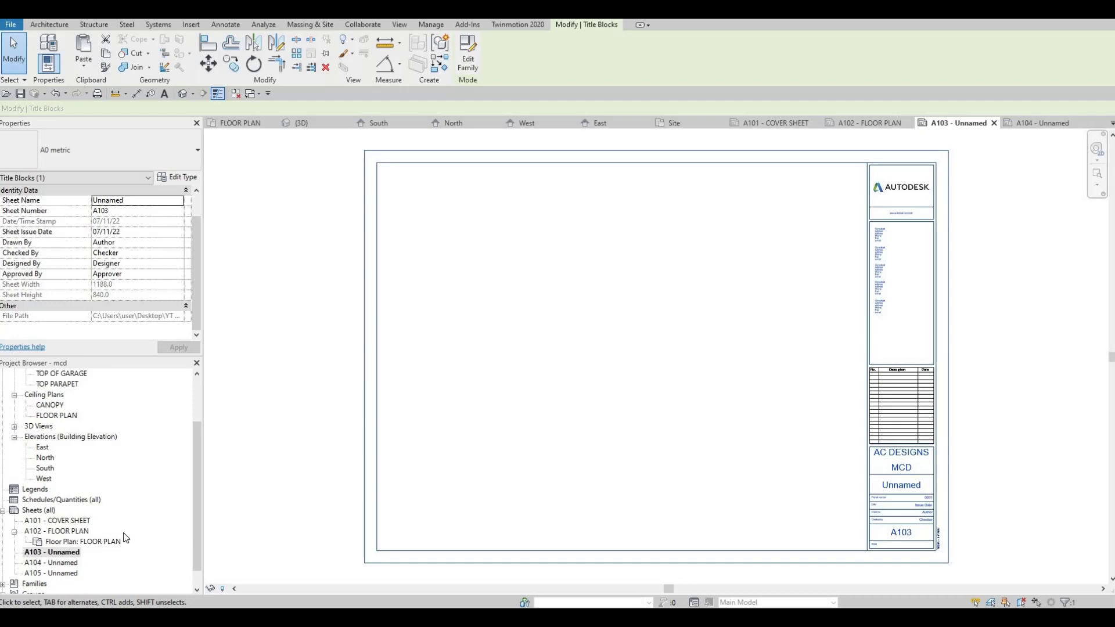
Open sheet A102 and rename it SITE PLAN in its title block.
{"action": "double_click", "coordinate": [64, 531]}
{"action": "left_click", "coordinate": [987, 435]}
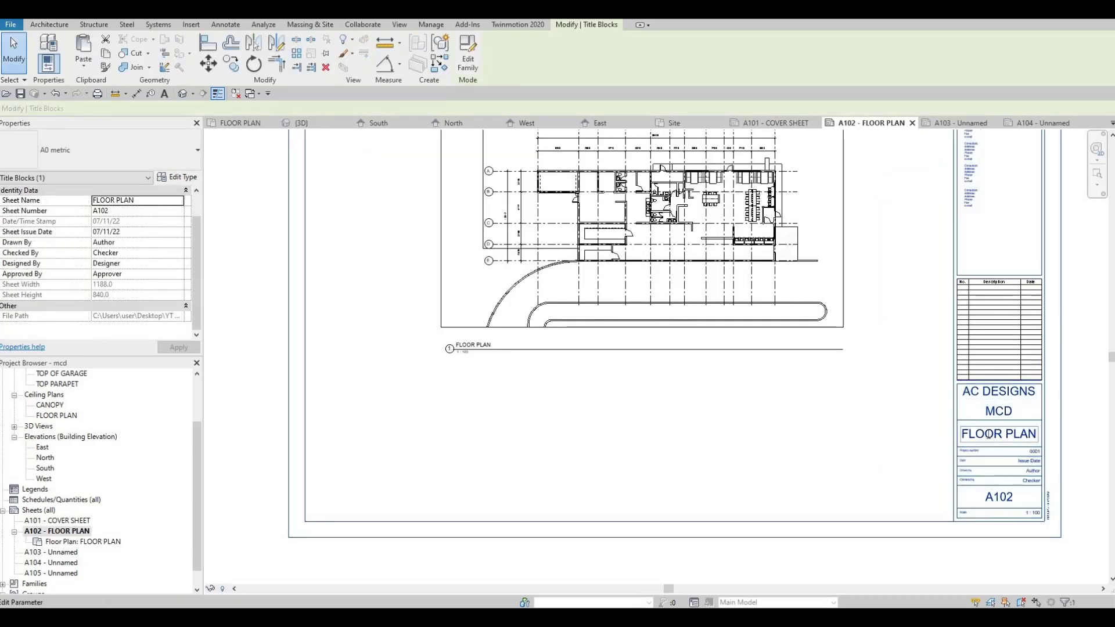
{"action": "left_click", "coordinate": [988, 434]}
{"action": "type", "text": "SITE PLAN"}
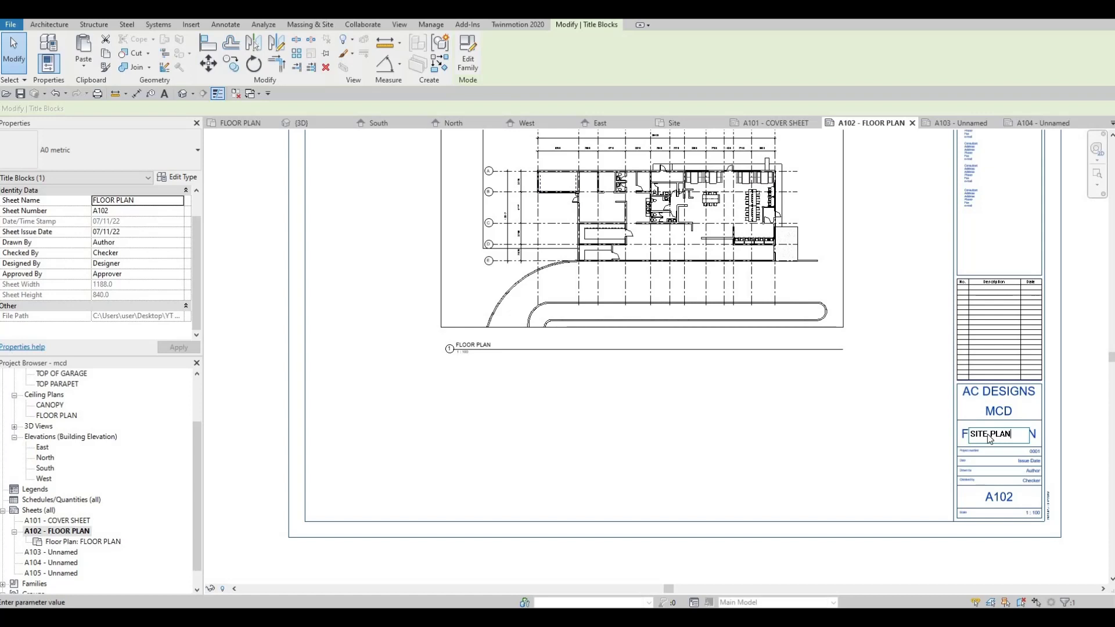
{"action": "key", "text": "Return"}
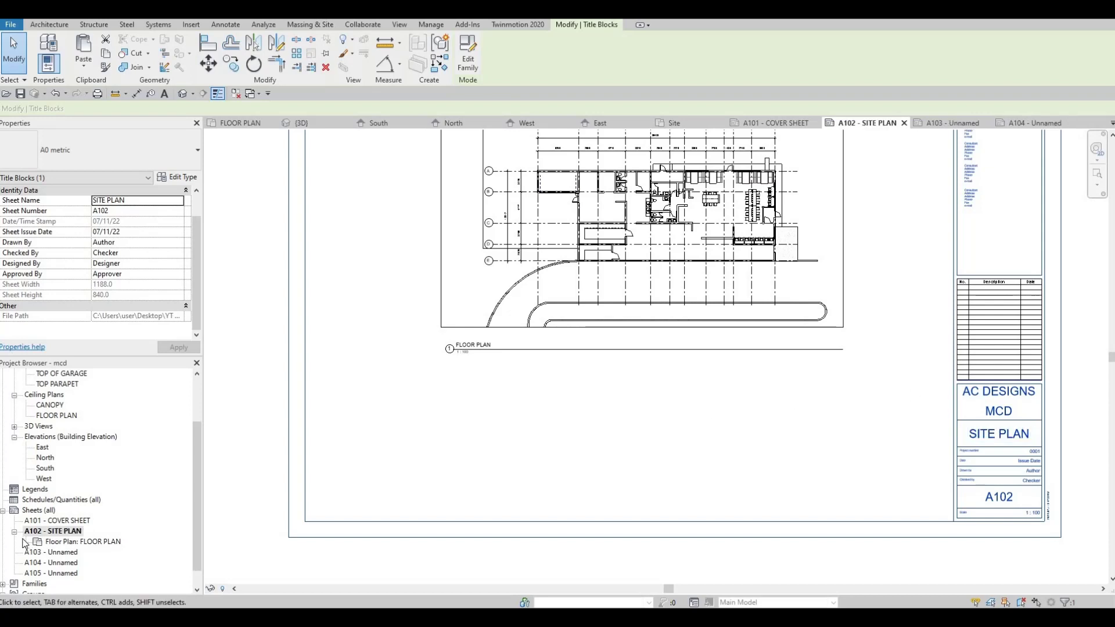
Rename the unnamed sheet A103 as FLOOR PLAN, keeping its sheet number.
{"action": "left_click", "coordinate": [56, 553]}
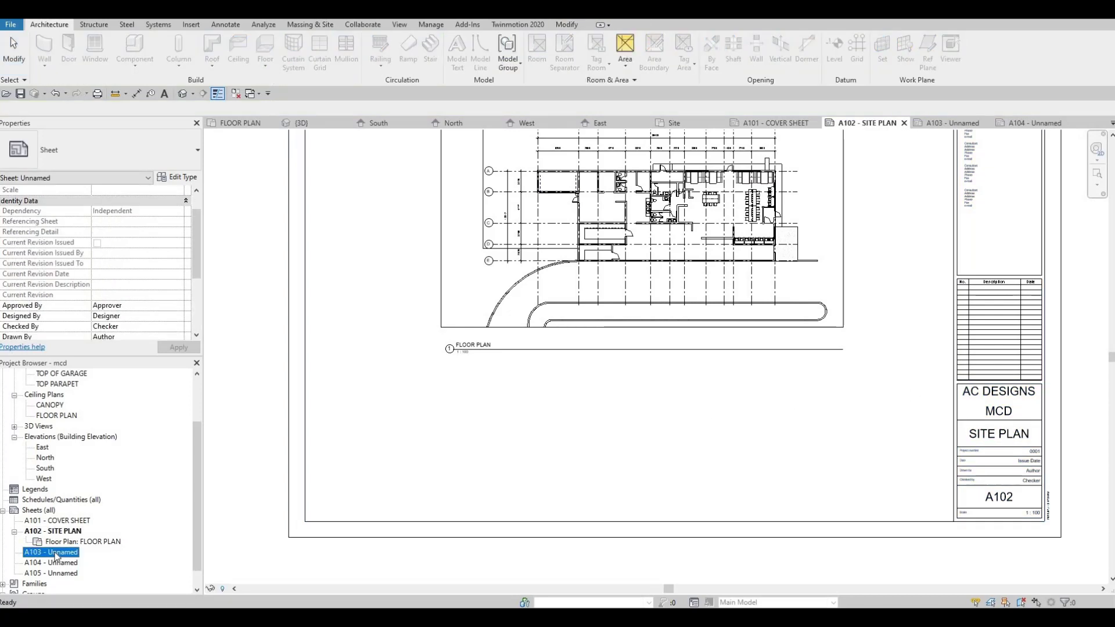
{"action": "key", "text": "F2"}
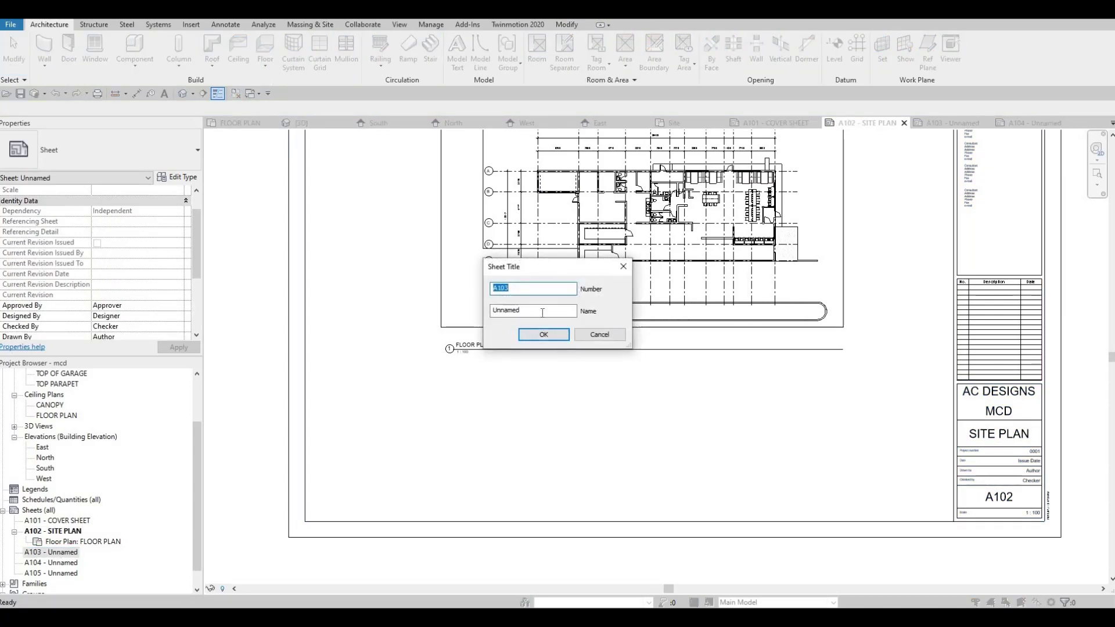
{"action": "left_click", "coordinate": [542, 311]}
{"action": "key", "text": "ctrl+a"}
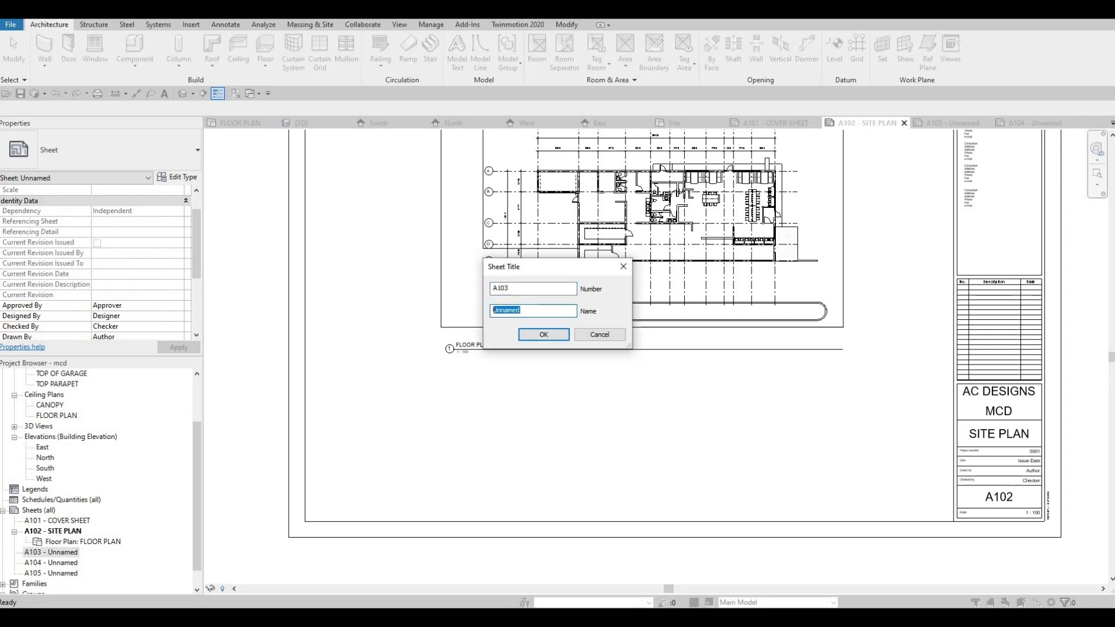
{"action": "type", "text": "FLOOR PLAN"}
{"action": "left_click", "coordinate": [564, 339]}
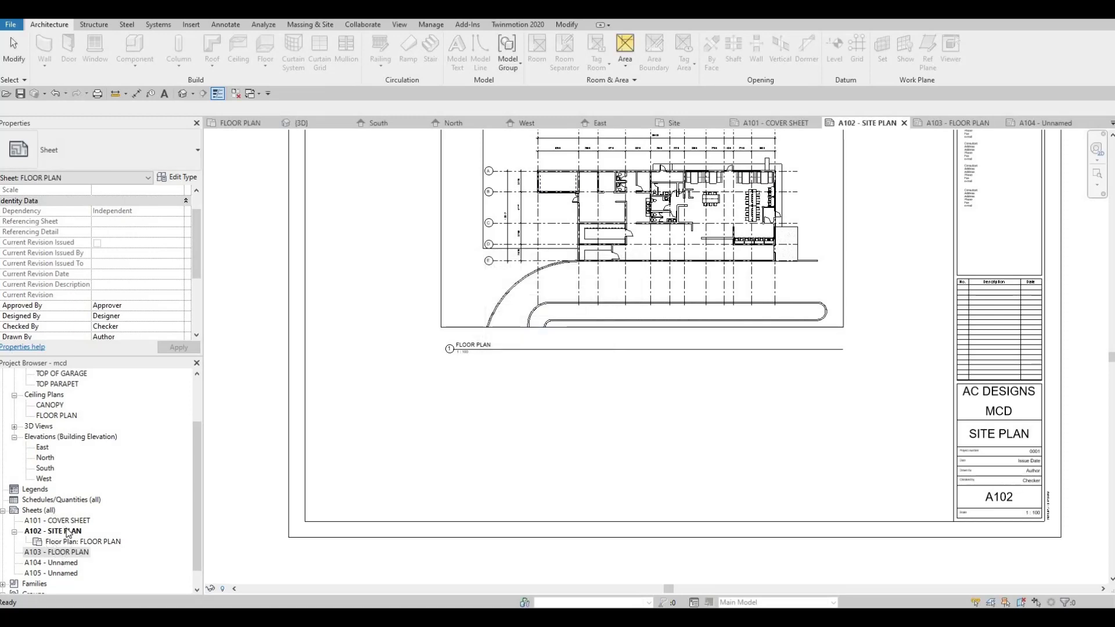
Move the floor plan view from sheet A102 to the middle of sheet A103, and return to sheet A102.
{"action": "scroll", "coordinate": [68, 531], "scroll_direction": "down", "scroll_amount": 1}
{"action": "left_click", "coordinate": [62, 523]}
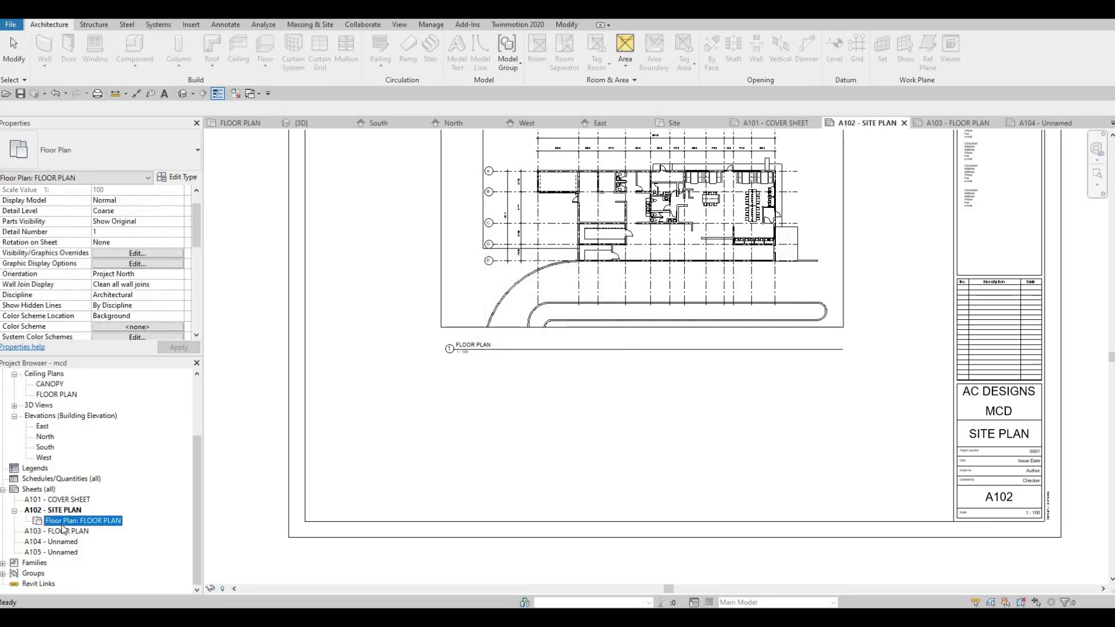
{"action": "left_click", "coordinate": [64, 531], "text": "ctrl"}
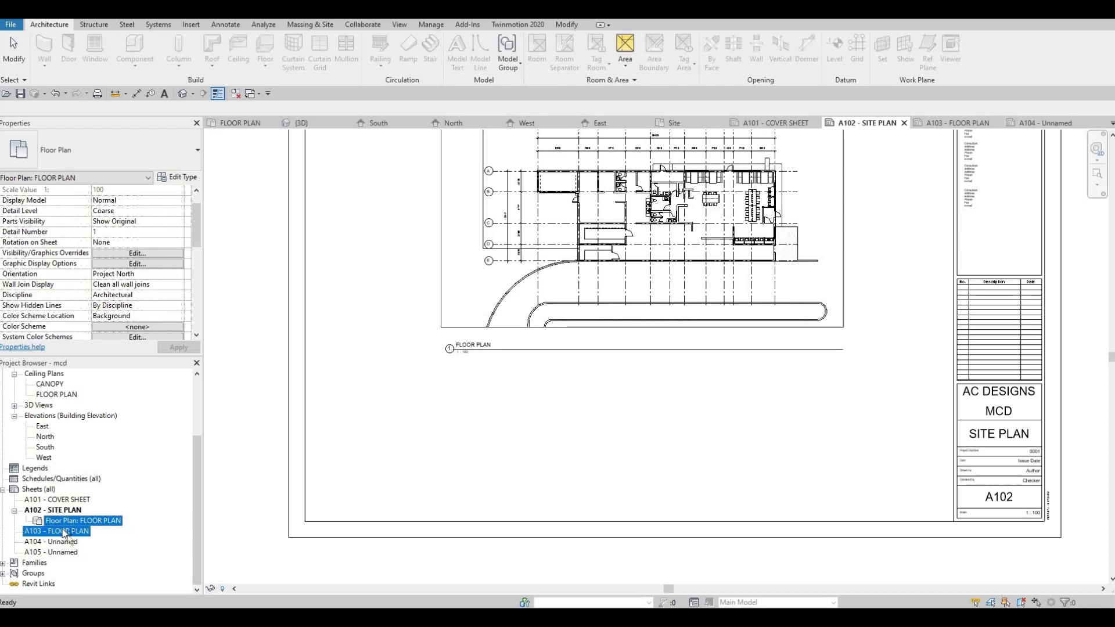
{"action": "left_click_drag", "start_coordinate": [63, 529], "coordinate": [62, 531]}
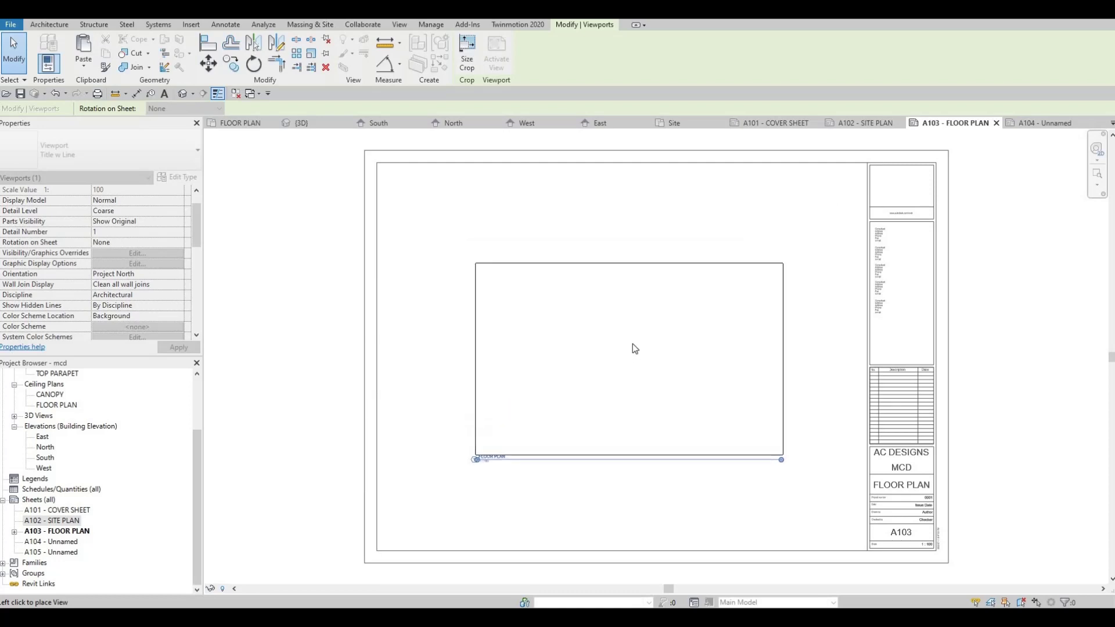
{"action": "left_click", "coordinate": [634, 347]}
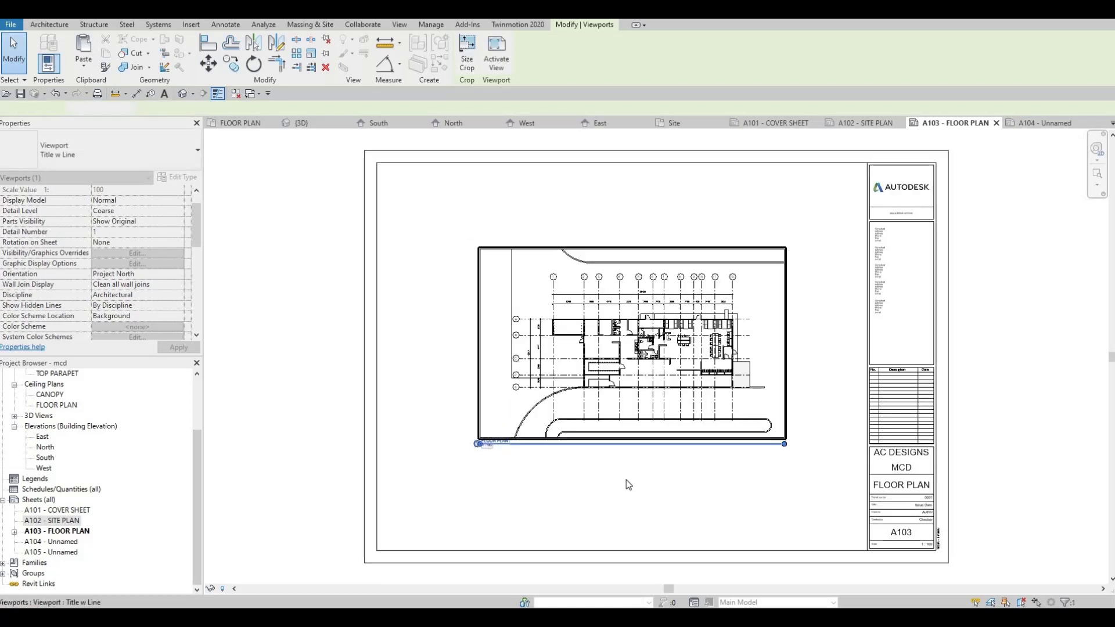
{"action": "left_click", "coordinate": [613, 464]}
{"action": "middle_click_drag", "start_coordinate": [613, 464], "coordinate": [575, 411]}
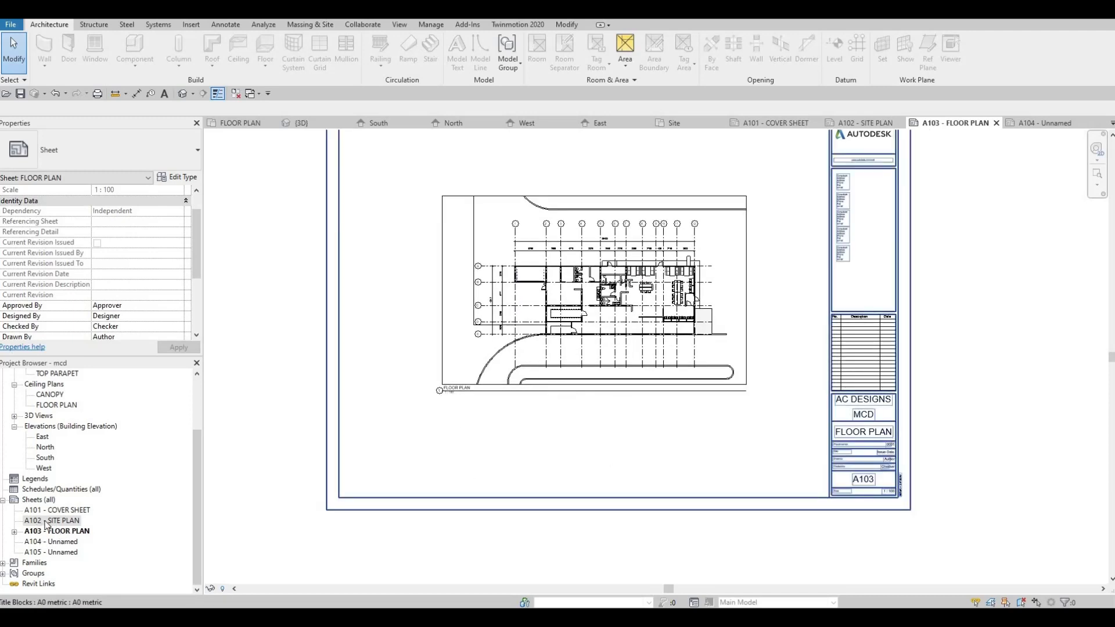
{"action": "double_click", "coordinate": [51, 521]}
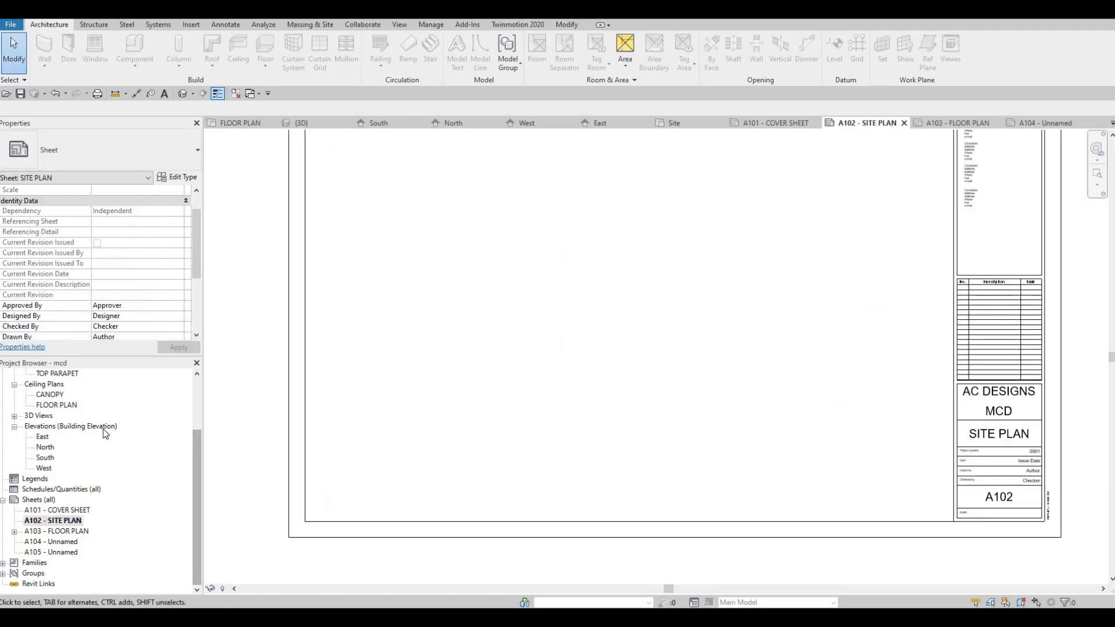
{"action": "scroll", "coordinate": [51, 452], "scroll_direction": "up", "scroll_amount": 3}
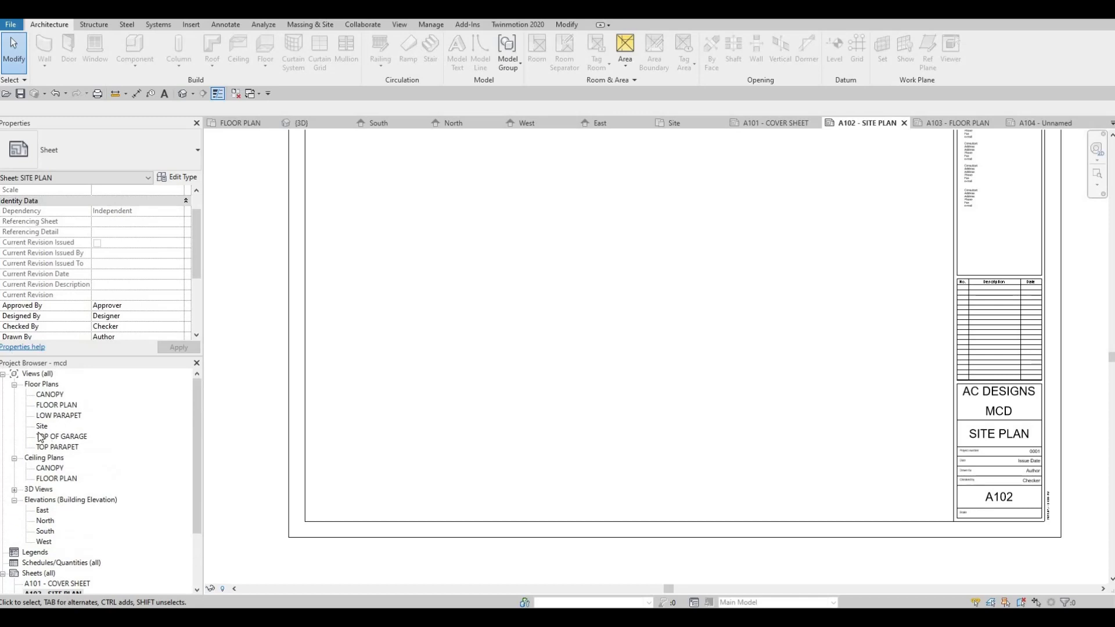
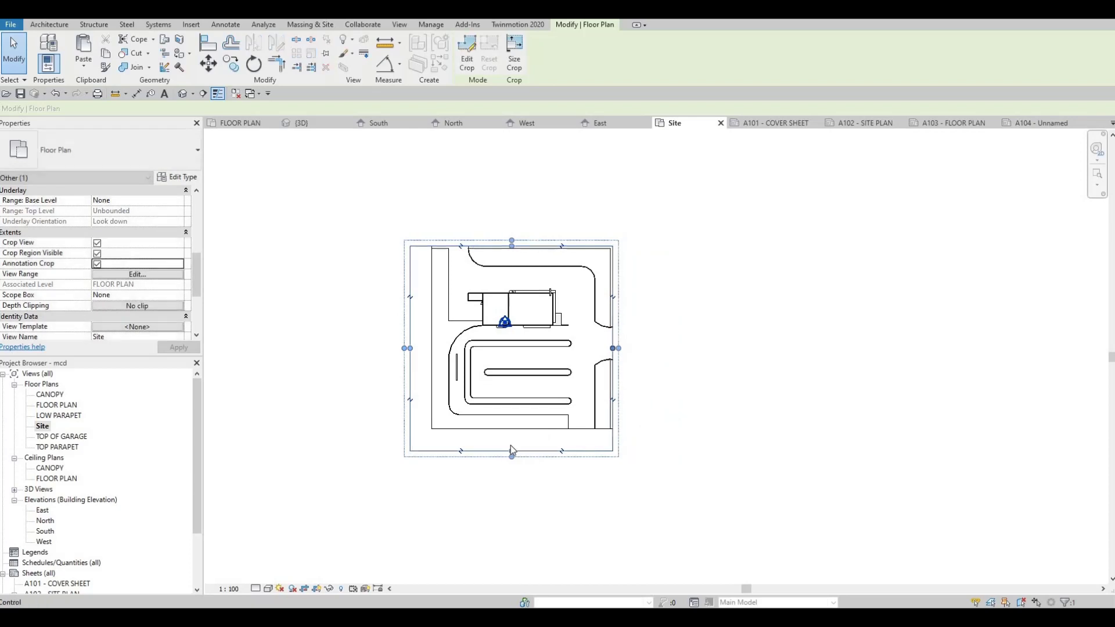
Tighten the lower and left sides of the Site plan's crop region around the site layout and turn off Crop Region Visible.
{"action": "left_click_drag", "start_coordinate": [512, 451], "coordinate": [459, 409]}
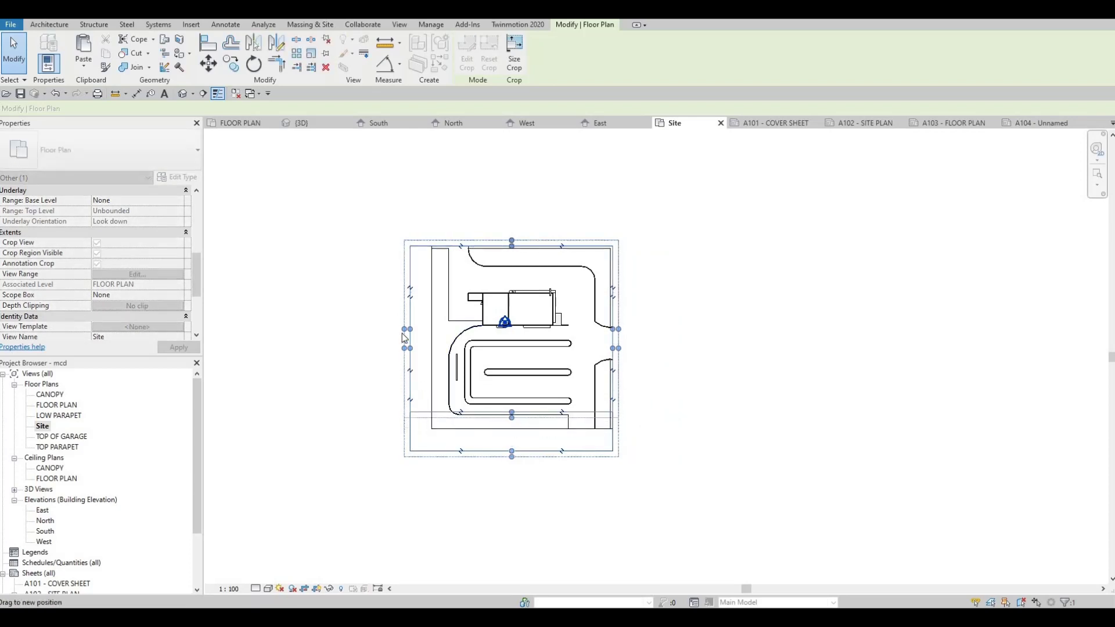
{"action": "left_click_drag", "start_coordinate": [445, 329], "coordinate": [450, 338]}
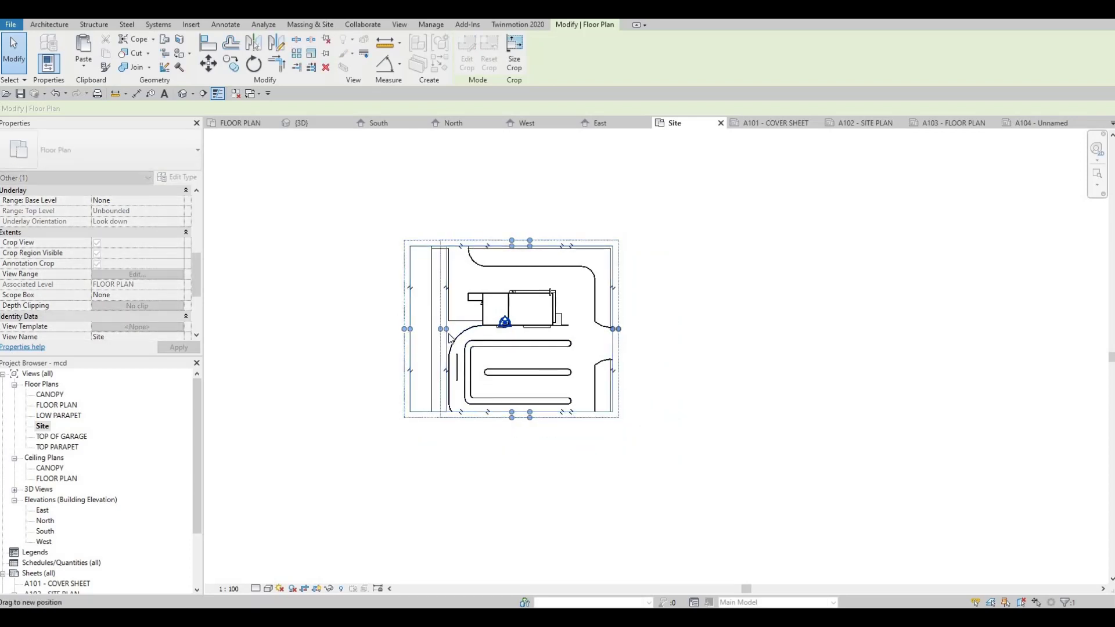
{"action": "left_click_drag", "start_coordinate": [510, 316], "coordinate": [509, 317]}
{"action": "scroll", "coordinate": [509, 316], "scroll_direction": "up", "scroll_amount": 4}
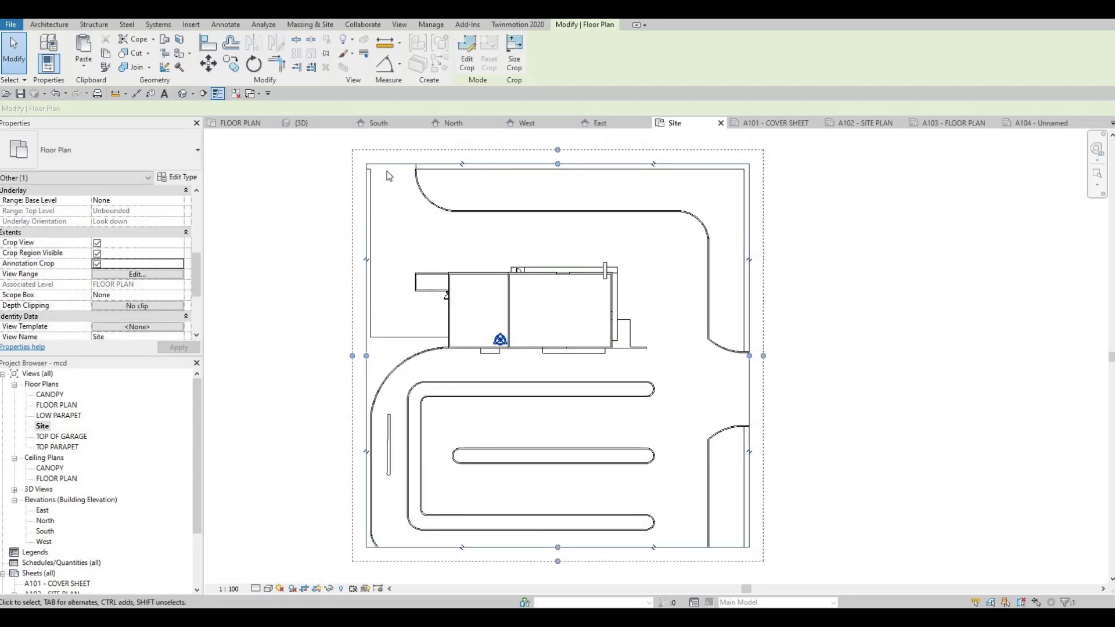
{"action": "left_click", "coordinate": [283, 196]}
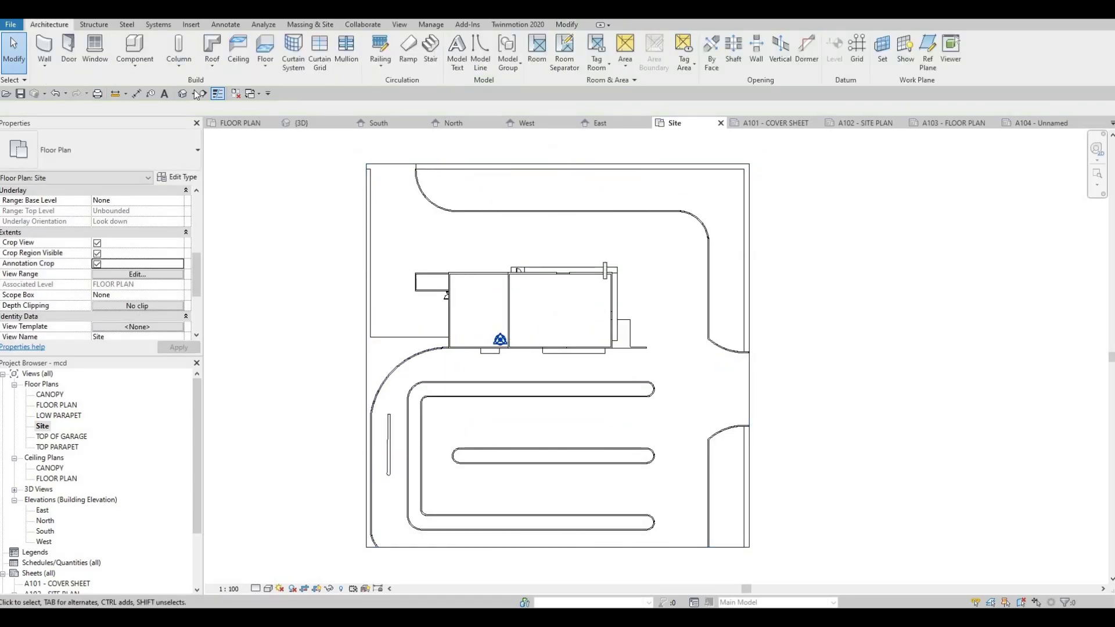
{"action": "left_click", "coordinate": [97, 253]}
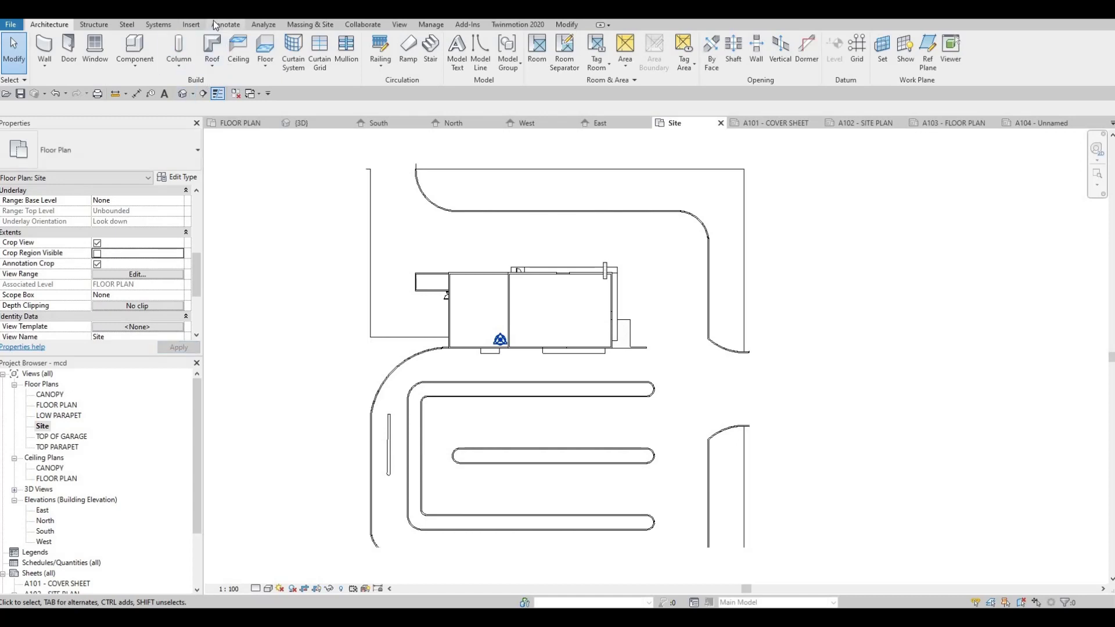
Add the text note "93 PARKING SPOTS" in the parking area between the upper and middle islands of the Site plan.
{"action": "left_click", "coordinate": [226, 24]}
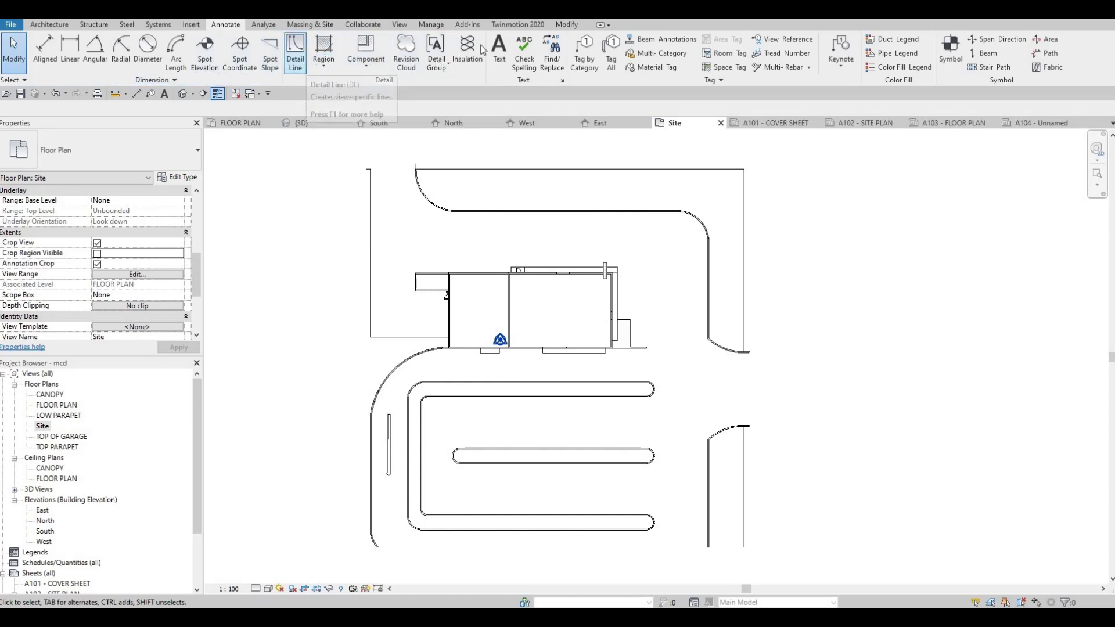
{"action": "left_click", "coordinate": [500, 49]}
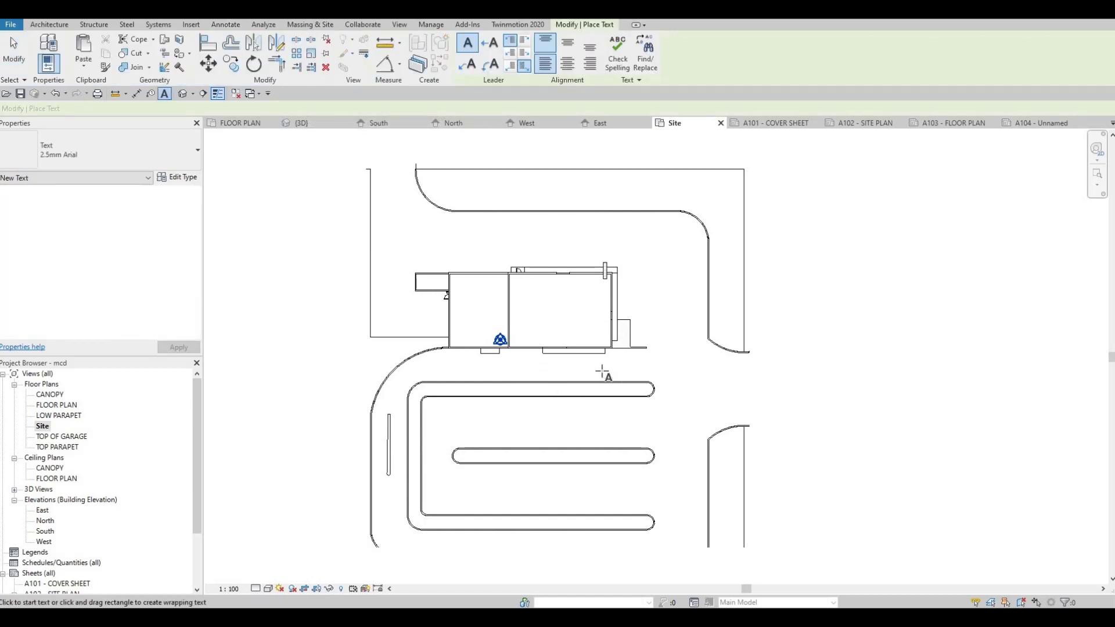
{"action": "scroll", "coordinate": [494, 360], "scroll_direction": "up", "scroll_amount": 4}
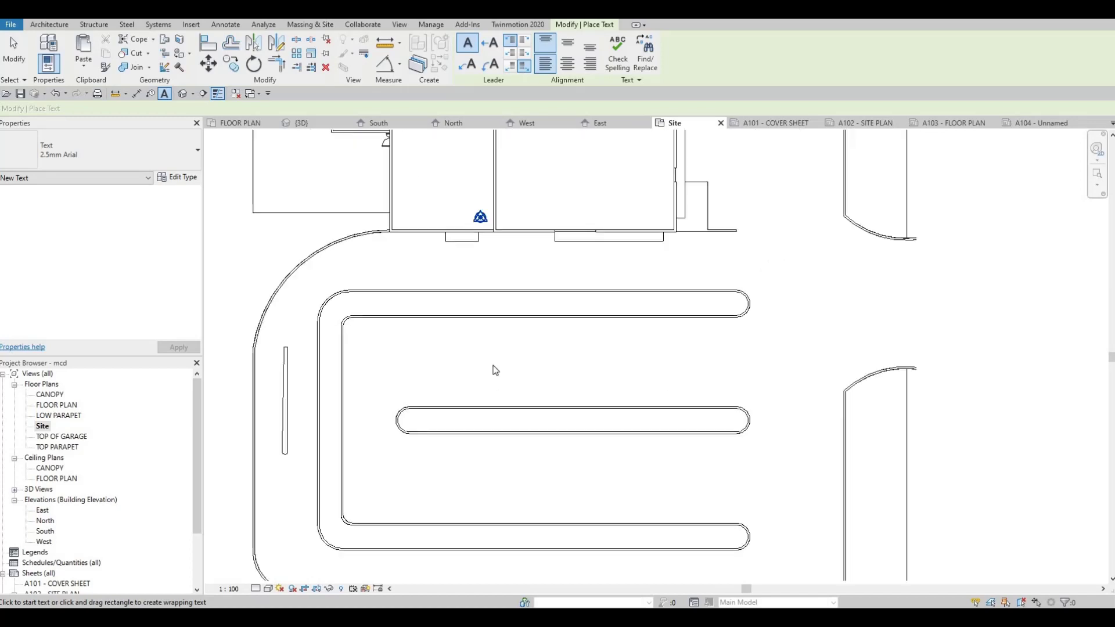
{"action": "left_click", "coordinate": [495, 370]}
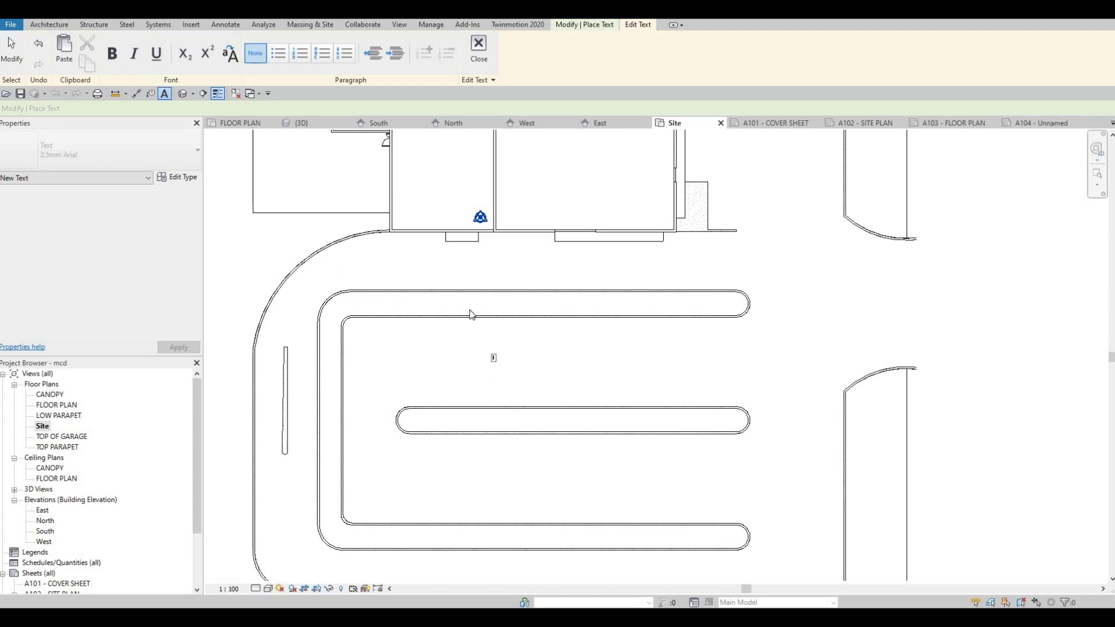
{"action": "scroll", "coordinate": [520, 397], "scroll_direction": "up", "scroll_amount": 3}
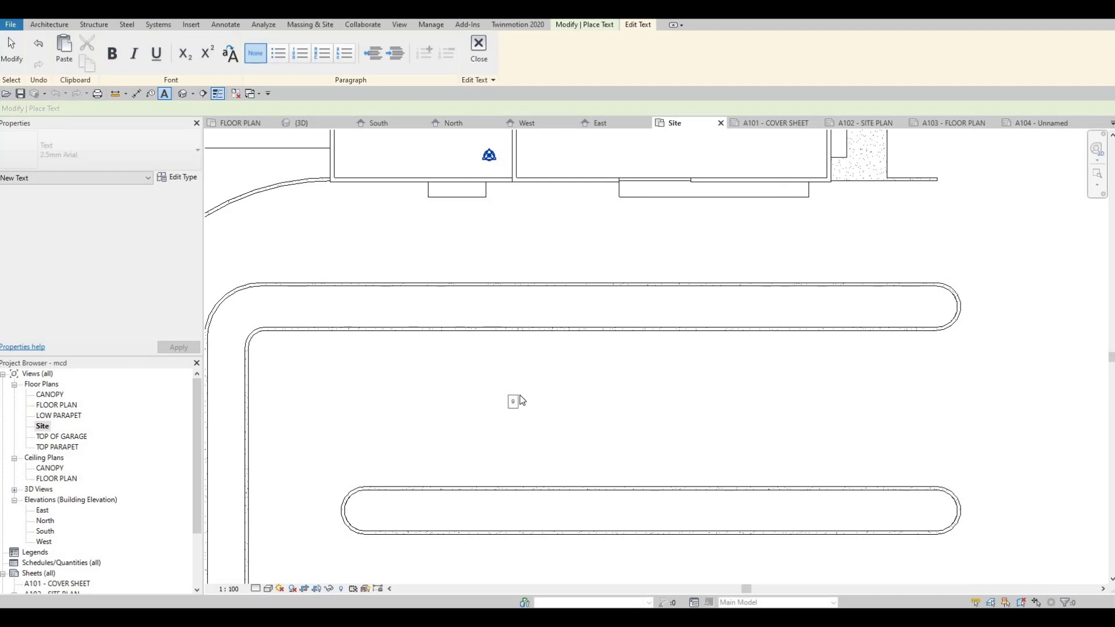
{"action": "type", "text": "3"}
{"action": "key", "text": "BackSpace"}
{"action": "key", "text": "BackSpace"}
{"action": "key", "text": "BackSpace"}
{"action": "type", "text": "PARKING SPOTS"}
{"action": "left_click", "coordinate": [534, 439]}
{"action": "key", "text": "Escape"}
{"action": "key", "text": "Escape"}
Change the parking note's text type to 8mm Arial.
{"action": "left_click", "coordinate": [537, 406]}
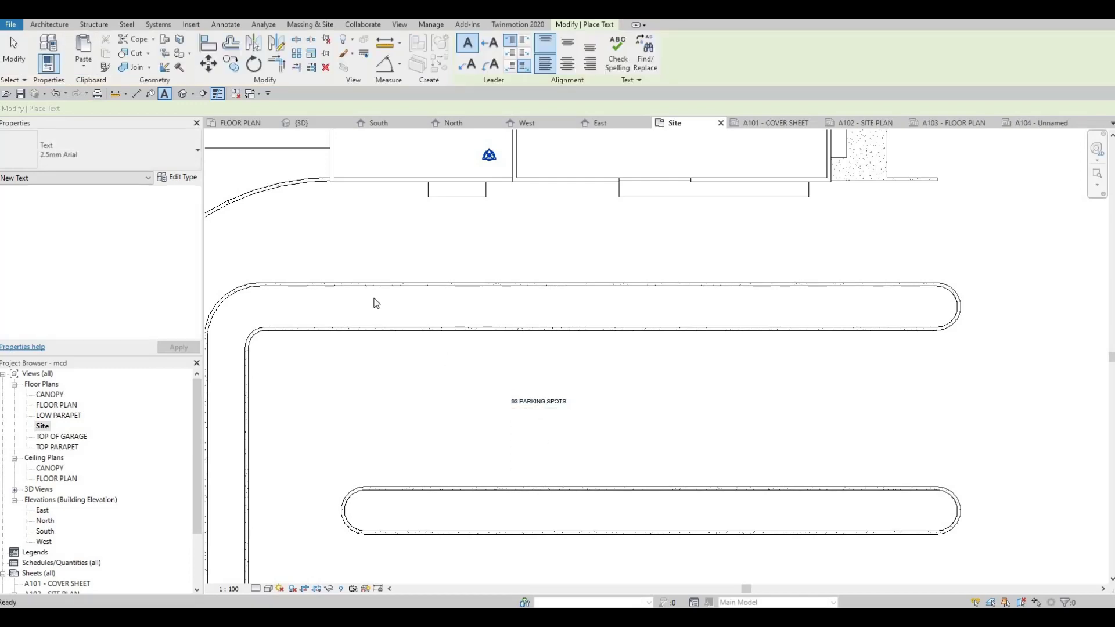
{"action": "left_click", "coordinate": [140, 144]}
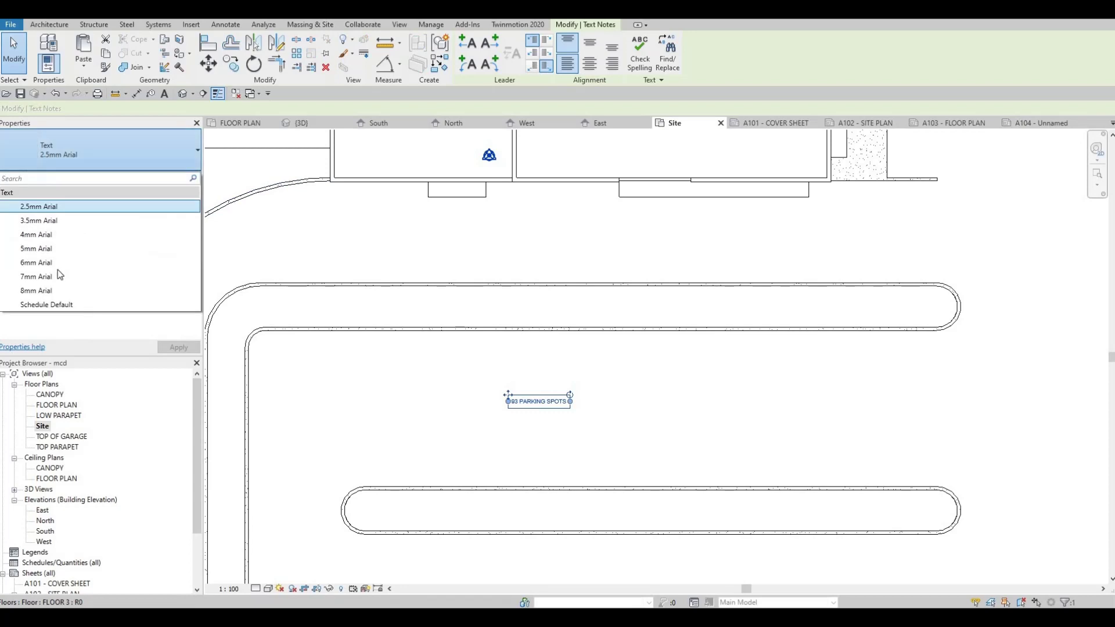
{"action": "key", "text": "Return"}
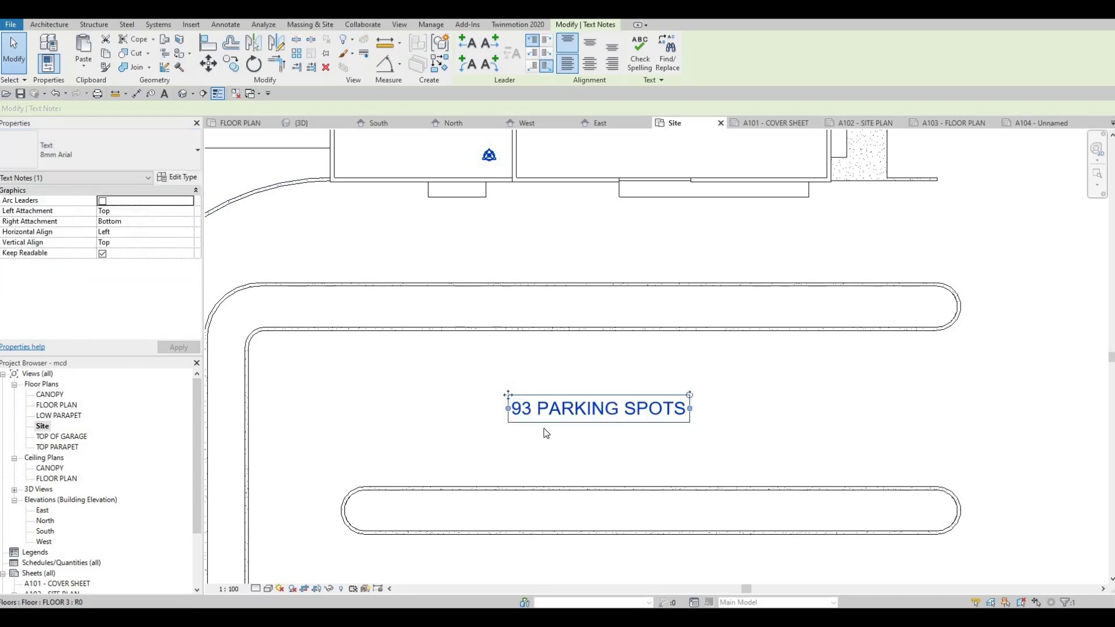
Move the parking note down onto the middle parking island.
{"action": "left_click", "coordinate": [544, 427]}
{"action": "left_click", "coordinate": [532, 420]}
{"action": "left_click_drag", "start_coordinate": [534, 420], "coordinate": [575, 446]}
{"action": "middle_click_drag", "start_coordinate": [559, 437], "coordinate": [570, 370]}
{"action": "scroll", "coordinate": [569, 357], "scroll_direction": "down", "scroll_amount": 1}
{"action": "double_click", "coordinate": [562, 360]}
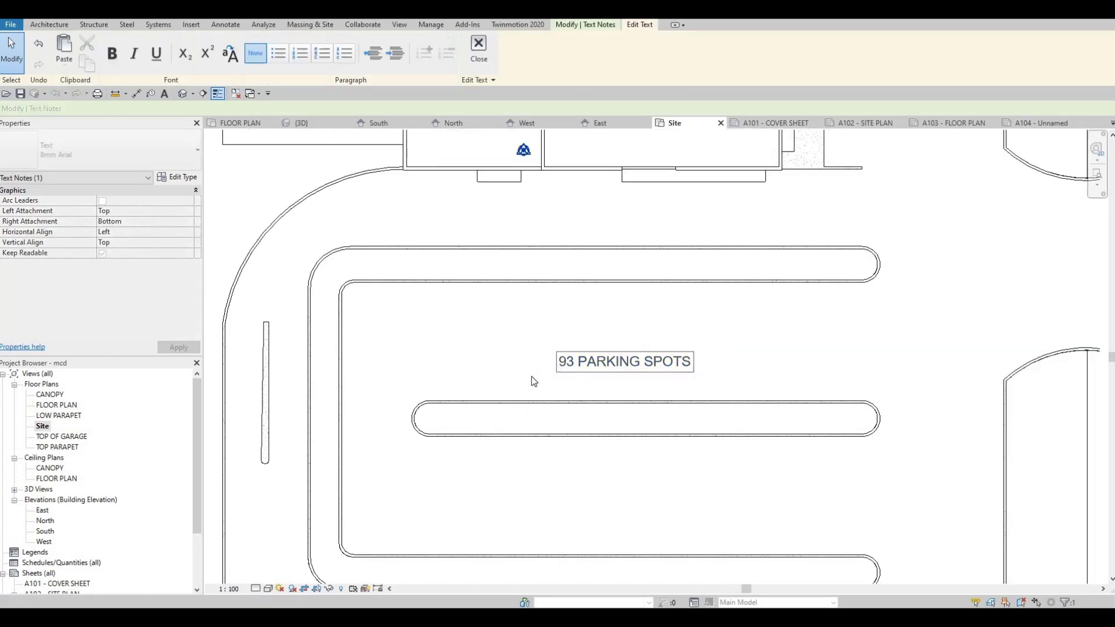
{"action": "key", "text": "Escape"}
{"action": "left_click_drag", "start_coordinate": [559, 360], "coordinate": [580, 420]}
{"action": "left_click", "coordinate": [580, 420]}
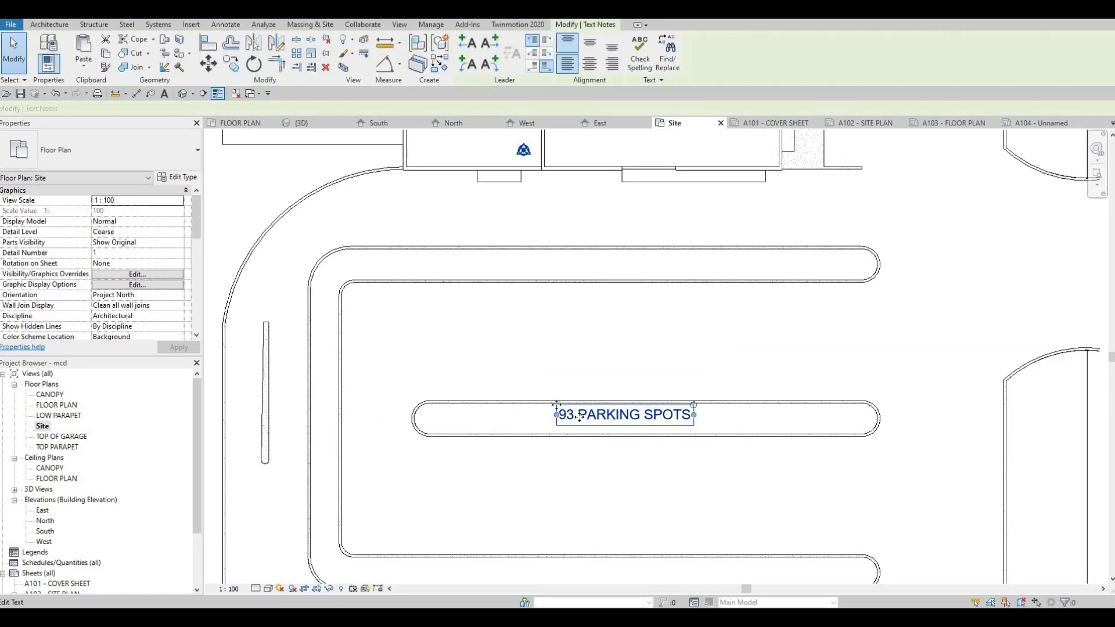
Copy the "93 PARKING SPOTS" text note and place the duplicate inside the larger room of the building on the Site plan.
{"action": "key", "text": "ctrl+c"}
{"action": "key", "text": "ctrl+v"}
{"action": "middle_click_drag", "start_coordinate": [590, 326], "coordinate": [582, 482]}
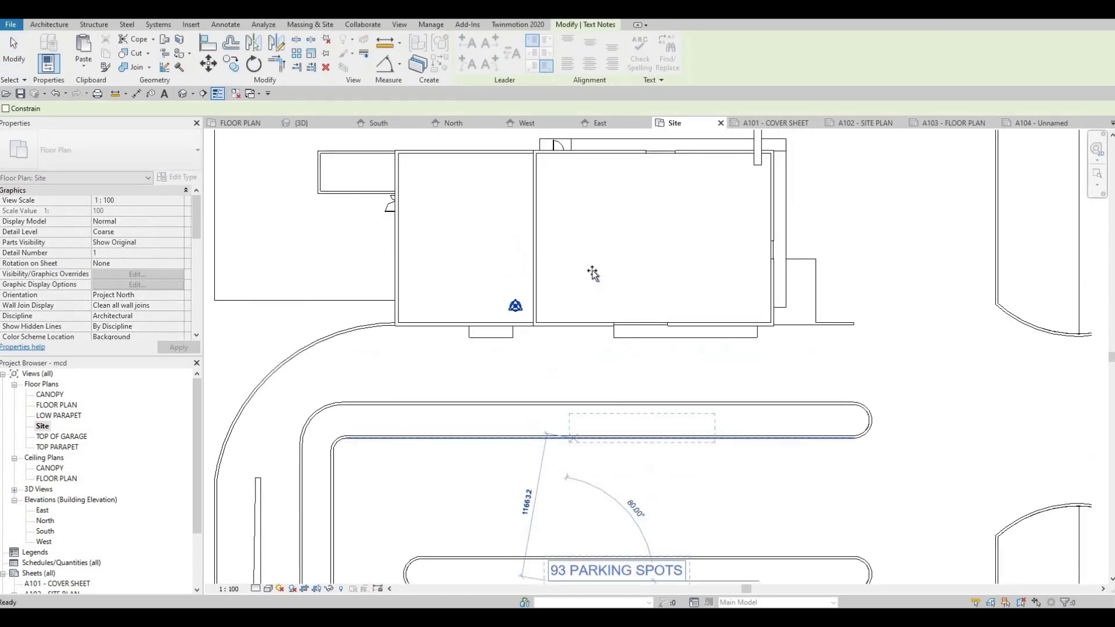
{"action": "left_click", "coordinate": [652, 262]}
{"action": "key", "text": "Escape"}
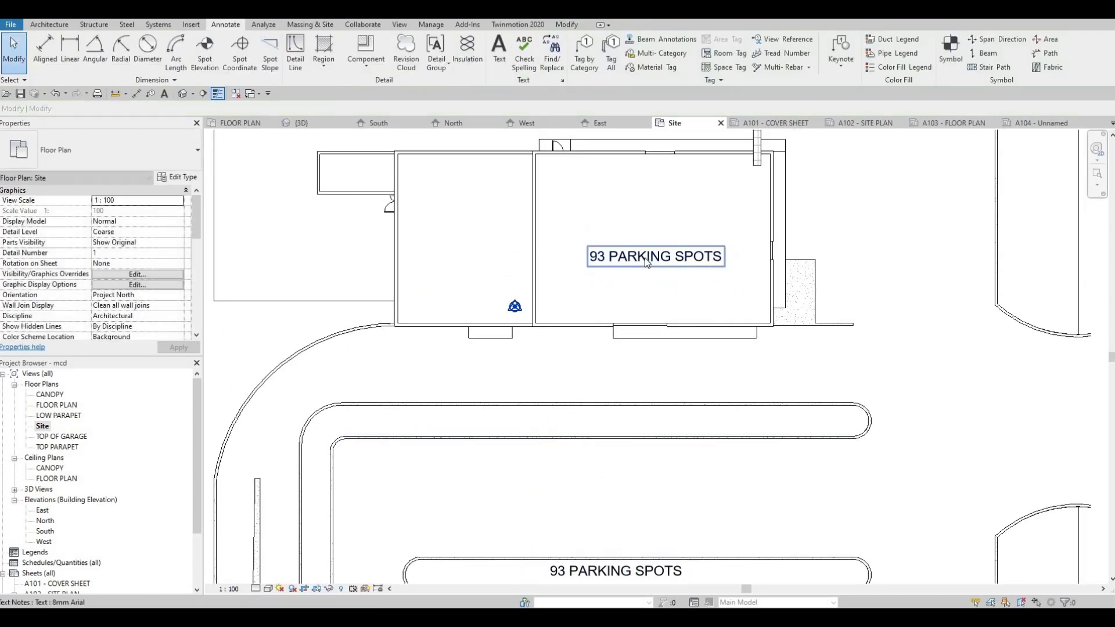
{"action": "left_click", "coordinate": [622, 263]}
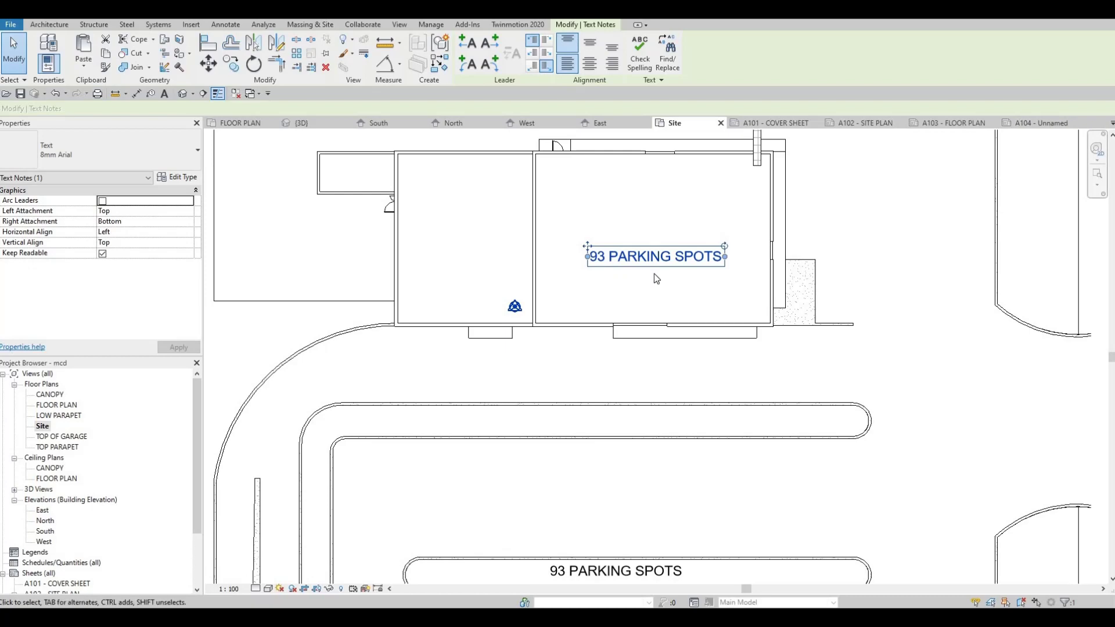
{"action": "middle_click_drag", "start_coordinate": [653, 260], "coordinate": [637, 278]}
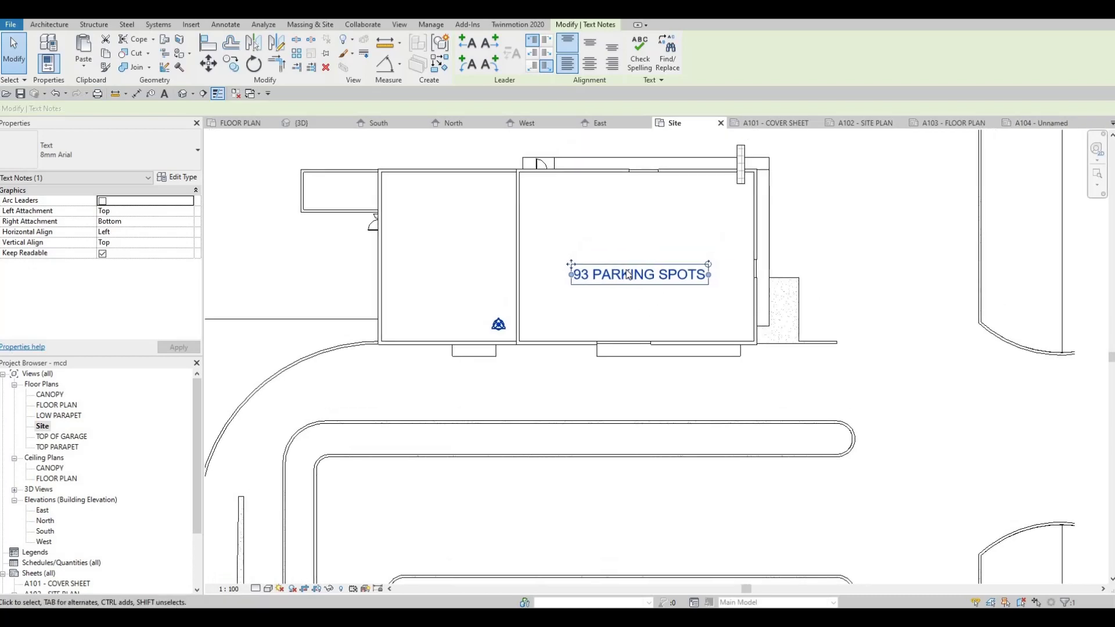
Replace the text of the note inside the building with "TOTAL SQM OF THE BUILDING".
{"action": "key", "text": "Escape"}
{"action": "left_click", "coordinate": [631, 273]}
{"action": "left_click", "coordinate": [630, 277]}
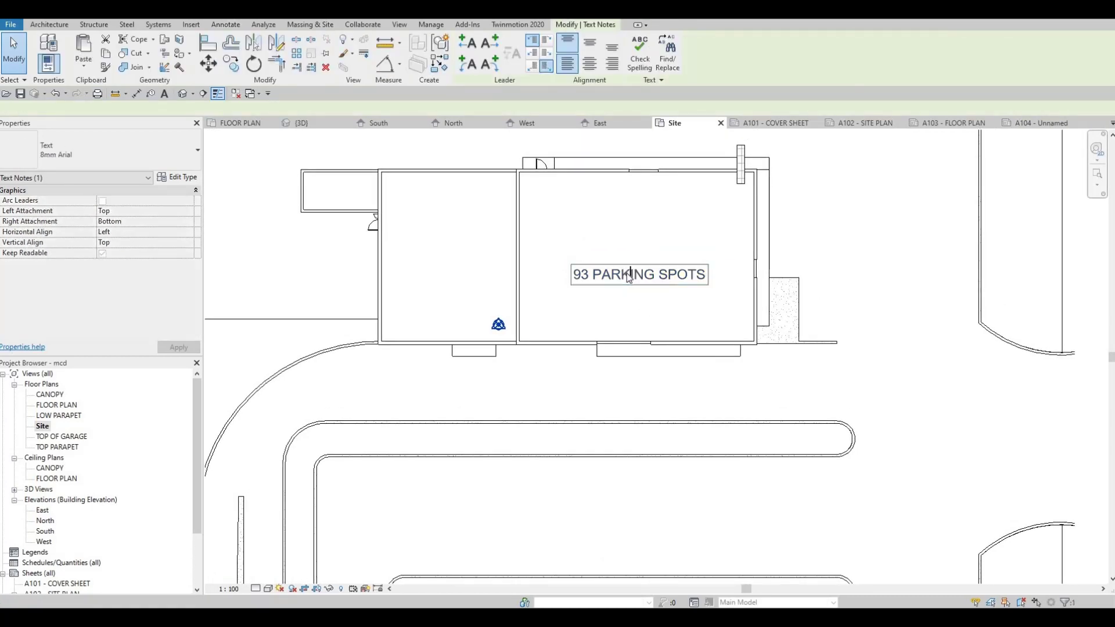
{"action": "key", "text": "ctrl+a"}
{"action": "type", "text": "T"}
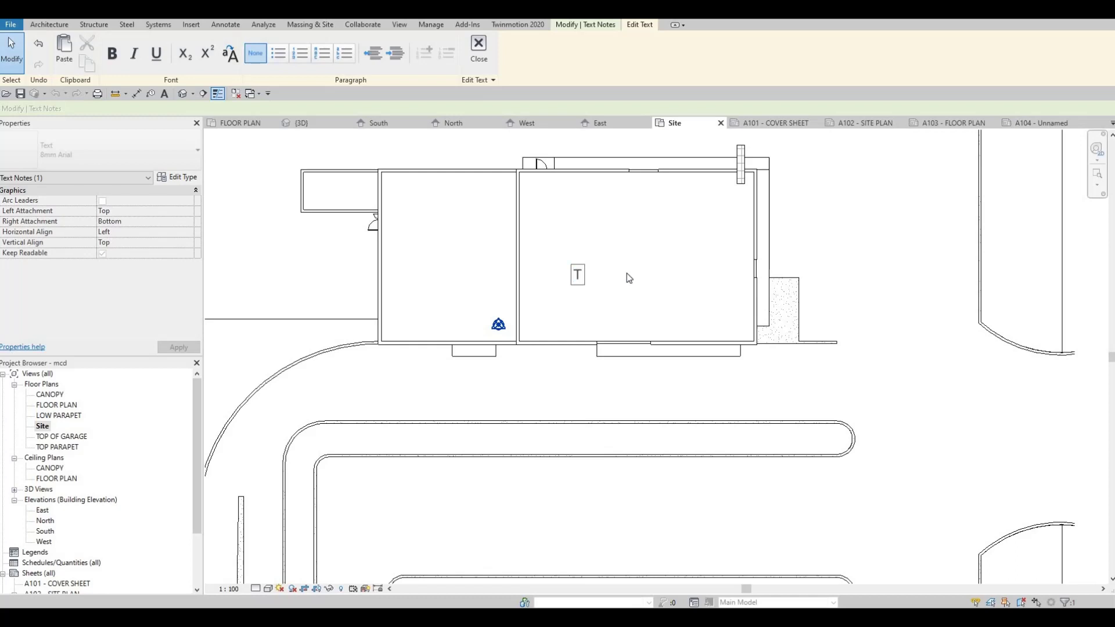
{"action": "type", "text": "OTAL SQM OF"}
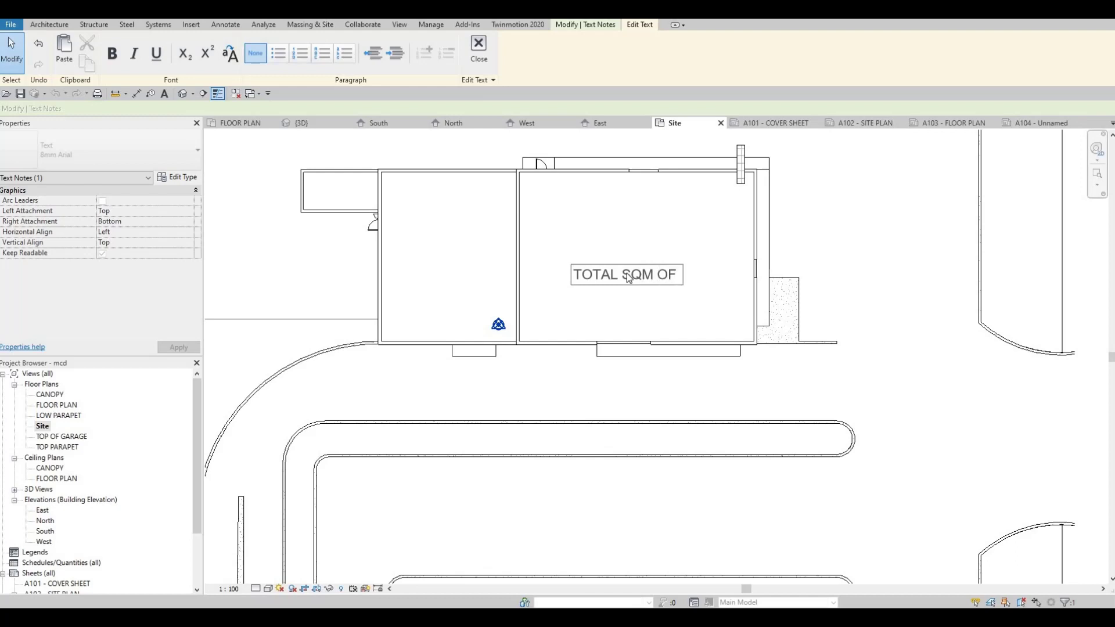
{"action": "type", "text": " THE BUILDING"}
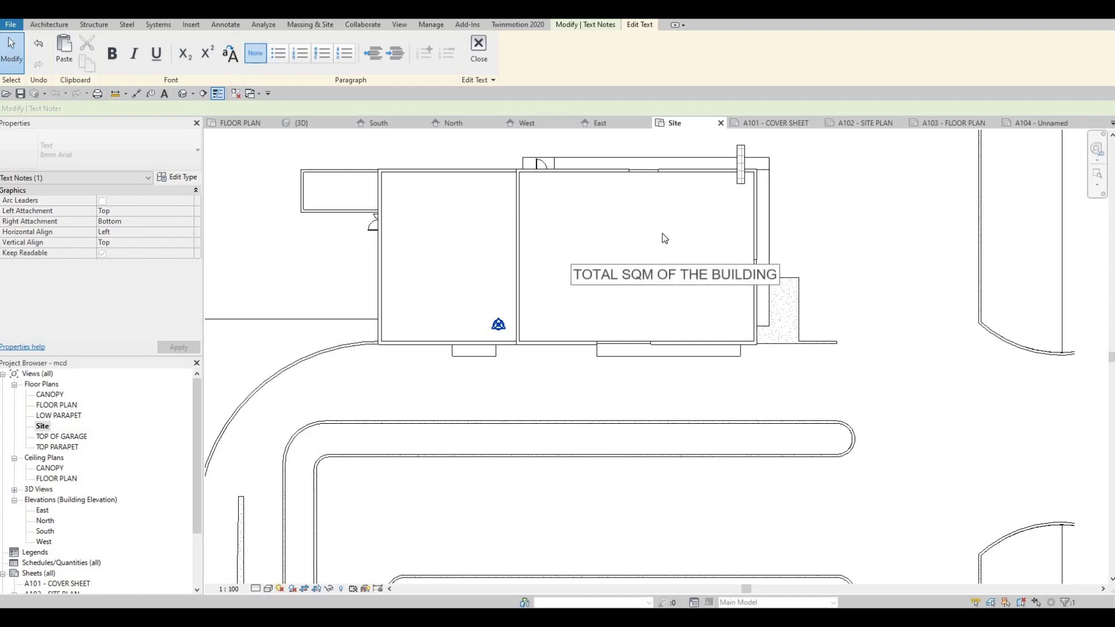
{"action": "key", "text": "Escape"}
{"action": "key", "text": "Escape"}
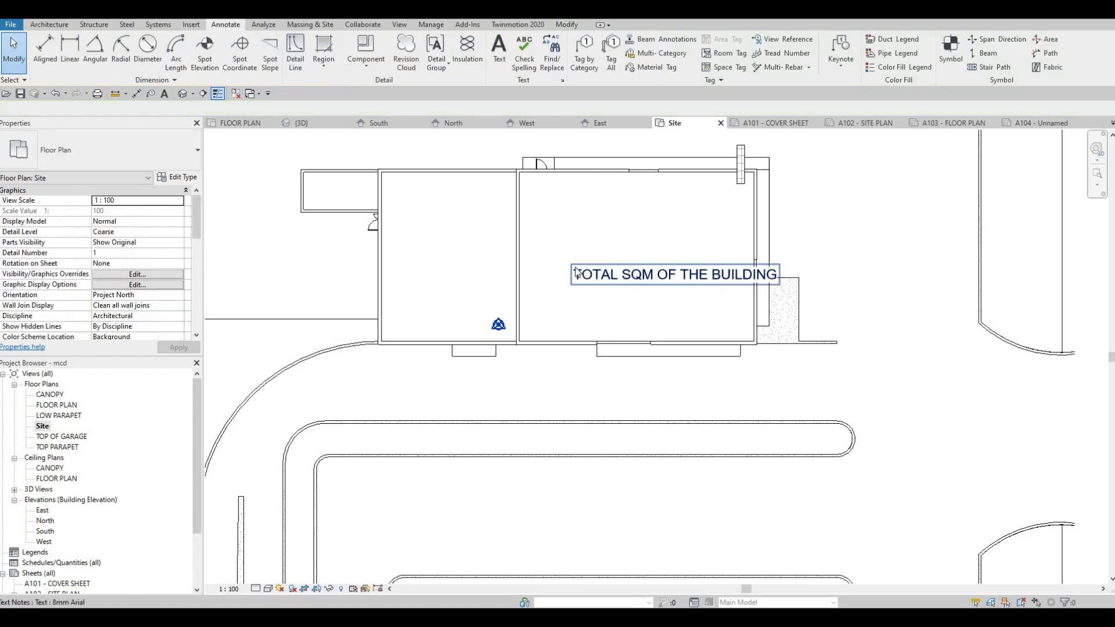
Move the building area note left so it fits between the walls of the larger room.
{"action": "left_click", "coordinate": [579, 276]}
{"action": "left_click_drag", "start_coordinate": [542, 273], "coordinate": [503, 279]}
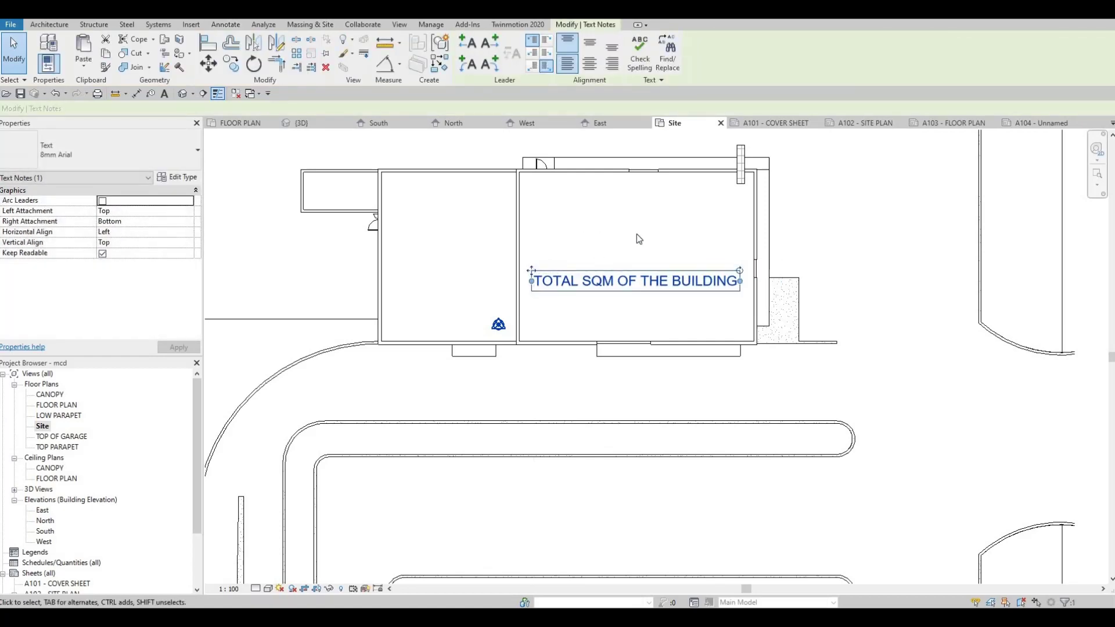
{"action": "left_click", "coordinate": [695, 308]}
Examine the Site plan's overall layout with the building and parking notes in place.
{"action": "middle_click_drag", "start_coordinate": [629, 404], "coordinate": [661, 311]}
{"action": "scroll", "coordinate": [661, 311], "scroll_direction": "down", "scroll_amount": 1}
{"action": "scroll", "coordinate": [657, 195], "scroll_direction": "down", "scroll_amount": 1}
{"action": "middle_click_drag", "start_coordinate": [657, 195], "coordinate": [490, 297]}
{"action": "mouse_move", "coordinate": [483, 255]}
{"action": "middle_mouse_down"}
{"action": "mouse_move", "coordinate": [483, 271]}
{"action": "mouse_move", "coordinate": [527, 311]}
{"action": "mouse_move", "coordinate": [539, 344]}
{"action": "mouse_move", "coordinate": [525, 326]}
{"action": "middle_mouse_up"}
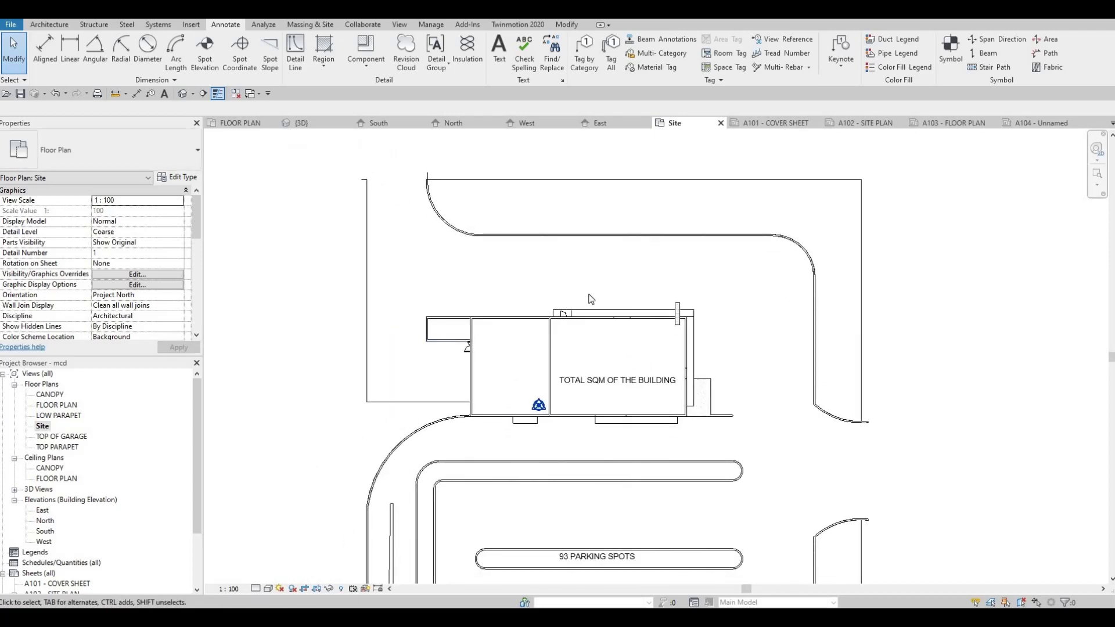
{"action": "middle_click_drag", "start_coordinate": [614, 332], "coordinate": [598, 327]}
{"action": "scroll", "coordinate": [514, 286], "scroll_direction": "down", "scroll_amount": 2}
{"action": "middle_click_drag", "start_coordinate": [504, 284], "coordinate": [501, 318]}
{"action": "scroll", "coordinate": [502, 317], "scroll_direction": "up", "scroll_amount": 2}
{"action": "middle_click_drag", "start_coordinate": [501, 291], "coordinate": [508, 216]}
{"action": "scroll", "coordinate": [507, 216], "scroll_direction": "down", "scroll_amount": 1}
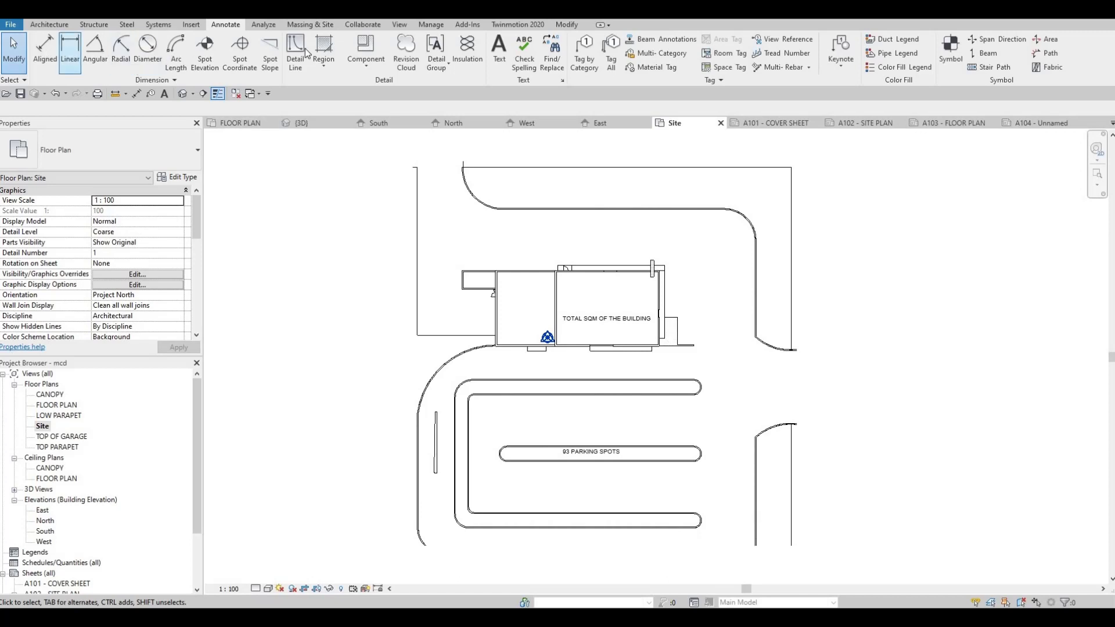
Draw a short Thin Lines detail line from the upper driveway edge down toward the building.
{"action": "key", "text": "d"}
{"action": "key", "text": "l"}
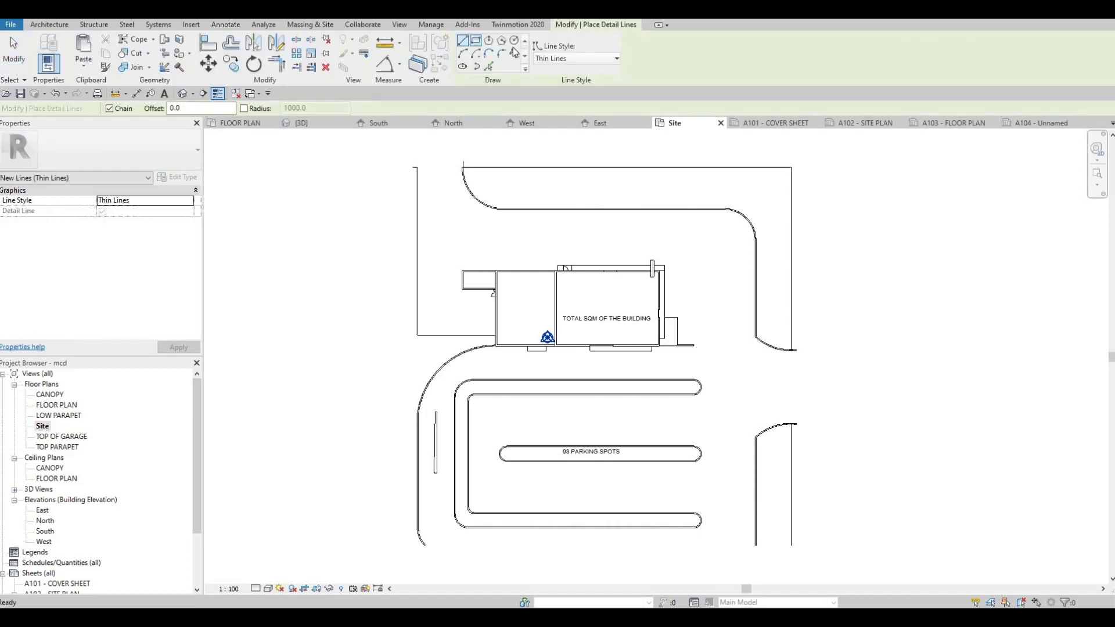
{"action": "scroll", "coordinate": [493, 166], "scroll_direction": "up", "scroll_amount": 2}
{"action": "left_click", "coordinate": [521, 233]}
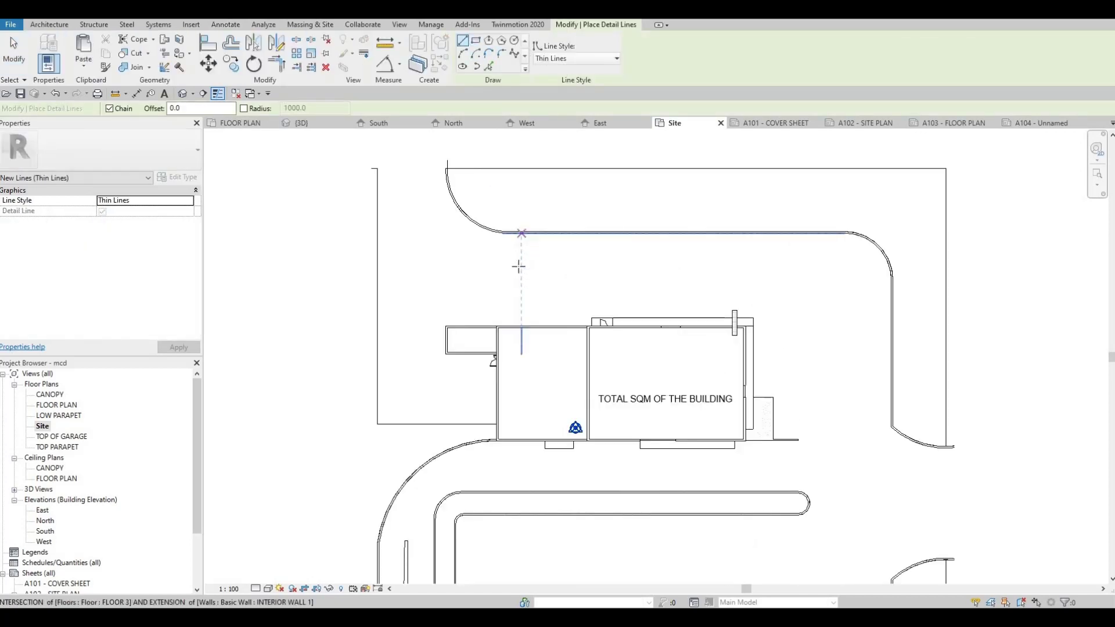
{"action": "left_click", "coordinate": [521, 234]}
{"action": "key", "text": "Escape"}
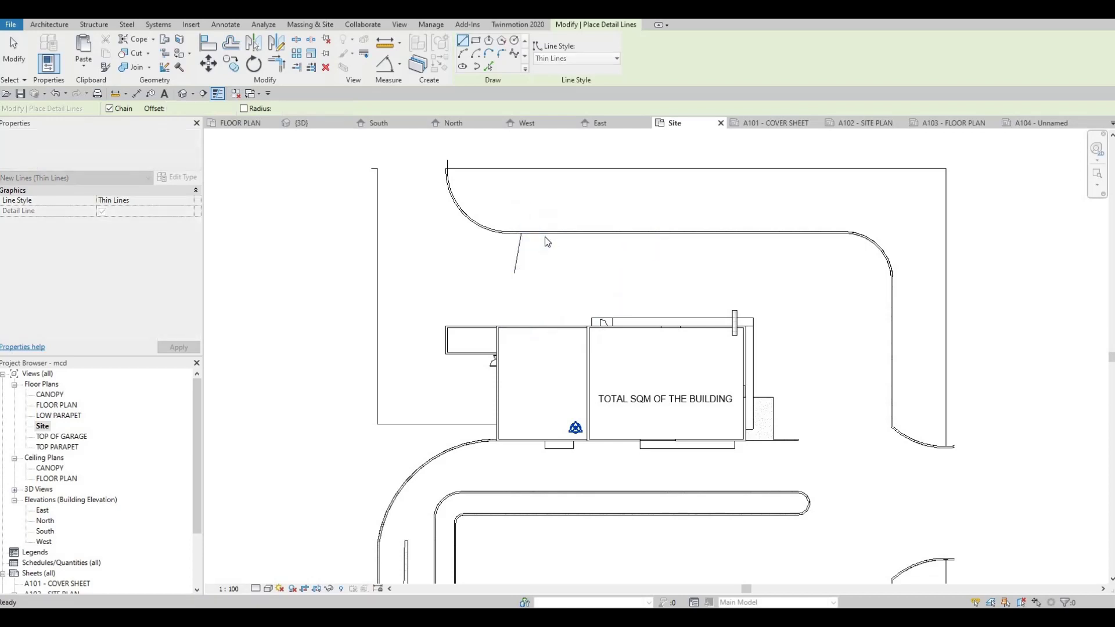
{"action": "key", "text": "Escape"}
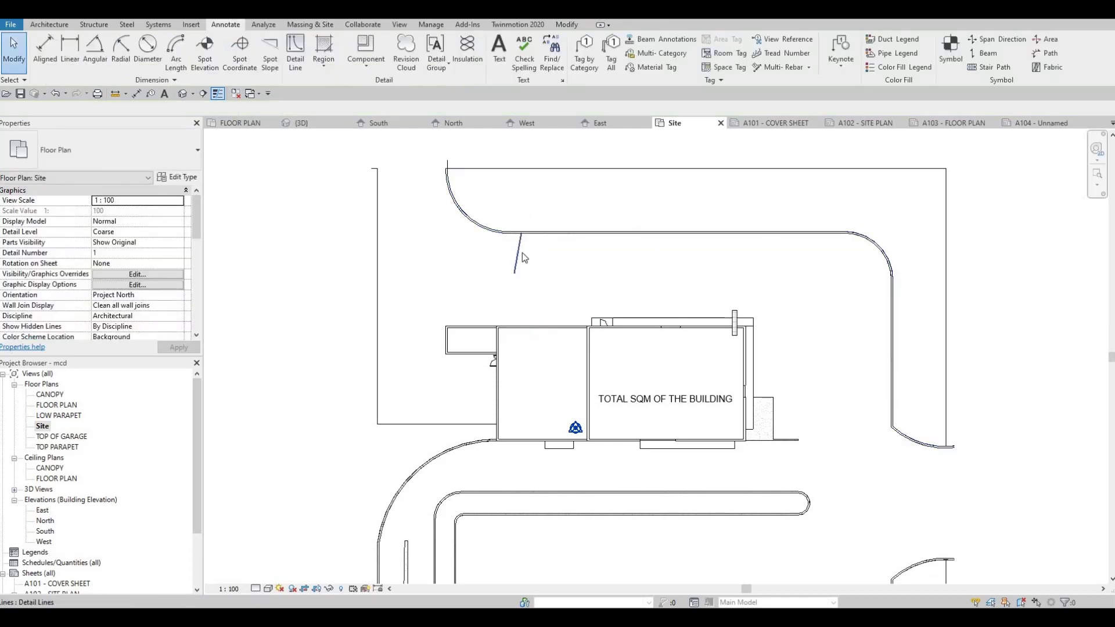
Straighten the short detail line below the upper driveway edge to vertical and delete it.
{"action": "left_click", "coordinate": [515, 273]}
{"action": "mouse_move", "coordinate": [514, 274]}
{"action": "left_mouse_down"}
{"action": "mouse_move", "coordinate": [547, 271]}
{"action": "mouse_move", "coordinate": [522, 273]}
{"action": "left_mouse_up"}
{"action": "left_click", "coordinate": [557, 256]}
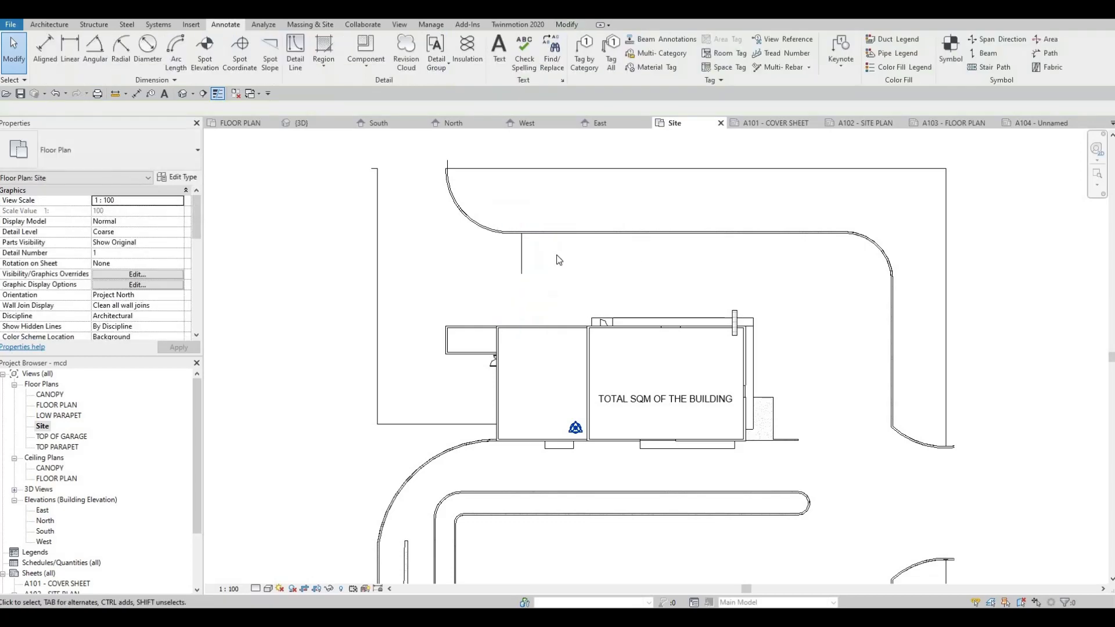
{"action": "left_click", "coordinate": [521, 255]}
{"action": "key", "text": "Delete"}
Review the driveways, parking islands and building outline across the Site plan.
{"action": "scroll", "coordinate": [562, 345], "scroll_direction": "down", "scroll_amount": 2}
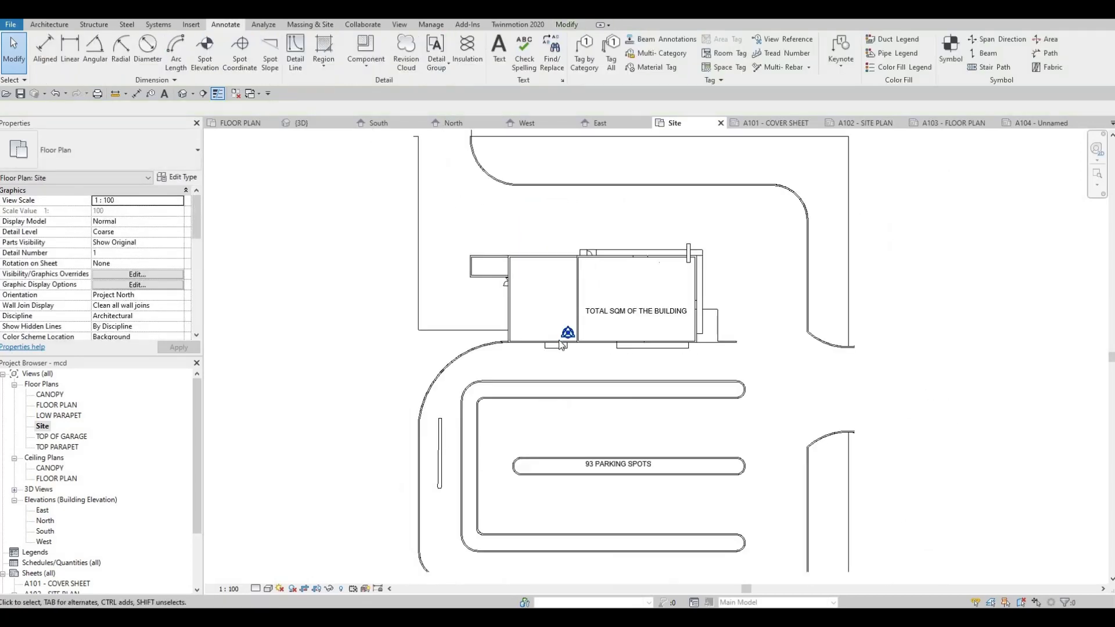
{"action": "middle_click_drag", "start_coordinate": [636, 409], "coordinate": [625, 353]}
{"action": "scroll", "coordinate": [560, 375], "scroll_direction": "down", "scroll_amount": 1}
{"action": "middle_click_drag", "start_coordinate": [518, 391], "coordinate": [509, 375]}
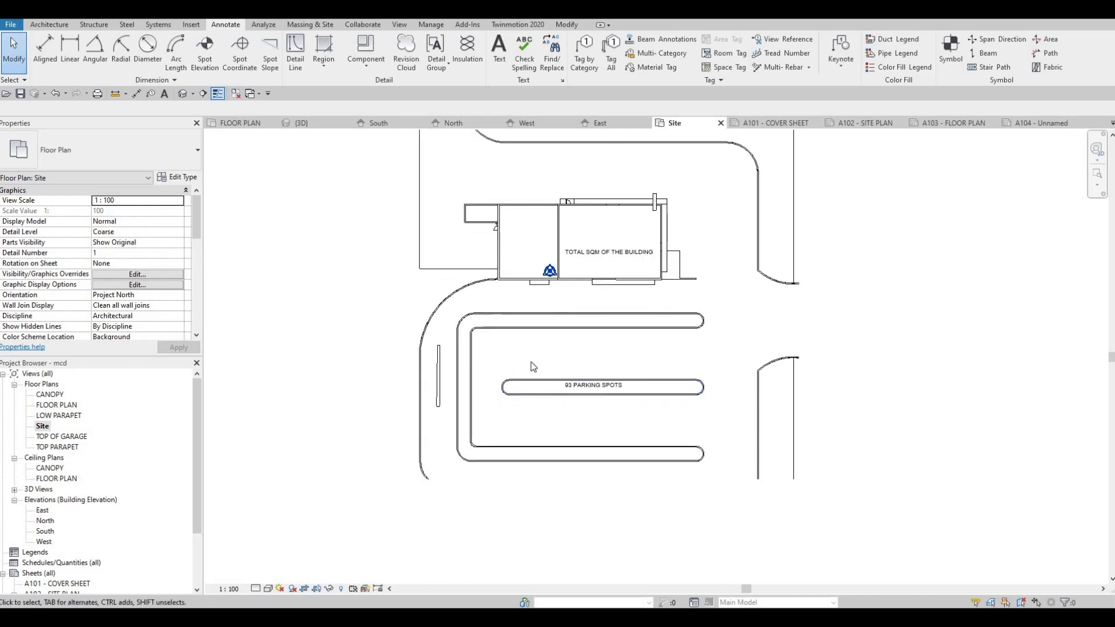
{"action": "scroll", "coordinate": [522, 366], "scroll_direction": "up", "scroll_amount": 2}
{"action": "scroll", "coordinate": [639, 332], "scroll_direction": "up", "scroll_amount": 1}
{"action": "middle_click_drag", "start_coordinate": [459, 340], "coordinate": [481, 308]}
{"action": "scroll", "coordinate": [499, 291], "scroll_direction": "down", "scroll_amount": 2}
{"action": "middle_click_drag", "start_coordinate": [645, 165], "coordinate": [558, 202]}
{"action": "scroll", "coordinate": [558, 202], "scroll_direction": "down", "scroll_amount": 1}
{"action": "middle_click_drag", "start_coordinate": [541, 246], "coordinate": [604, 284]}
{"action": "scroll", "coordinate": [586, 346], "scroll_direction": "down", "scroll_amount": 2}
{"action": "scroll", "coordinate": [548, 319], "scroll_direction": "up", "scroll_amount": 3}
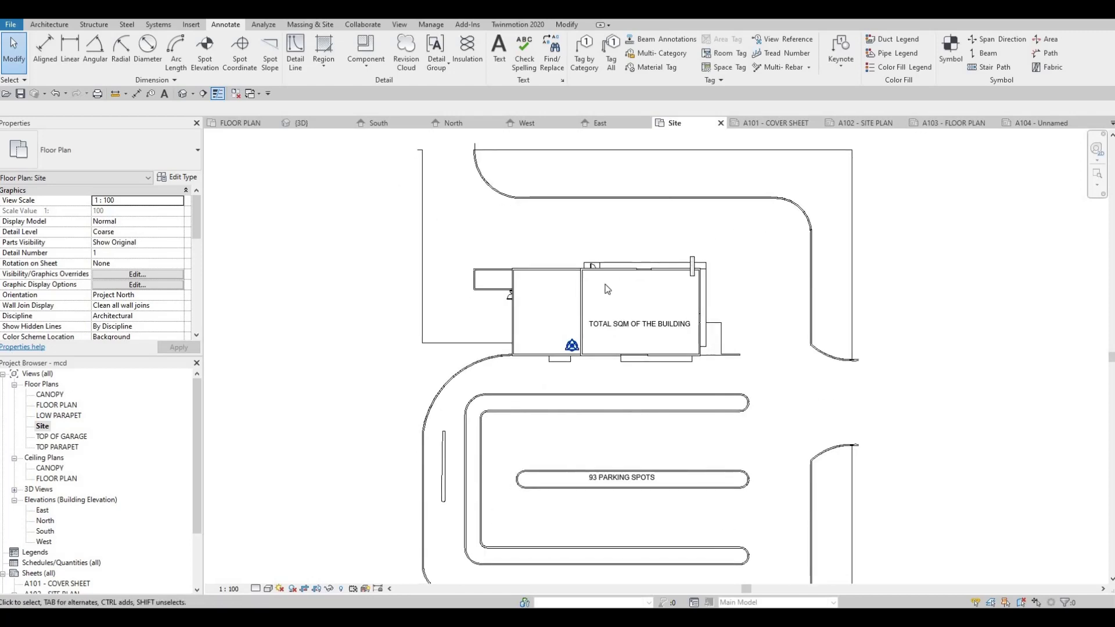
{"action": "scroll", "coordinate": [583, 305], "scroll_direction": "down", "scroll_amount": 1}
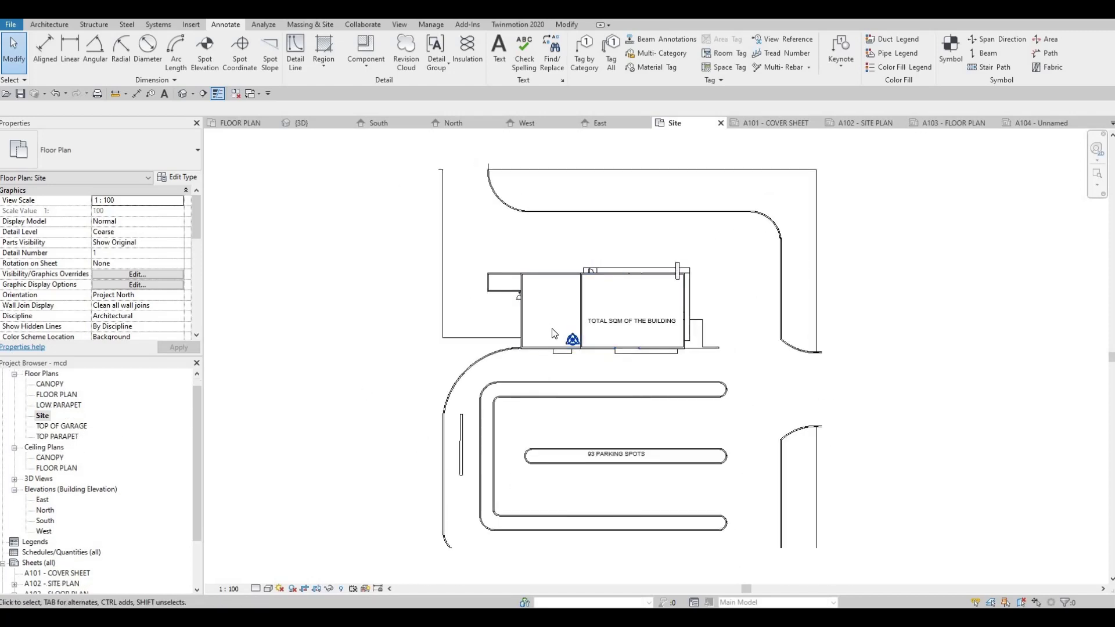
{"action": "middle_click_drag", "start_coordinate": [564, 302], "coordinate": [594, 276]}
{"action": "scroll", "coordinate": [39, 442], "scroll_direction": "up", "scroll_amount": 1}
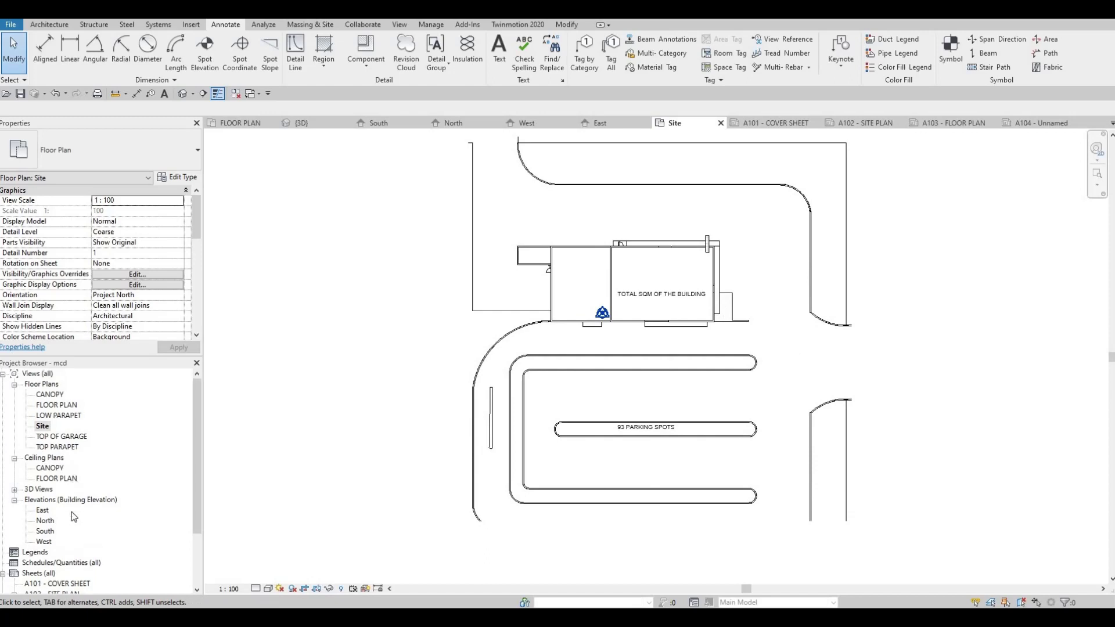
Open sheet A104 and set its sheet name in the title block to ELEVATION.
{"action": "scroll", "coordinate": [66, 520], "scroll_direction": "down", "scroll_amount": 1}
{"action": "scroll", "coordinate": [48, 546], "scroll_direction": "down", "scroll_amount": 2}
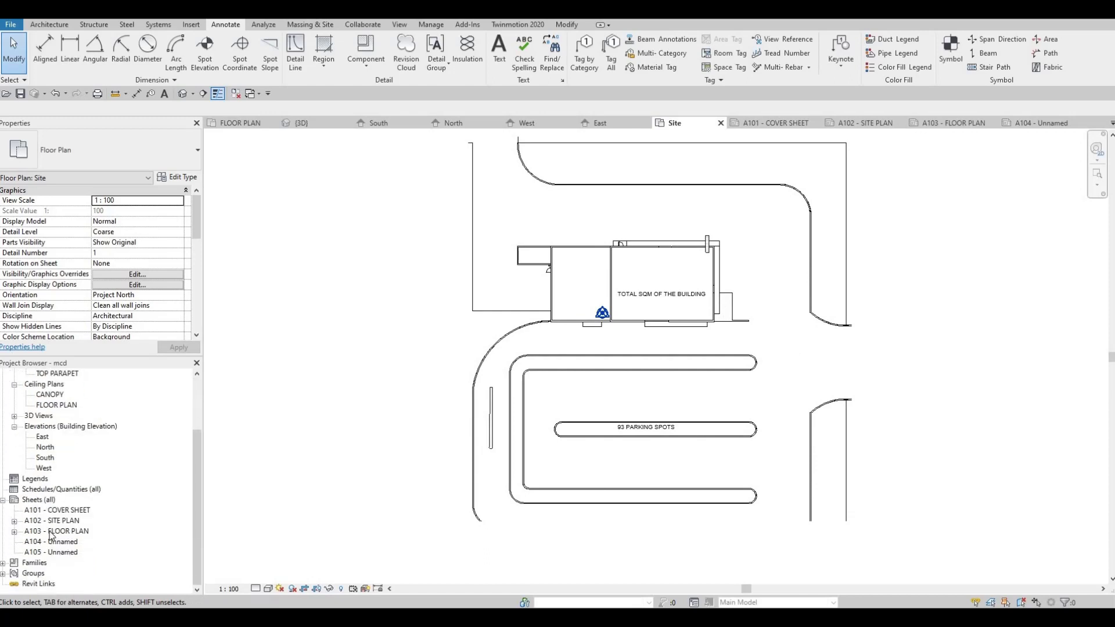
{"action": "double_click", "coordinate": [51, 532]}
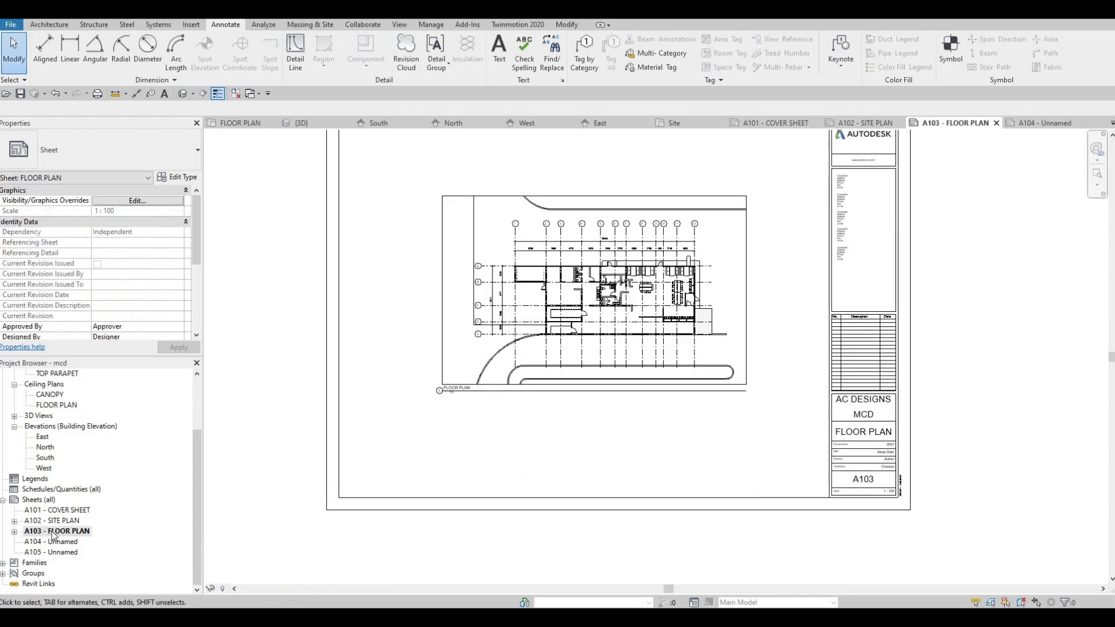
{"action": "double_click", "coordinate": [42, 542]}
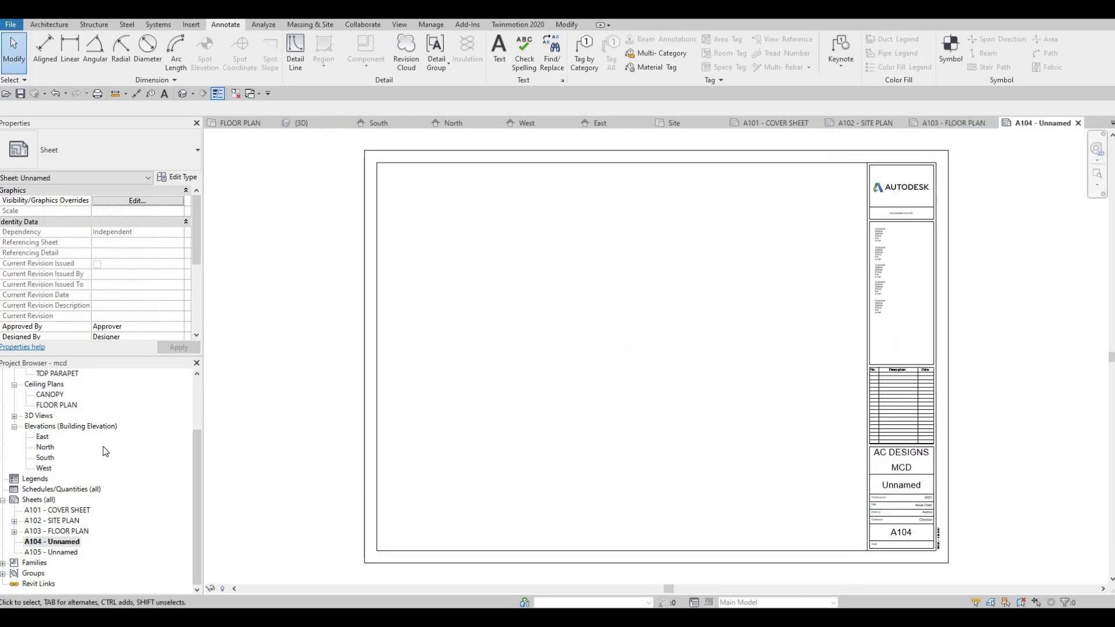
{"action": "left_click", "coordinate": [900, 487]}
{"action": "left_click", "coordinate": [900, 488]}
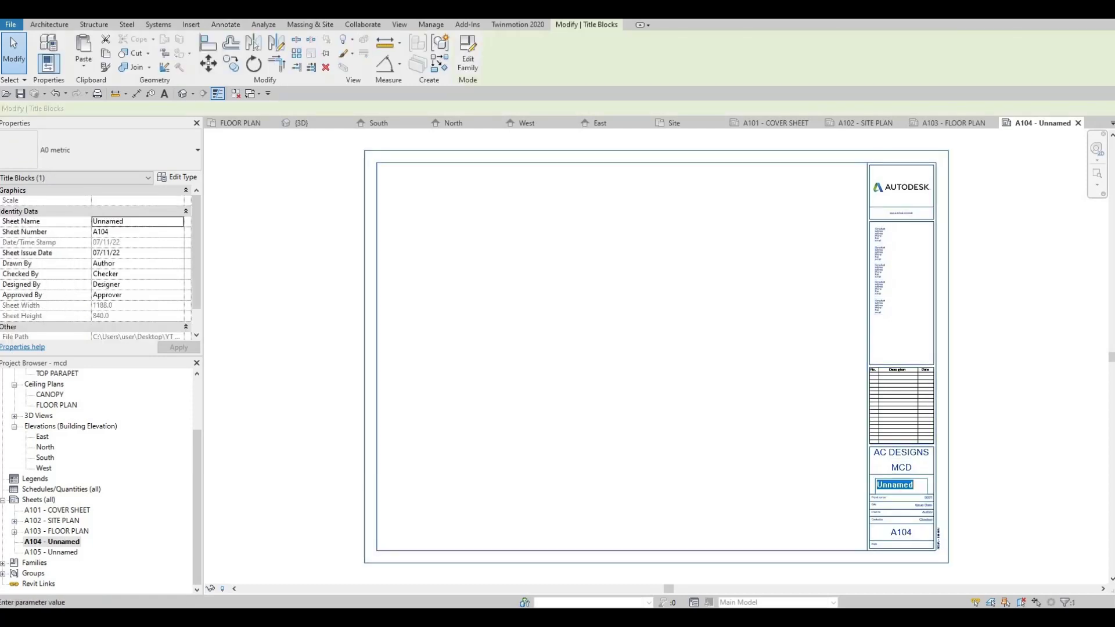
{"action": "type", "text": "ELEVATIONM"}
{"action": "scroll", "coordinate": [724, 440], "scroll_direction": "up", "scroll_amount": 1}
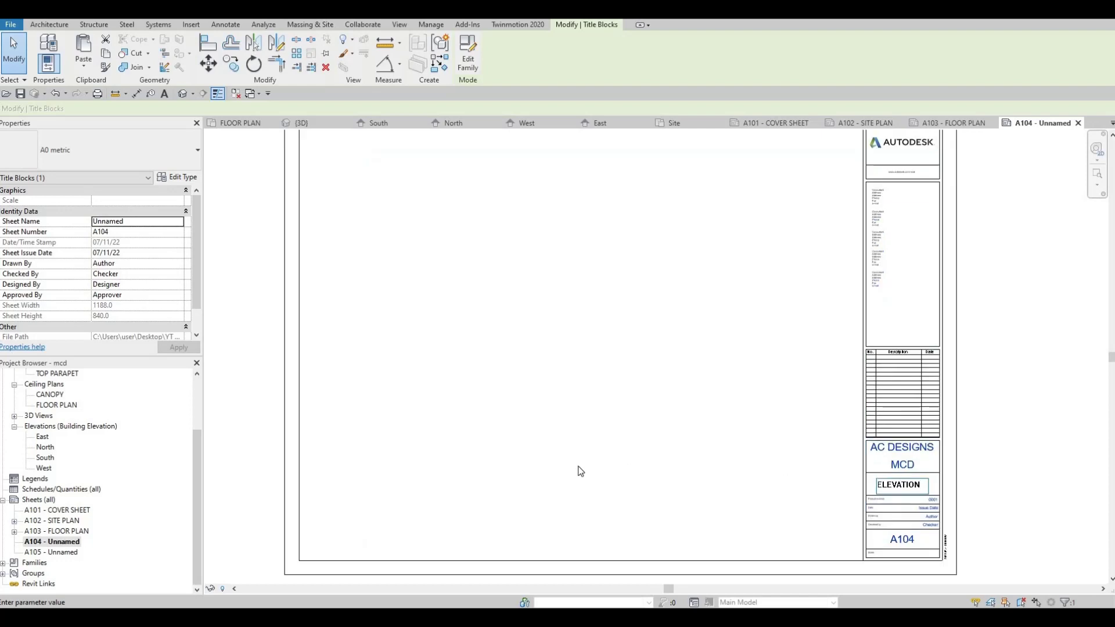
{"action": "left_click", "coordinate": [578, 466]}
Place the East elevation view on the upper part of sheet A104.
{"action": "scroll", "coordinate": [48, 464], "scroll_direction": "up", "scroll_amount": 1}
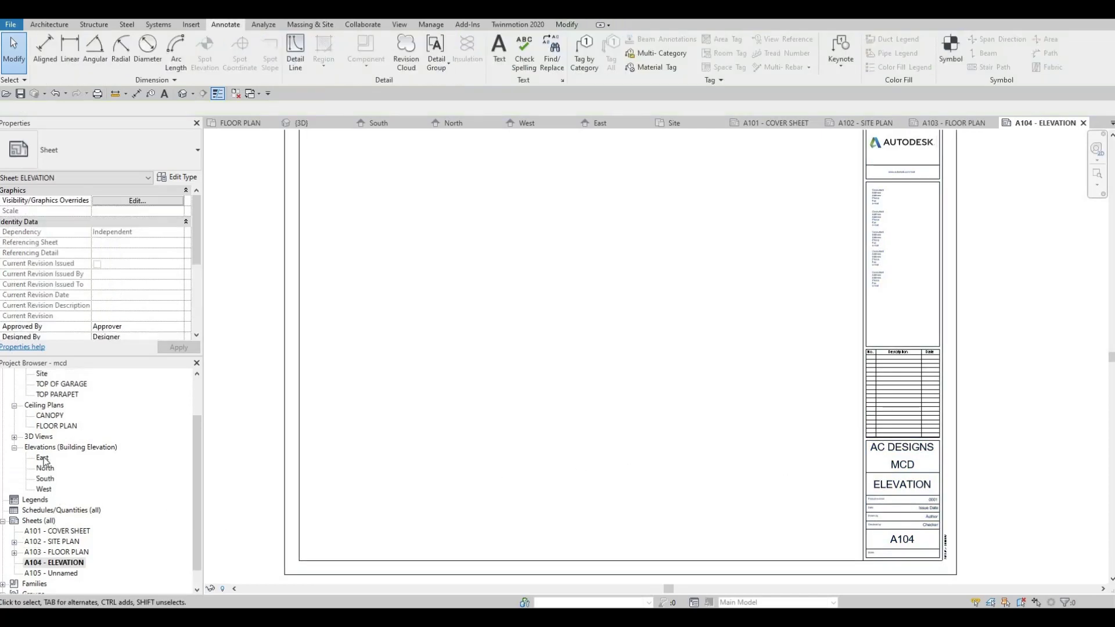
{"action": "left_click", "coordinate": [42, 458]}
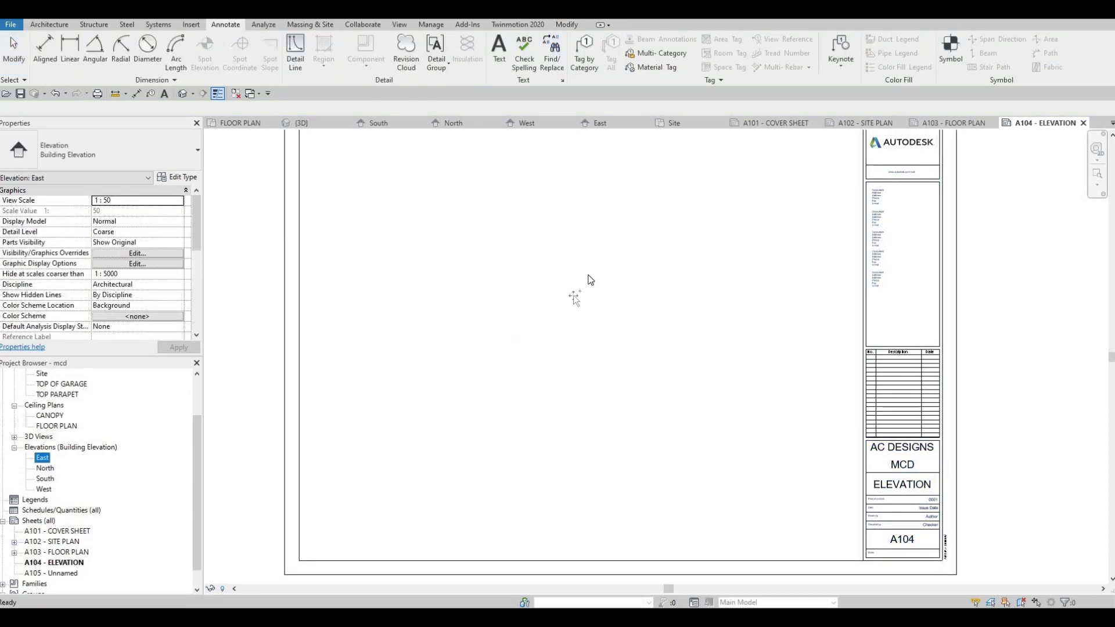
{"action": "left_click_drag", "start_coordinate": [573, 295], "coordinate": [636, 259]}
{"action": "scroll", "coordinate": [632, 256], "scroll_direction": "down", "scroll_amount": 3}
{"action": "left_click", "coordinate": [604, 298]}
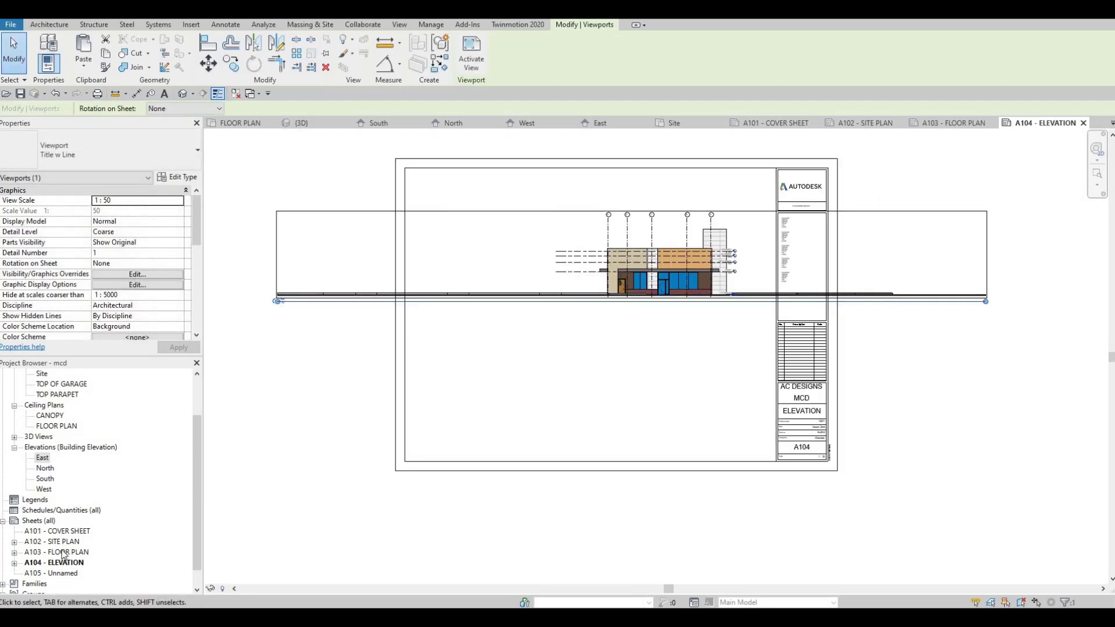
Open the East elevation and turn on Crop View, Crop Region Visible and Annotation Crop for it.
{"action": "scroll", "coordinate": [56, 450], "scroll_direction": "up", "scroll_amount": 2}
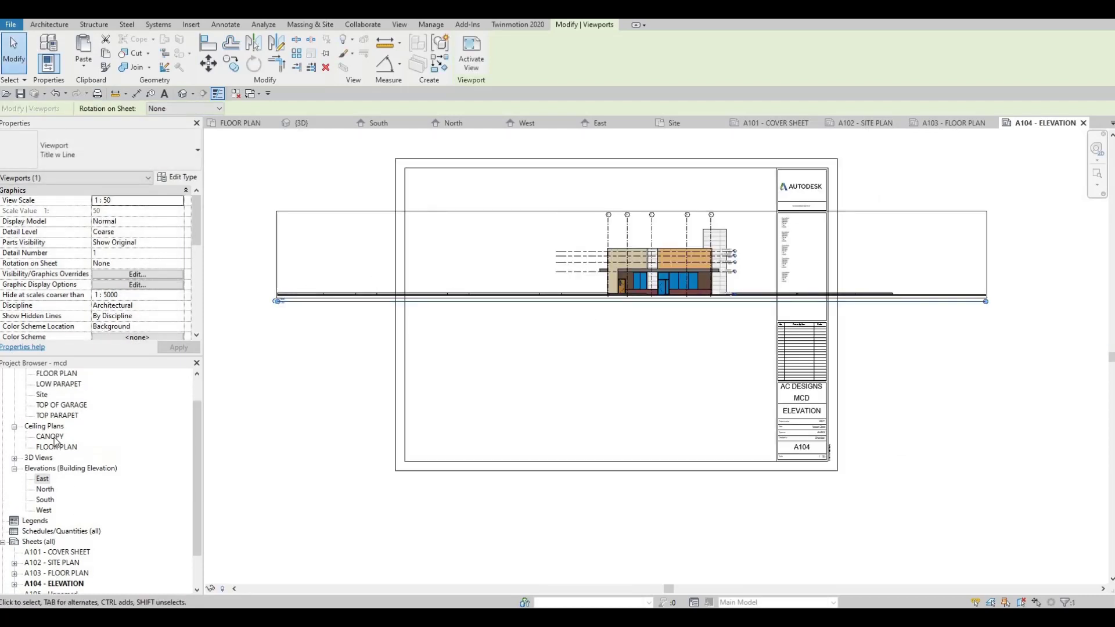
{"action": "double_click", "coordinate": [43, 510]}
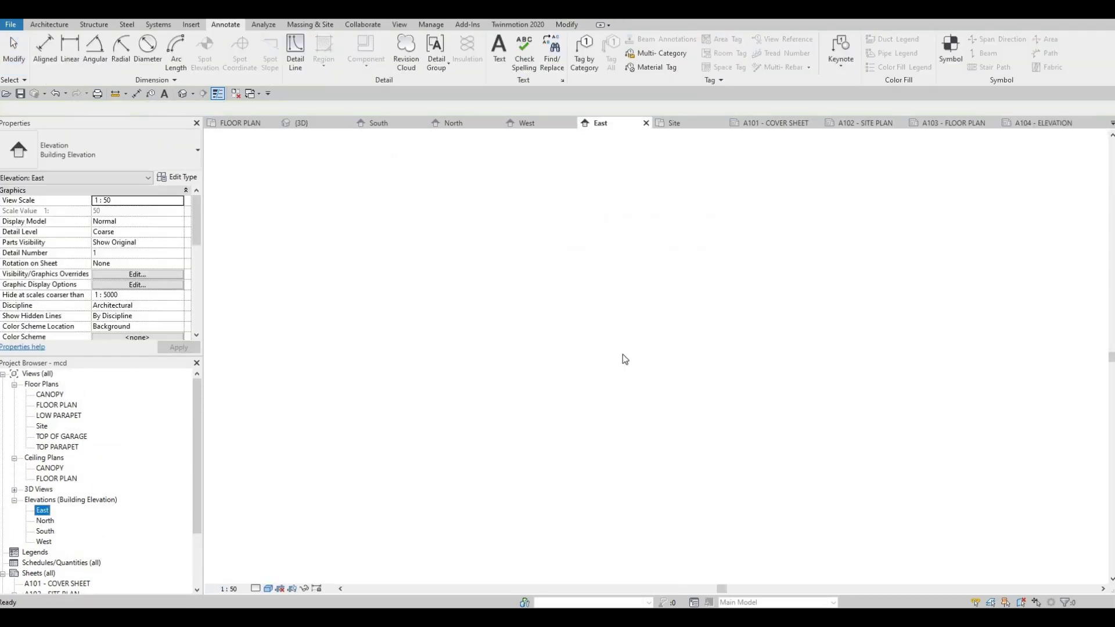
{"action": "scroll", "coordinate": [635, 339], "scroll_direction": "down", "scroll_amount": 4}
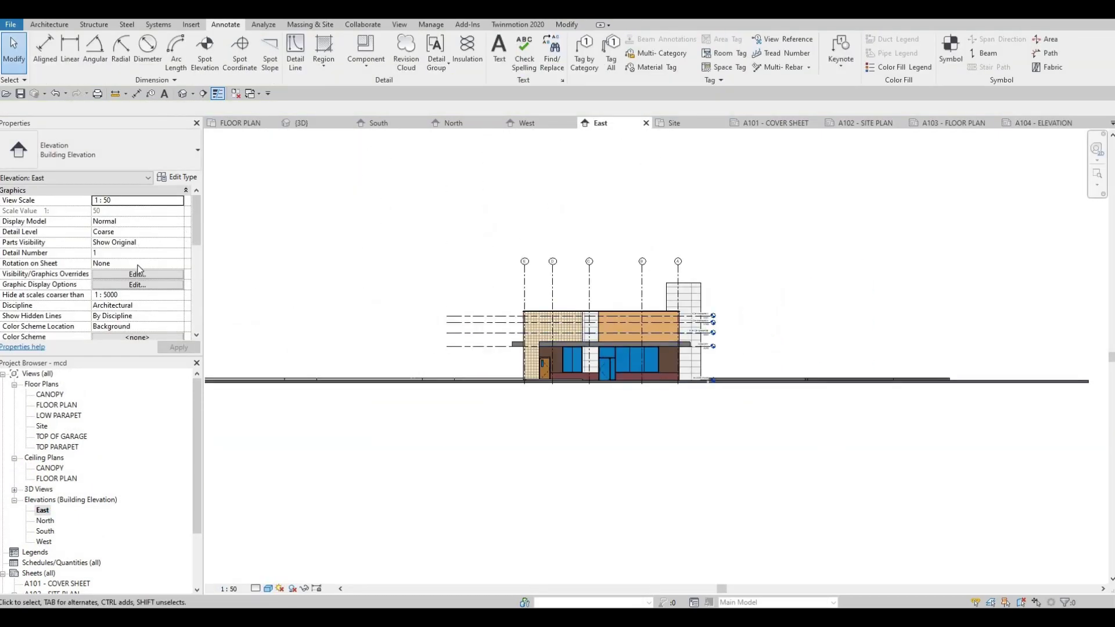
{"action": "scroll", "coordinate": [107, 315], "scroll_direction": "down", "scroll_amount": 2}
{"action": "scroll", "coordinate": [101, 256], "scroll_direction": "down", "scroll_amount": 4}
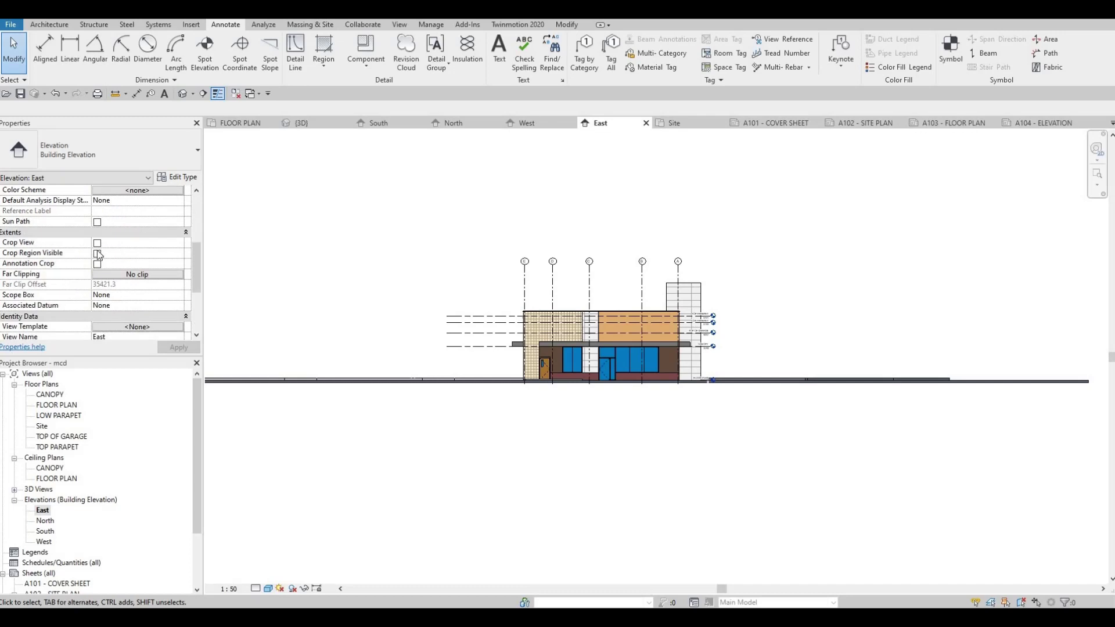
{"action": "left_click", "coordinate": [97, 243]}
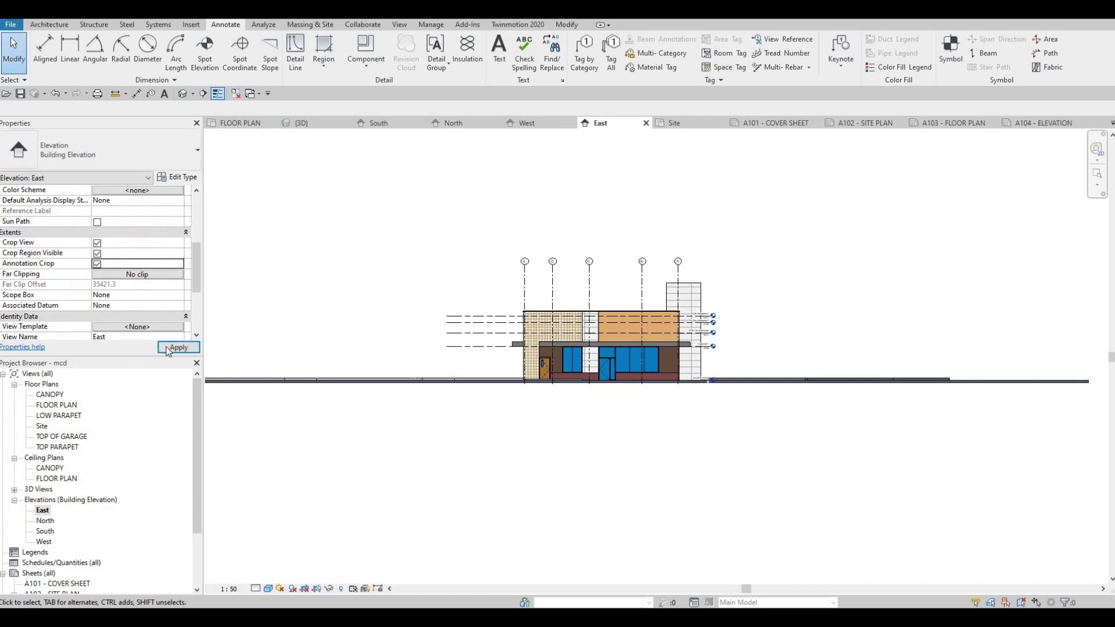
{"action": "left_click", "coordinate": [177, 347]}
{"action": "scroll", "coordinate": [360, 319], "scroll_direction": "down", "scroll_amount": 4}
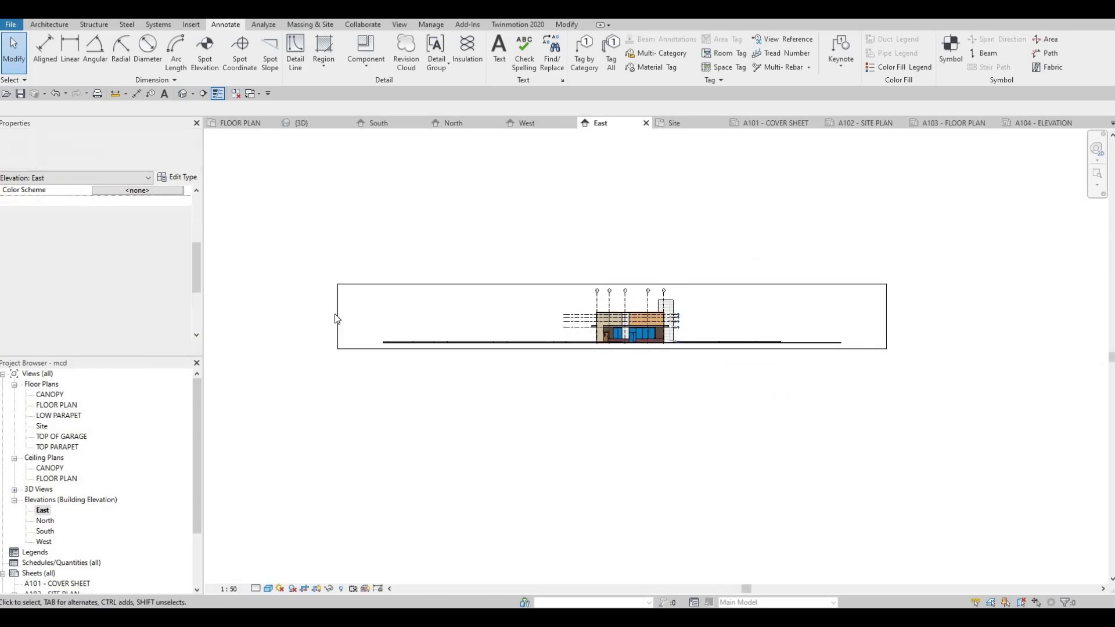
Narrow the East elevation's crop region at both ends to fit closely around the building and its level lines, and hide the crop boundary.
{"action": "left_click", "coordinate": [337, 318]}
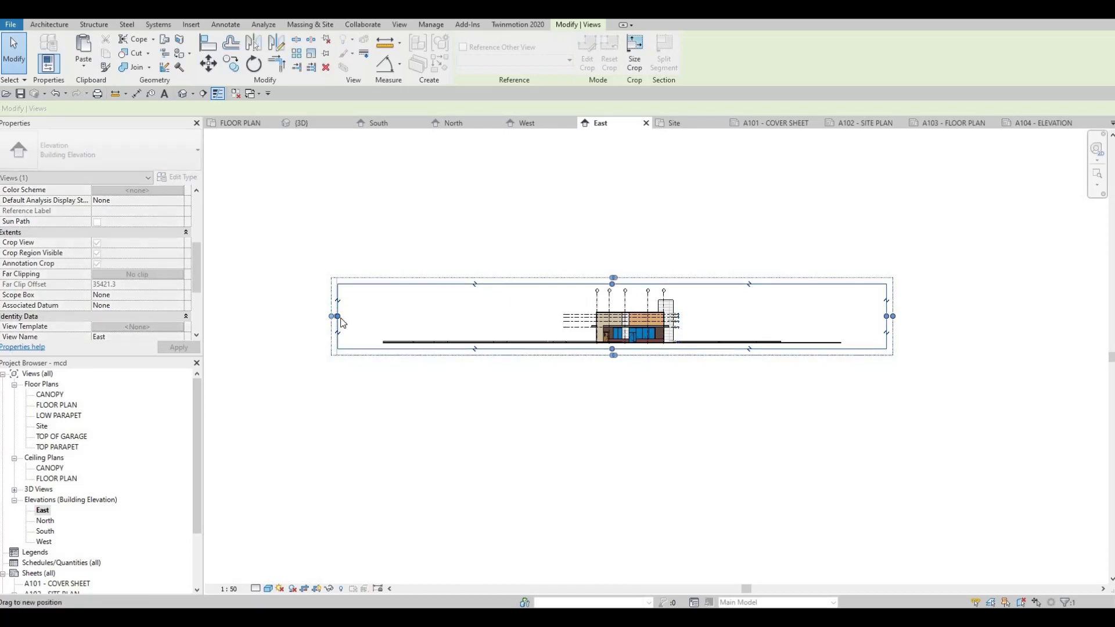
{"action": "left_click_drag", "start_coordinate": [342, 323], "coordinate": [510, 317]}
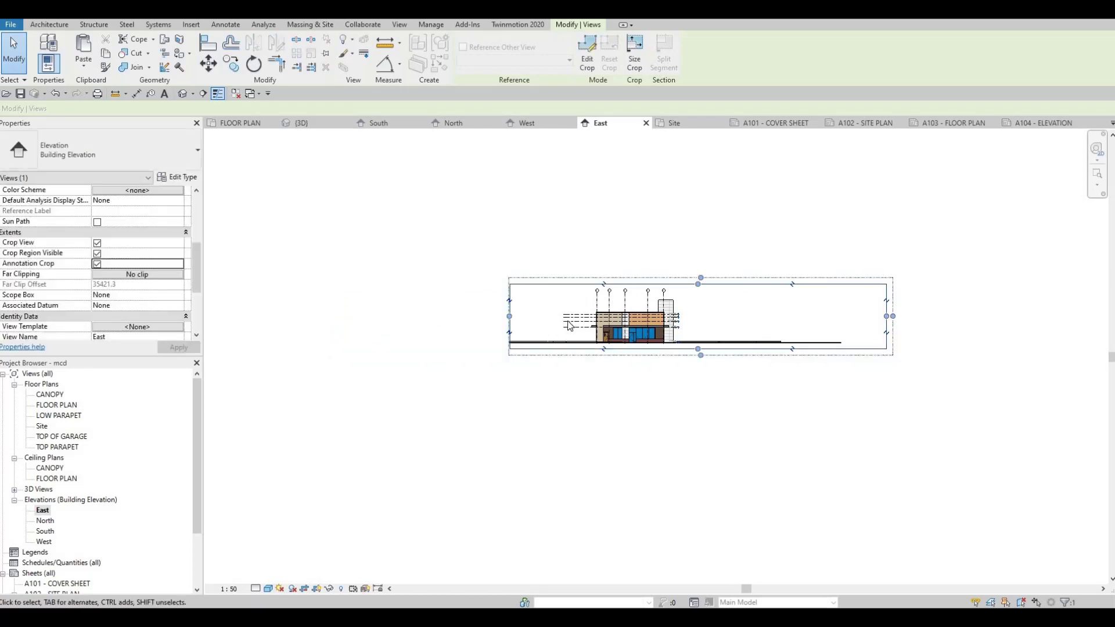
{"action": "scroll", "coordinate": [569, 326], "scroll_direction": "up", "scroll_amount": 2}
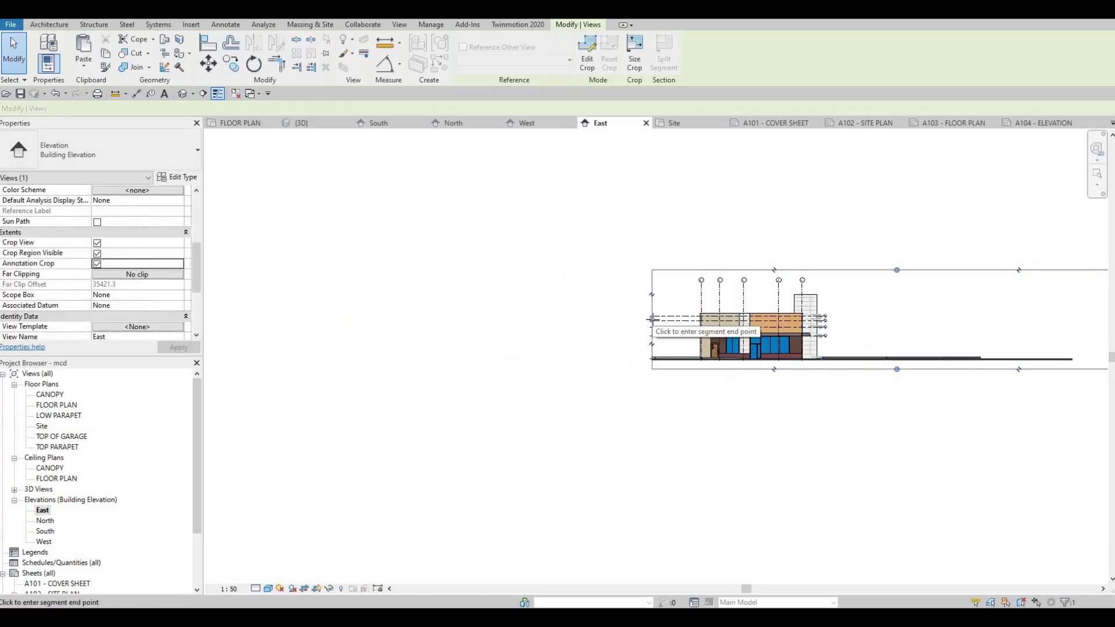
{"action": "left_click", "coordinate": [650, 319]}
{"action": "key", "text": "Escape"}
{"action": "key", "text": "Escape"}
{"action": "scroll", "coordinate": [802, 322], "scroll_direction": "down", "scroll_amount": 3}
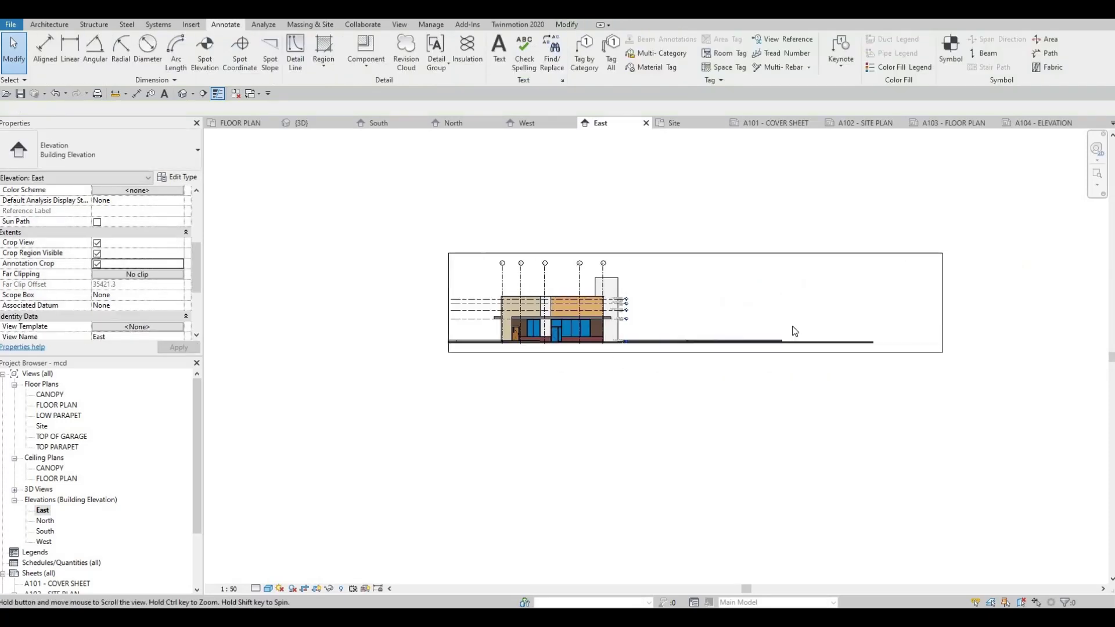
{"action": "left_click", "coordinate": [812, 323]}
{"action": "left_click_drag", "start_coordinate": [812, 322], "coordinate": [614, 322]}
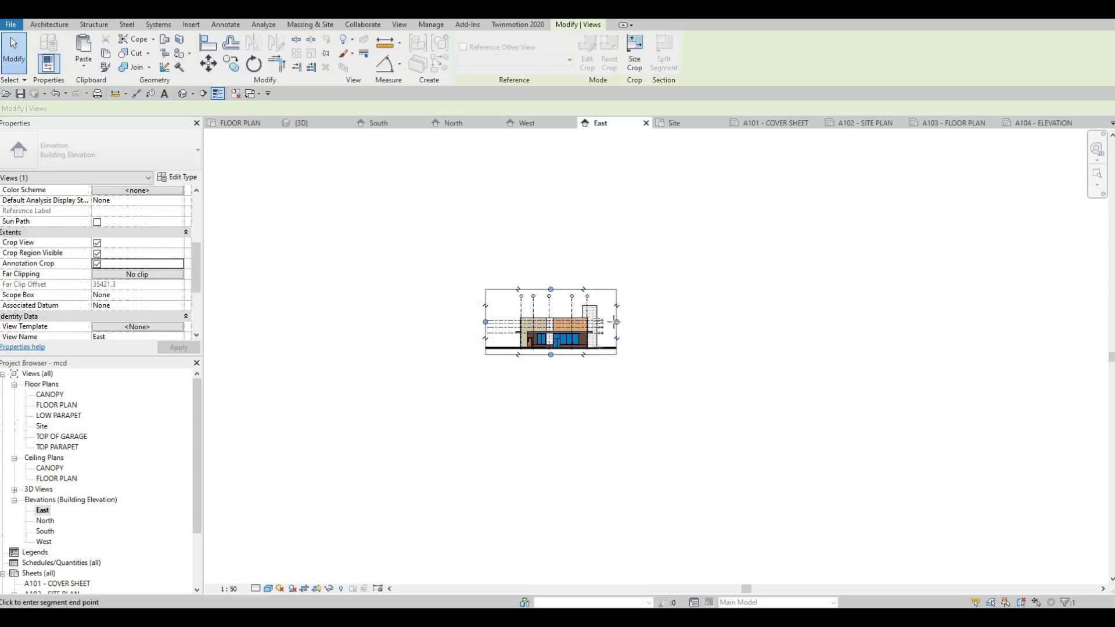
{"action": "left_click", "coordinate": [97, 253]}
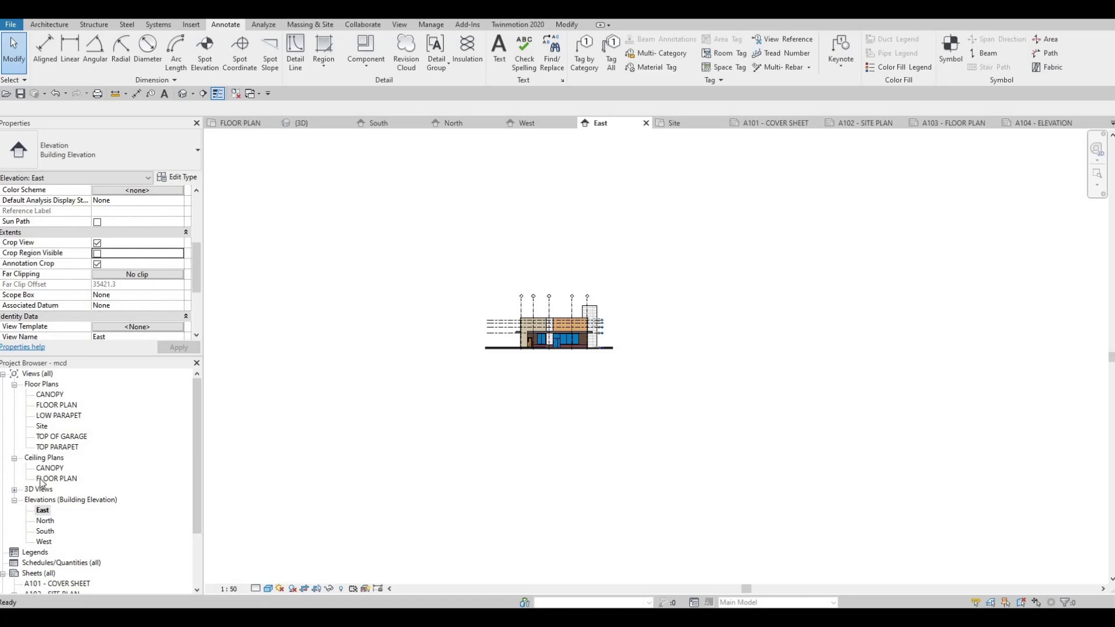
Open the North elevation and enable Crop View, Crop Region Visible and Annotation Crop for it.
{"action": "double_click", "coordinate": [44, 521]}
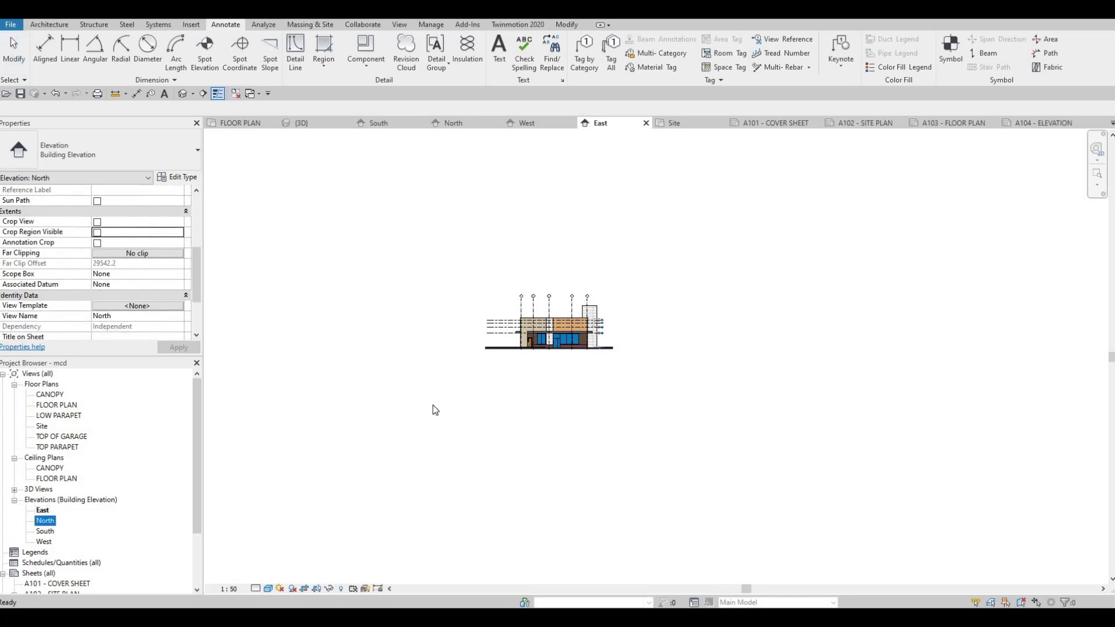
{"action": "left_click", "coordinate": [97, 222]}
{"action": "left_click", "coordinate": [97, 232]}
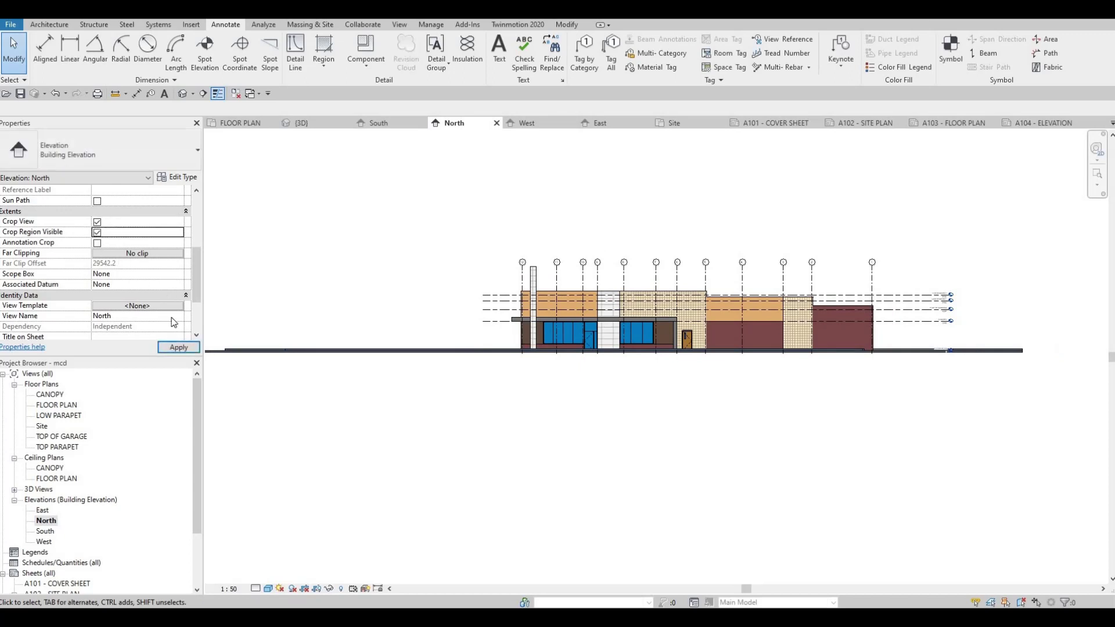
{"action": "left_click", "coordinate": [98, 243]}
{"action": "middle_click_drag", "start_coordinate": [434, 358], "coordinate": [611, 346]}
{"action": "scroll", "coordinate": [610, 345], "scroll_direction": "down", "scroll_amount": 2}
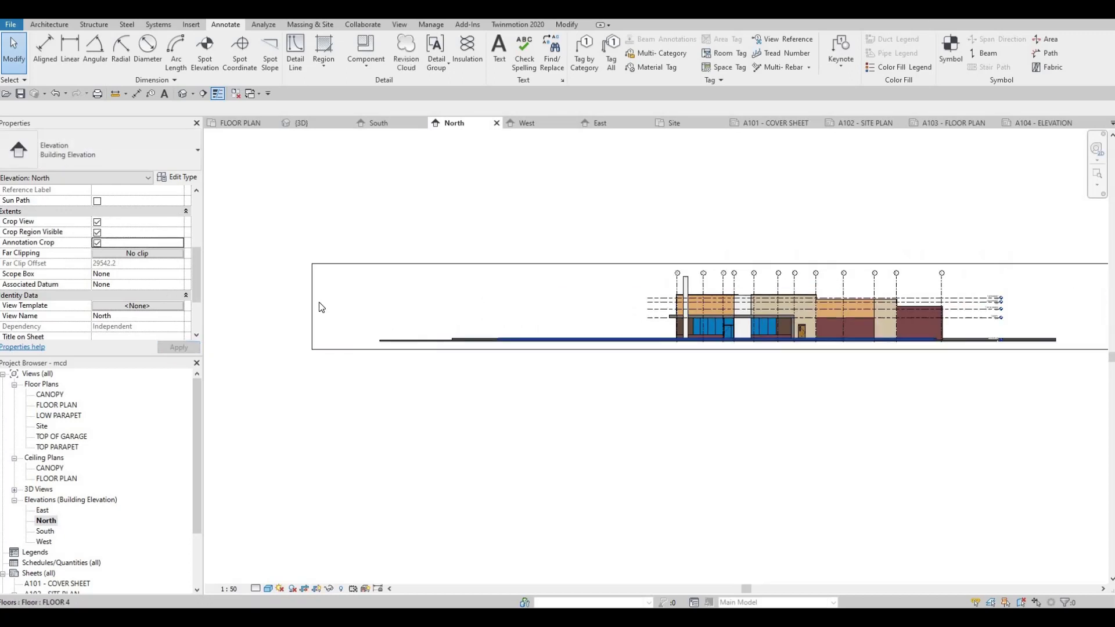
Pull both ends of the North elevation's crop region in close to the building and turn off Crop Region Visible.
{"action": "left_click", "coordinate": [312, 302]}
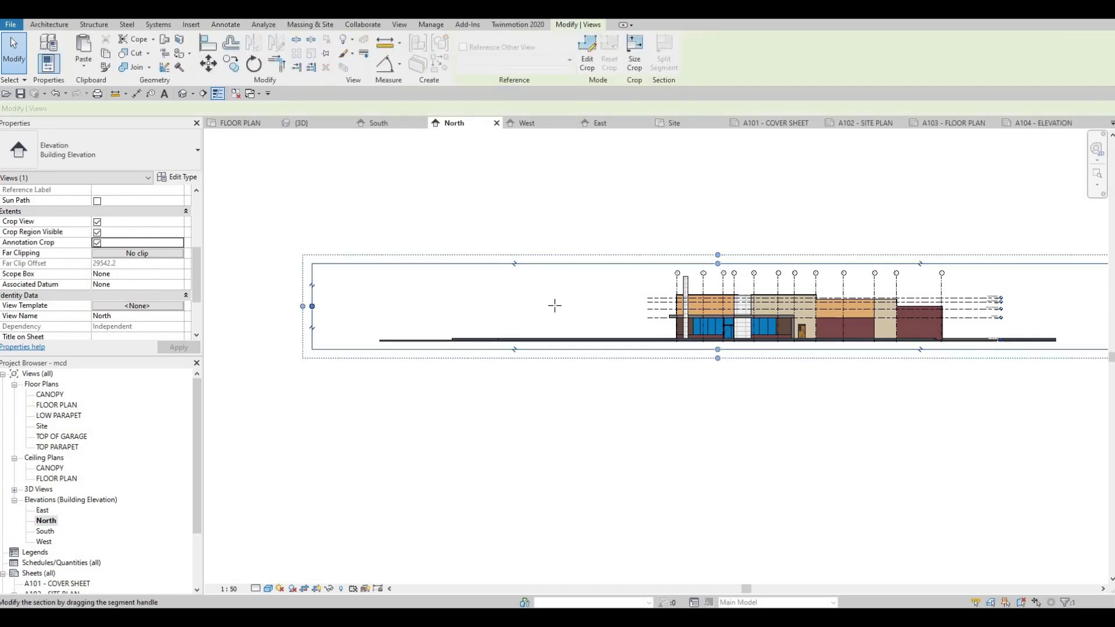
{"action": "left_click_drag", "start_coordinate": [596, 309], "coordinate": [601, 307]}
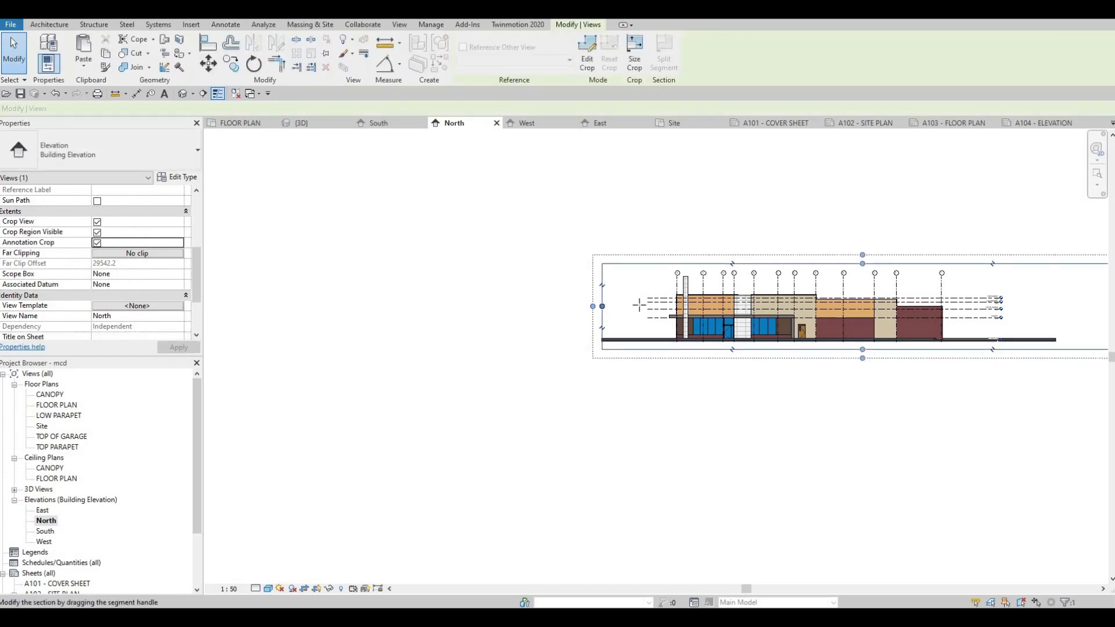
{"action": "middle_click_drag", "start_coordinate": [772, 329], "coordinate": [538, 332]}
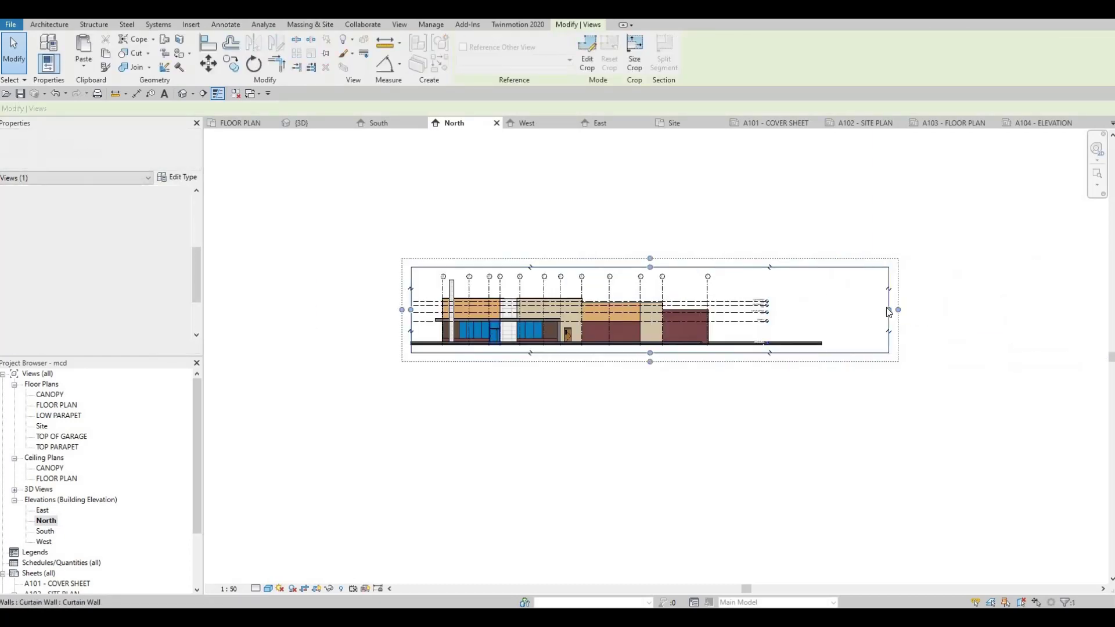
{"action": "left_click_drag", "start_coordinate": [889, 310], "coordinate": [744, 304]}
{"action": "left_click_drag", "start_coordinate": [745, 305], "coordinate": [746, 307]}
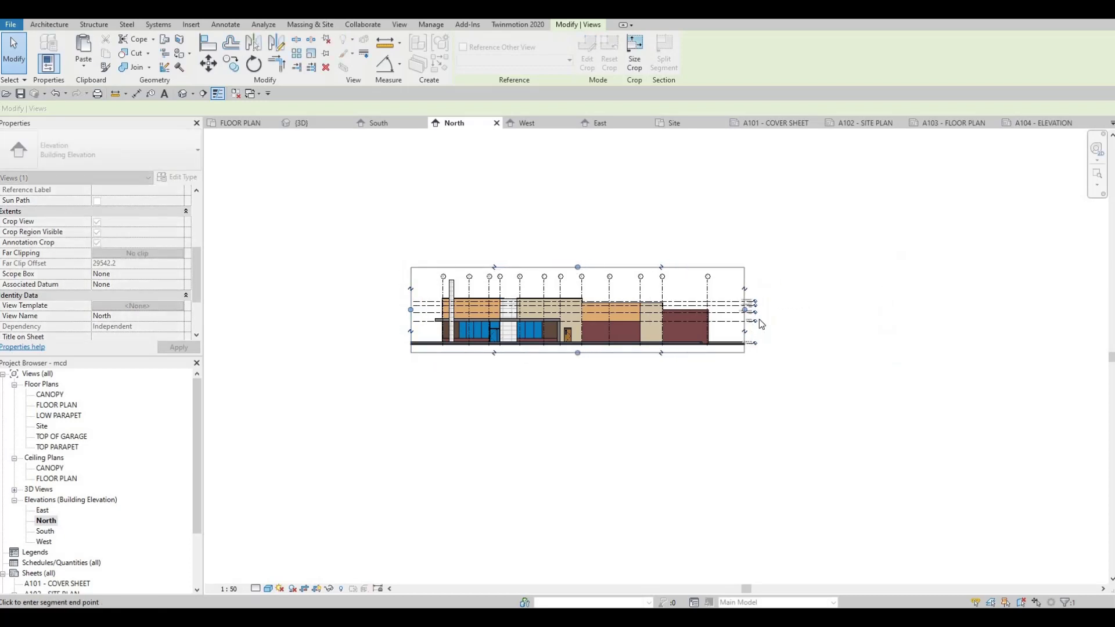
{"action": "scroll", "coordinate": [760, 319], "scroll_direction": "up", "scroll_amount": 1}
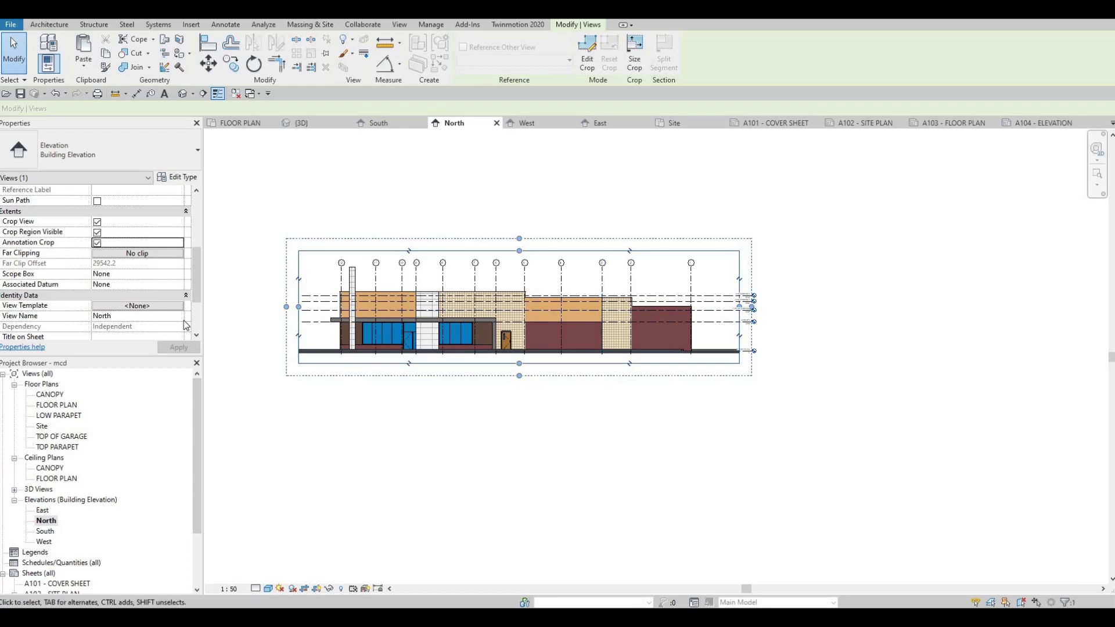
{"action": "left_click", "coordinate": [97, 232]}
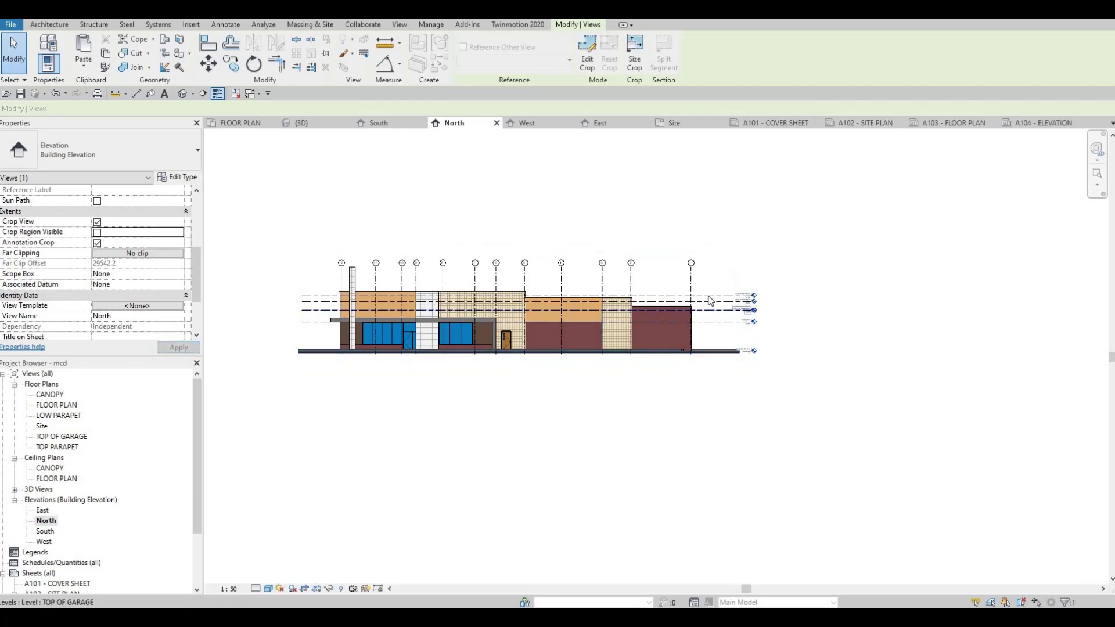
{"action": "scroll", "coordinate": [715, 332], "scroll_direction": "up", "scroll_amount": 1}
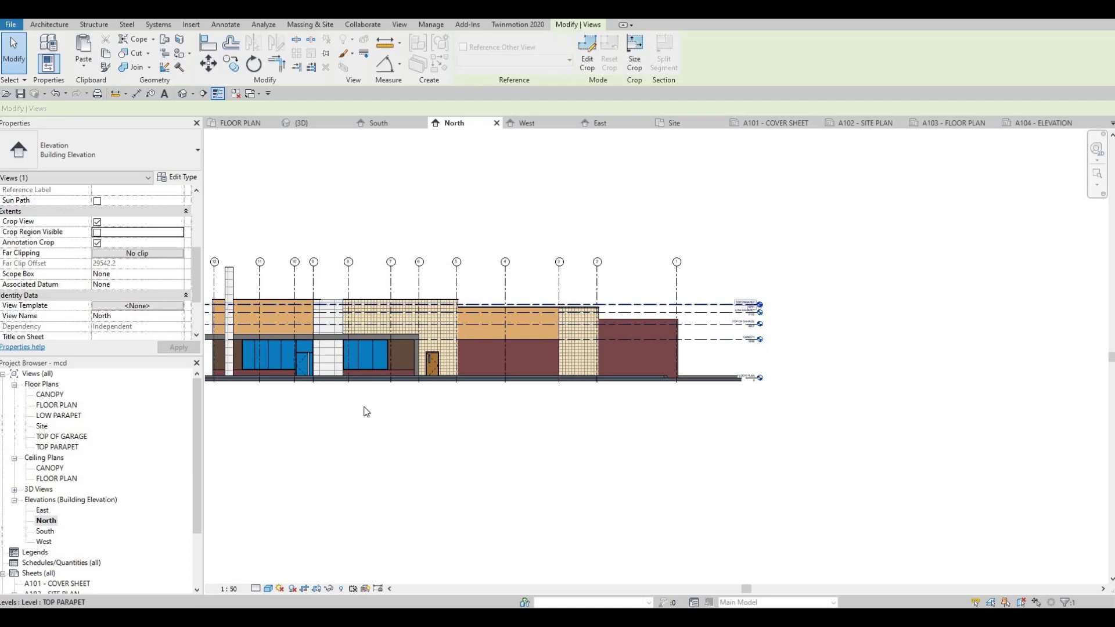
{"action": "double_click", "coordinate": [45, 521]}
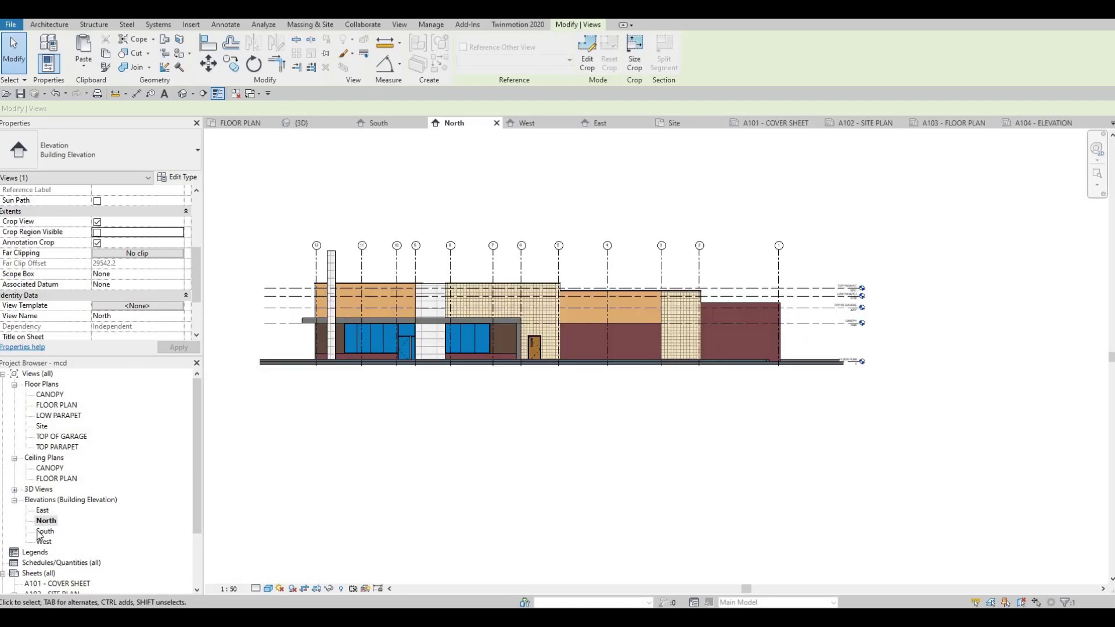
Open the South elevation and switch on Crop View, Crop Region Visible and Annotation Crop for it.
{"action": "double_click", "coordinate": [42, 531]}
{"action": "scroll", "coordinate": [475, 349], "scroll_direction": "down", "scroll_amount": 4}
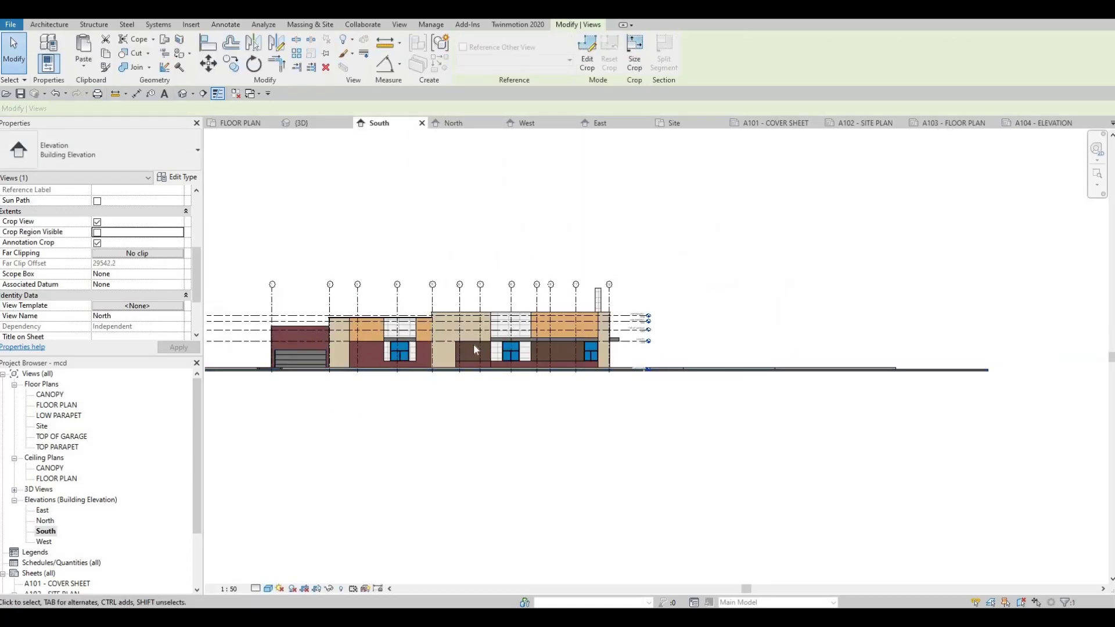
{"action": "key", "text": "Escape"}
{"action": "left_click", "coordinate": [97, 222]}
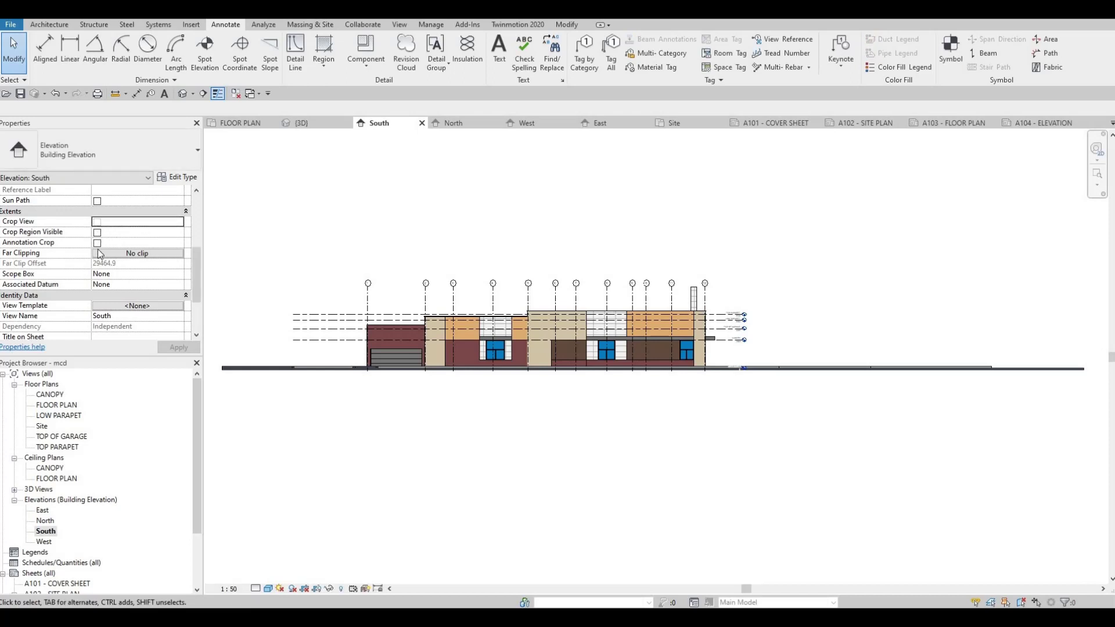
{"action": "left_click", "coordinate": [97, 233]}
{"action": "key", "text": "Tab"}
{"action": "key", "text": "space"}
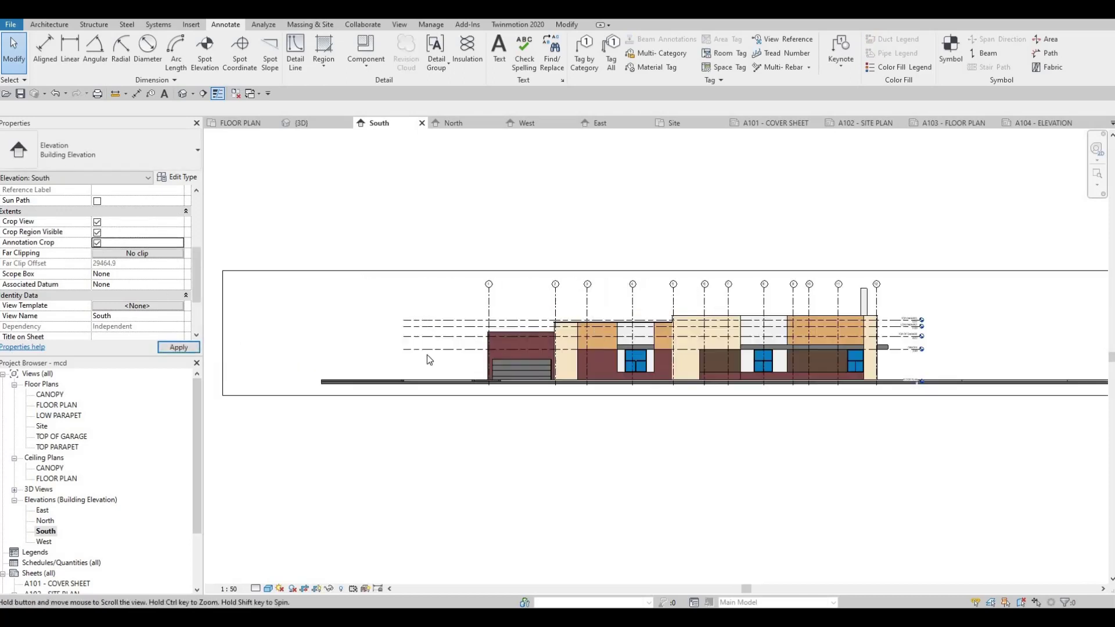
Trim both ends of the South elevation's crop region to the building and its level markers, and hide the crop boundary.
{"action": "scroll", "coordinate": [436, 358], "scroll_direction": "down", "scroll_amount": 3}
{"action": "scroll", "coordinate": [468, 354], "scroll_direction": "up", "scroll_amount": 2}
{"action": "left_click", "coordinate": [440, 353]}
{"action": "left_click_drag", "start_coordinate": [439, 352], "coordinate": [588, 352]}
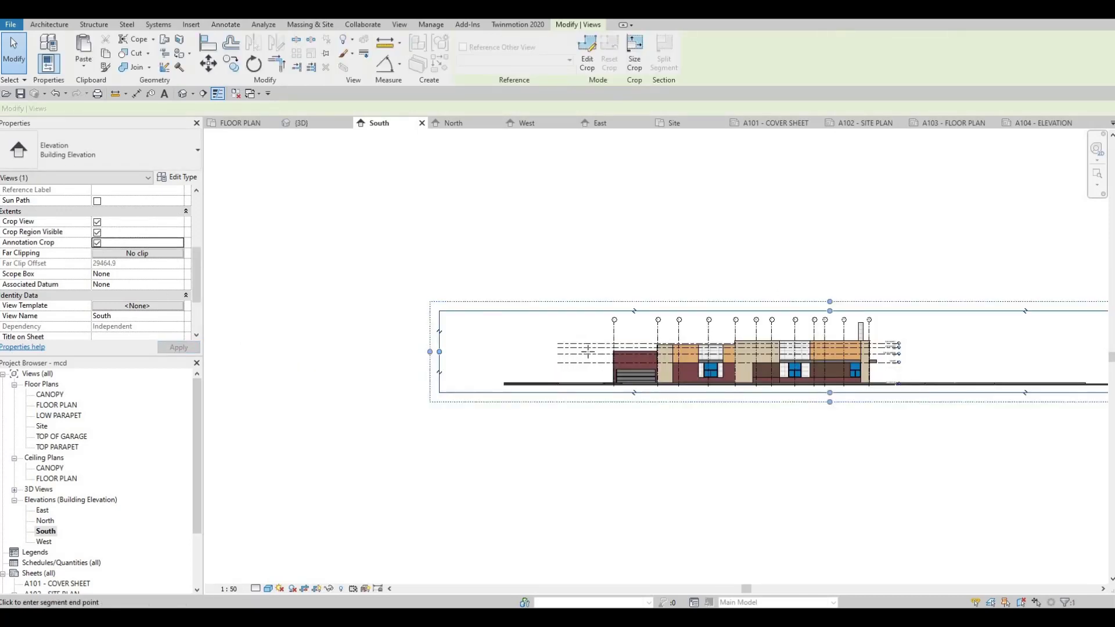
{"action": "middle_click_drag", "start_coordinate": [774, 393], "coordinate": [747, 388]}
{"action": "middle_click_drag", "start_coordinate": [936, 358], "coordinate": [696, 365]}
{"action": "left_click", "coordinate": [956, 355]}
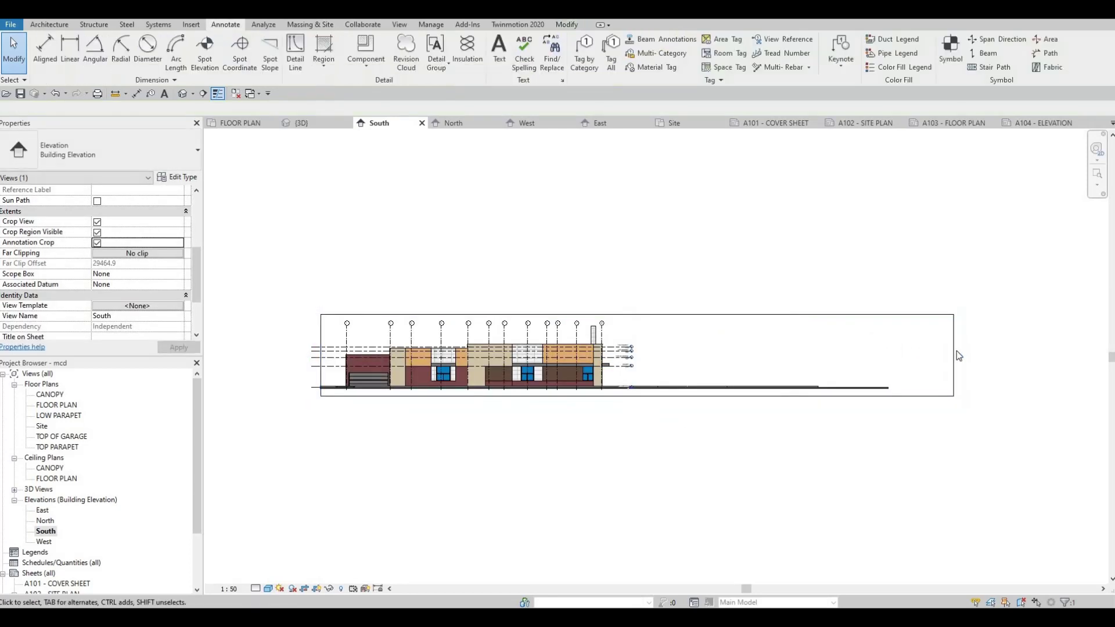
{"action": "left_click", "coordinate": [955, 357]}
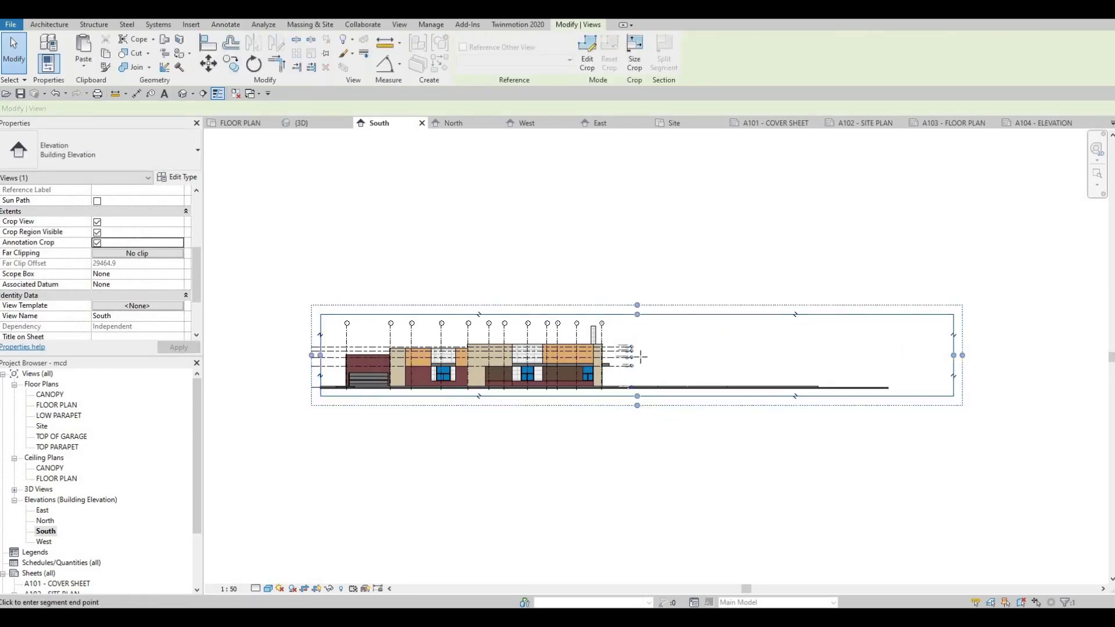
{"action": "left_click_drag", "start_coordinate": [633, 354], "coordinate": [632, 355]}
{"action": "key", "text": "Escape"}
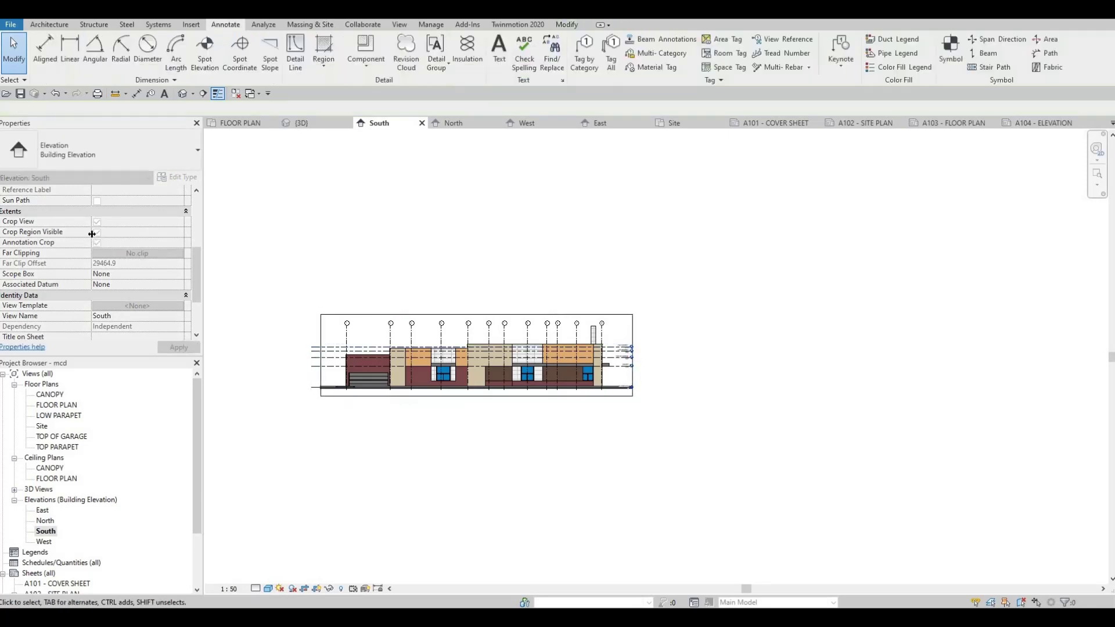
{"action": "left_click", "coordinate": [98, 232]}
{"action": "left_click", "coordinate": [180, 349]}
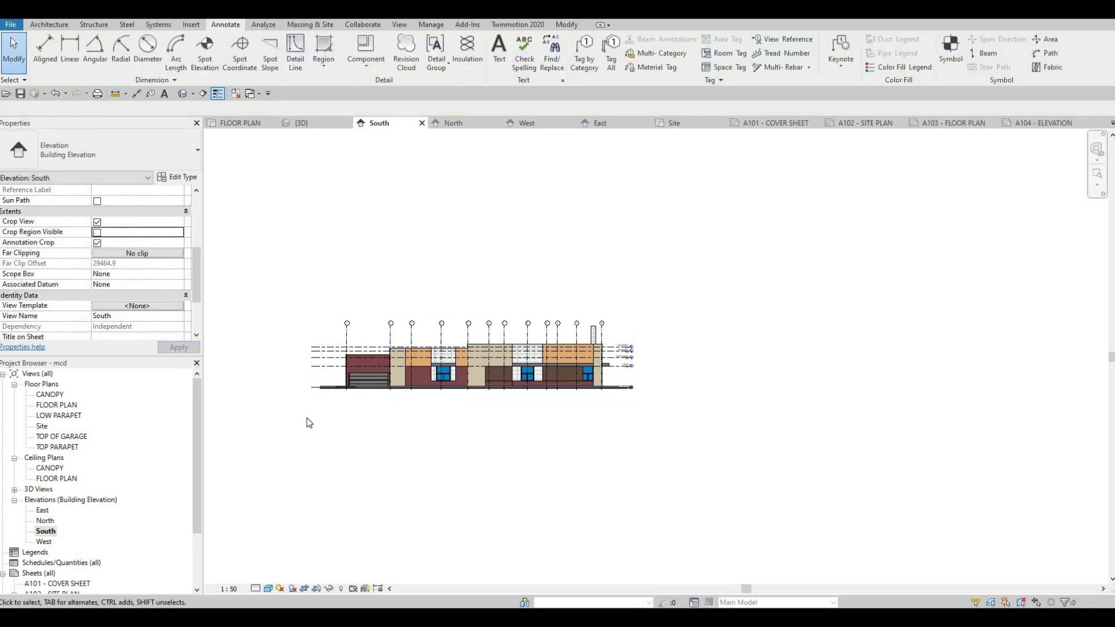
{"action": "middle_click_drag", "start_coordinate": [335, 410], "coordinate": [474, 360]}
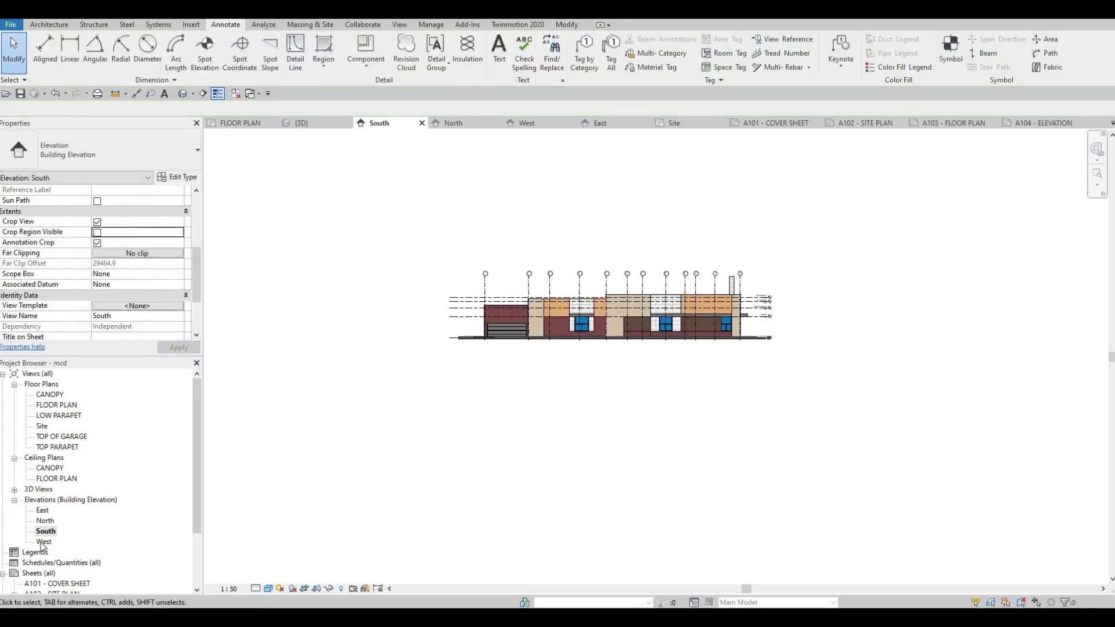
Open the West elevation and change its visual style to show the building's material colours.
{"action": "double_click", "coordinate": [43, 542]}
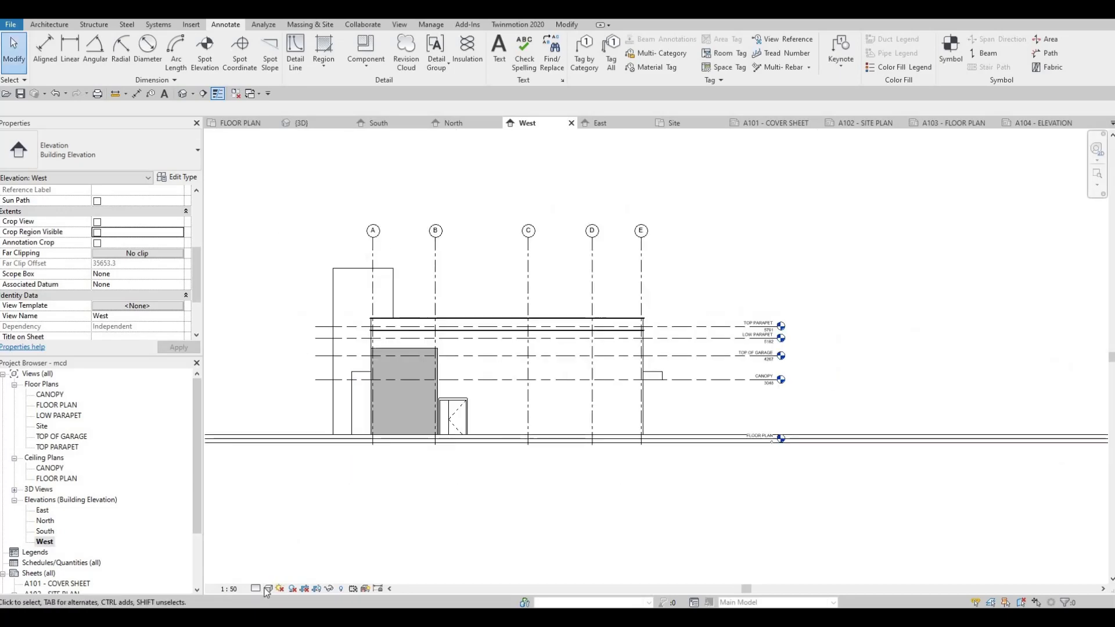
{"action": "left_click", "coordinate": [269, 589]}
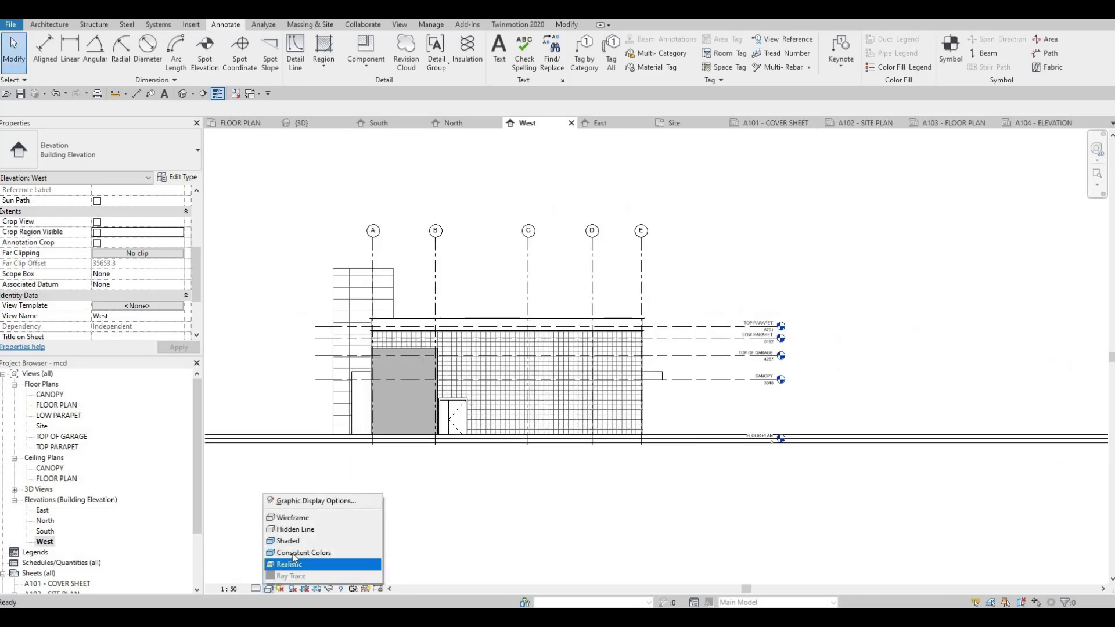
{"action": "middle_click_drag", "start_coordinate": [446, 502], "coordinate": [551, 443]}
{"action": "scroll", "coordinate": [551, 442], "scroll_direction": "down", "scroll_amount": 4}
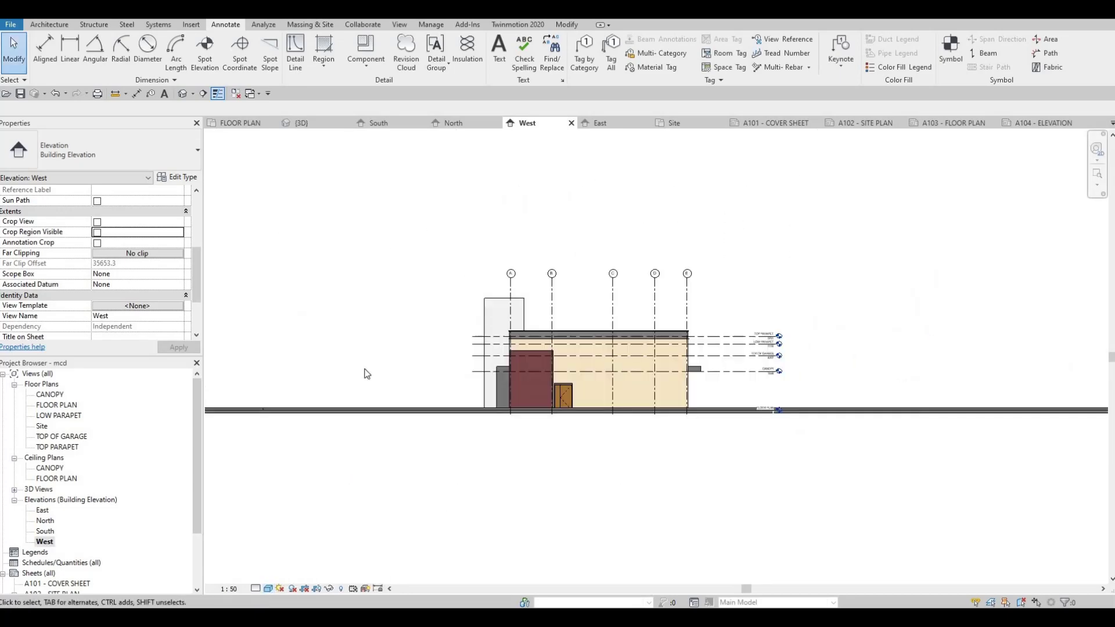
Switch on Crop View, Crop Region Visible and Annotation Crop for the West elevation.
{"action": "left_click", "coordinate": [97, 222]}
{"action": "left_click", "coordinate": [97, 232]}
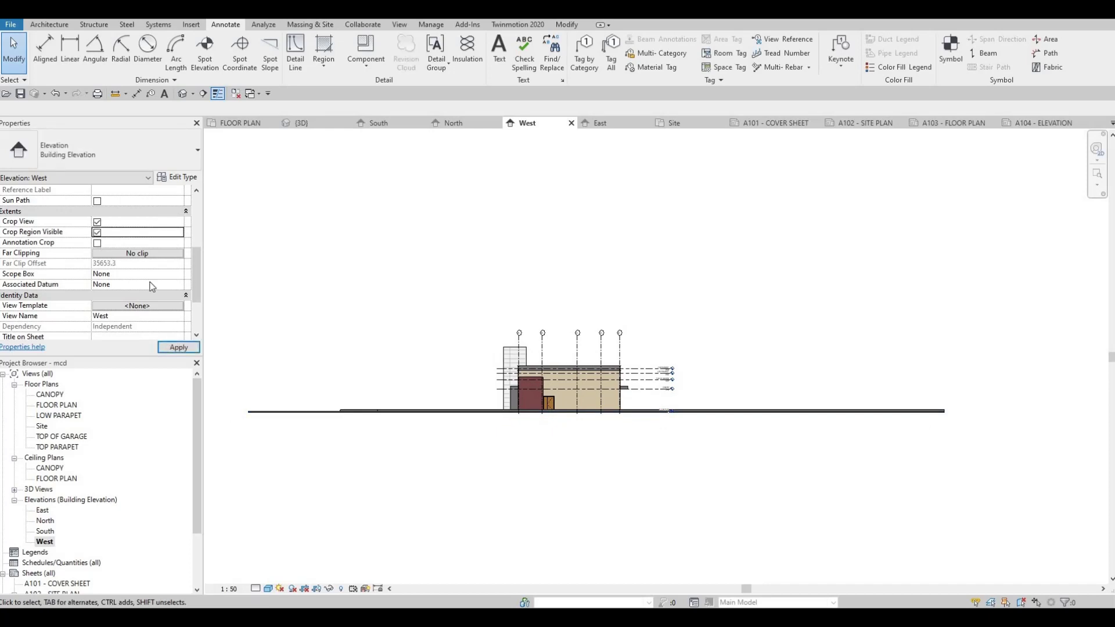
{"action": "left_click", "coordinate": [97, 243]}
{"action": "scroll", "coordinate": [442, 391], "scroll_direction": "up", "scroll_amount": 3}
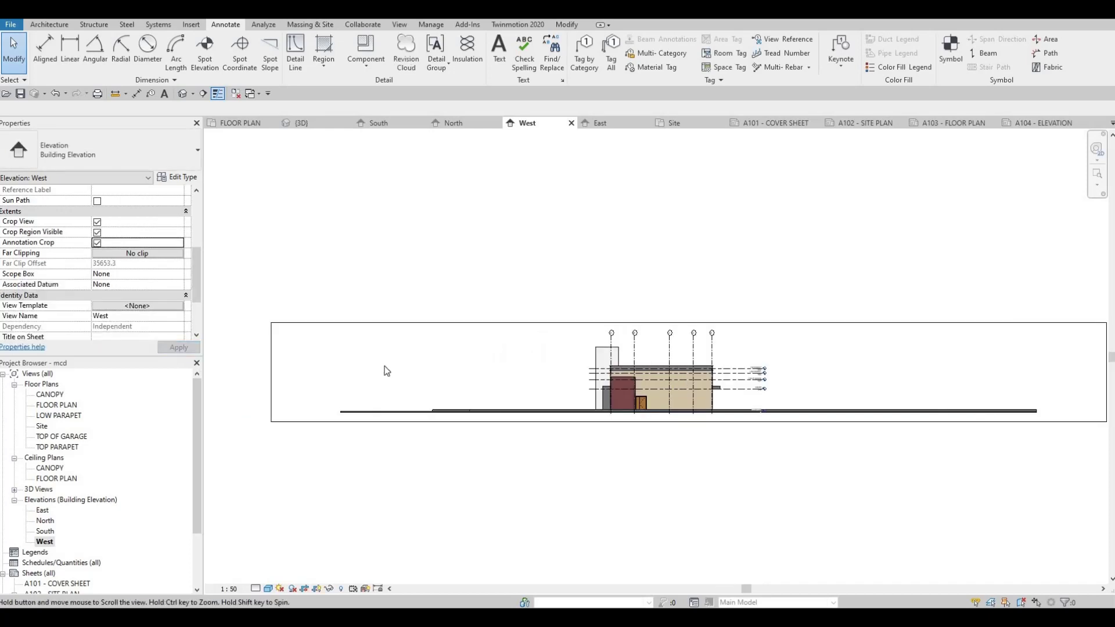
Trim both ends of the West elevation's crop region to the building and its level markers, and turn off Crop Region Visible.
{"action": "left_click", "coordinate": [392, 376]}
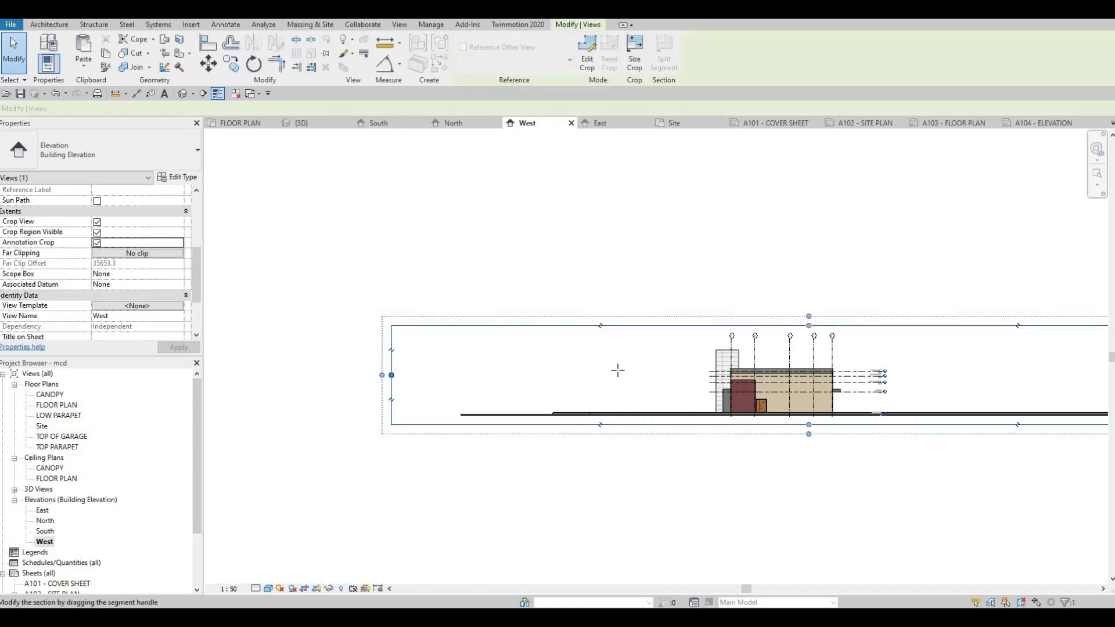
{"action": "left_click_drag", "start_coordinate": [696, 385], "coordinate": [681, 379]}
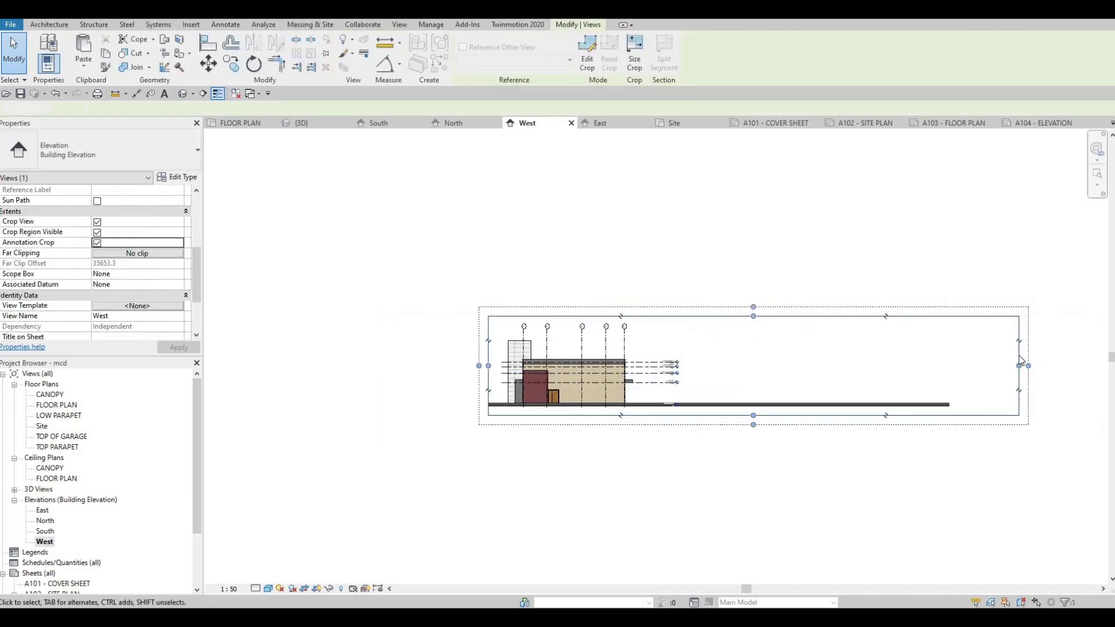
{"action": "left_click", "coordinate": [1021, 360]}
{"action": "left_click", "coordinate": [1019, 372]}
{"action": "left_click_drag", "start_coordinate": [1019, 366], "coordinate": [712, 368]}
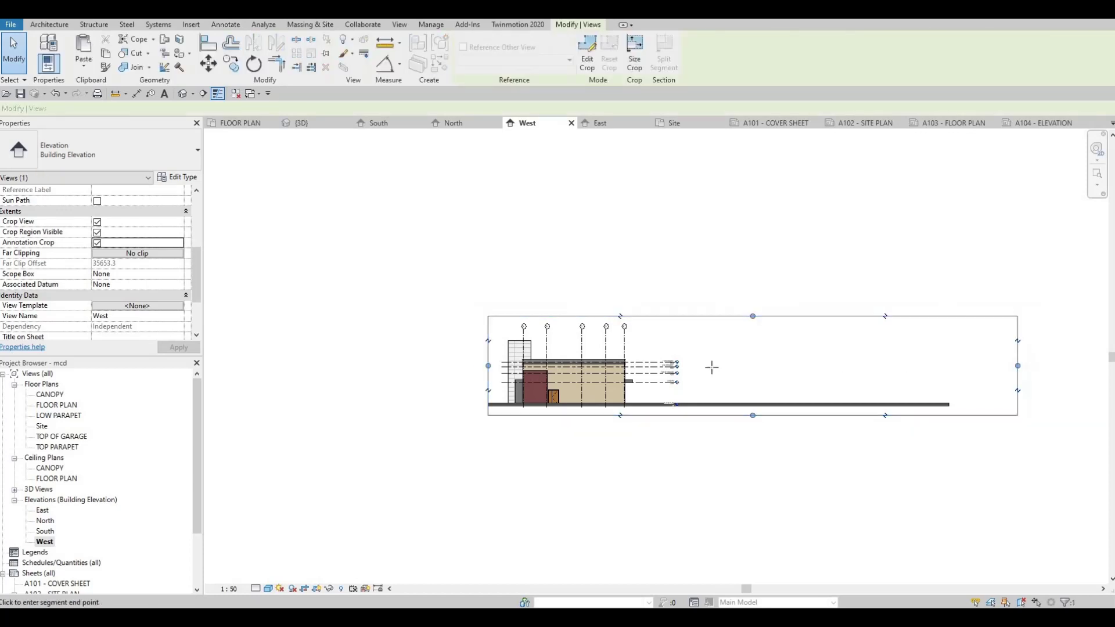
{"action": "left_click", "coordinate": [707, 366]}
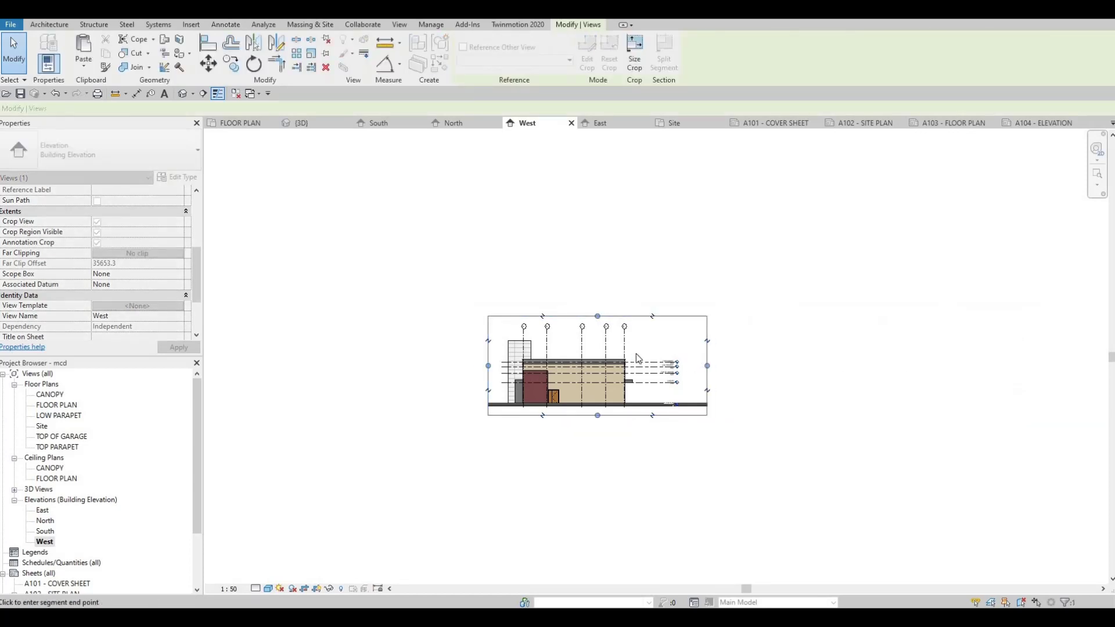
{"action": "key", "text": "Escape"}
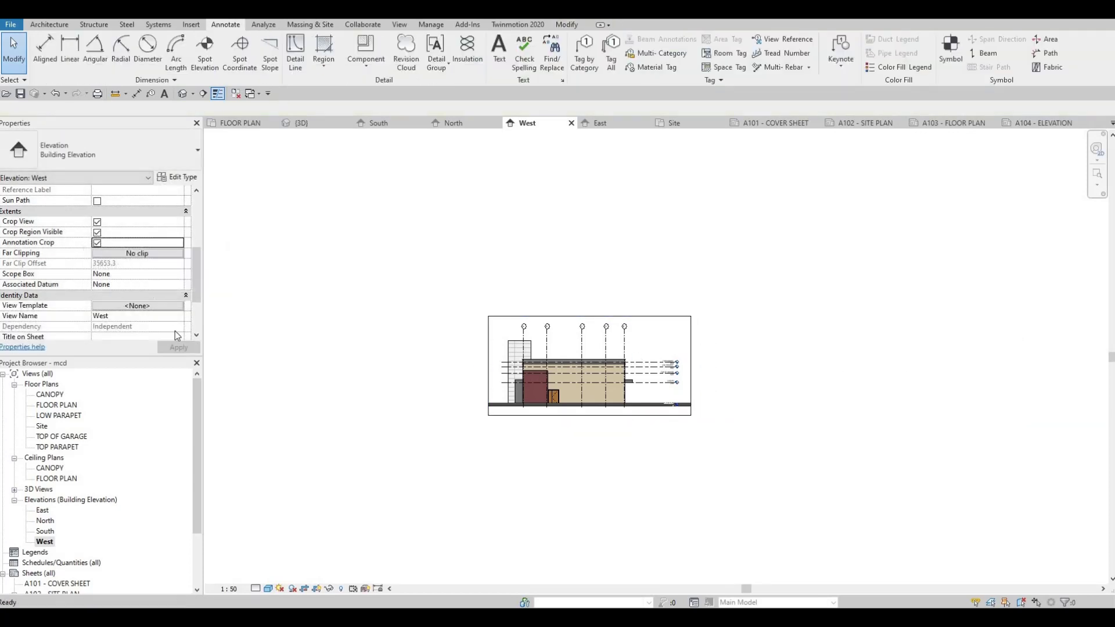
{"action": "left_click", "coordinate": [173, 350]}
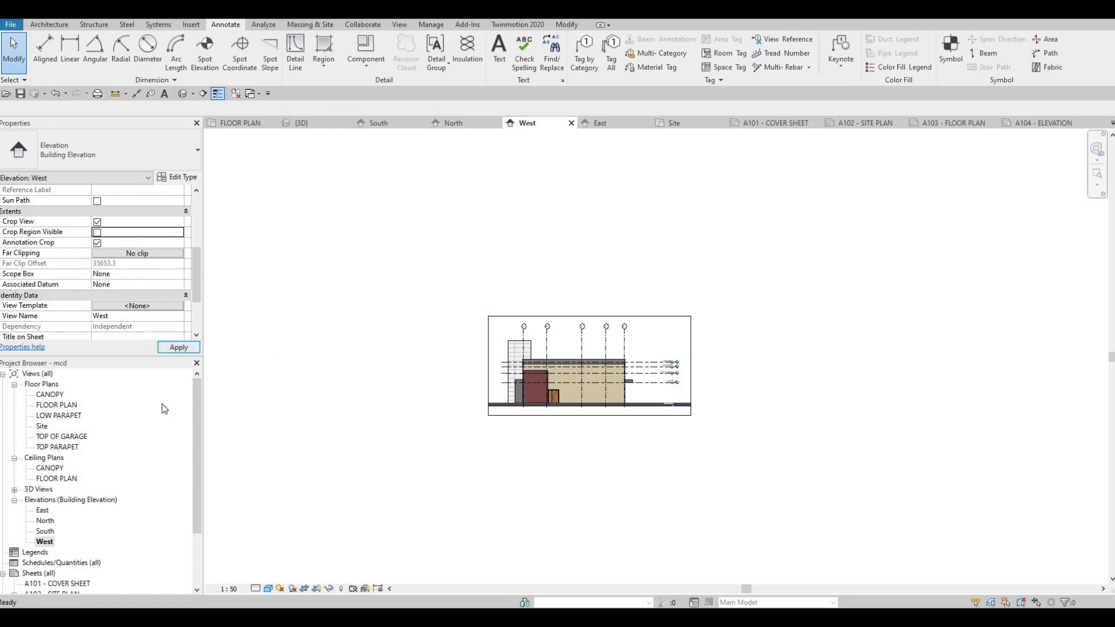
Open sheet A104 - ELEVATION and shorten both ends of the placed elevation's title line to match the width of its view.
{"action": "scroll", "coordinate": [69, 554], "scroll_direction": "down", "scroll_amount": 3}
{"action": "double_click", "coordinate": [58, 542]}
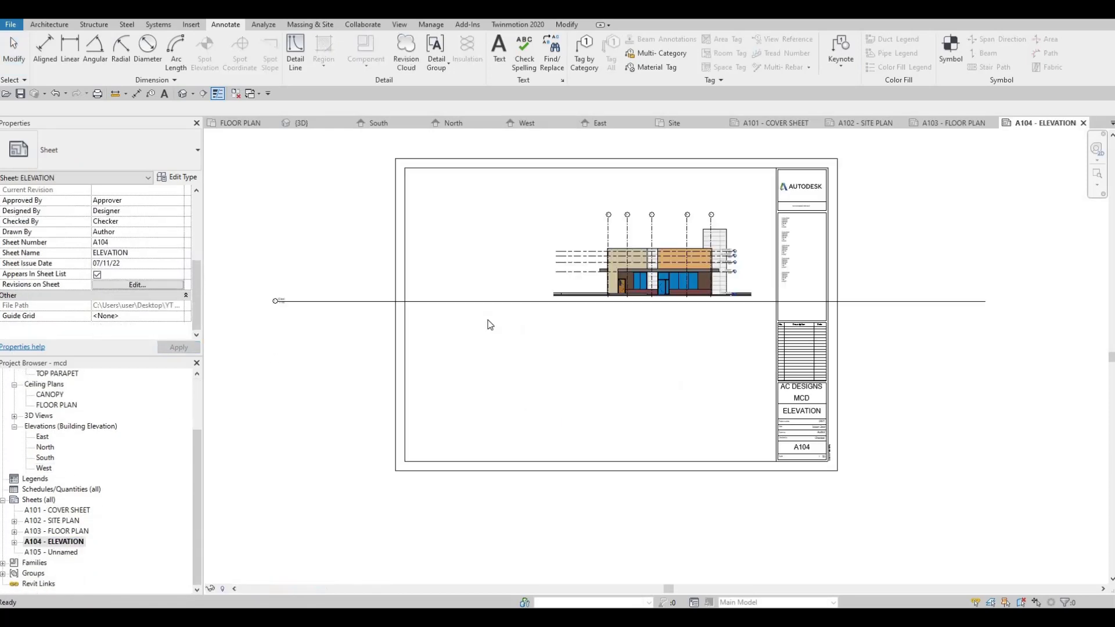
{"action": "left_click_drag", "start_coordinate": [643, 248], "coordinate": [589, 231]}
{"action": "left_click_drag", "start_coordinate": [354, 285], "coordinate": [647, 294]}
{"action": "left_click_drag", "start_coordinate": [628, 267], "coordinate": [648, 277]}
{"action": "middle_click_drag", "start_coordinate": [1093, 324], "coordinate": [968, 327]}
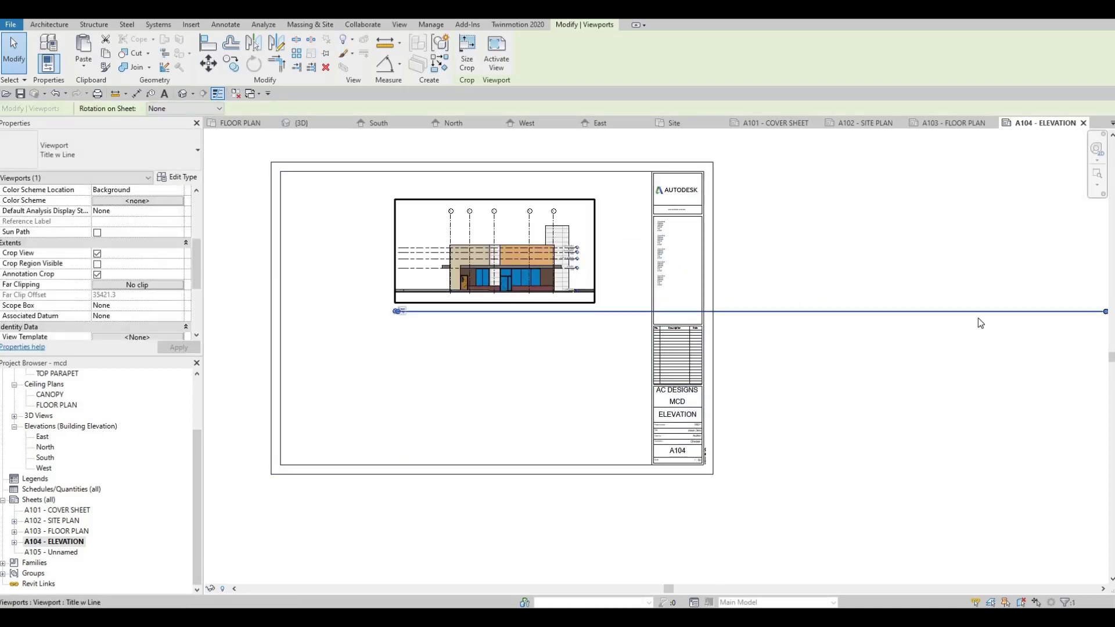
{"action": "middle_click_drag", "start_coordinate": [1105, 320], "coordinate": [1026, 322]}
{"action": "left_click_drag", "start_coordinate": [1027, 314], "coordinate": [518, 327]}
{"action": "left_click", "coordinate": [419, 377]}
Move the elevation viewport with its title slightly up and to the left on sheet A104, clearing the lower half.
{"action": "middle_click_drag", "start_coordinate": [464, 403], "coordinate": [533, 370]}
{"action": "middle_click_drag", "start_coordinate": [615, 243], "coordinate": [732, 293]}
{"action": "left_click", "coordinate": [568, 235]}
{"action": "left_click_drag", "start_coordinate": [569, 237], "coordinate": [338, 345]}
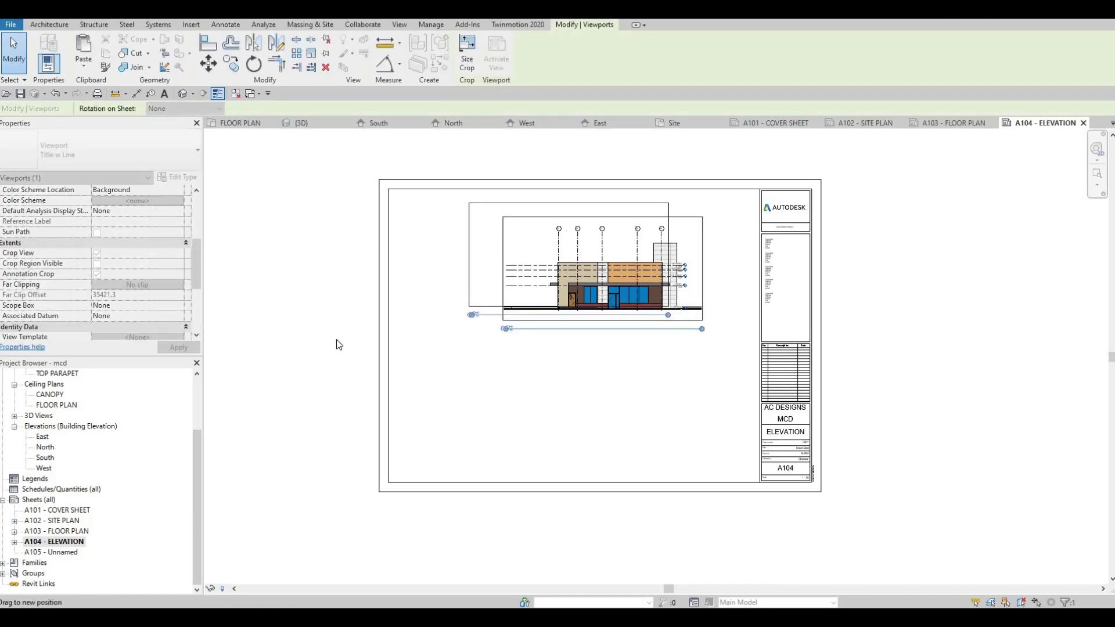
Place the North elevation on sheet A104 below the existing elevation.
{"action": "left_click", "coordinate": [46, 448]}
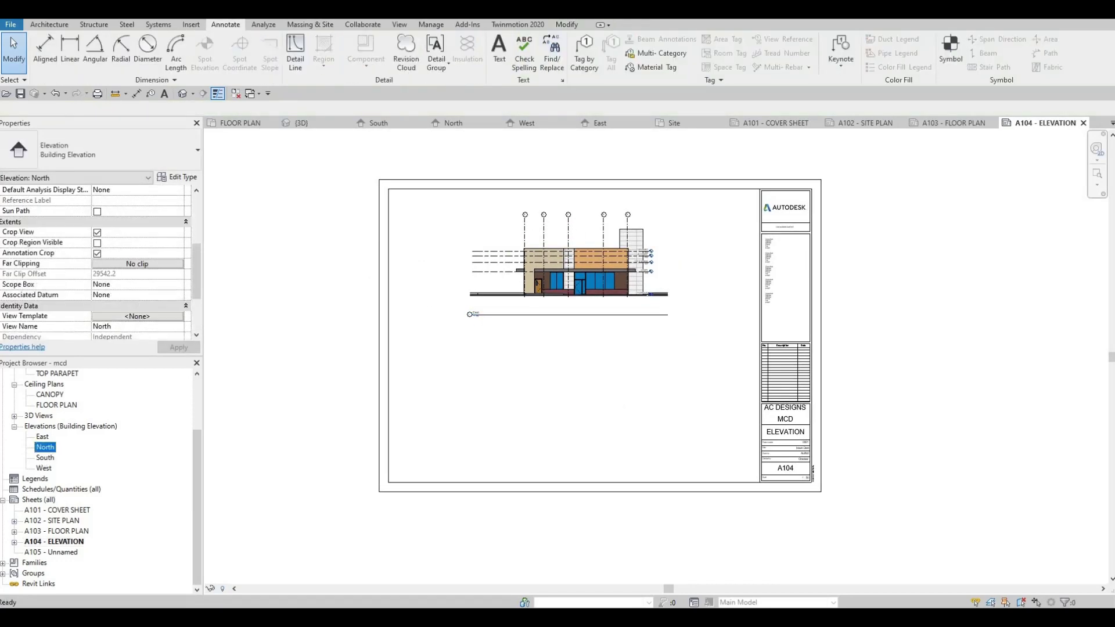
{"action": "left_click_drag", "start_coordinate": [567, 379], "coordinate": [564, 381]}
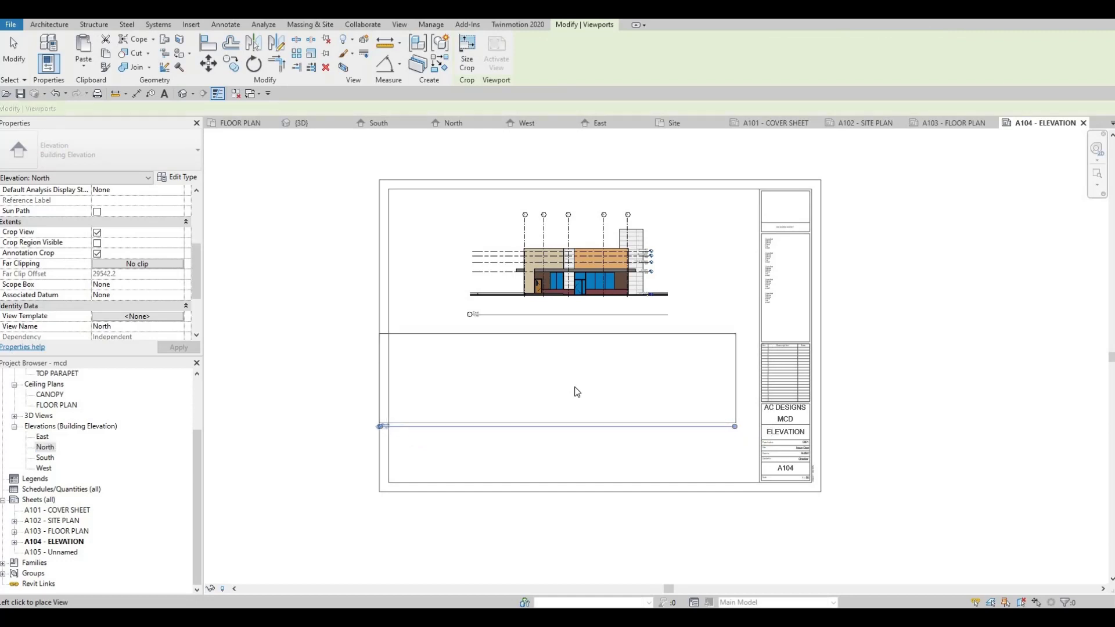
{"action": "left_click", "coordinate": [575, 391]}
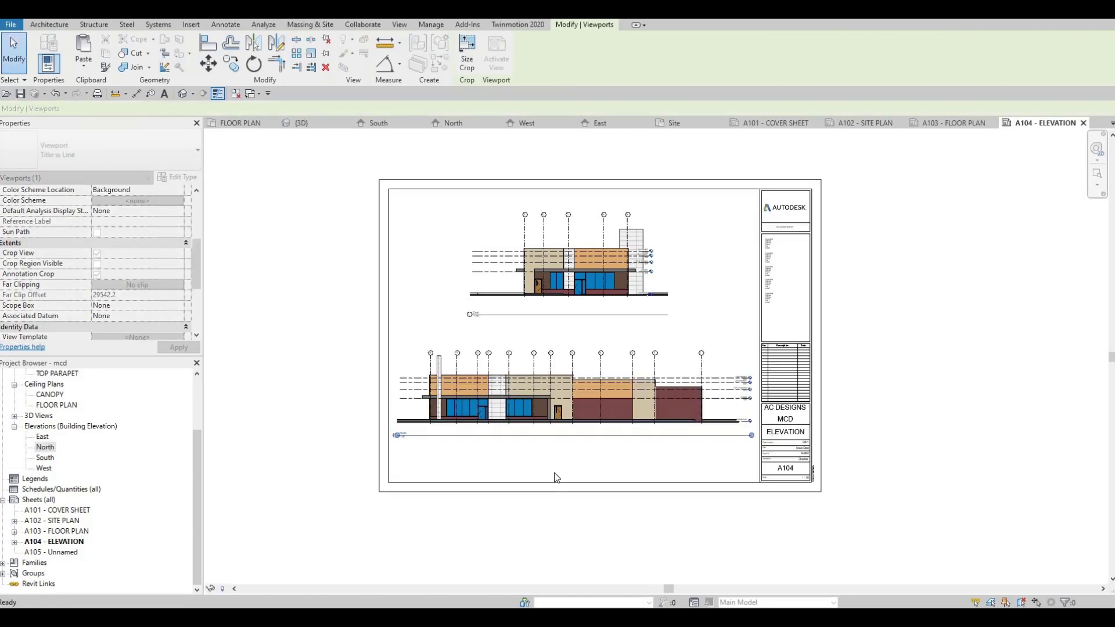
{"action": "left_click", "coordinate": [602, 448]}
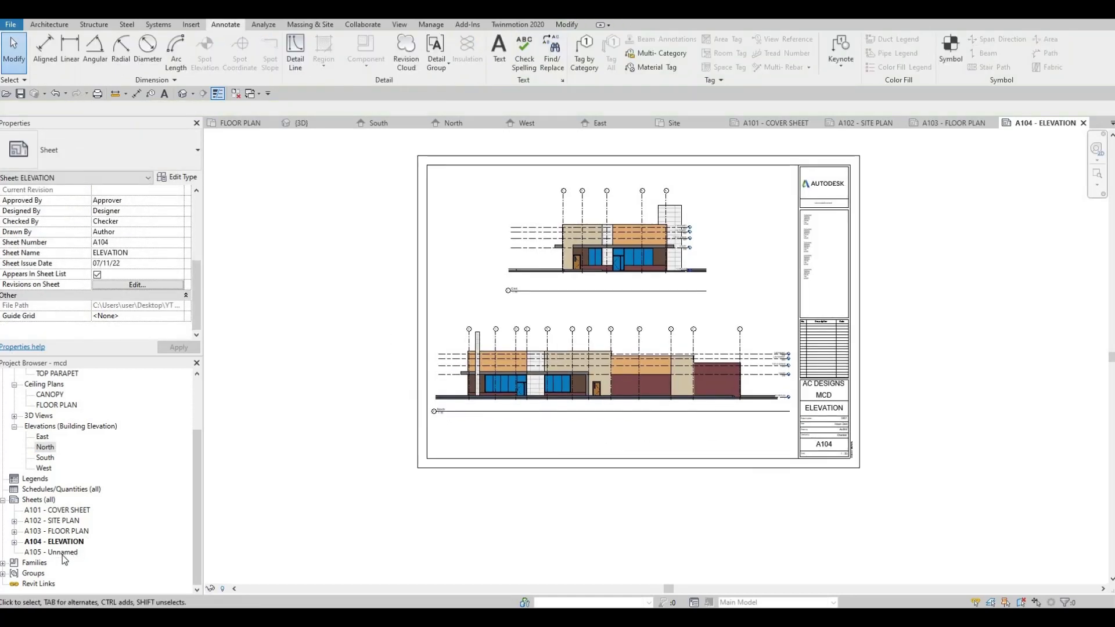
Open the unnamed sheet A105 and rename it ELEVATION in its title block.
{"action": "double_click", "coordinate": [63, 554]}
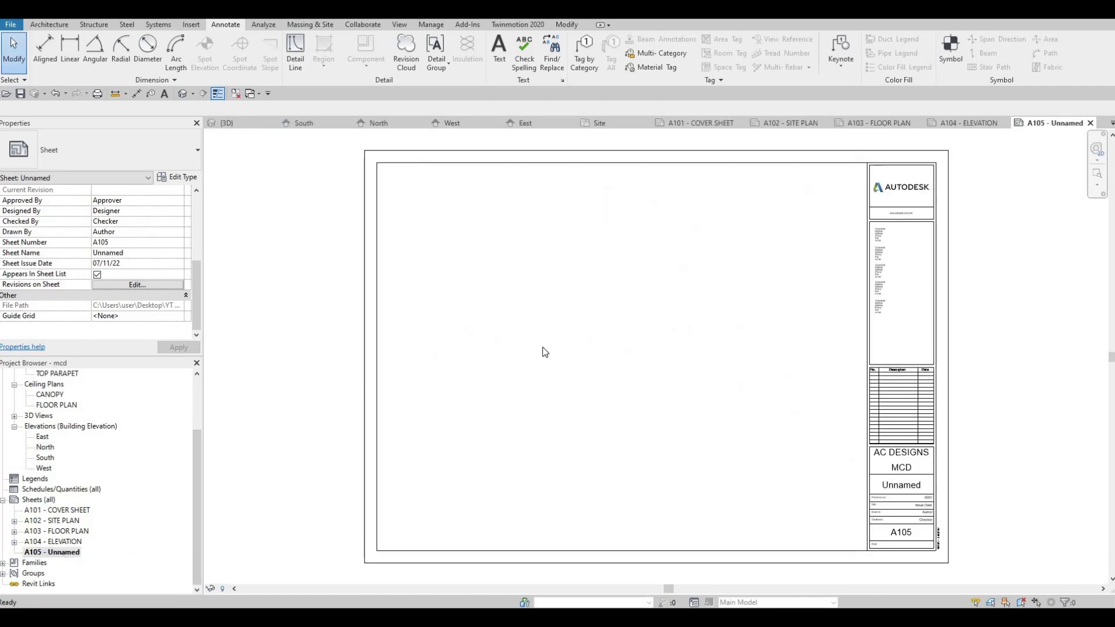
{"action": "left_click", "coordinate": [913, 493]}
{"action": "left_click", "coordinate": [907, 488]}
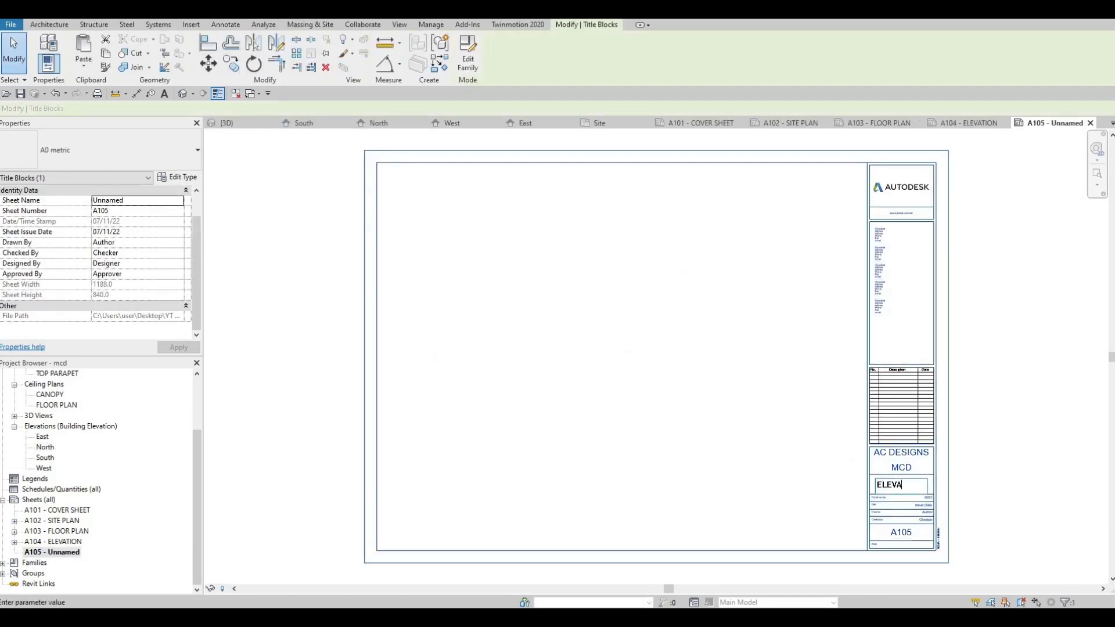
{"action": "left_click", "coordinate": [573, 463]}
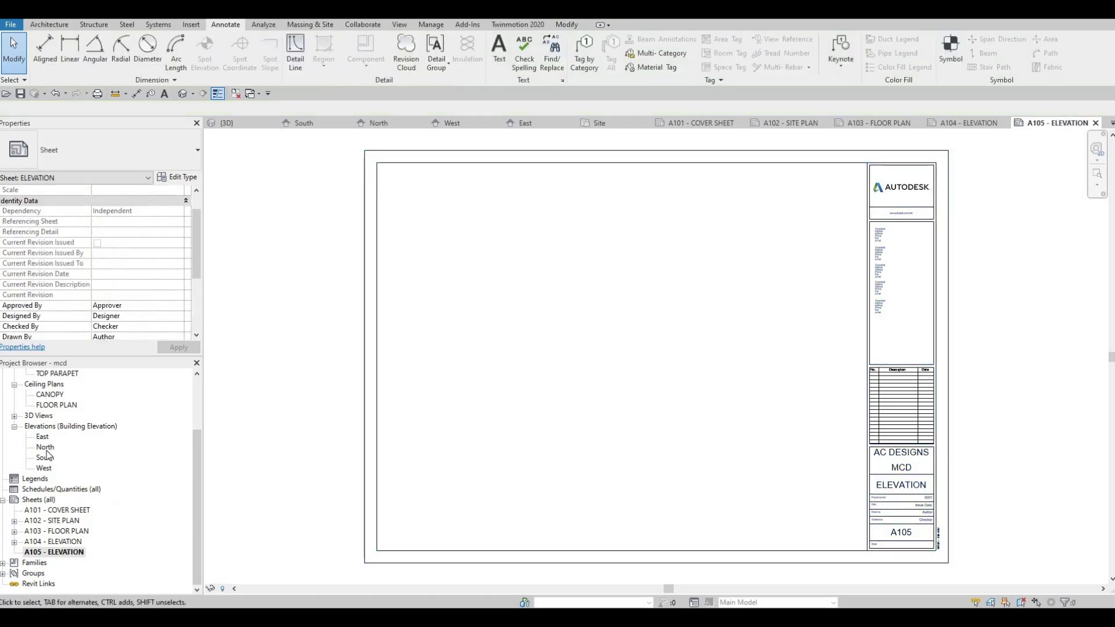
Place the South elevation across the upper half of sheet A105.
{"action": "left_click_drag", "start_coordinate": [45, 458], "coordinate": [564, 314]}
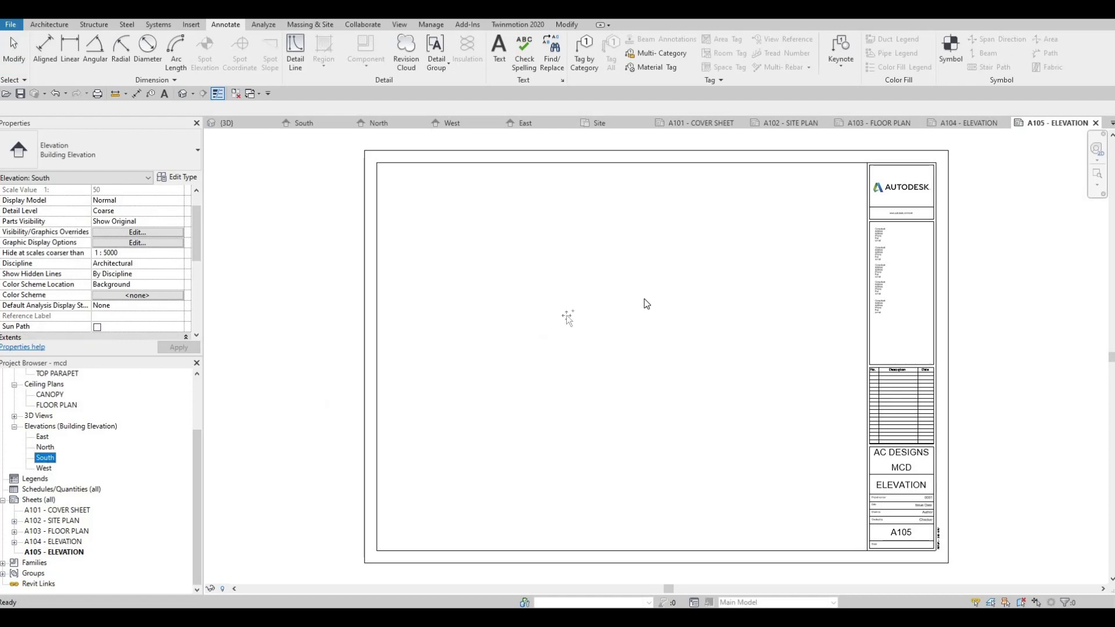
{"action": "left_click_drag", "start_coordinate": [644, 299], "coordinate": [635, 286]}
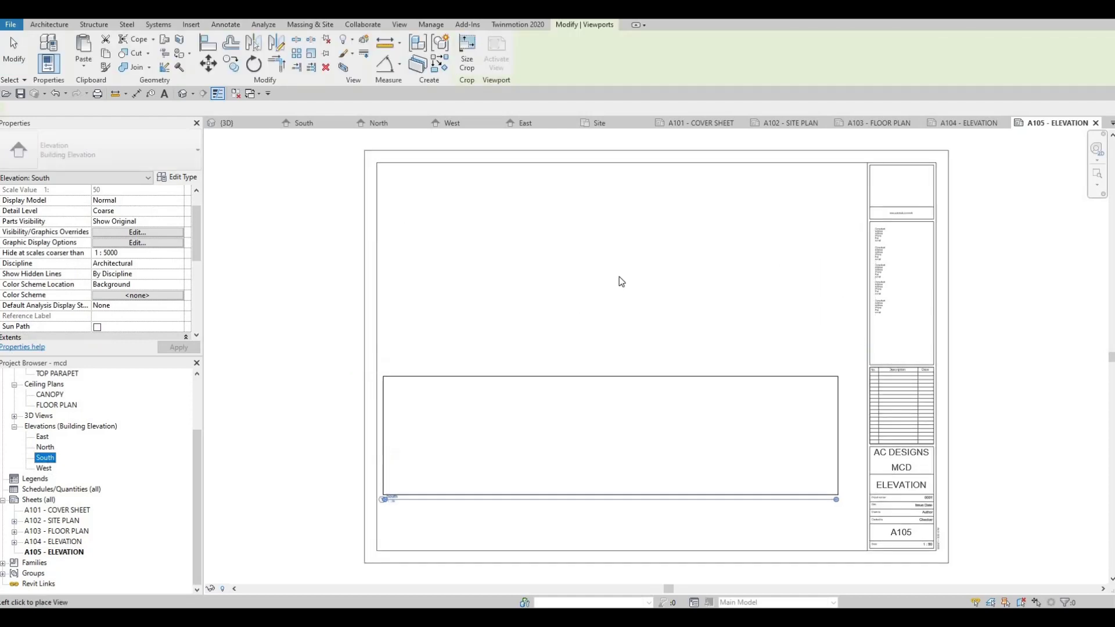
{"action": "left_click", "coordinate": [626, 273]}
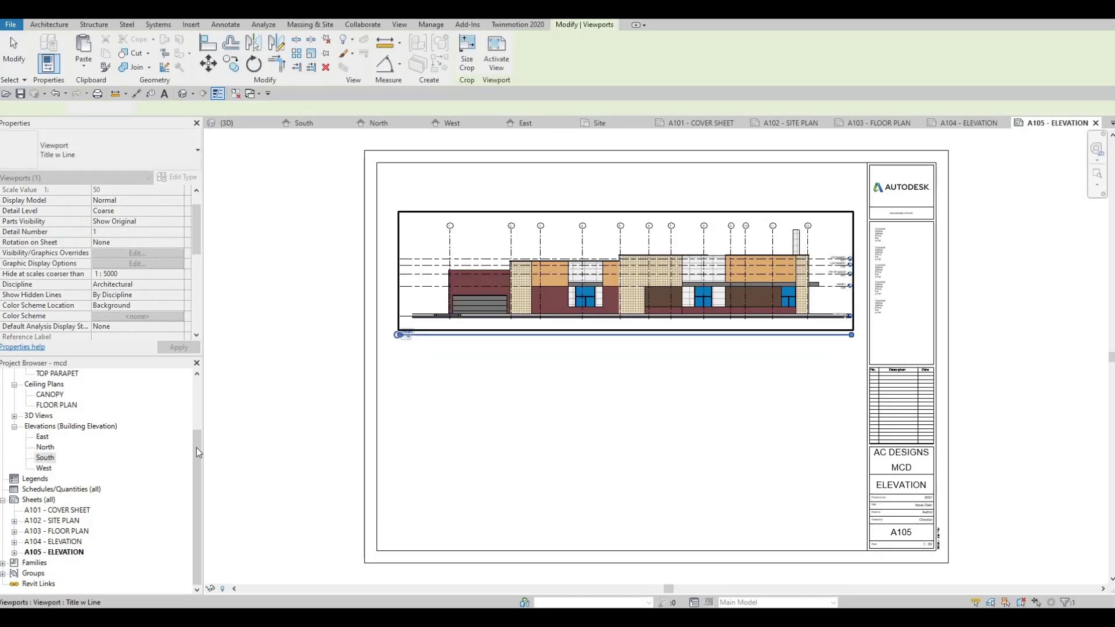
{"action": "key", "text": "Escape"}
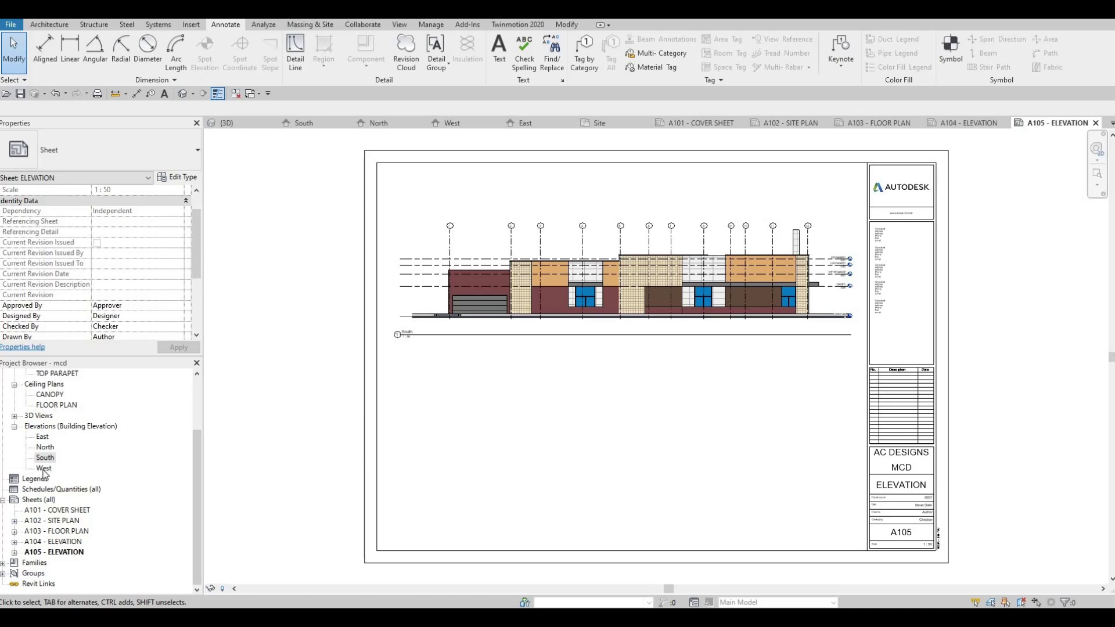
Place the West elevation on sheet A105, centred below the South elevation.
{"action": "left_click", "coordinate": [43, 468]}
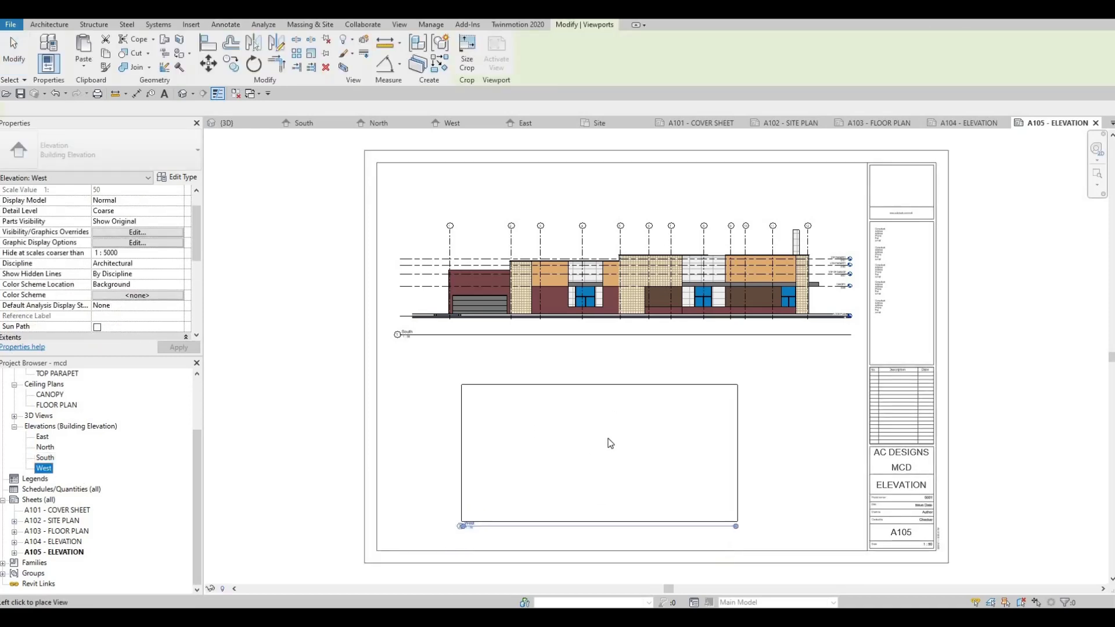
{"action": "left_click", "coordinate": [627, 471]}
{"action": "middle_click_drag", "start_coordinate": [641, 478], "coordinate": [648, 429]}
{"action": "key", "text": "Escape"}
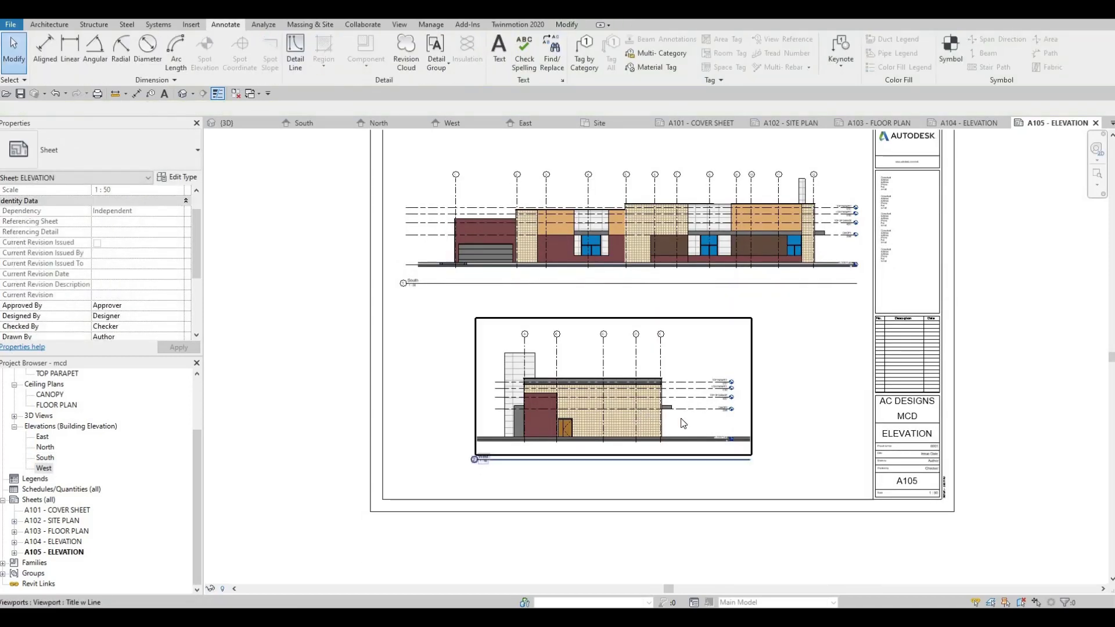
{"action": "scroll", "coordinate": [721, 438], "scroll_direction": "down", "scroll_amount": 1}
{"action": "mouse_move", "coordinate": [779, 457]}
{"action": "middle_mouse_down"}
{"action": "mouse_move", "coordinate": [769, 430]}
{"action": "mouse_move", "coordinate": [741, 427]}
{"action": "middle_mouse_up"}
{"action": "scroll", "coordinate": [769, 427], "scroll_direction": "down", "scroll_amount": 1}
{"action": "middle_click_drag", "start_coordinate": [587, 407], "coordinate": [556, 402]}
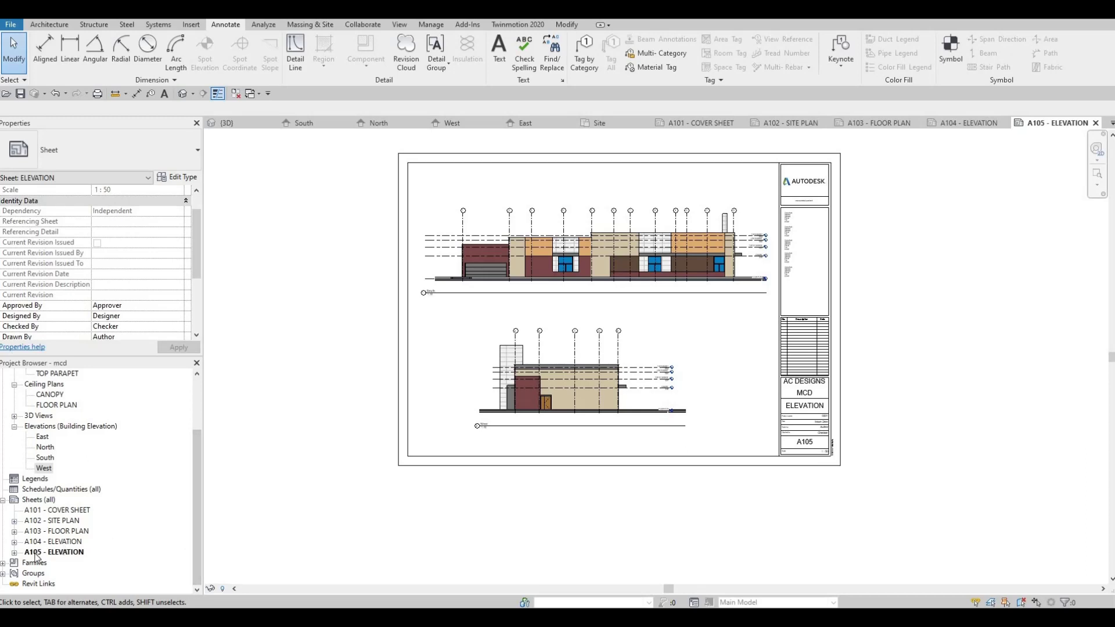
{"action": "left_click", "coordinate": [35, 501]}
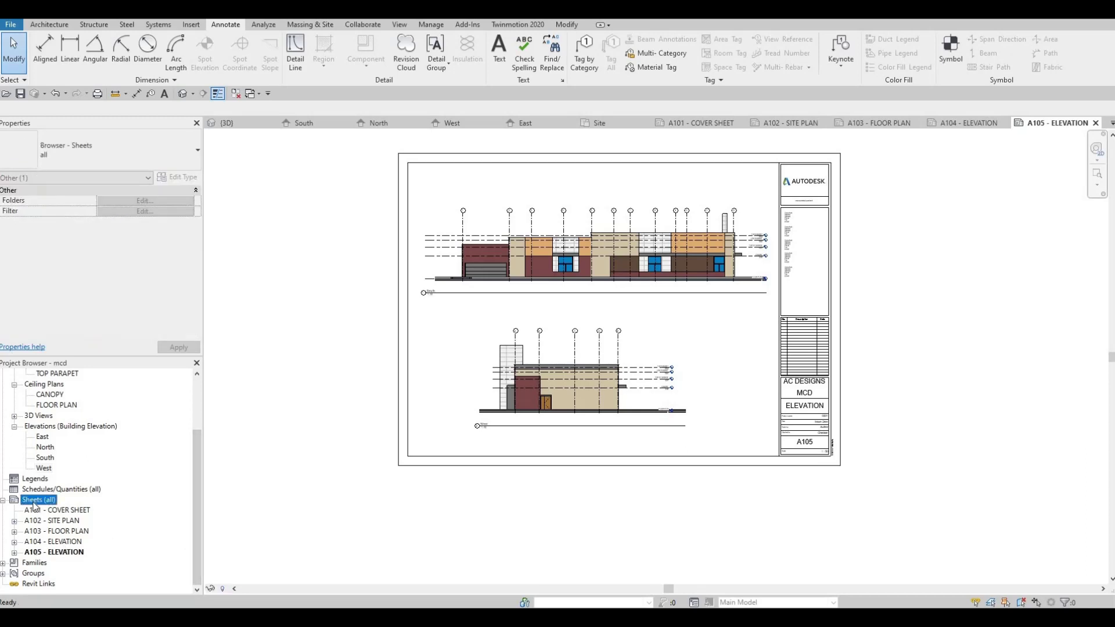
{"action": "right_click", "coordinate": [35, 502]}
{"action": "left_click", "coordinate": [116, 509]}
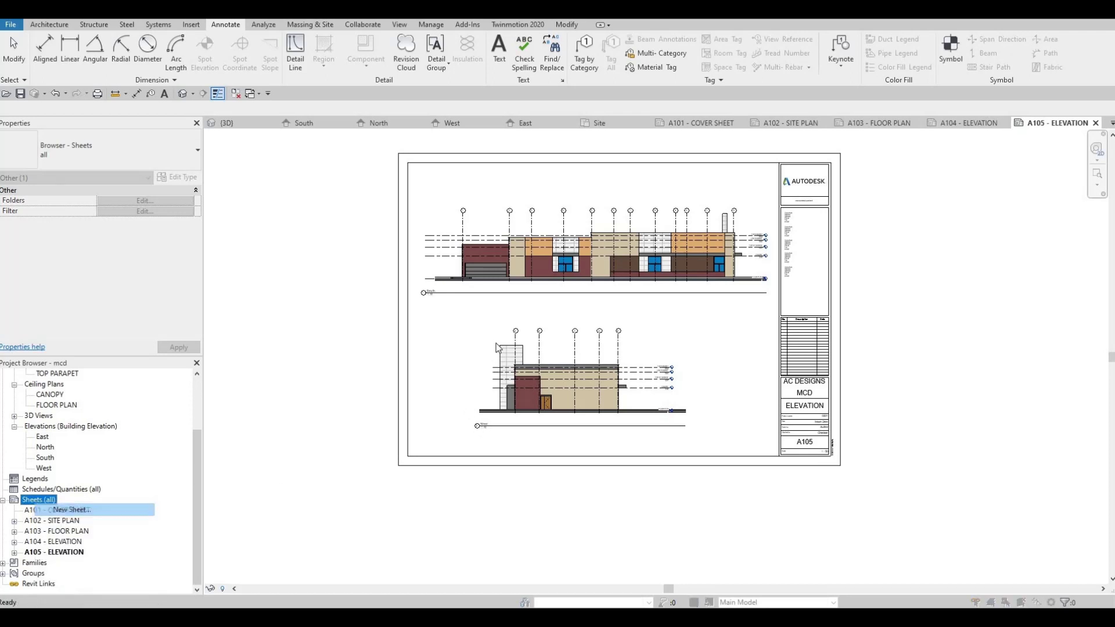
{"action": "key", "text": "Escape"}
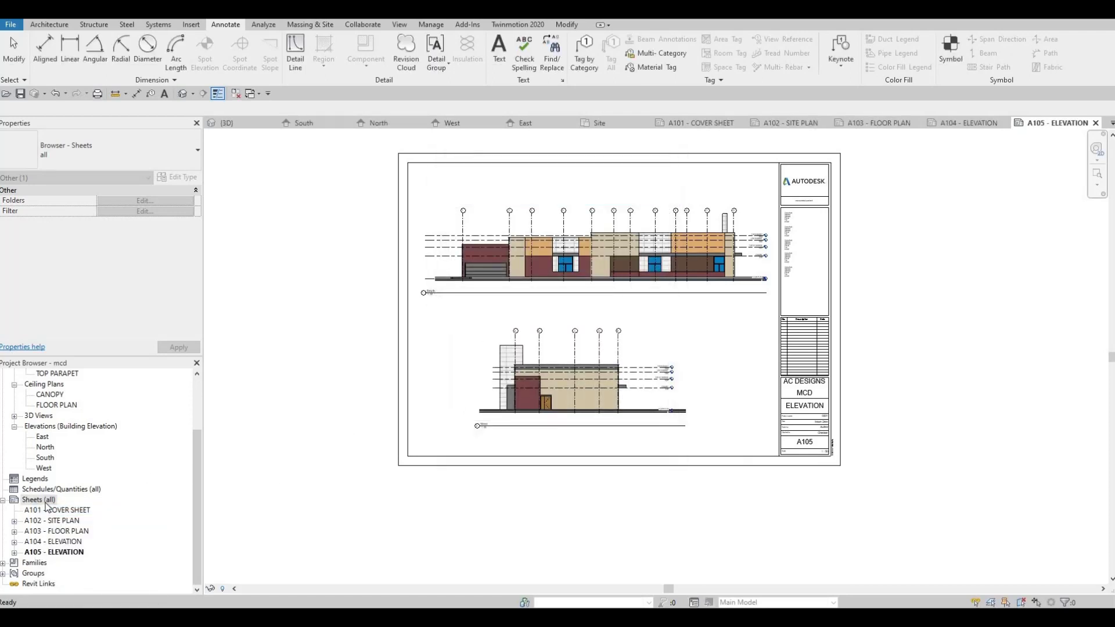
Create a new sheet with the A0 metric title block and name it SECTION.
{"action": "right_click", "coordinate": [47, 502]}
{"action": "left_click", "coordinate": [68, 510]}
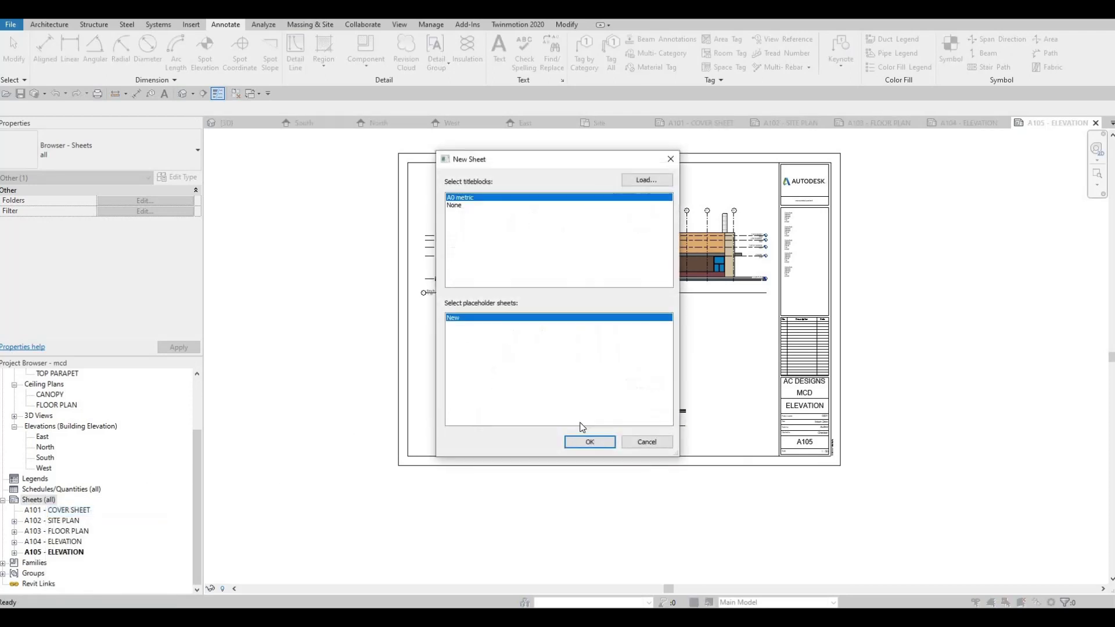
{"action": "left_click", "coordinate": [590, 441]}
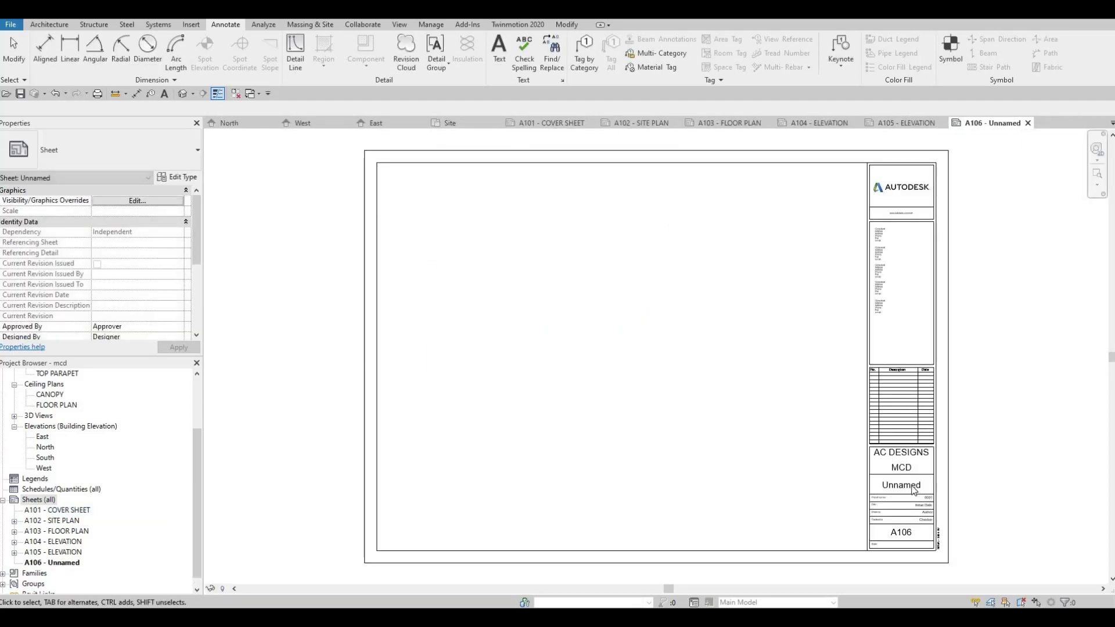
{"action": "left_click", "coordinate": [907, 492]}
{"action": "left_click", "coordinate": [904, 488]}
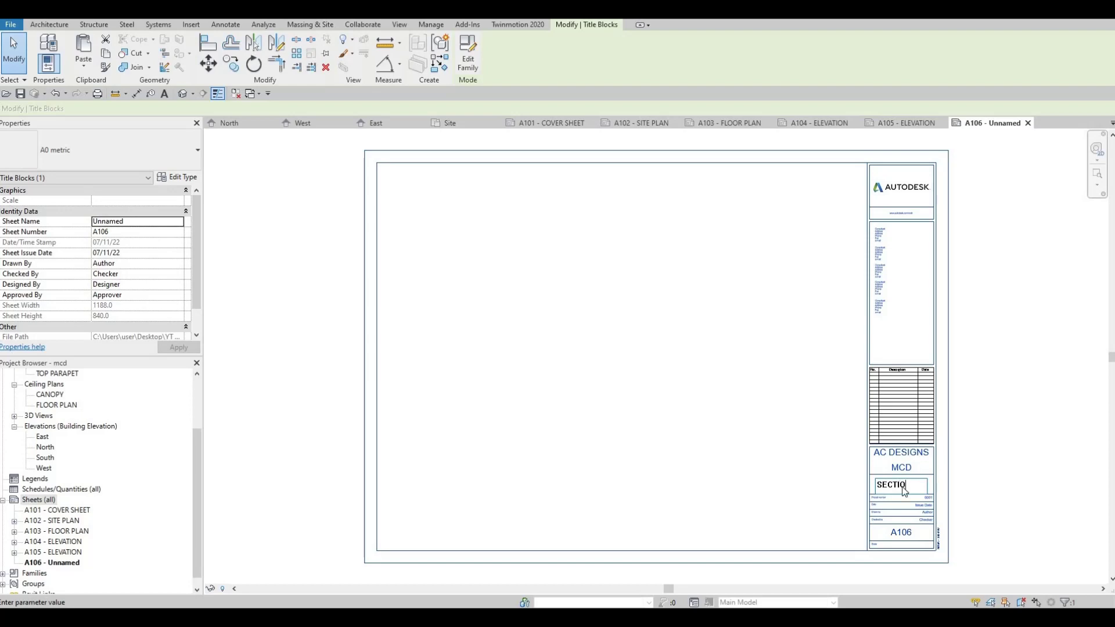
{"action": "key", "text": "Return"}
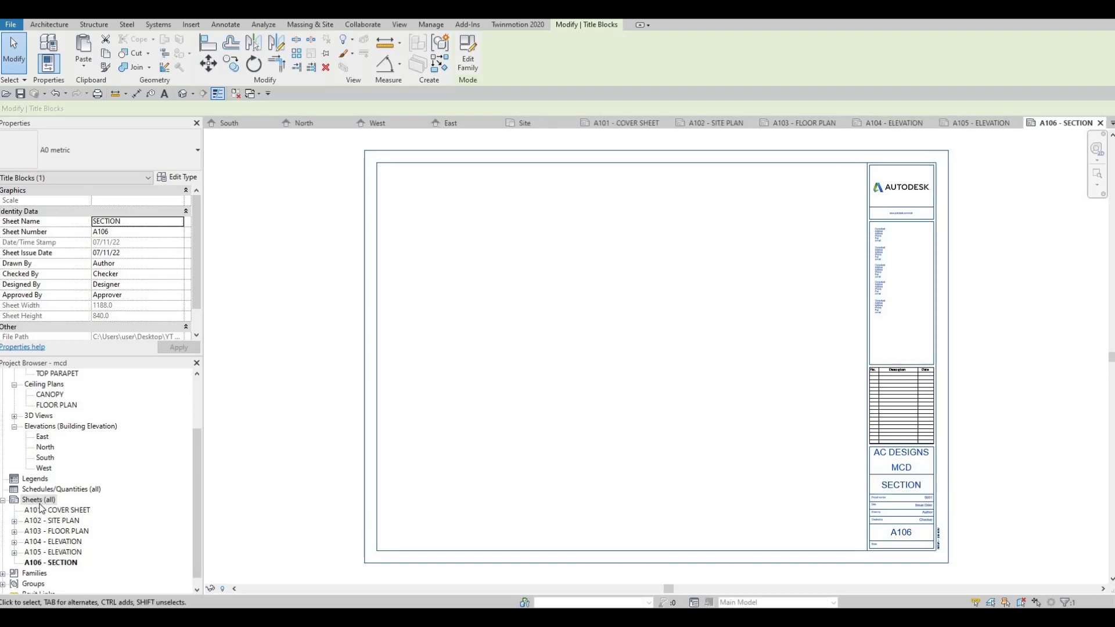
In the FLOOR PLAN view, draw a horizontal building section across the whole building just above grid C, looking toward grid E.
{"action": "scroll", "coordinate": [56, 438], "scroll_direction": "up", "scroll_amount": 2}
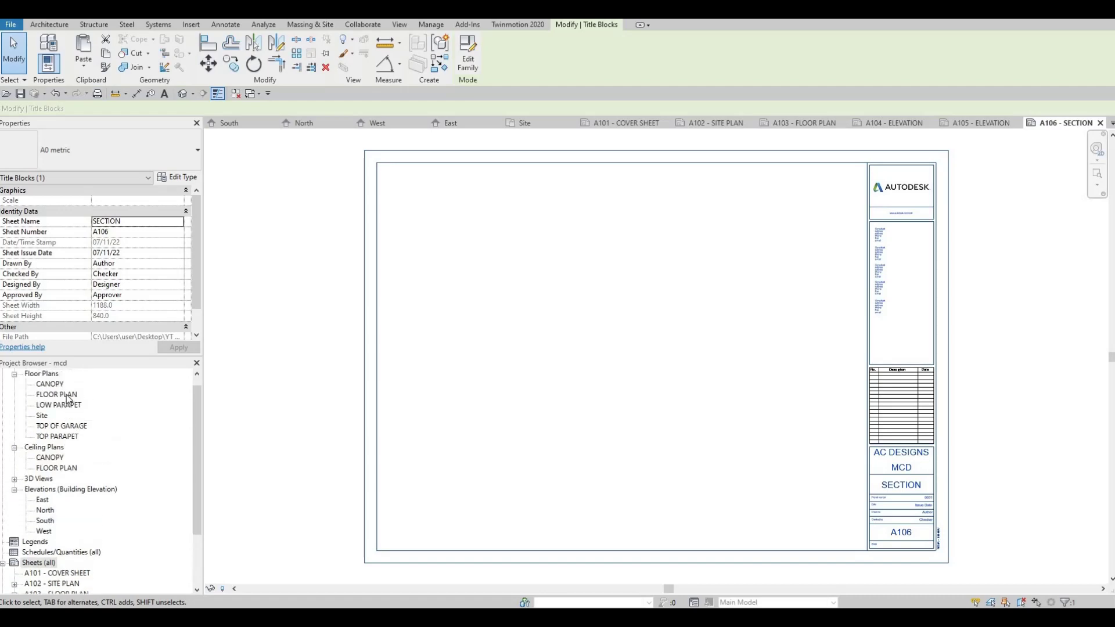
{"action": "double_click", "coordinate": [56, 395]}
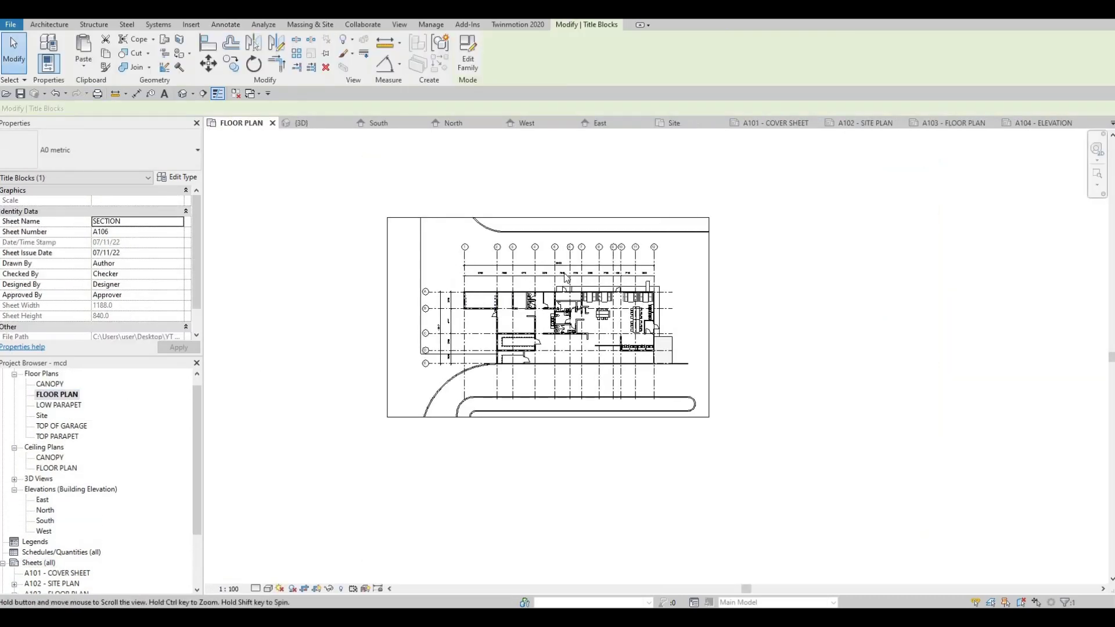
{"action": "left_click", "coordinate": [203, 94]}
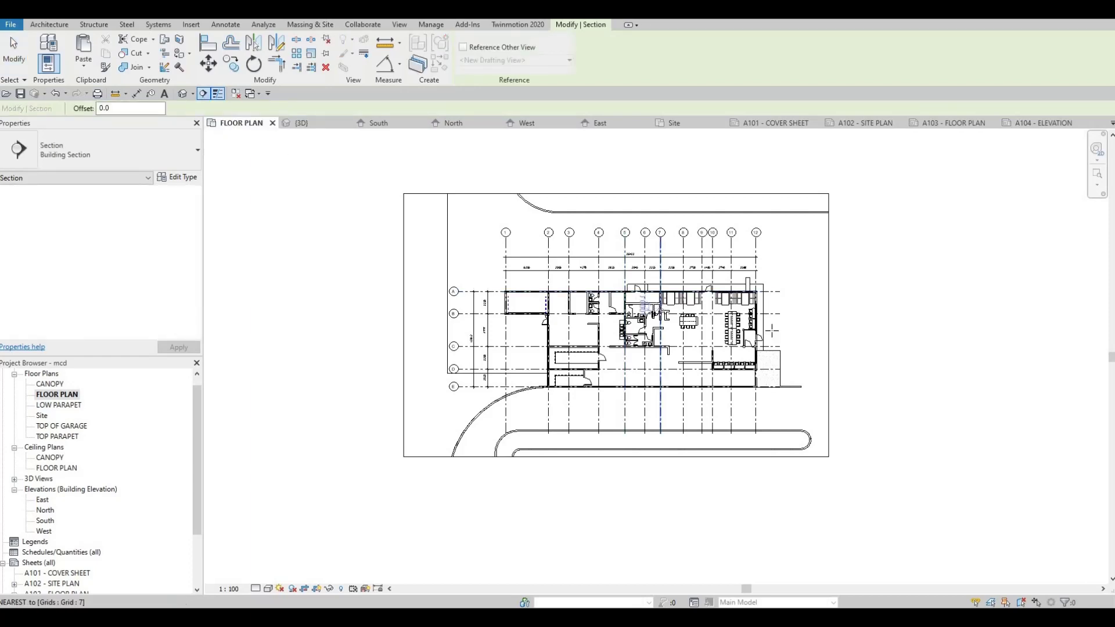
{"action": "scroll", "coordinate": [660, 307], "scroll_direction": "up", "scroll_amount": 4}
{"action": "left_click", "coordinate": [1008, 390]}
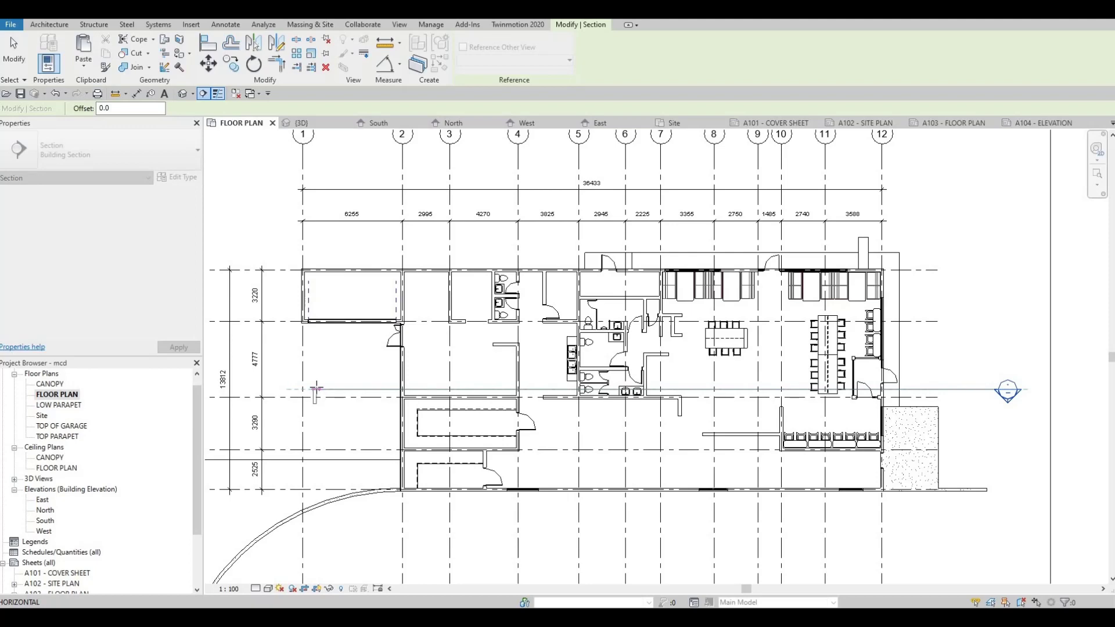
{"action": "left_click", "coordinate": [316, 389]}
{"action": "scroll", "coordinate": [619, 240], "scroll_direction": "down", "scroll_amount": 3}
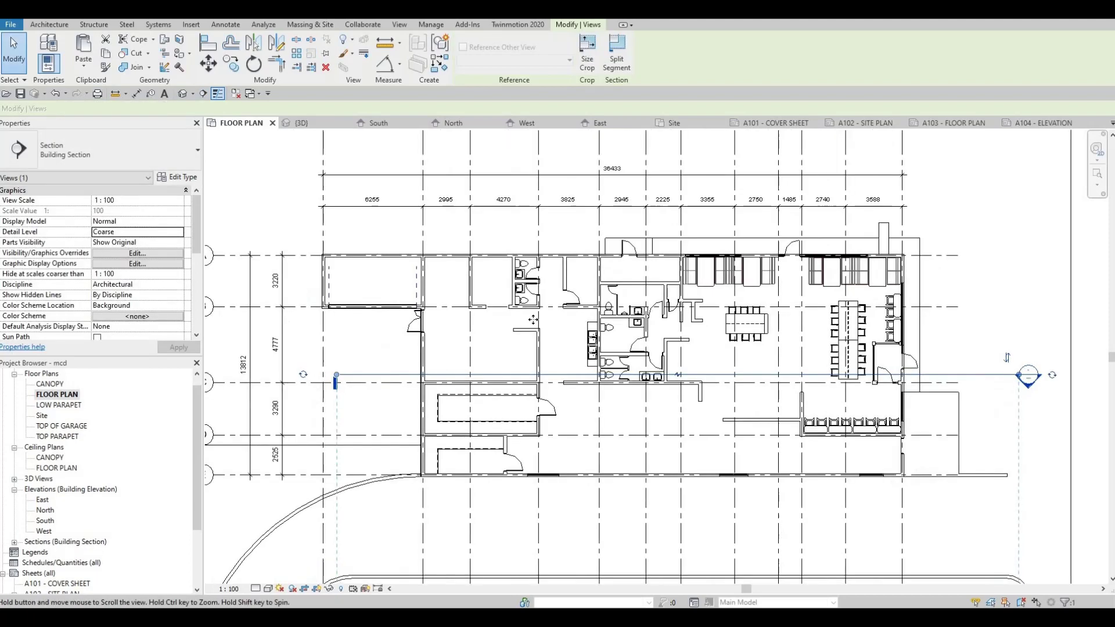
Draw a vertical building section through the whole building just beside grid 6, looking toward grid 12.
{"action": "left_click", "coordinate": [203, 94]}
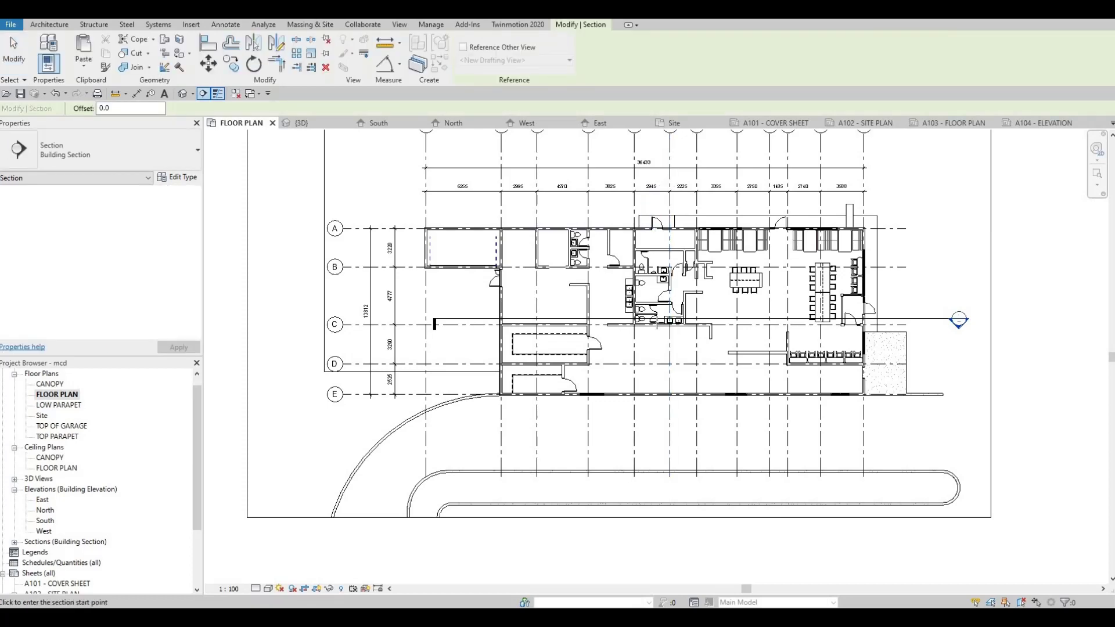
{"action": "left_click", "coordinate": [665, 174]}
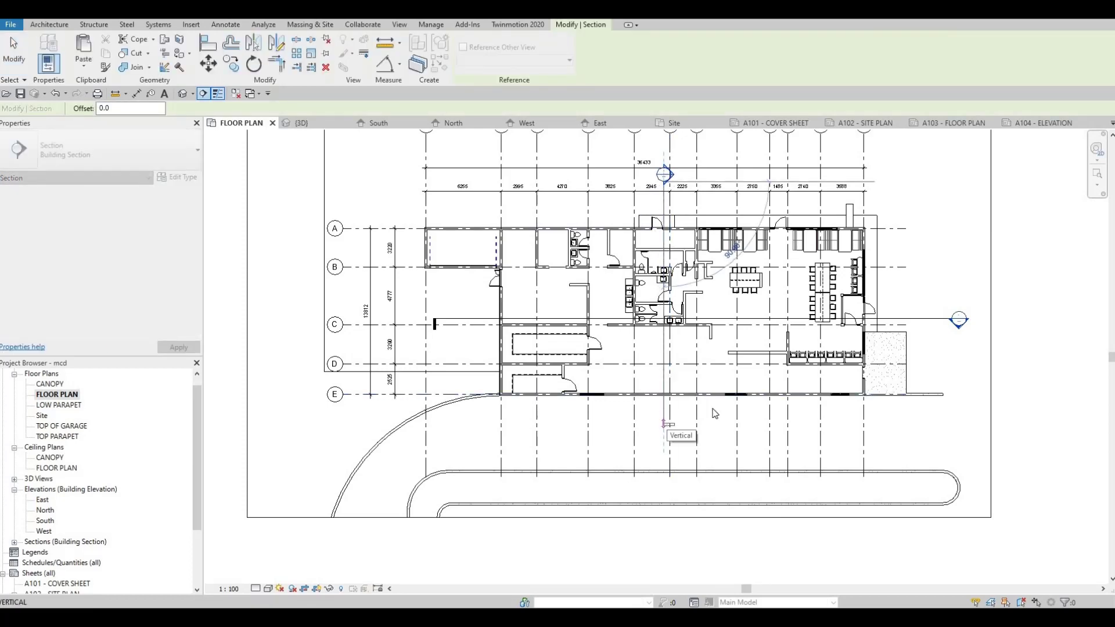
{"action": "left_click", "coordinate": [664, 424]}
{"action": "key", "text": "Escape"}
{"action": "scroll", "coordinate": [501, 430], "scroll_direction": "down", "scroll_amount": 2}
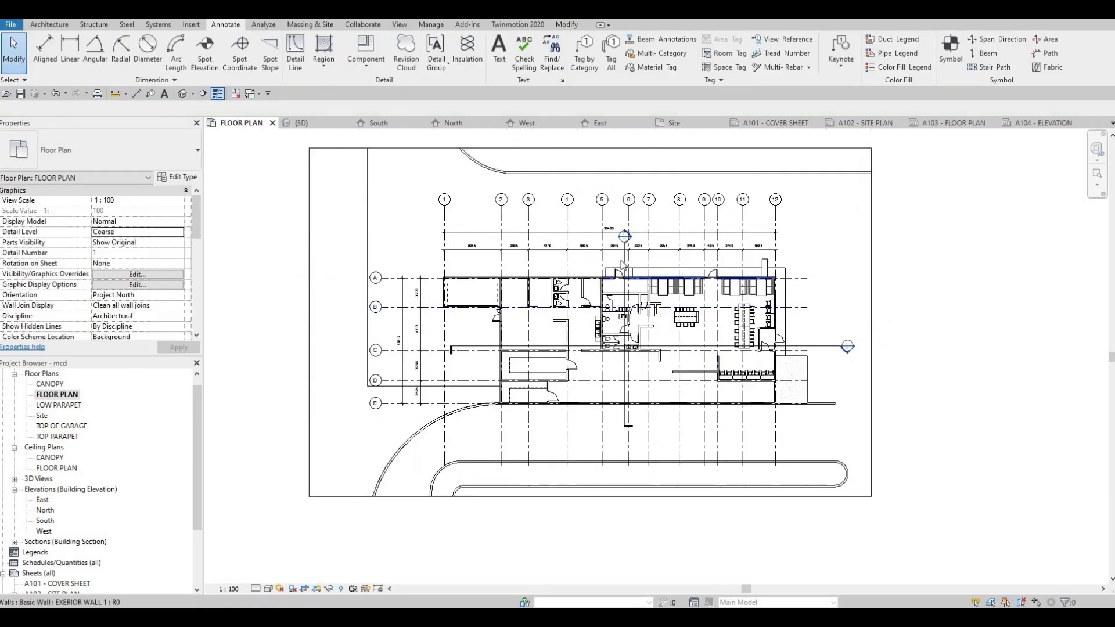
Shorten the vertical section's view depth so it ends just beyond the building's wall at grid 12.
{"action": "left_click", "coordinate": [623, 267]}
{"action": "scroll", "coordinate": [963, 327], "scroll_direction": "down", "scroll_amount": 2}
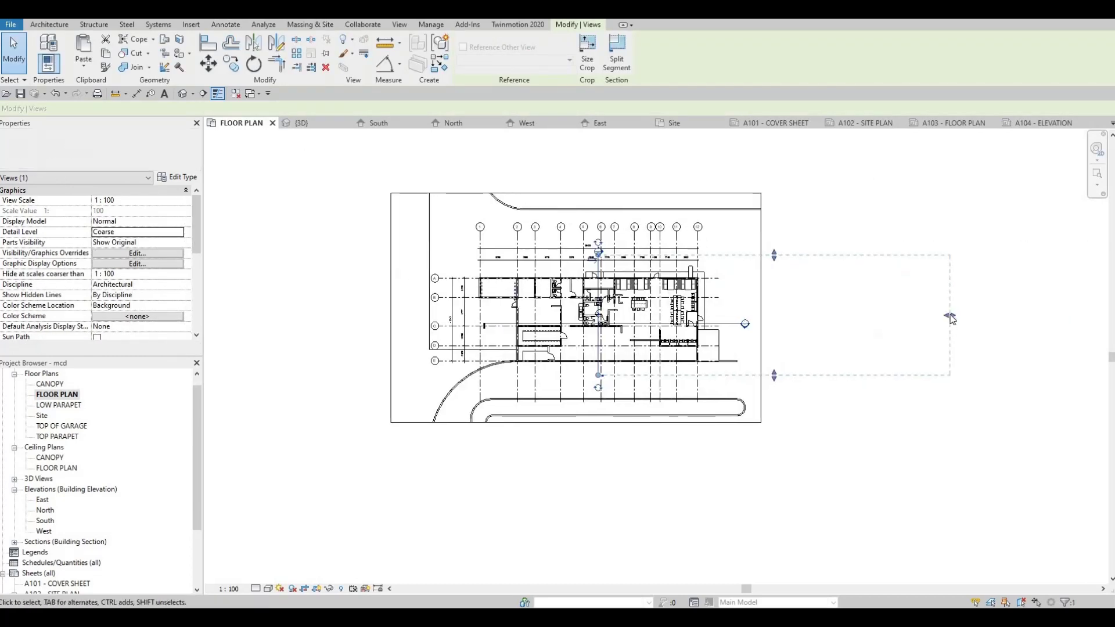
{"action": "mouse_move", "coordinate": [952, 320]}
{"action": "left_mouse_down"}
{"action": "mouse_move", "coordinate": [695, 319]}
{"action": "mouse_move", "coordinate": [718, 326]}
{"action": "left_mouse_up"}
{"action": "key", "text": "Escape"}
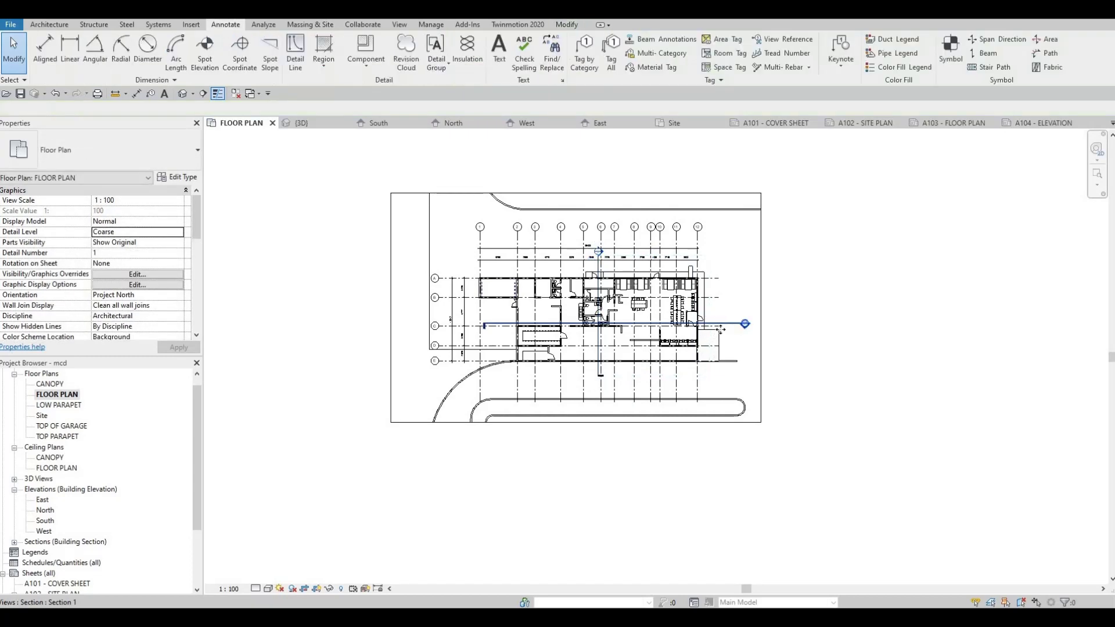
Shorten the horizontal section's view depth so it ends just beyond the exterior wall at grid E.
{"action": "left_click", "coordinate": [666, 324]}
{"action": "middle_click_drag", "start_coordinate": [636, 539], "coordinate": [671, 361]}
{"action": "scroll", "coordinate": [667, 356], "scroll_direction": "down", "scroll_amount": 1}
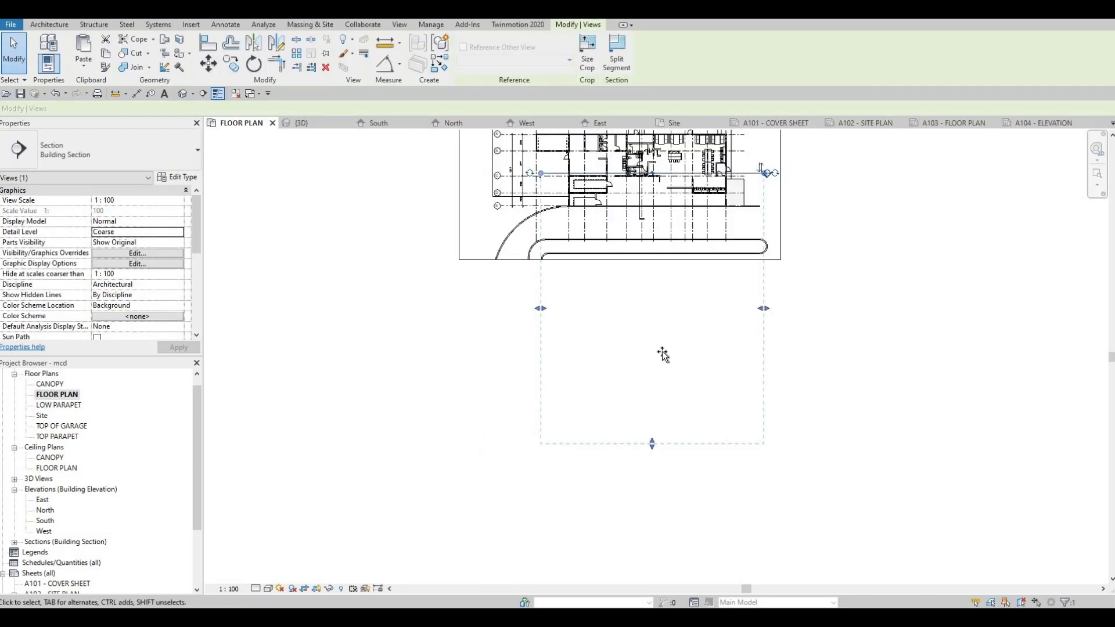
{"action": "mouse_move", "coordinate": [661, 219]}
{"action": "left_mouse_down"}
{"action": "mouse_move", "coordinate": [666, 188]}
{"action": "mouse_move", "coordinate": [665, 215]}
{"action": "left_mouse_up"}
{"action": "scroll", "coordinate": [654, 189], "scroll_direction": "up", "scroll_amount": 5}
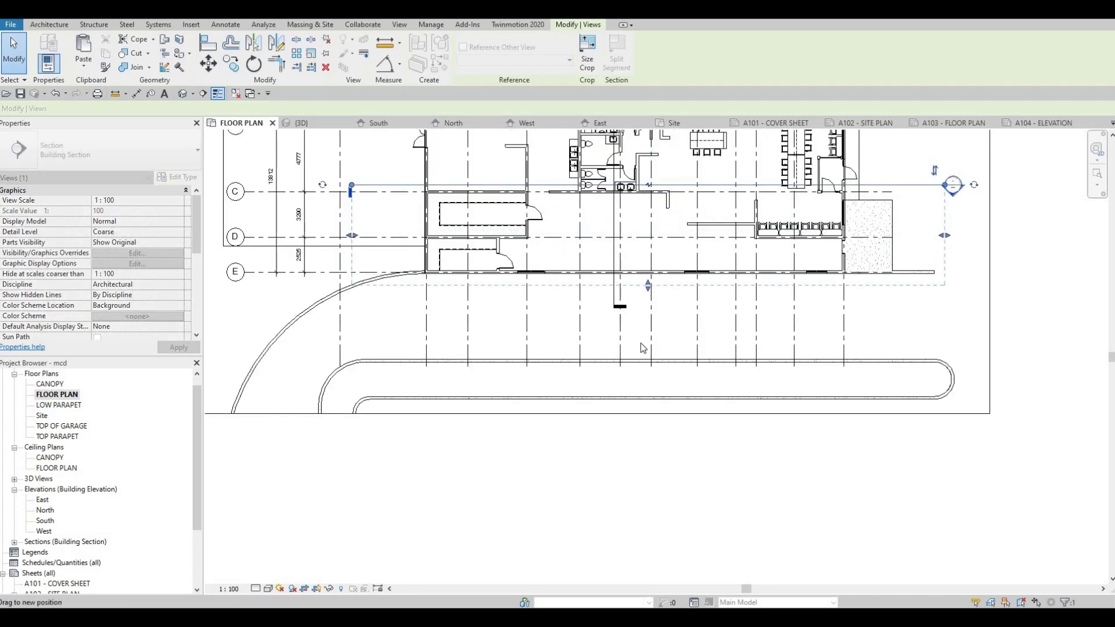
{"action": "left_click", "coordinate": [658, 335]}
{"action": "scroll", "coordinate": [659, 339], "scroll_direction": "down", "scroll_amount": 2}
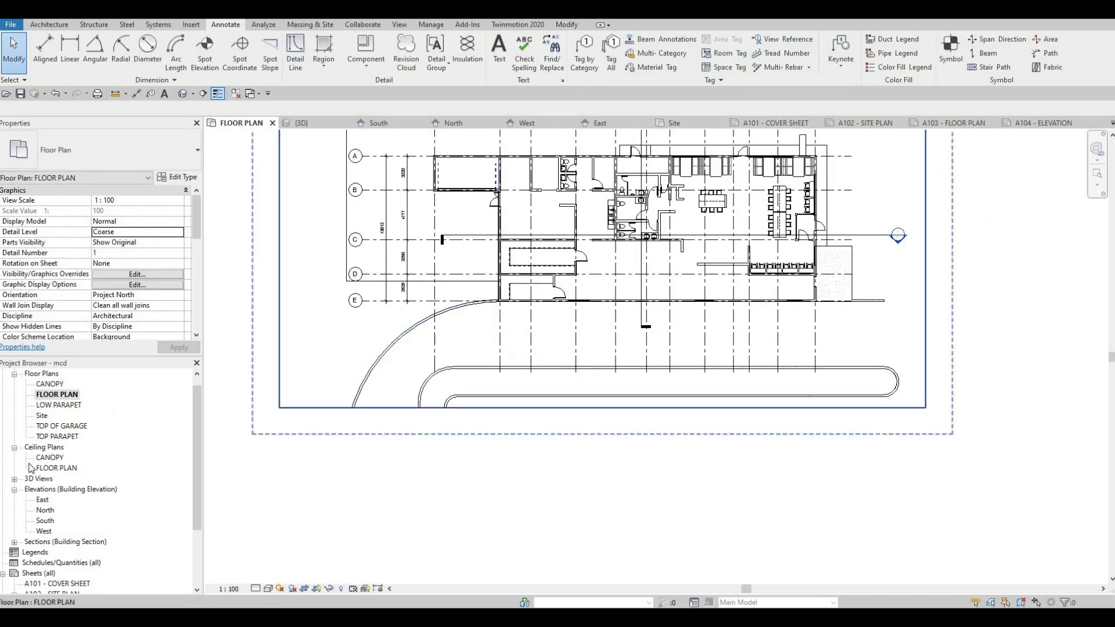
Open the Section 1 view and set its visual style to Consistent Colors.
{"action": "scroll", "coordinate": [35, 514], "scroll_direction": "down", "scroll_amount": 1}
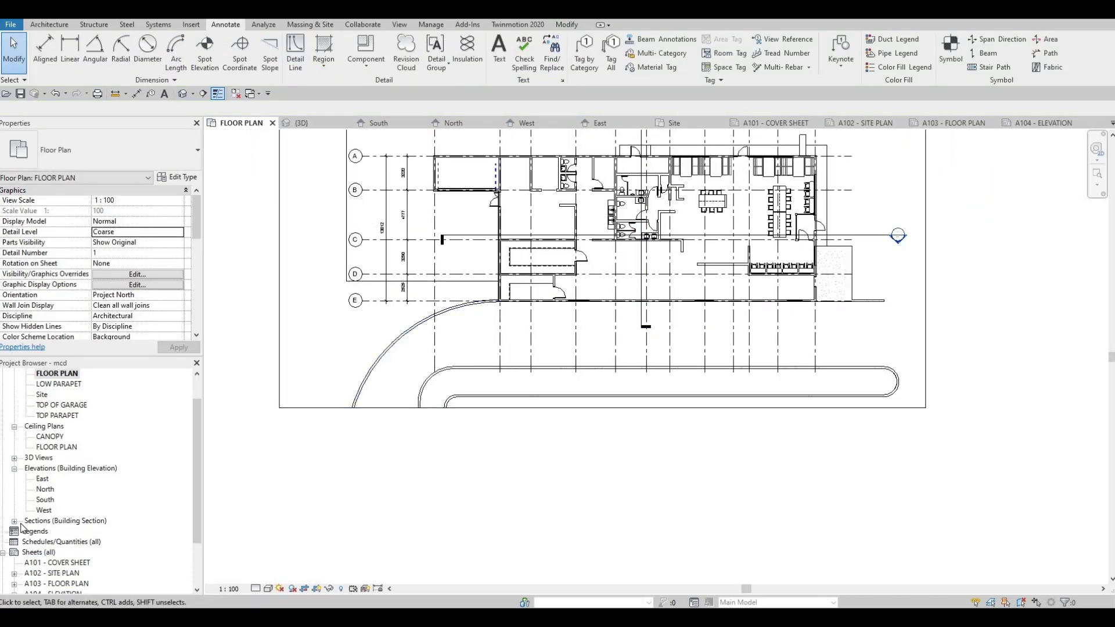
{"action": "left_click", "coordinate": [14, 523]}
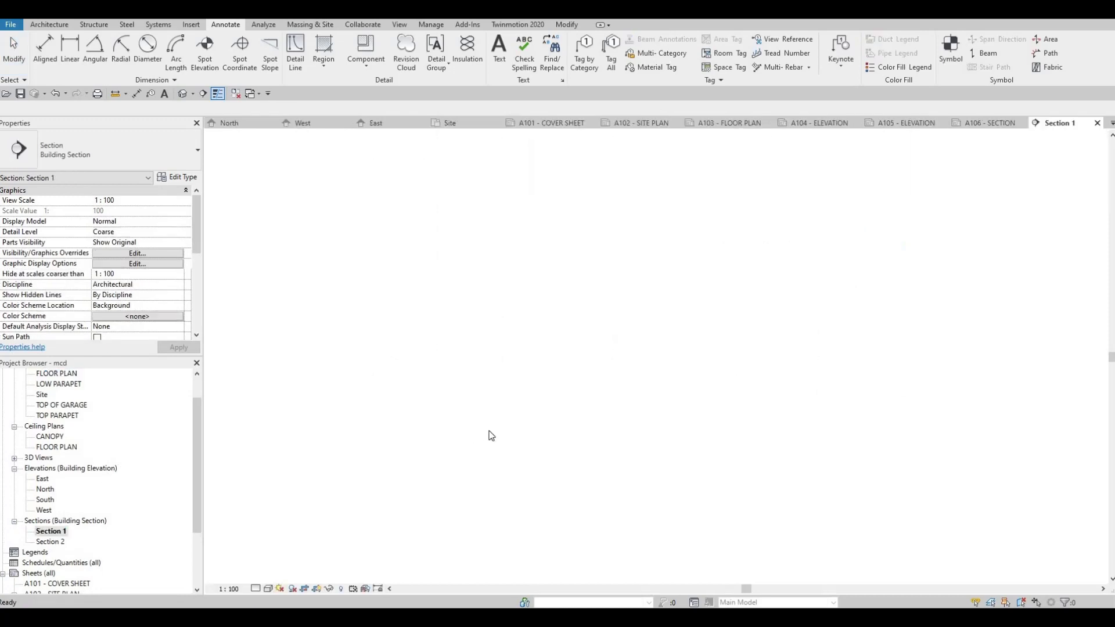
{"action": "middle_click_drag", "start_coordinate": [673, 306], "coordinate": [674, 338]}
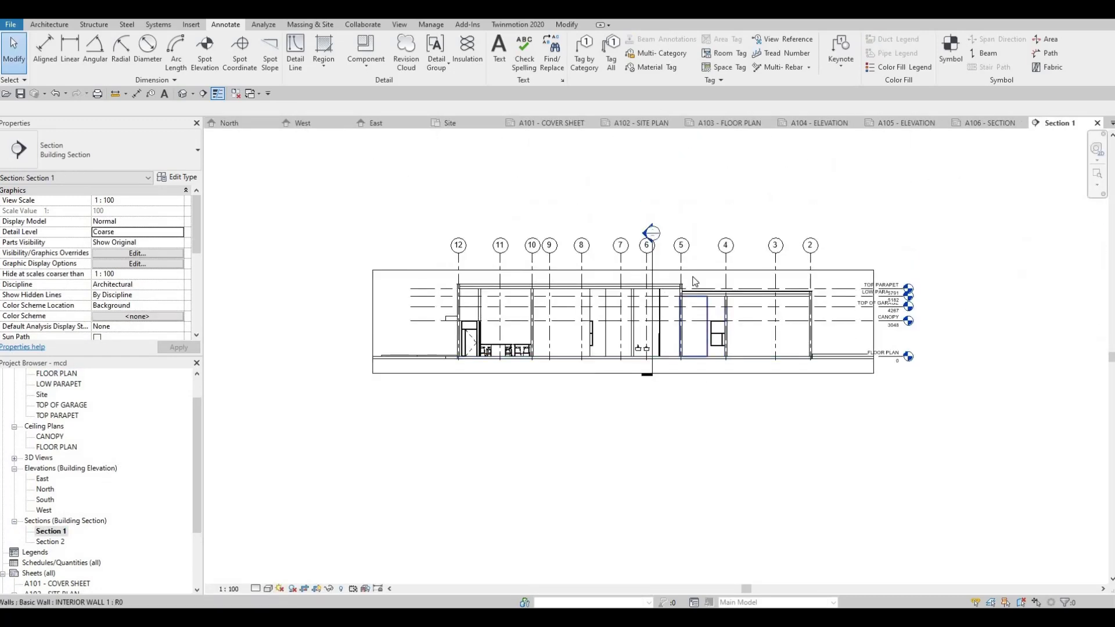
{"action": "scroll", "coordinate": [657, 274], "scroll_direction": "up", "scroll_amount": 1}
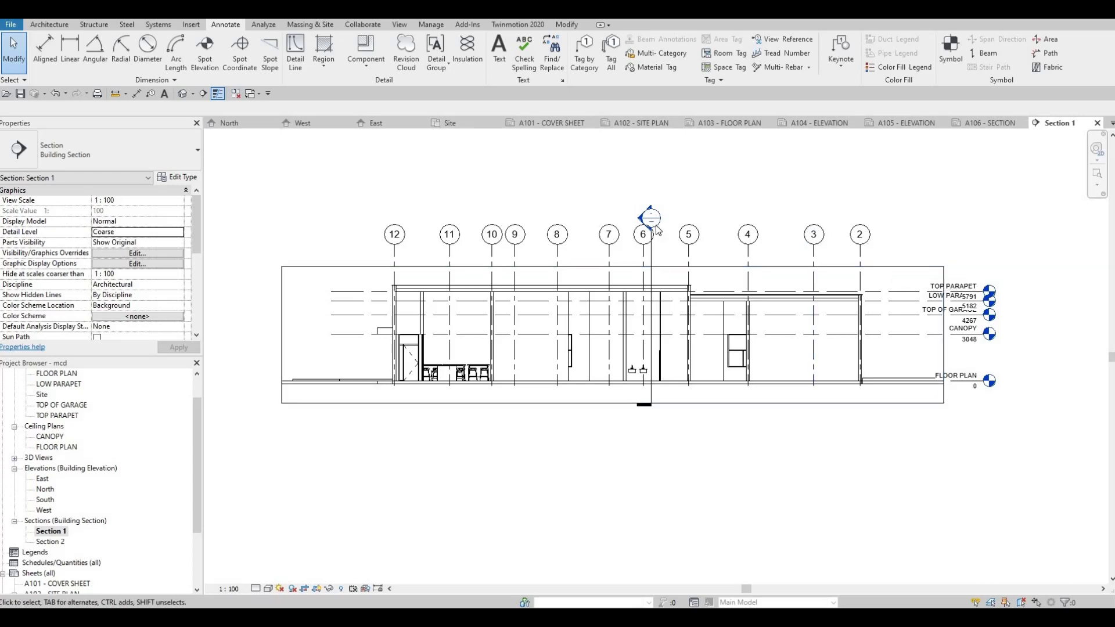
{"action": "scroll", "coordinate": [650, 218], "scroll_direction": "up", "scroll_amount": 4}
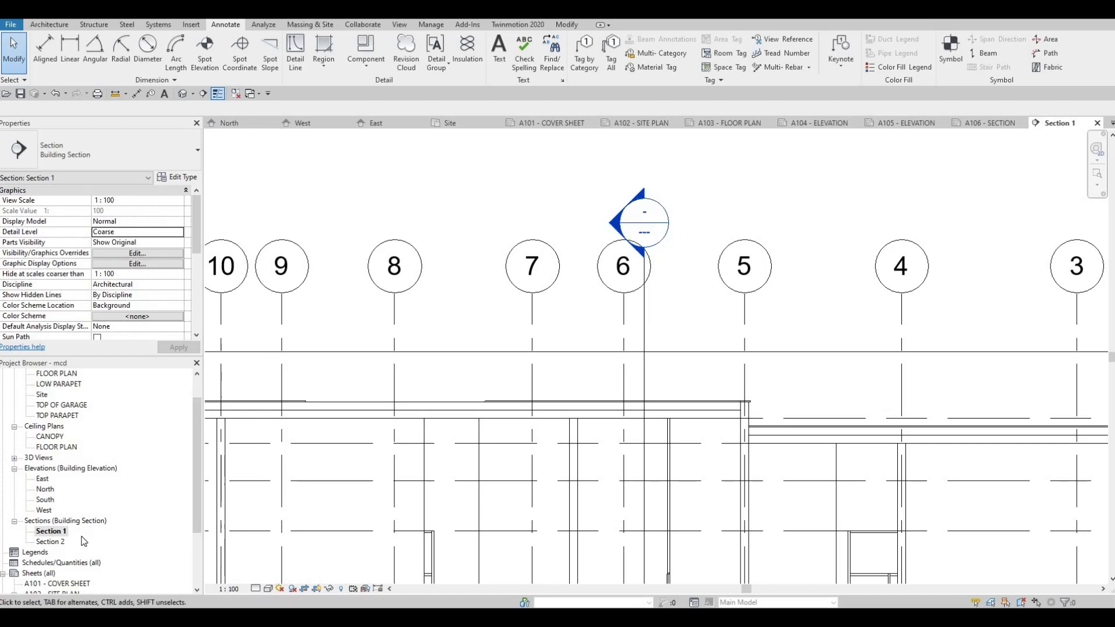
{"action": "scroll", "coordinate": [540, 346], "scroll_direction": "down", "scroll_amount": 4}
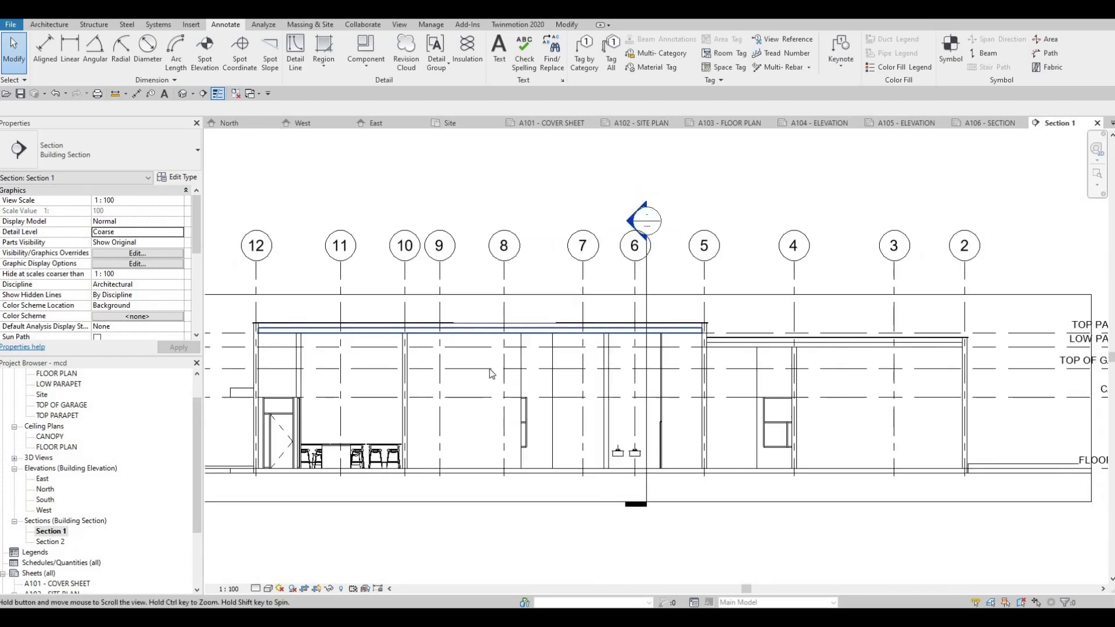
{"action": "left_click", "coordinate": [269, 588]}
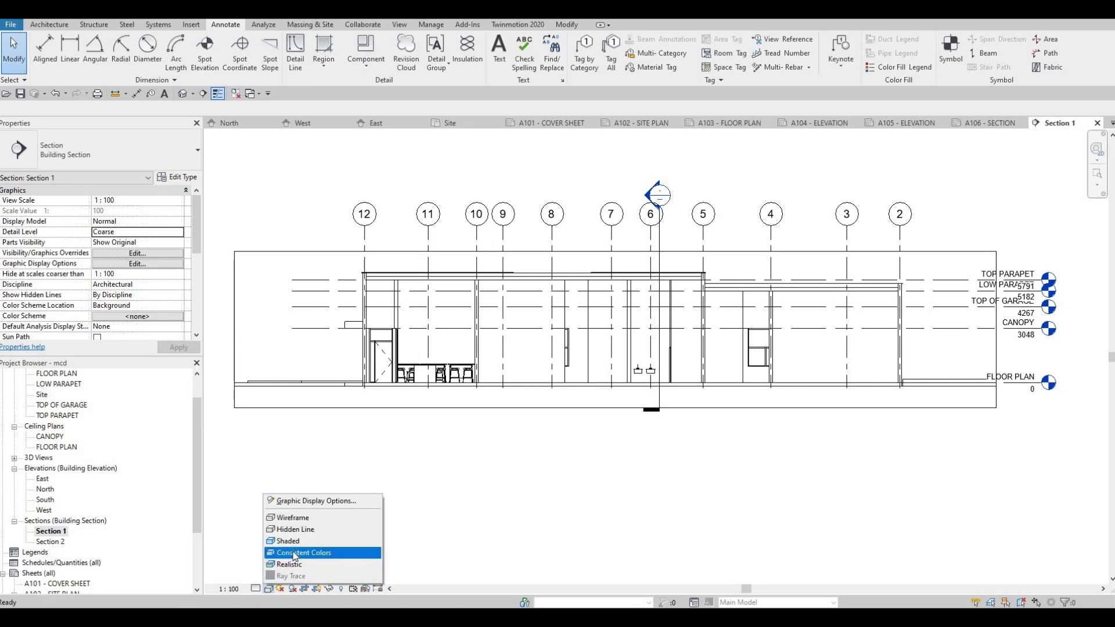
{"action": "left_click", "coordinate": [299, 553]}
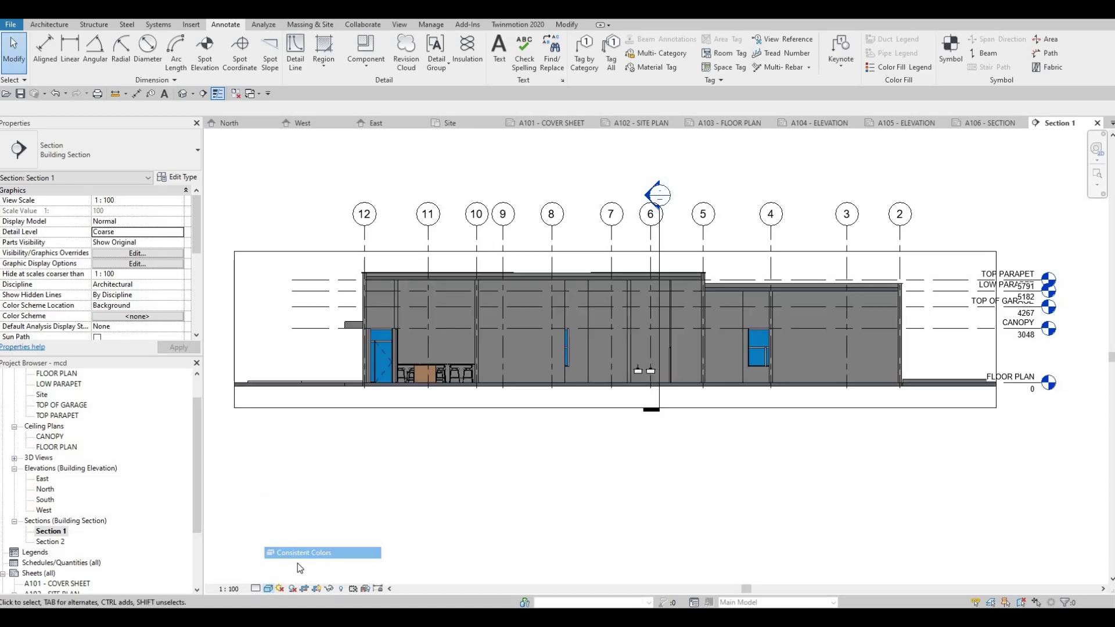
Open the Section 2 view and give it a coloured visual style matching Section 1.
{"action": "double_click", "coordinate": [52, 542]}
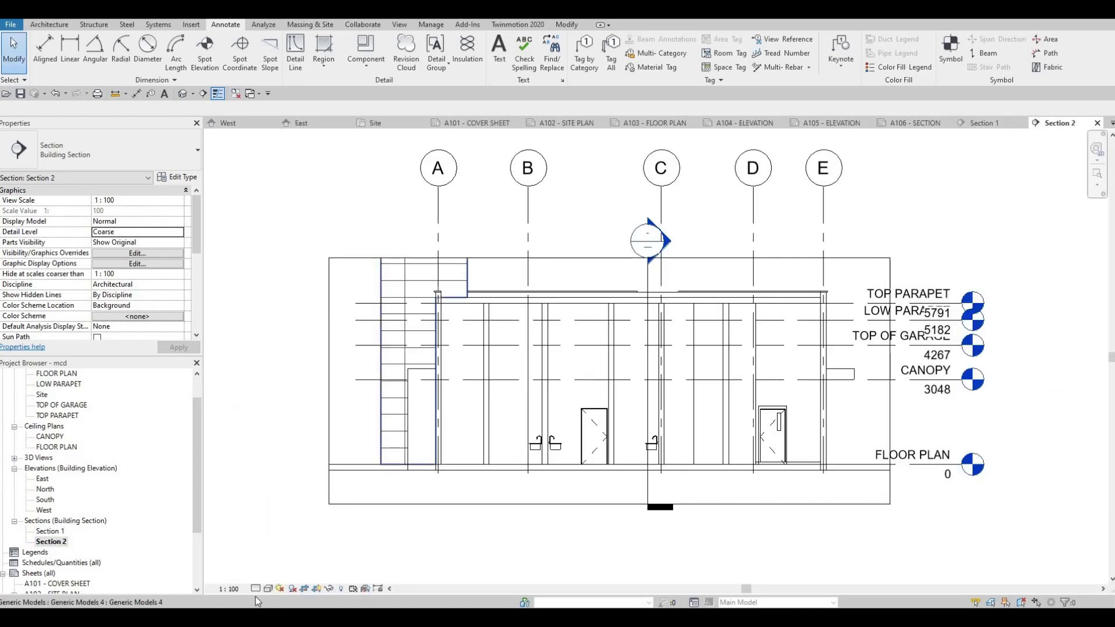
{"action": "left_click", "coordinate": [269, 588]}
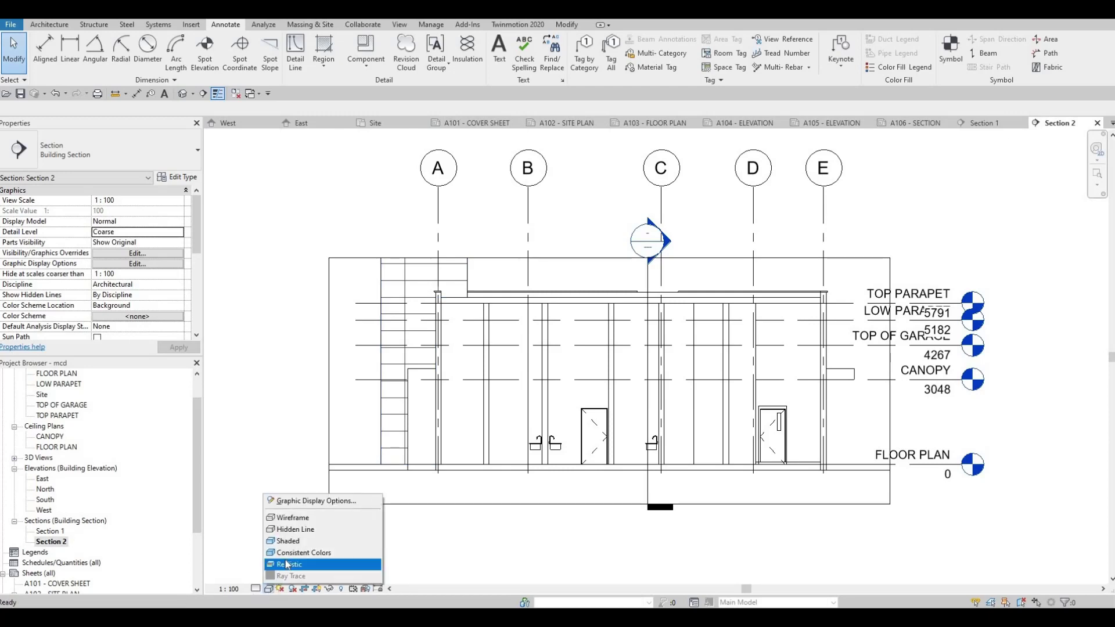
{"action": "left_click", "coordinate": [286, 561]}
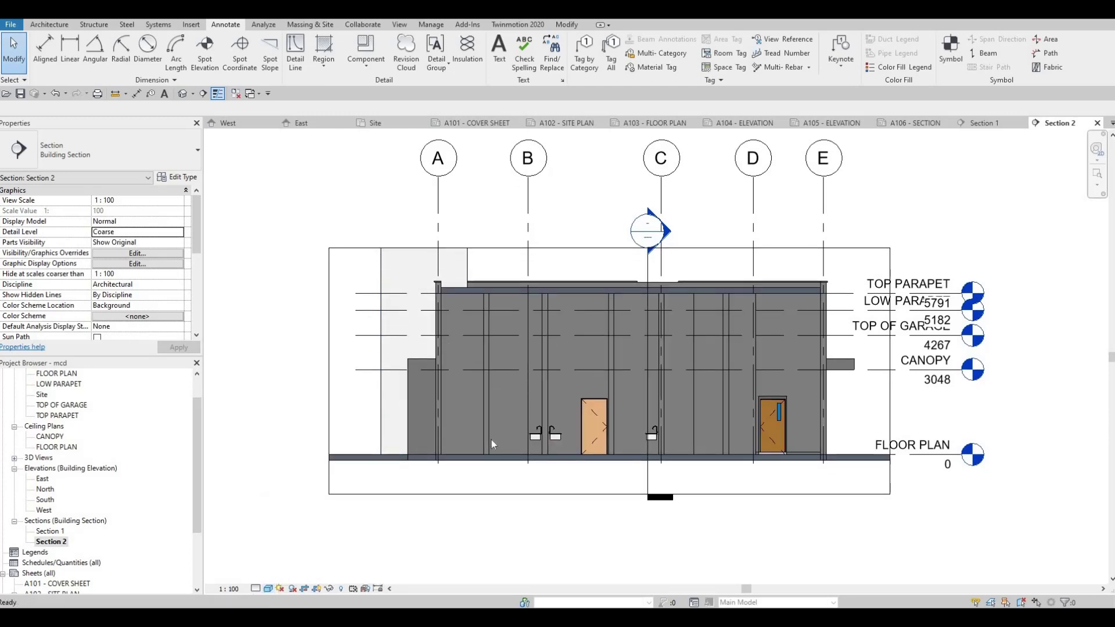
Extend the upper edge of Section 2's crop region above the tall tiled tower so the tower fits entirely inside.
{"action": "scroll", "coordinate": [500, 360], "scroll_direction": "down", "scroll_amount": 2}
{"action": "left_click", "coordinate": [589, 286]}
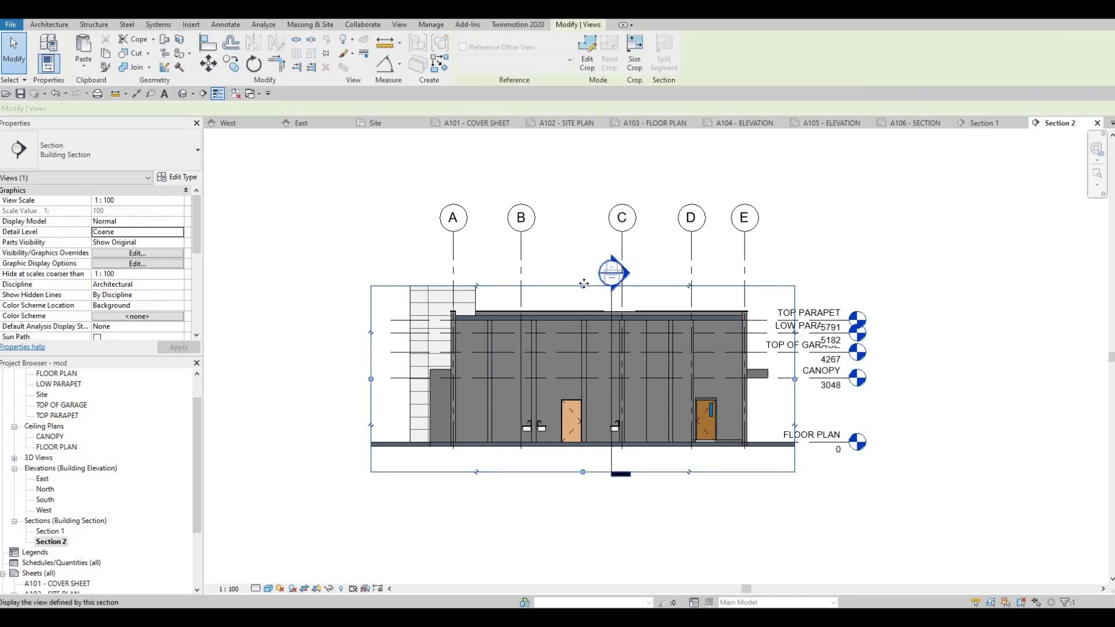
{"action": "left_click_drag", "start_coordinate": [584, 286], "coordinate": [558, 251]}
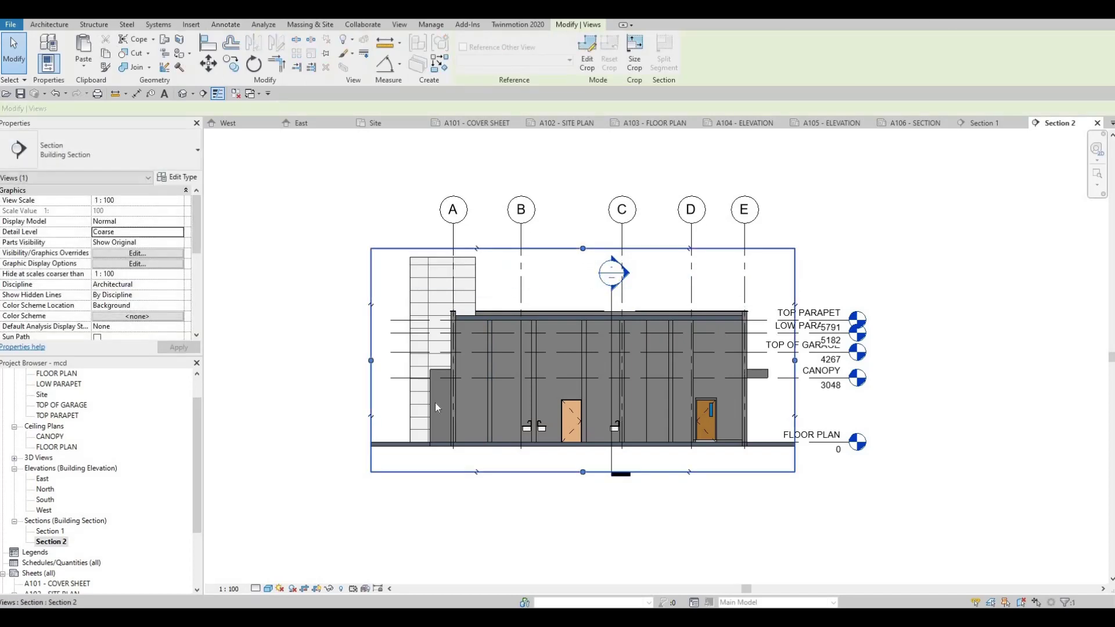
{"action": "key", "text": "Escape"}
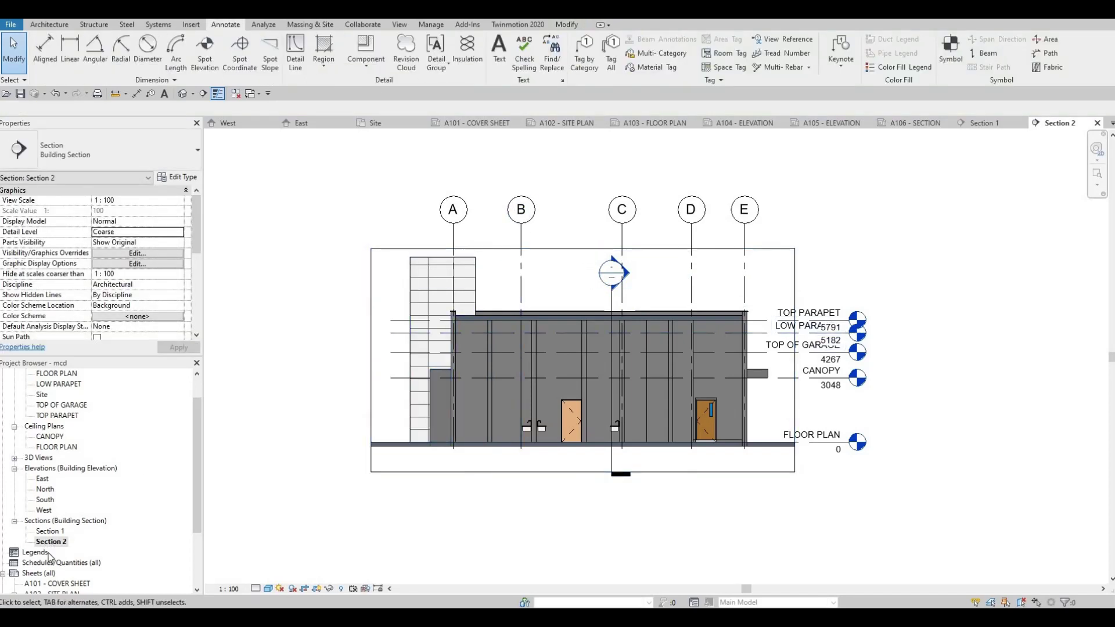
Open sheet A106 - SECTION and place Section 1 centred in its upper half.
{"action": "scroll", "coordinate": [49, 557], "scroll_direction": "down", "scroll_amount": 3}
{"action": "double_click", "coordinate": [51, 552]}
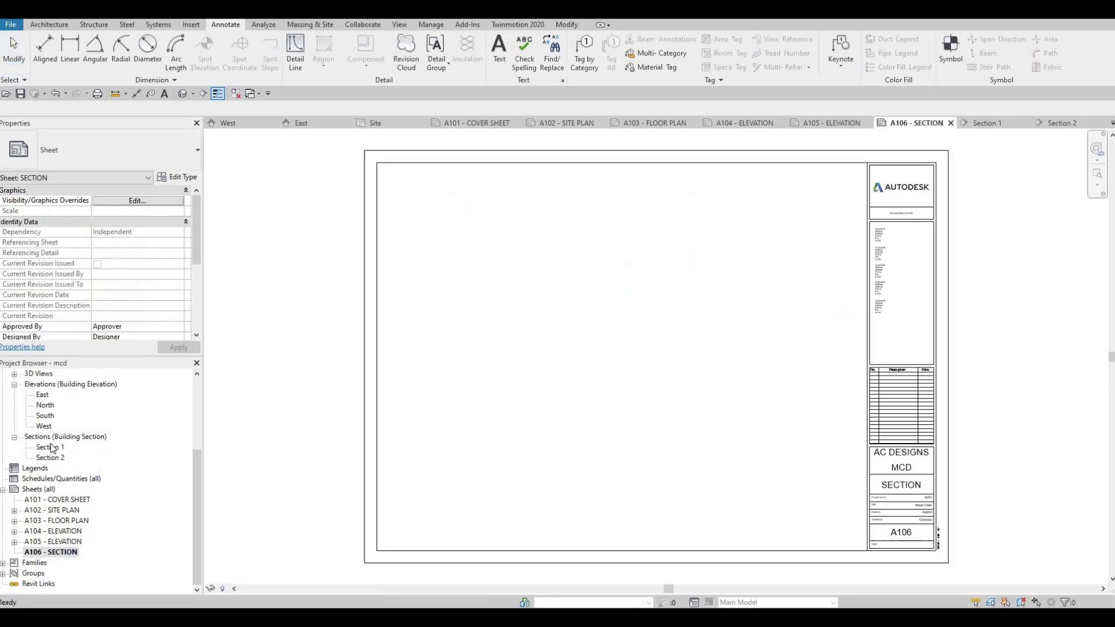
{"action": "left_click", "coordinate": [50, 447]}
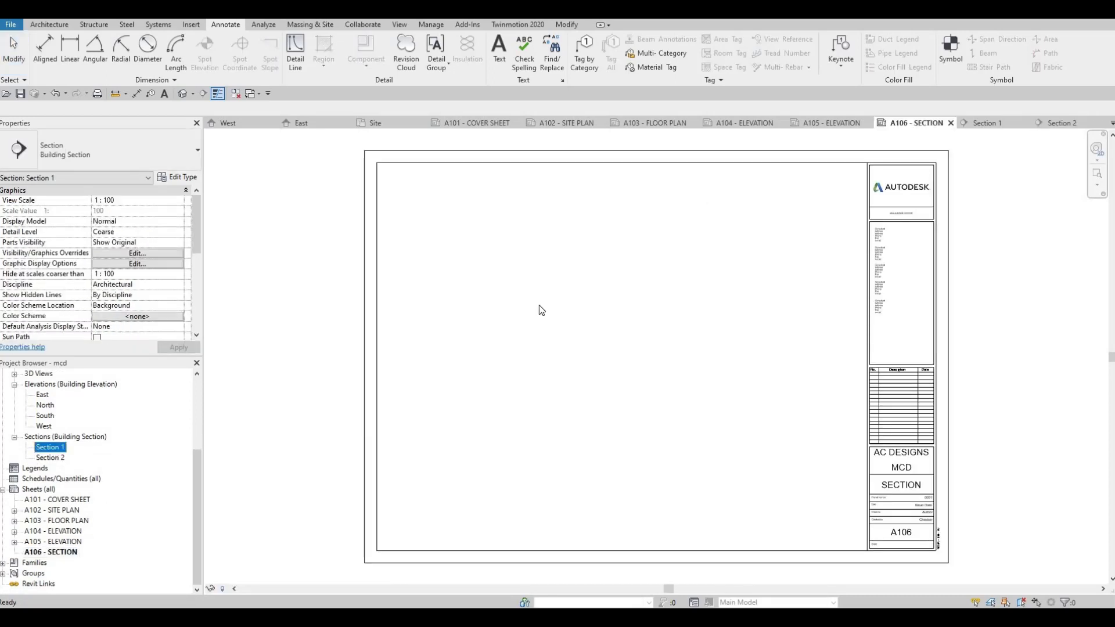
{"action": "left_click_drag", "start_coordinate": [541, 317], "coordinate": [629, 276]}
{"action": "left_click", "coordinate": [628, 276]}
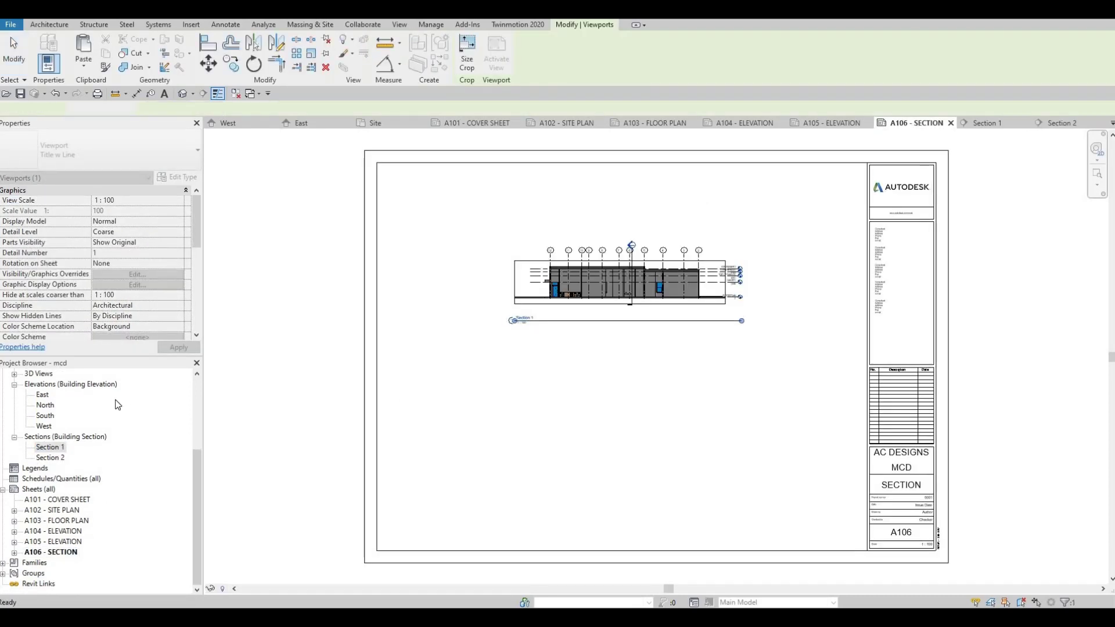
Open the Section 1 view and set its view scale to 1 : 50.
{"action": "left_click", "coordinate": [51, 458]}
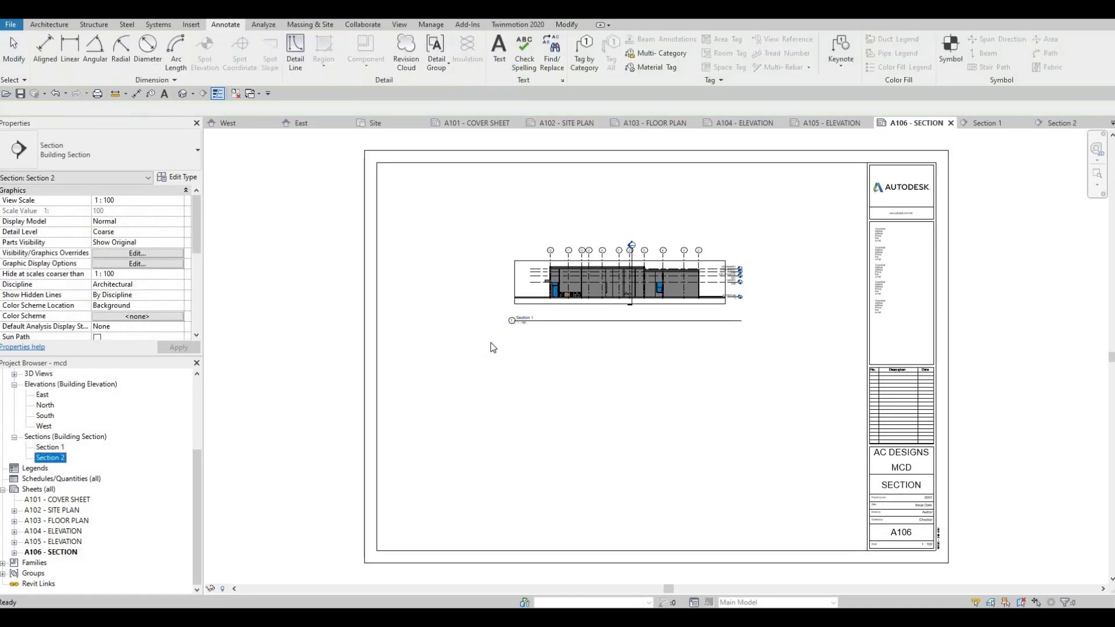
{"action": "scroll", "coordinate": [559, 312], "scroll_direction": "up", "scroll_amount": 2}
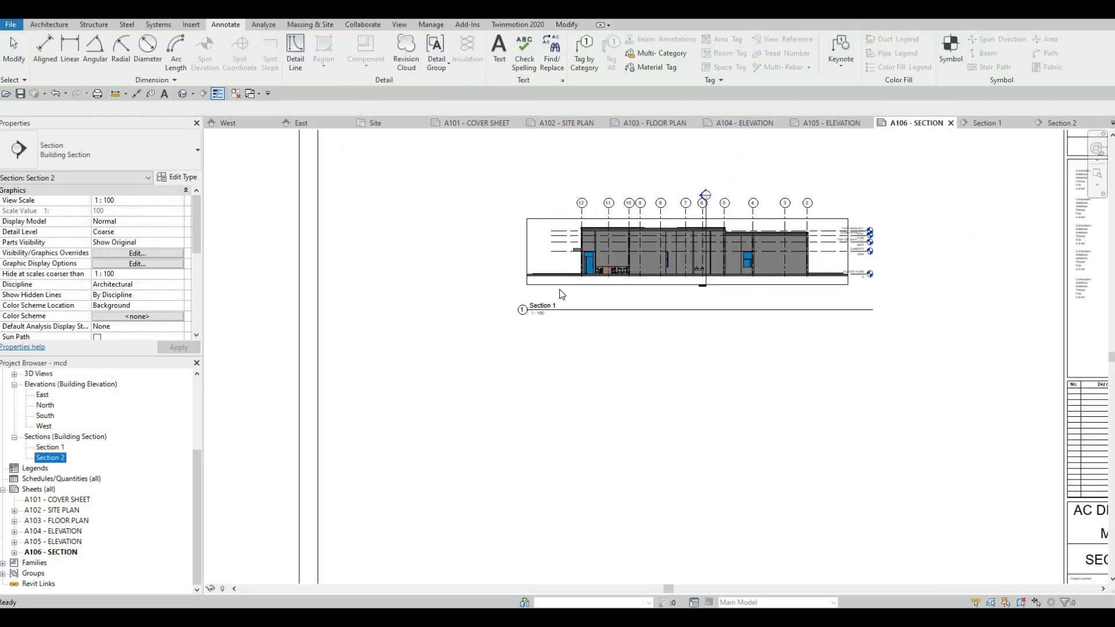
{"action": "double_click", "coordinate": [56, 449]}
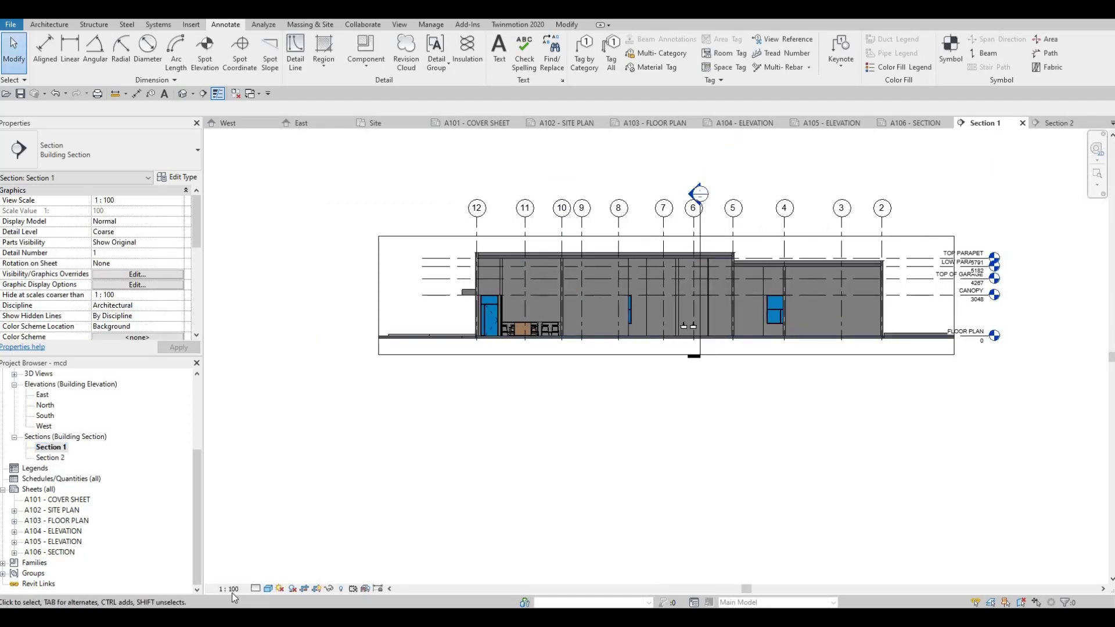
{"action": "left_click", "coordinate": [231, 589]}
{"action": "left_click", "coordinate": [238, 498]}
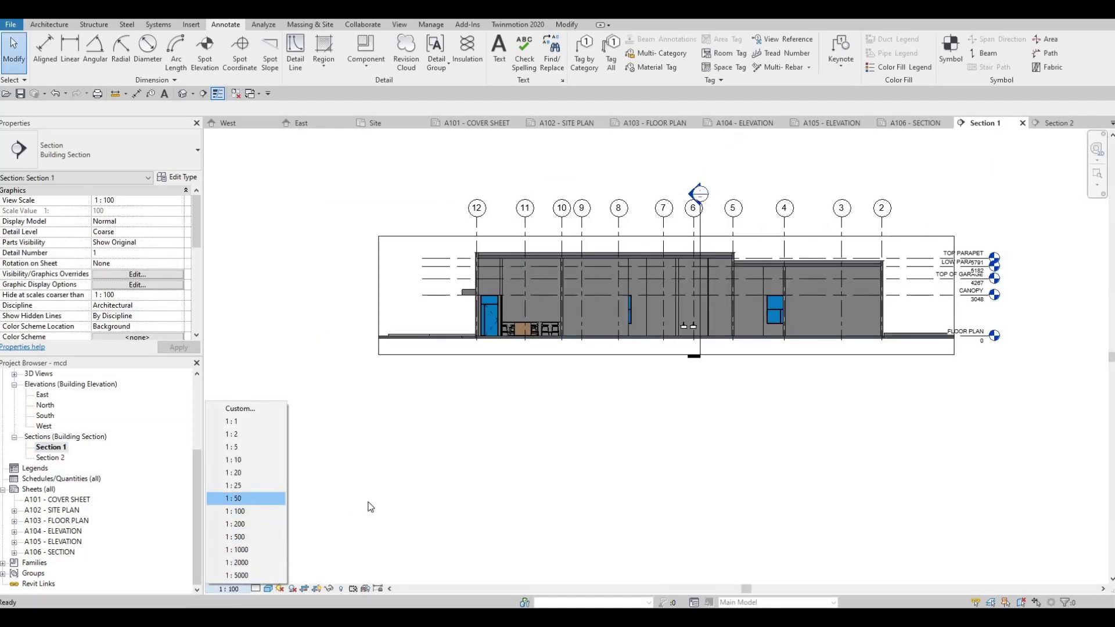
Open the Section 2 view and set its view scale to 1 : 50.
{"action": "double_click", "coordinate": [49, 459]}
{"action": "left_click", "coordinate": [228, 589]}
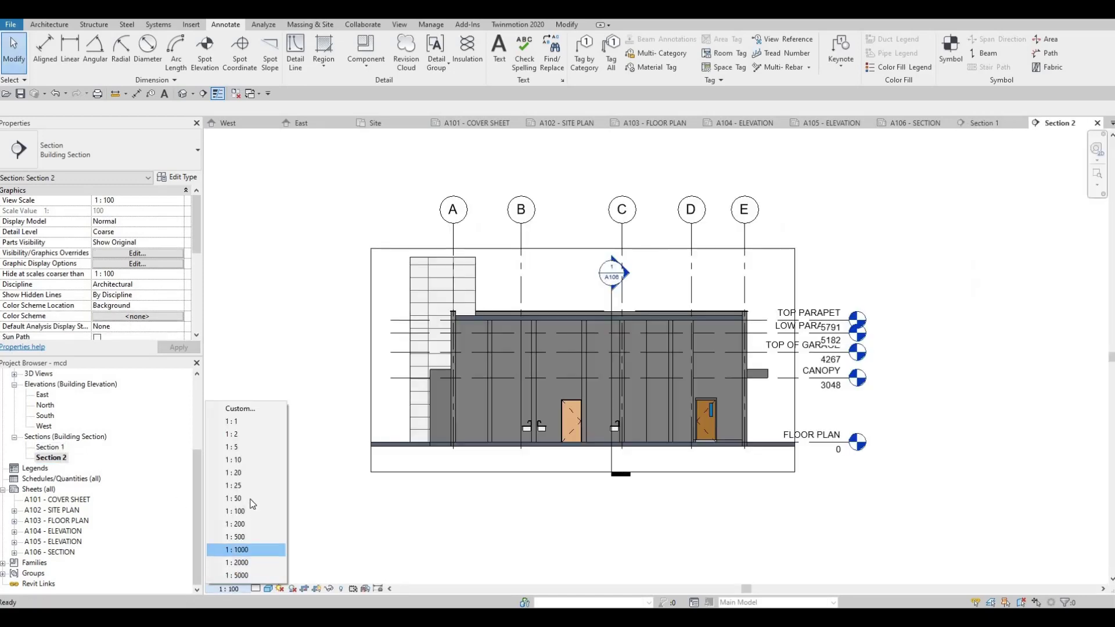
{"action": "left_click", "coordinate": [246, 499]}
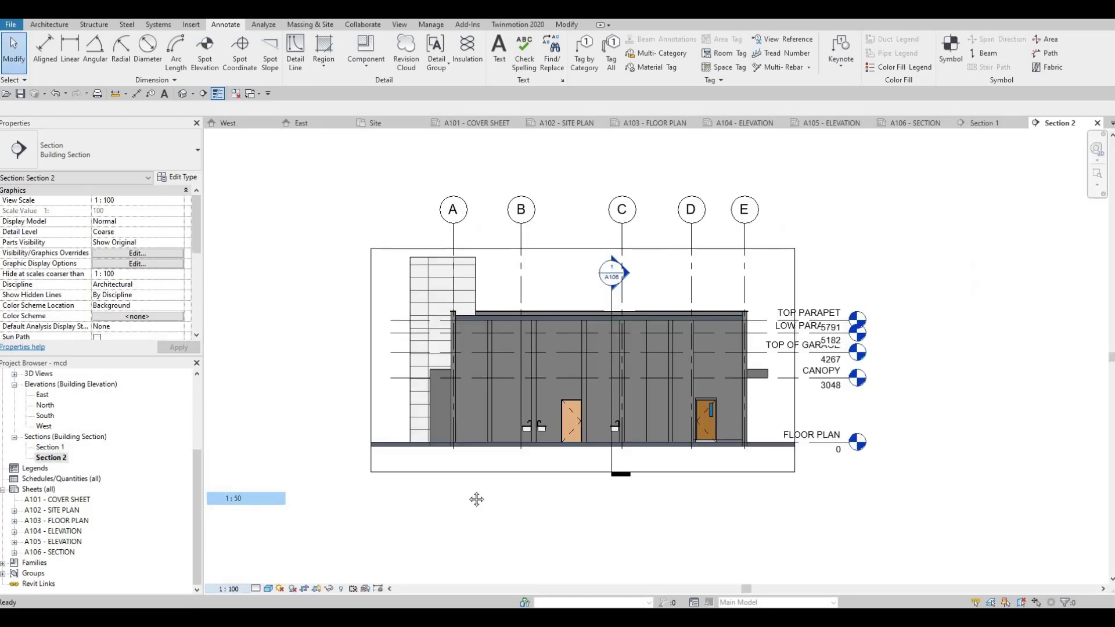
{"action": "middle_click_drag", "start_coordinate": [477, 500], "coordinate": [564, 451]}
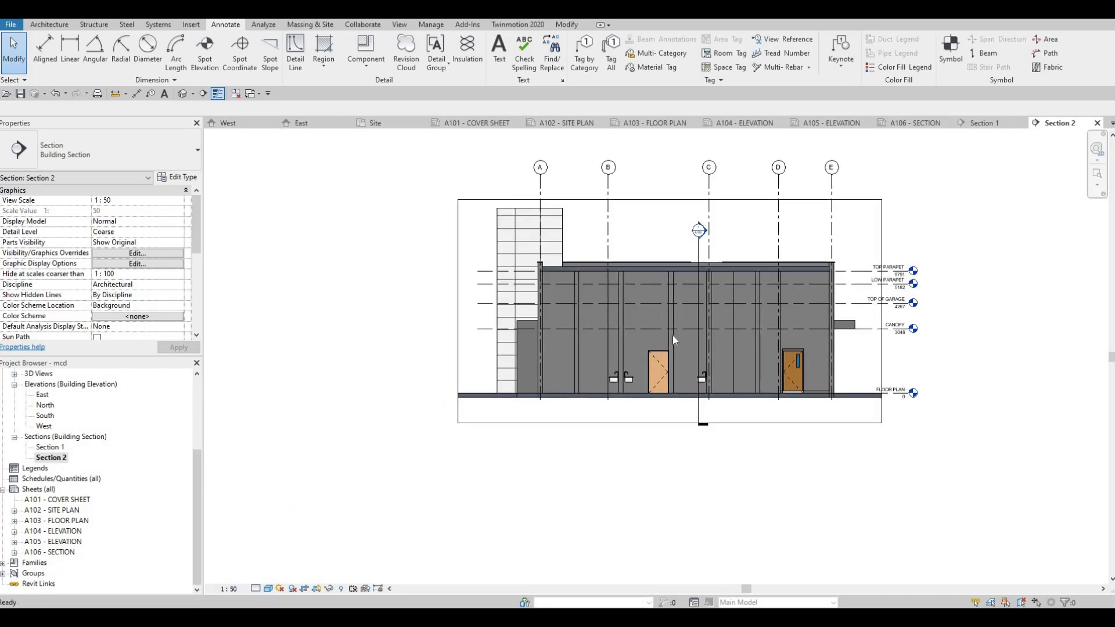
Return to sheet A106 - SECTION and move the enlarged Section 1 viewport clear of the title block, inside the border.
{"action": "key", "text": "ctrl+Tab"}
{"action": "scroll", "coordinate": [583, 364], "scroll_direction": "down", "scroll_amount": 2}
{"action": "left_click", "coordinate": [690, 249]}
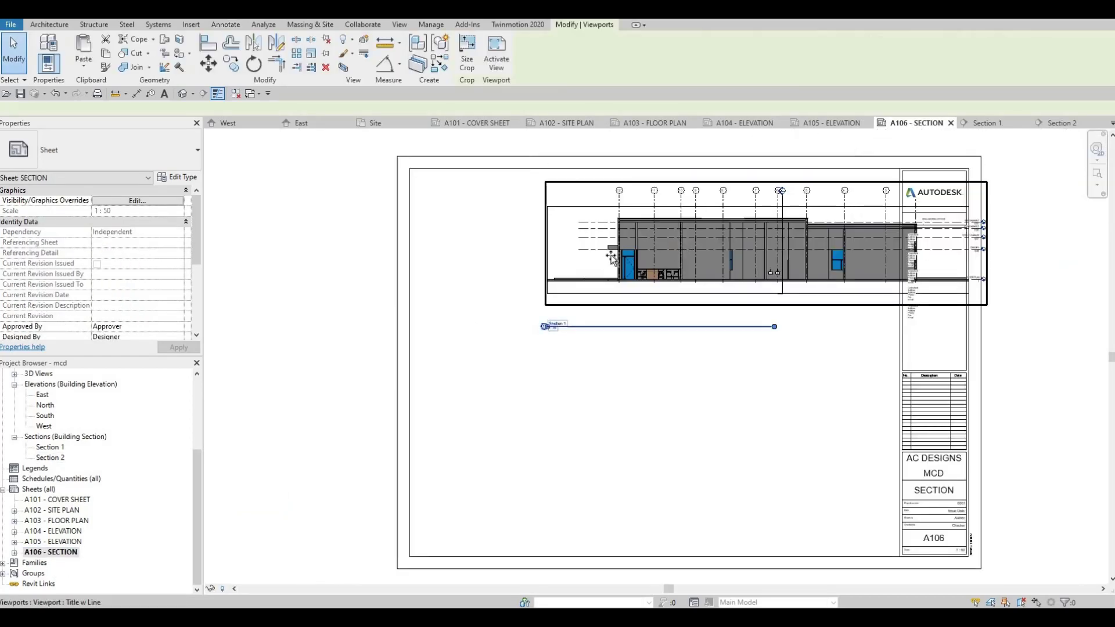
{"action": "left_click_drag", "start_coordinate": [612, 256], "coordinate": [574, 260]}
{"action": "left_click", "coordinate": [494, 343]}
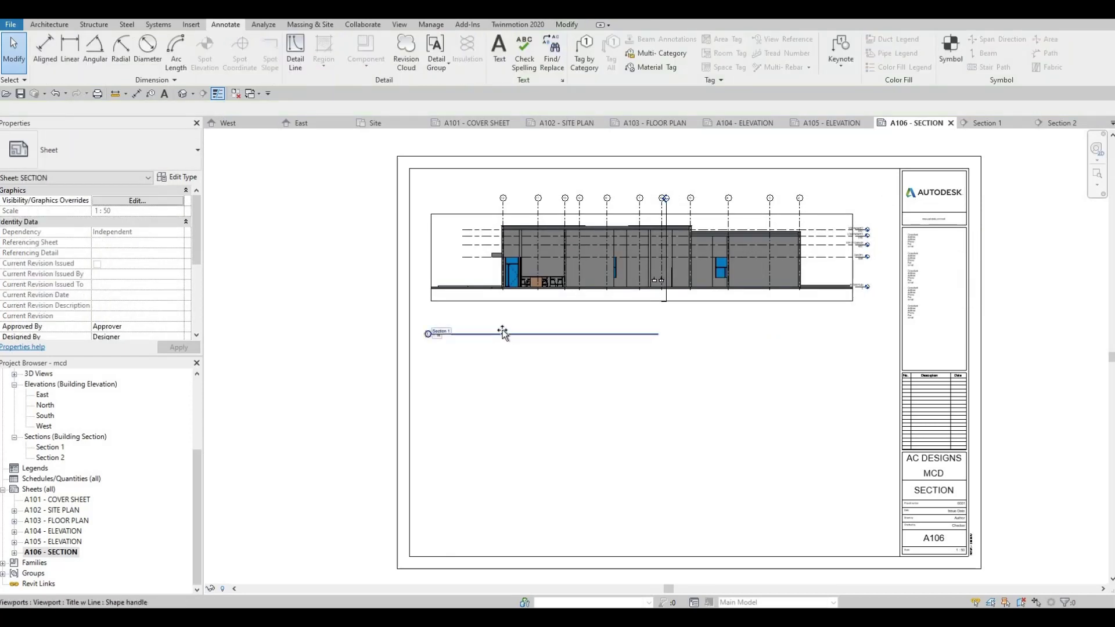
Move the Section 1 title up just beneath its viewport and lengthen the title line to roughly the viewport's width.
{"action": "left_click_drag", "start_coordinate": [509, 326], "coordinate": [514, 306]}
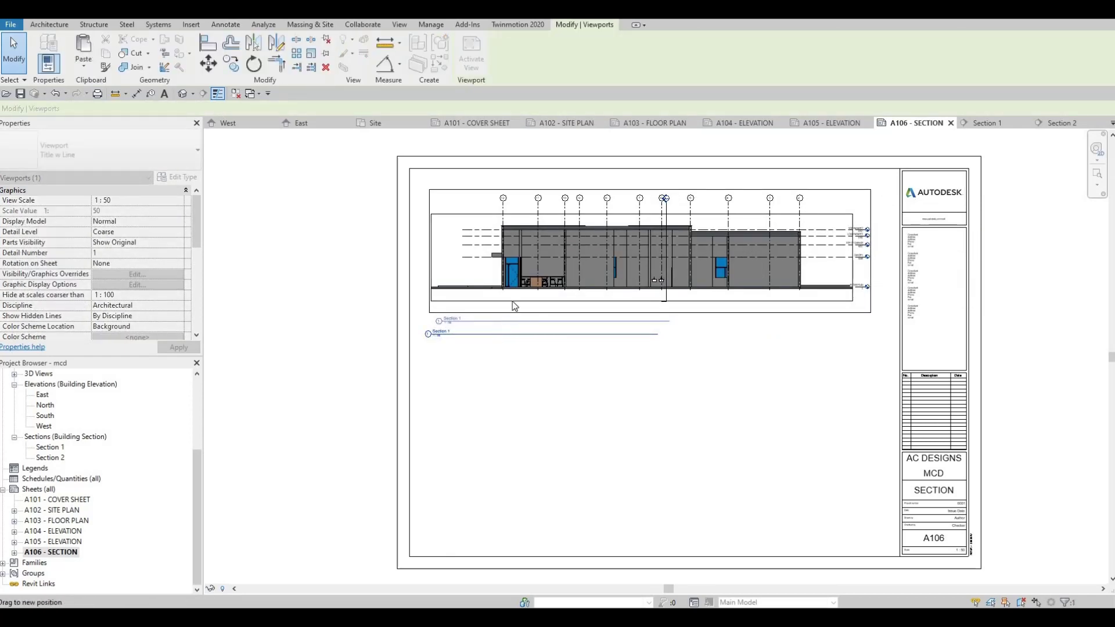
{"action": "left_click", "coordinate": [615, 292]}
{"action": "left_click_drag", "start_coordinate": [667, 323], "coordinate": [867, 338]}
{"action": "key", "text": "Escape"}
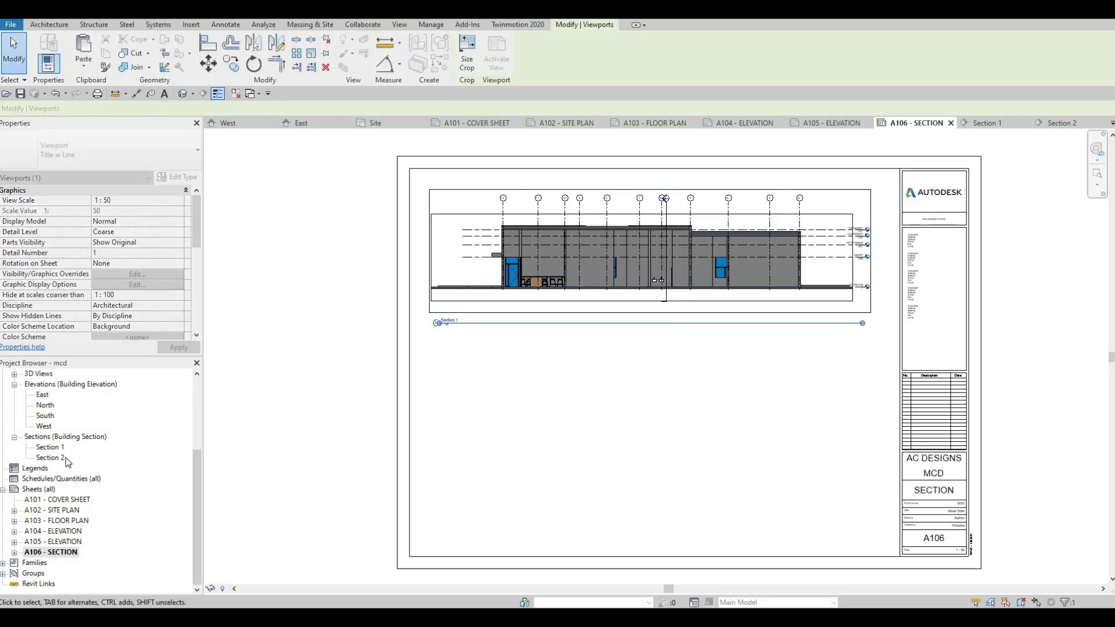
Turn on Annotation Crop and hide the crop region in both the Section 1 and Section 2 views.
{"action": "key", "text": "ctrl+Tab"}
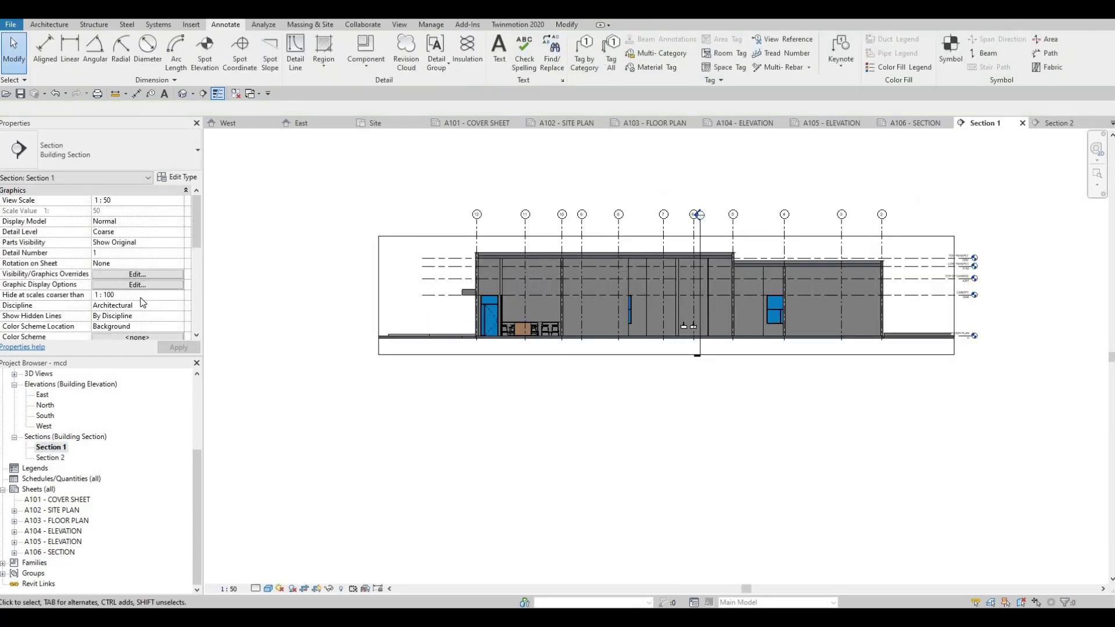
{"action": "scroll", "coordinate": [108, 309], "scroll_direction": "down", "scroll_amount": 3}
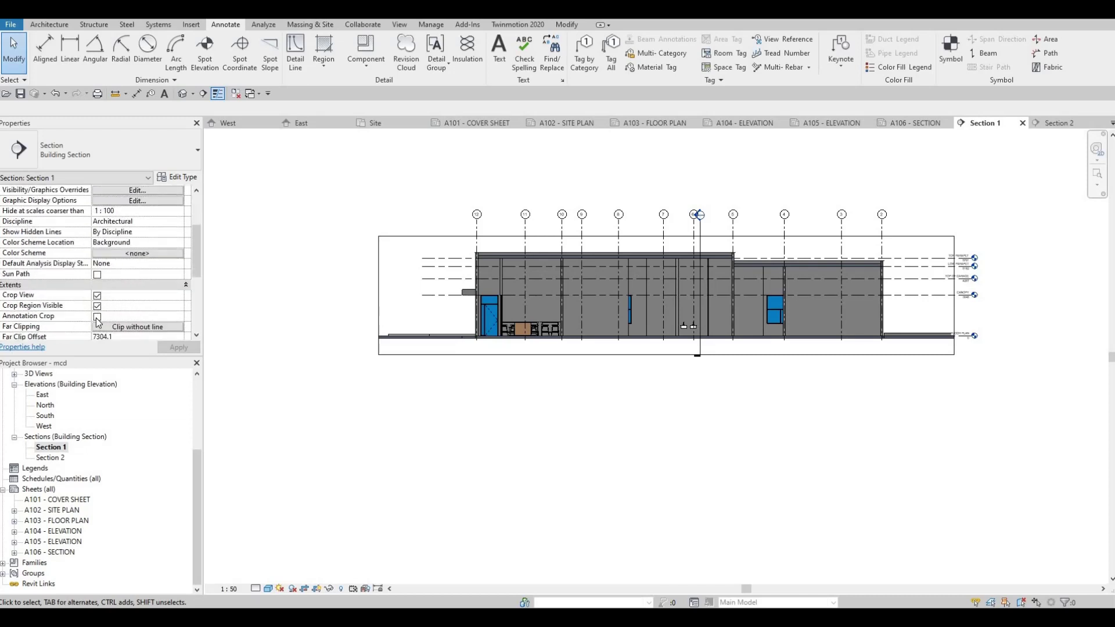
{"action": "left_click", "coordinate": [97, 317]}
{"action": "left_click", "coordinate": [97, 306]}
{"action": "left_click", "coordinate": [179, 348]}
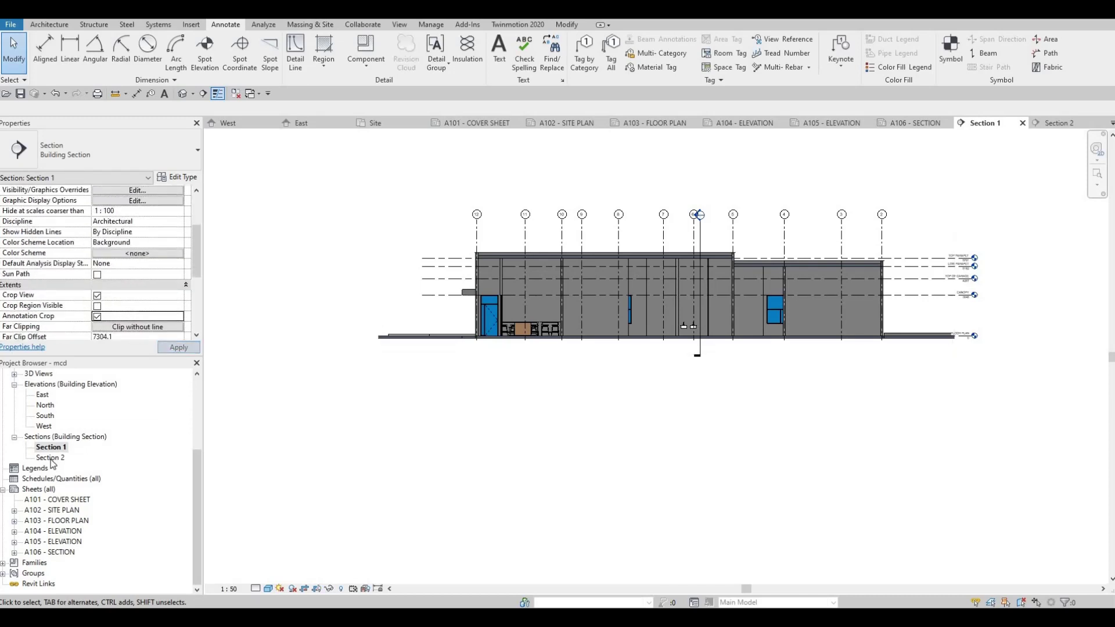
{"action": "double_click", "coordinate": [50, 458]}
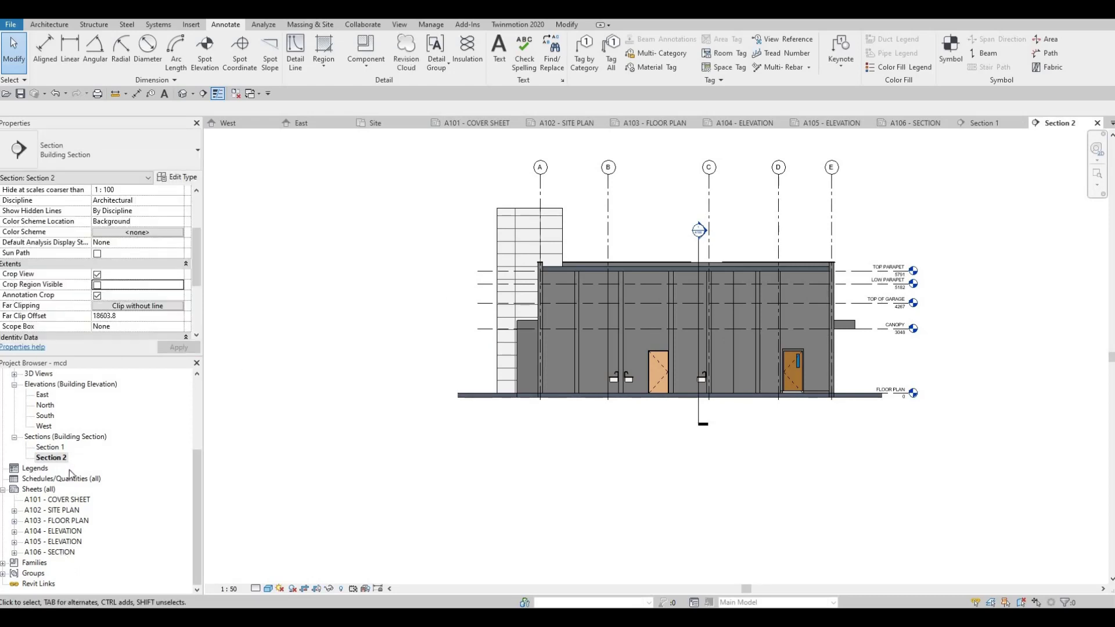
Reopen sheet A106 - SECTION and place Section 2 centred below Section 1.
{"action": "double_click", "coordinate": [49, 552]}
{"action": "left_click", "coordinate": [50, 459]}
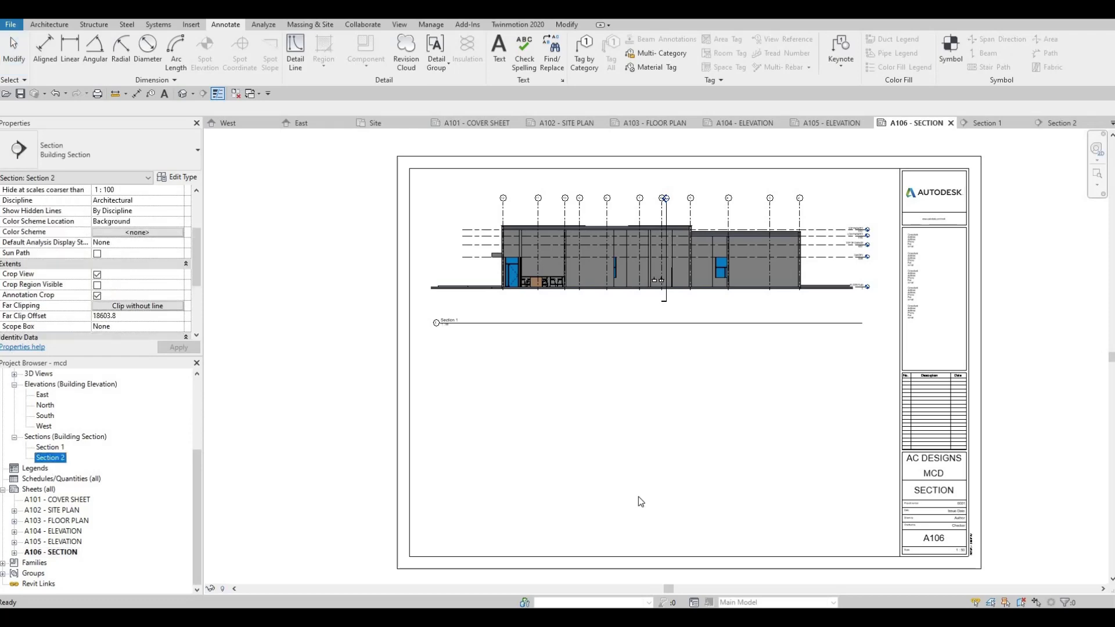
{"action": "left_click", "coordinate": [643, 438]}
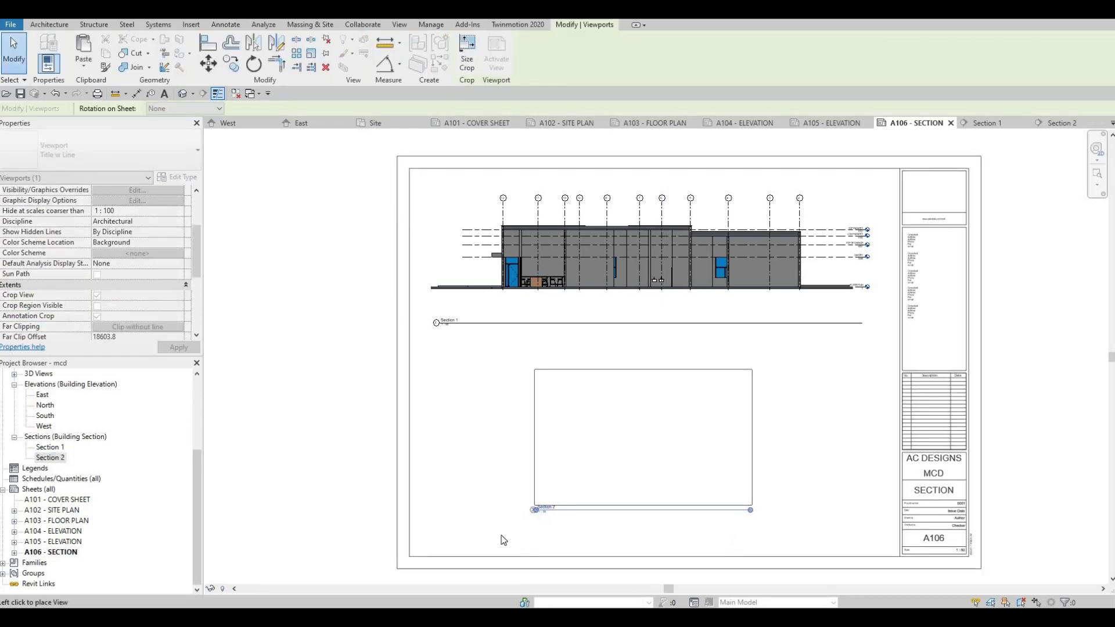
{"action": "key", "text": "Escape"}
Inspect the placed sections on the sheet, including the section marker's detail and sheet reference above the building in Section 2.
{"action": "middle_click_drag", "start_coordinate": [558, 489], "coordinate": [553, 412]}
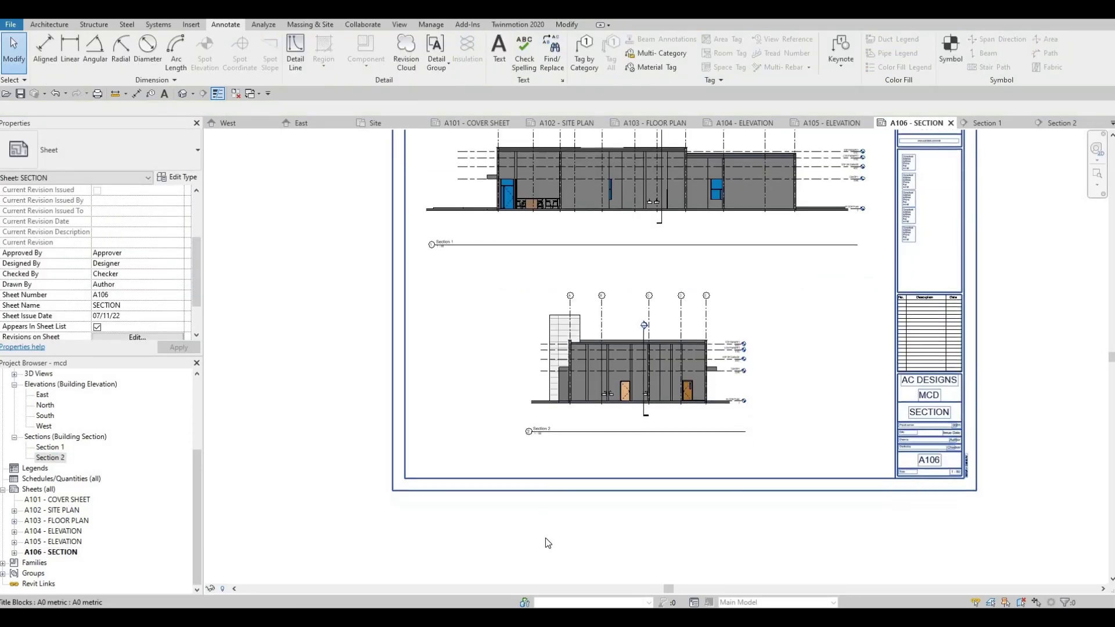
{"action": "scroll", "coordinate": [546, 538], "scroll_direction": "down", "scroll_amount": 4}
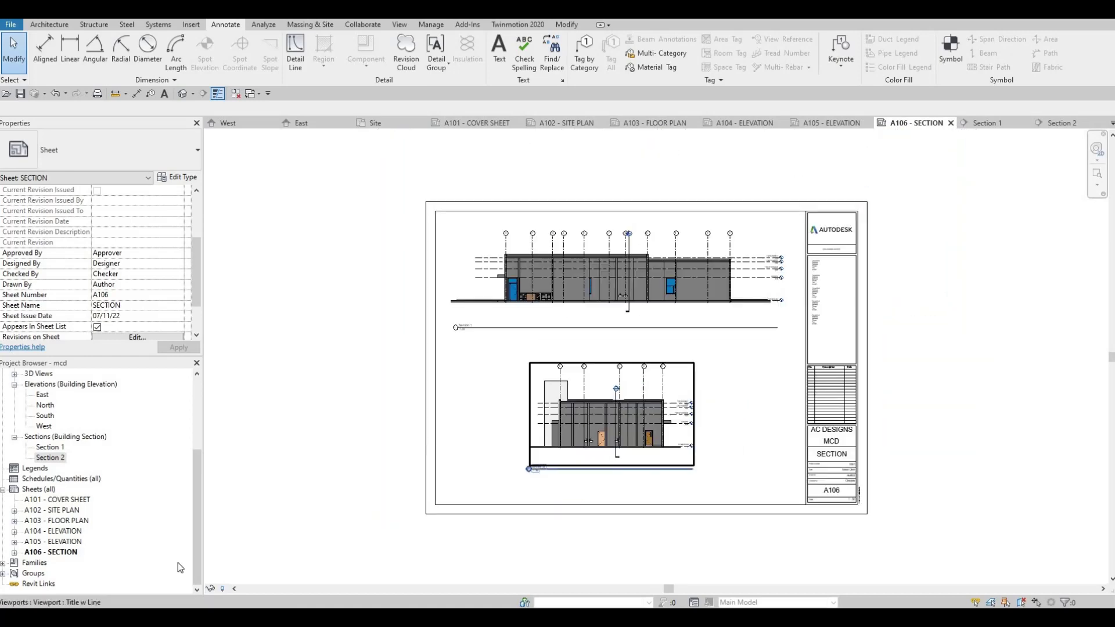
{"action": "scroll", "coordinate": [622, 401], "scroll_direction": "up", "scroll_amount": 5}
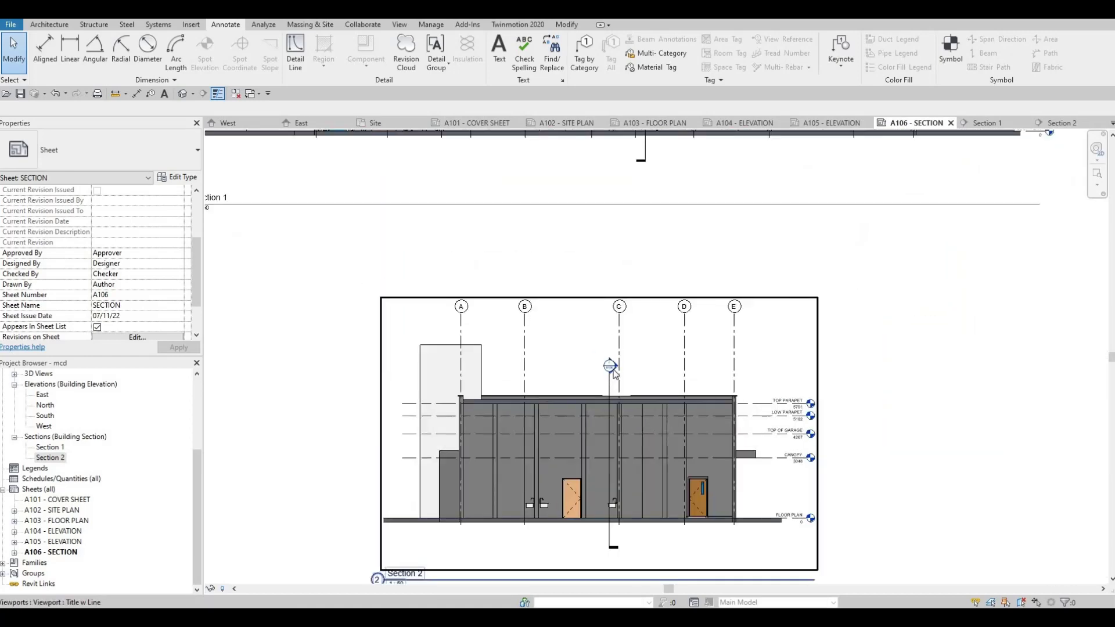
{"action": "scroll", "coordinate": [611, 365], "scroll_direction": "up", "scroll_amount": 4}
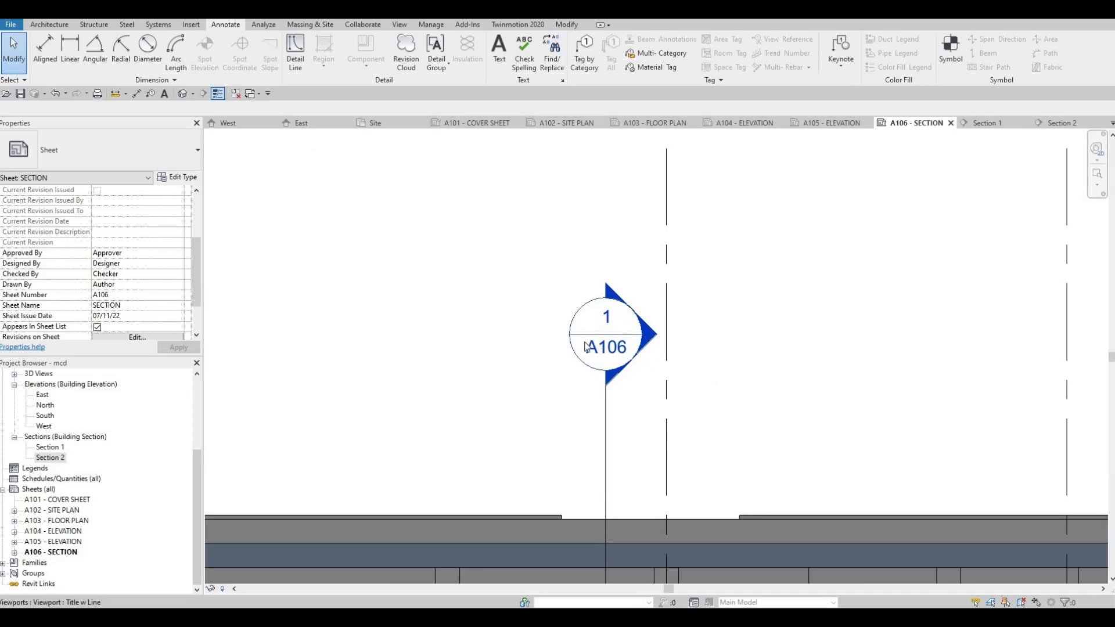
{"action": "scroll", "coordinate": [585, 348], "scroll_direction": "down", "scroll_amount": 5}
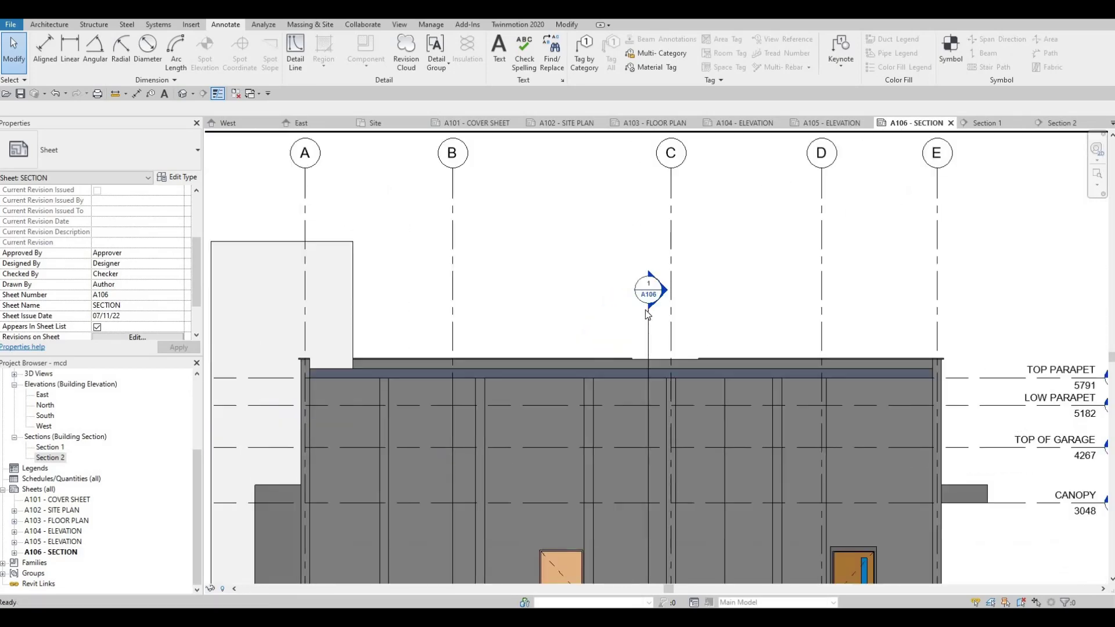
{"action": "middle_click_drag", "start_coordinate": [650, 344], "coordinate": [356, 422]}
{"action": "scroll", "coordinate": [292, 467], "scroll_direction": "down", "scroll_amount": 1}
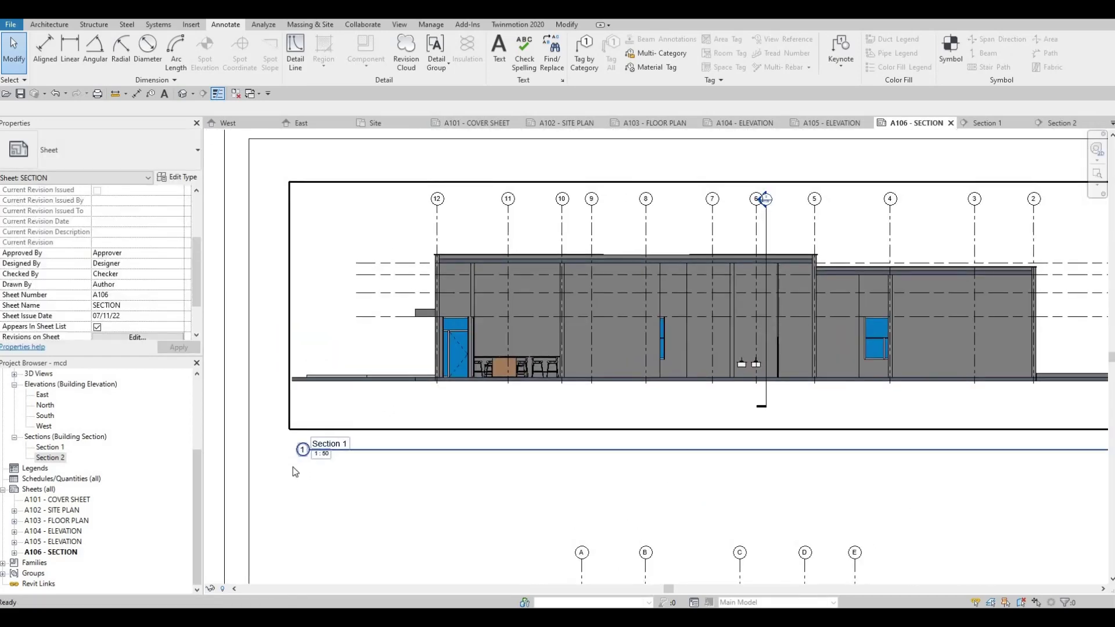
Try the No Title type on the Section 1 viewport and restore Title w Line.
{"action": "scroll", "coordinate": [278, 444], "scroll_direction": "up", "scroll_amount": 3}
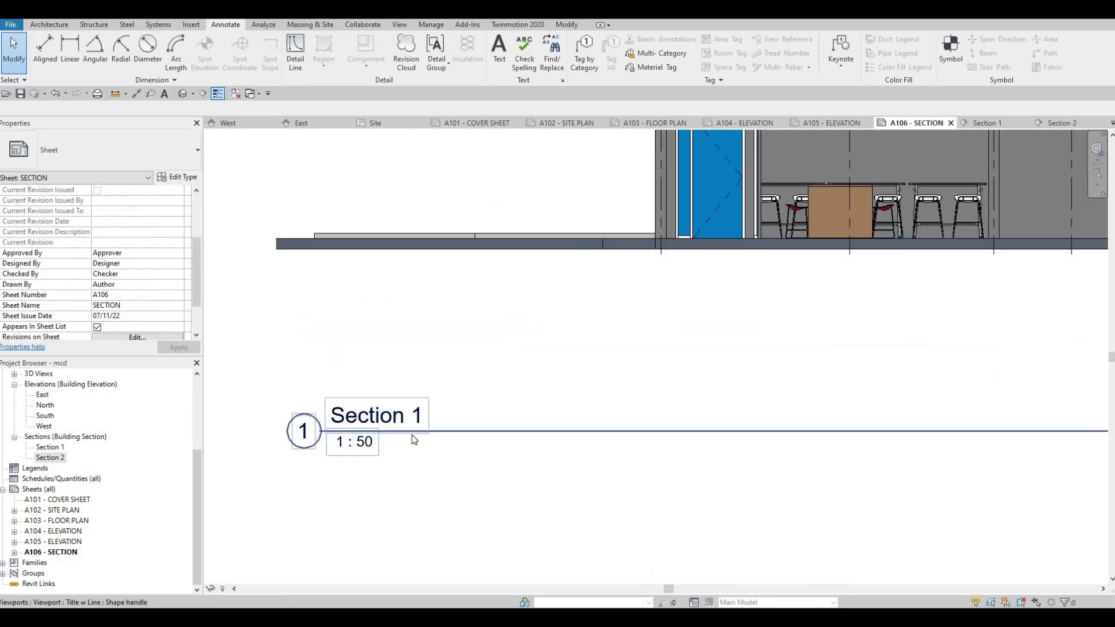
{"action": "left_click", "coordinate": [378, 423]}
{"action": "left_click", "coordinate": [131, 163]}
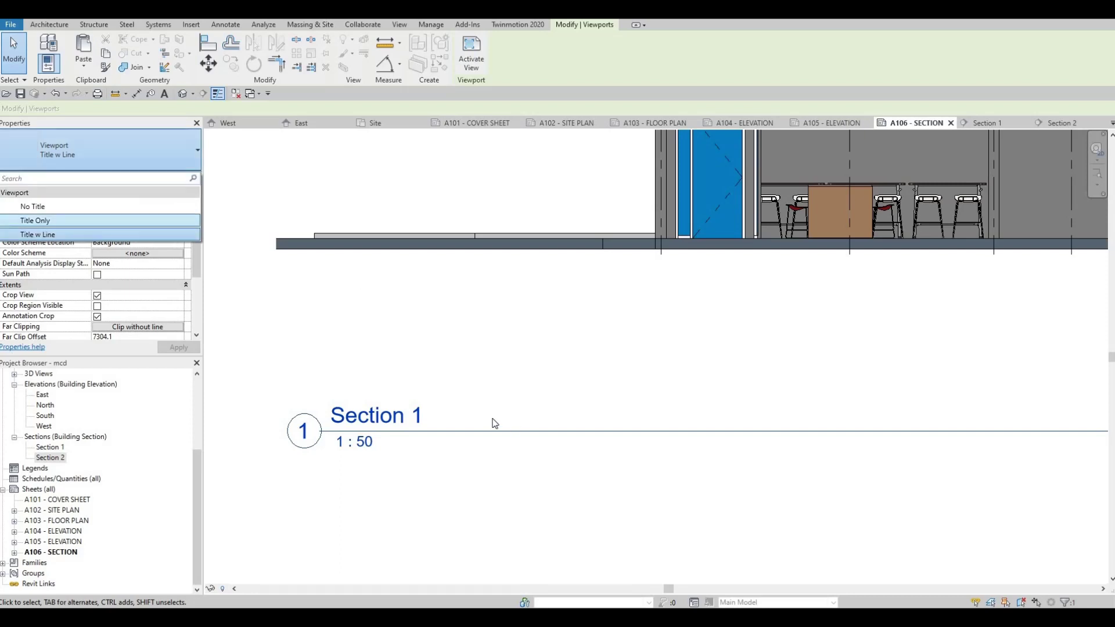
{"action": "left_click", "coordinate": [401, 417]}
{"action": "left_click", "coordinate": [97, 168]}
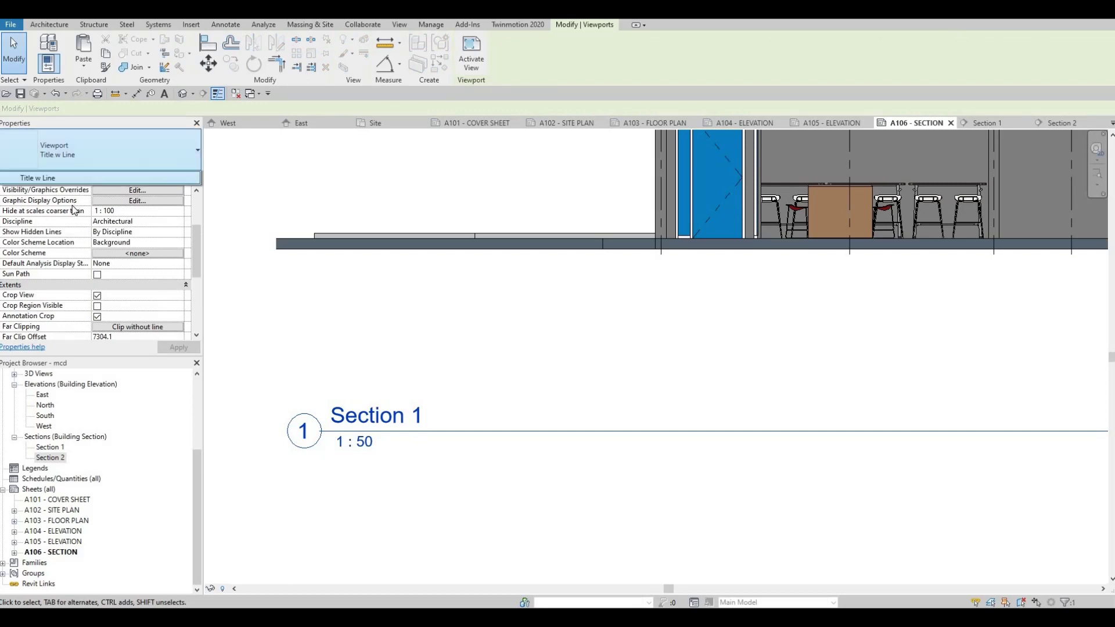
{"action": "left_click", "coordinate": [64, 206]}
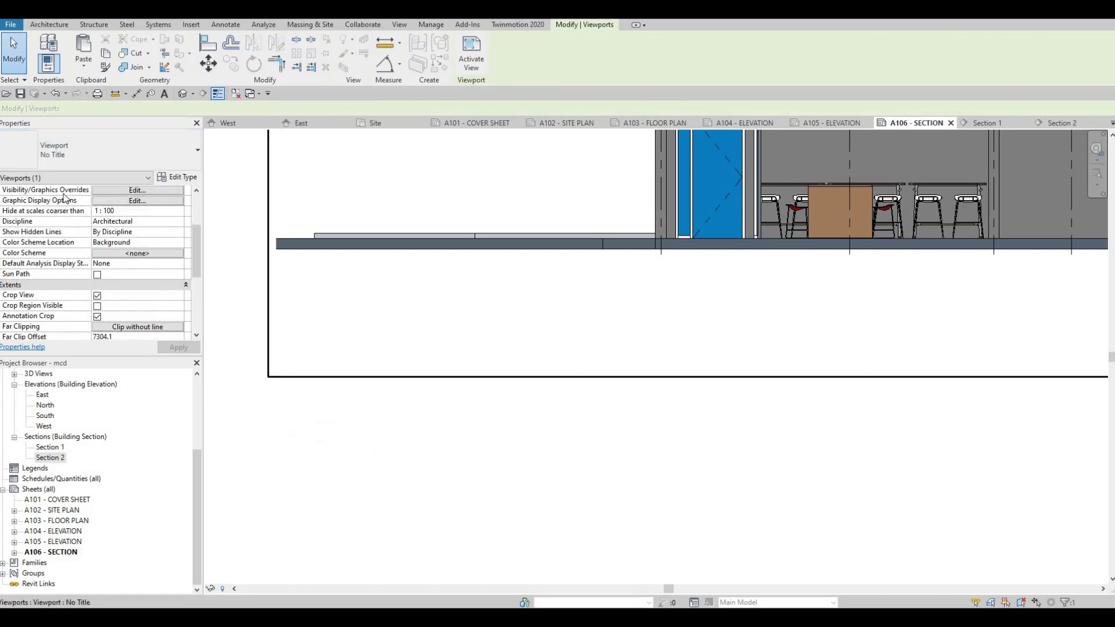
{"action": "left_click", "coordinate": [55, 154]}
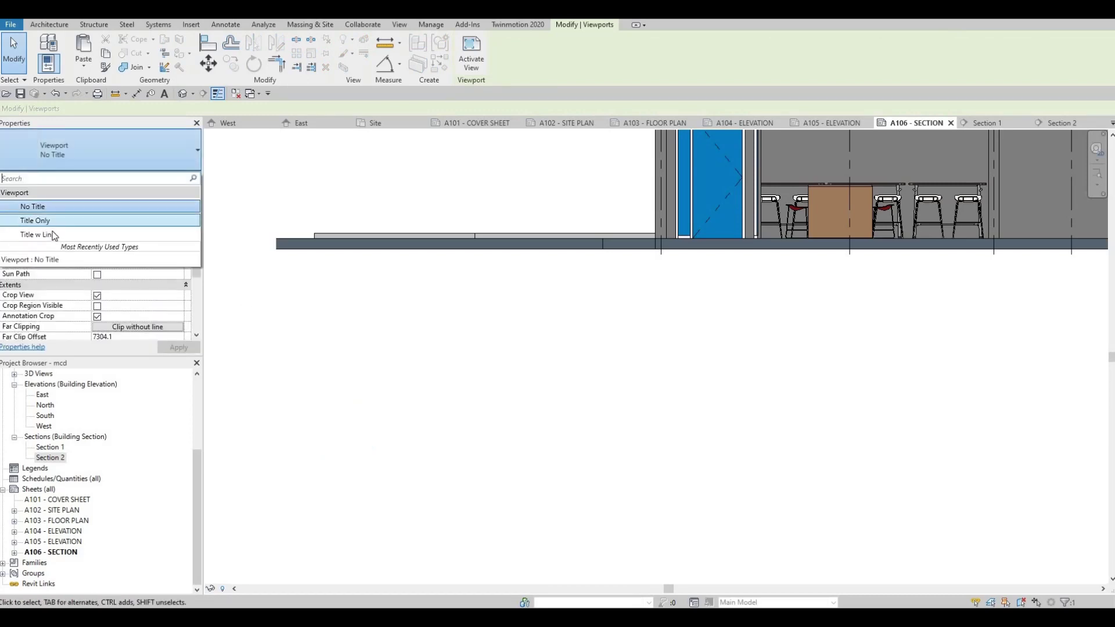
{"action": "left_click", "coordinate": [52, 235]}
{"action": "scroll", "coordinate": [615, 407], "scroll_direction": "down", "scroll_amount": 1}
{"action": "key", "text": "Escape"}
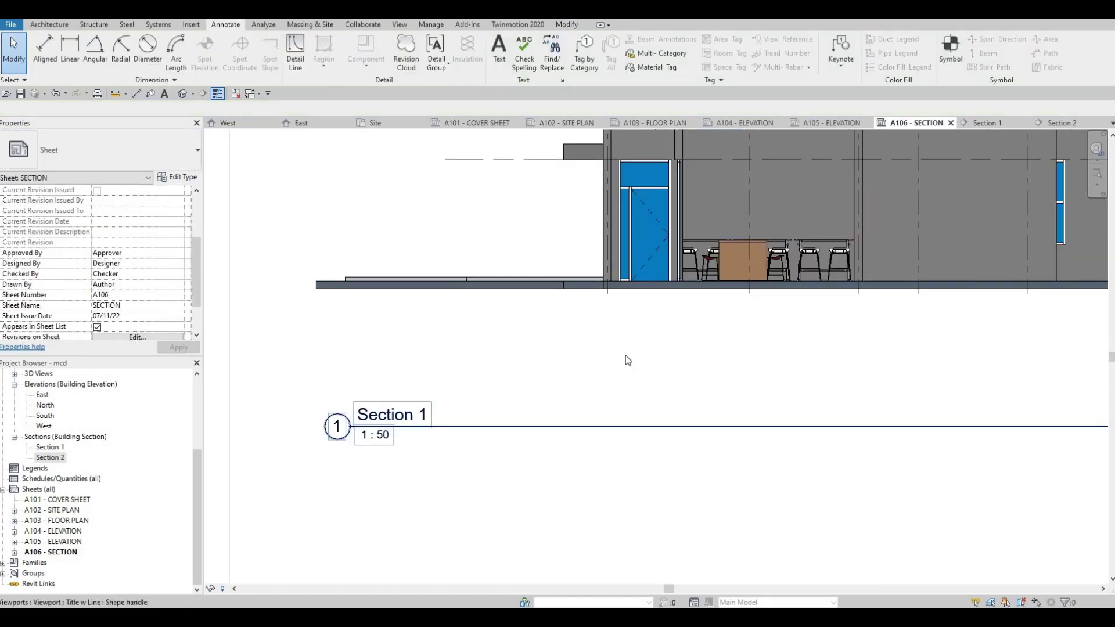
Open sheet A101 - COVER SHEET.
{"action": "scroll", "coordinate": [627, 355], "scroll_direction": "down", "scroll_amount": 5}
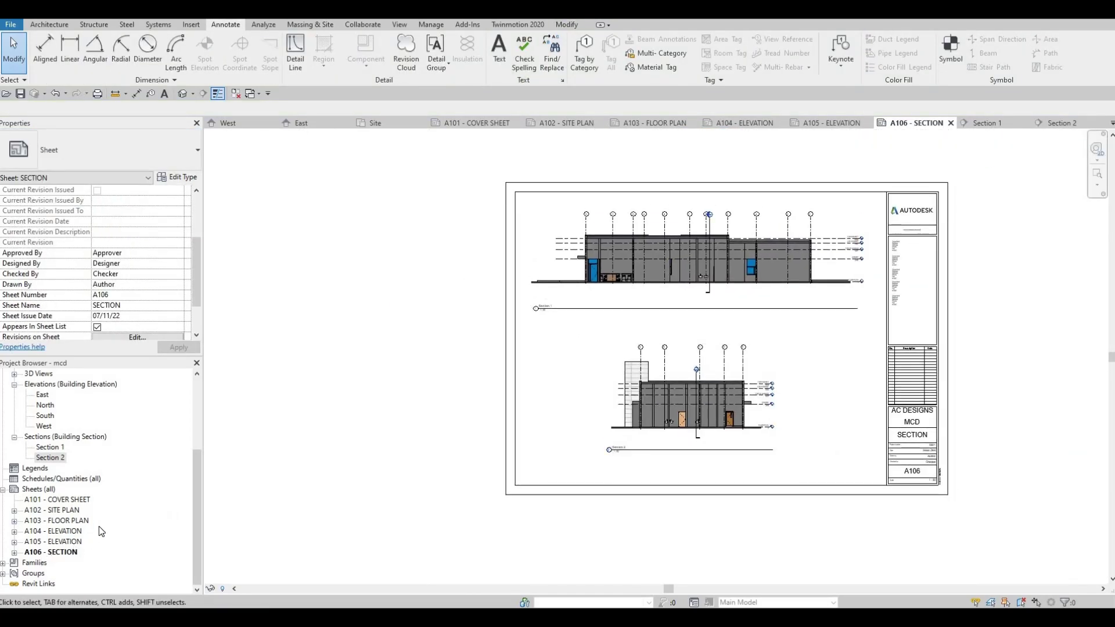
{"action": "scroll", "coordinate": [76, 523], "scroll_direction": "up", "scroll_amount": 1}
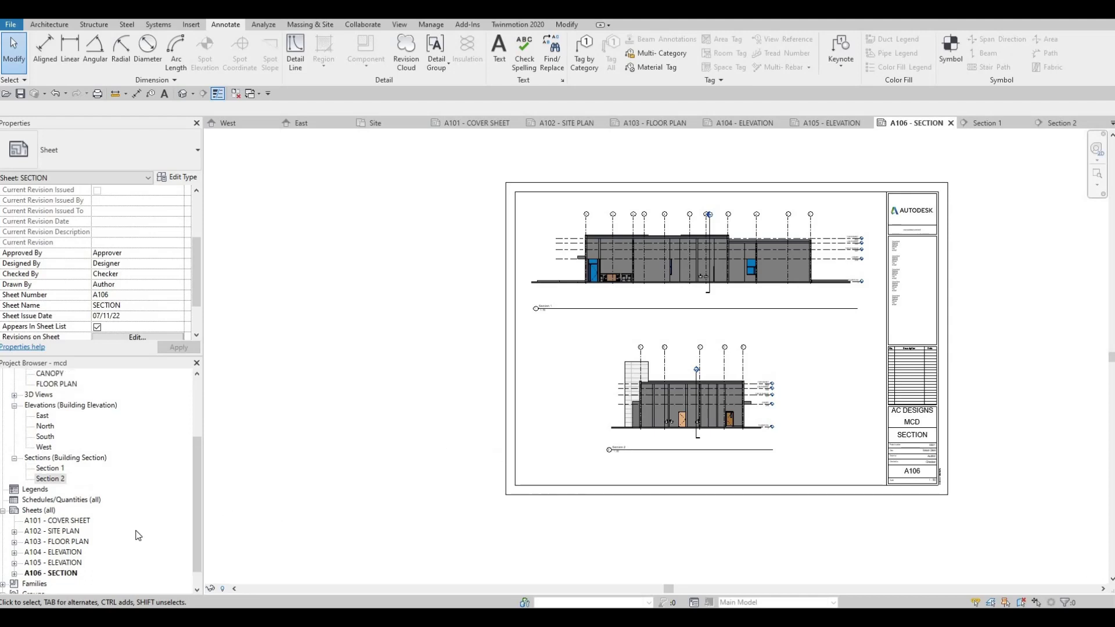
{"action": "double_click", "coordinate": [69, 521]}
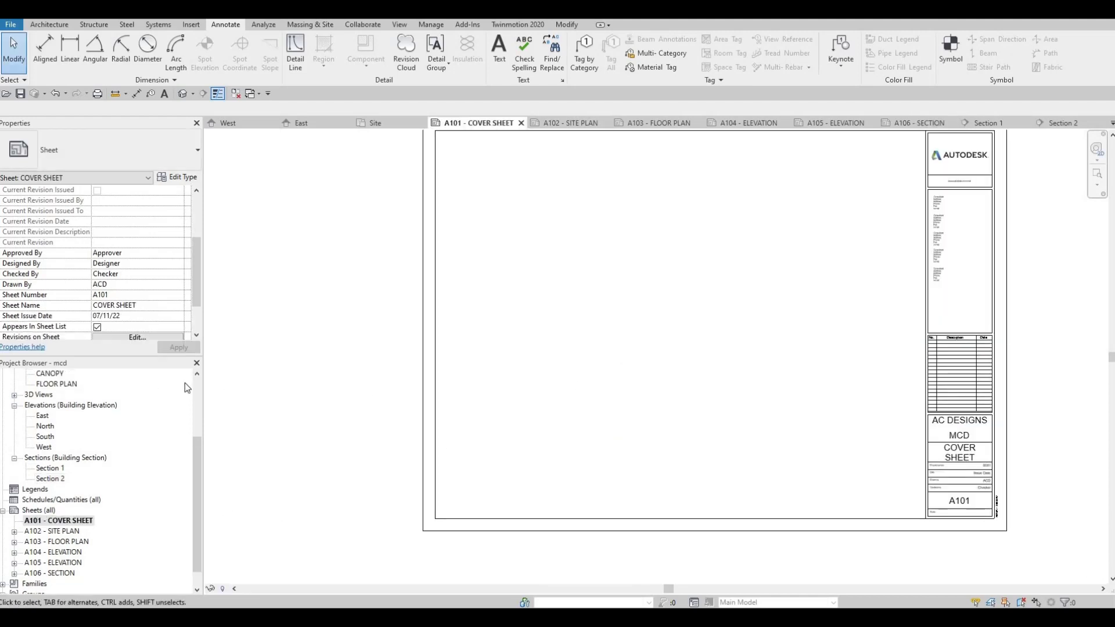
In the FLOOR PLAN view, place a perspective camera near the crop's upper-right corner, aimed diagonally across the building to the lower-left corner.
{"action": "scroll", "coordinate": [64, 437], "scroll_direction": "up", "scroll_amount": 4}
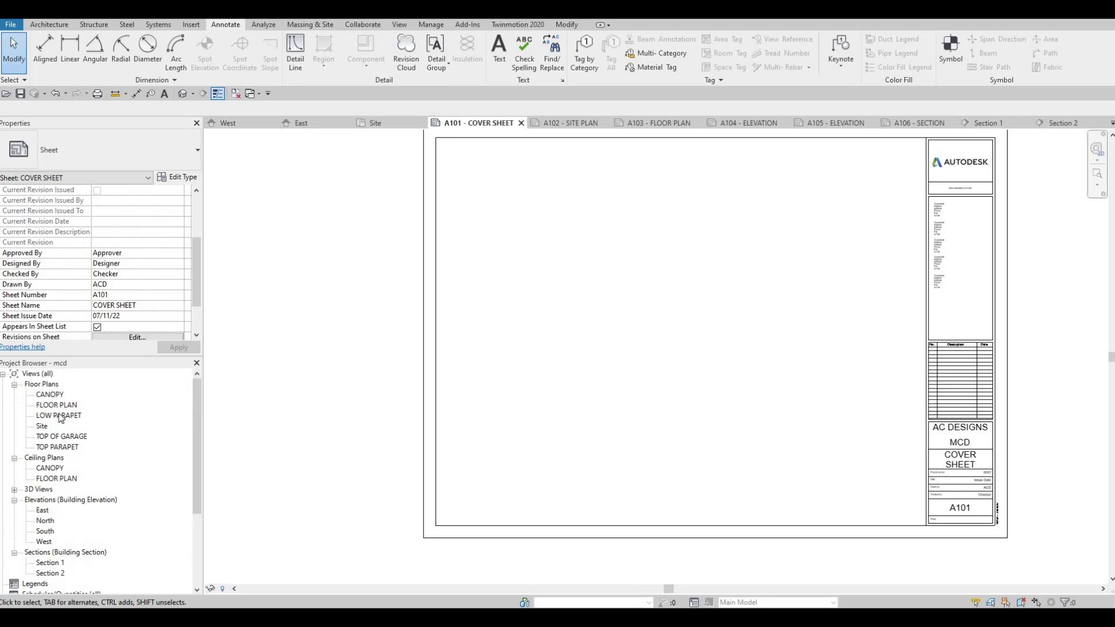
{"action": "double_click", "coordinate": [56, 405]}
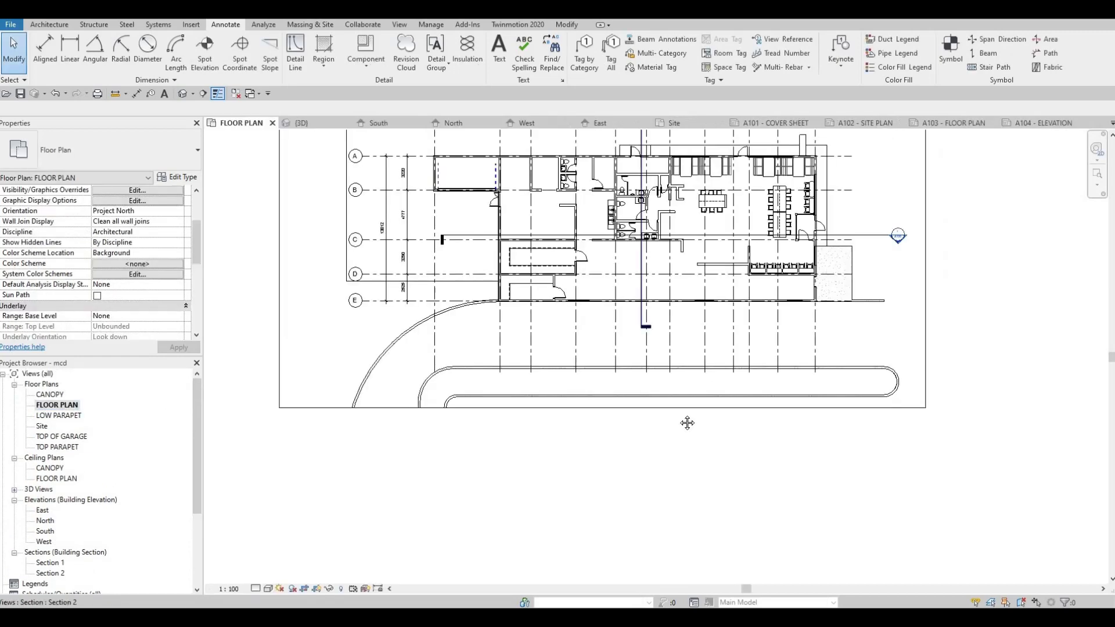
{"action": "left_click", "coordinate": [193, 94]}
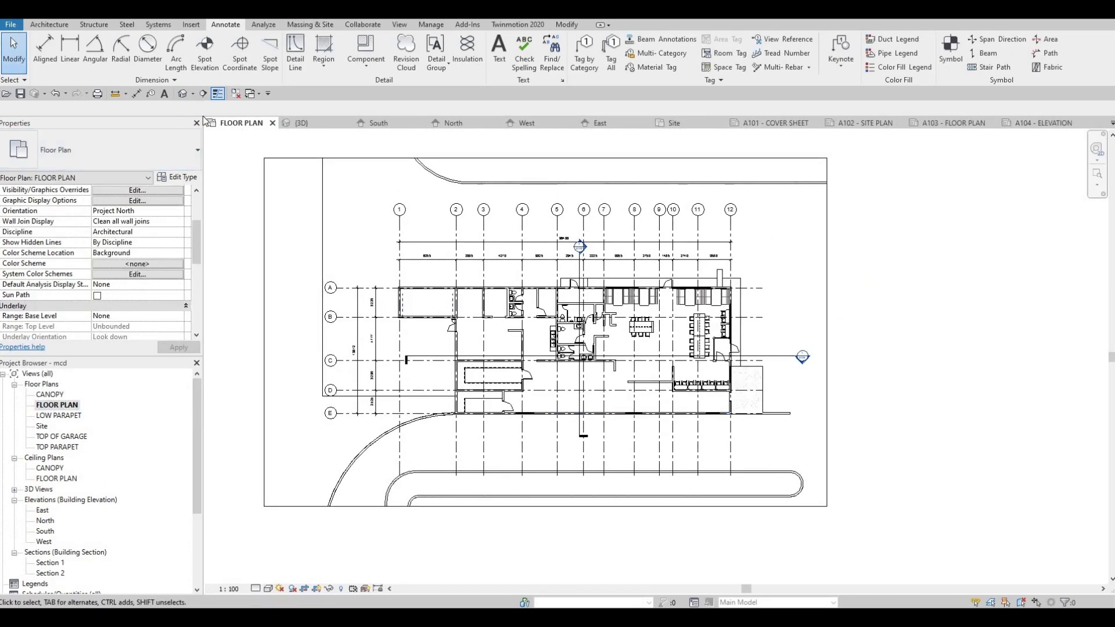
{"action": "key", "text": "Return"}
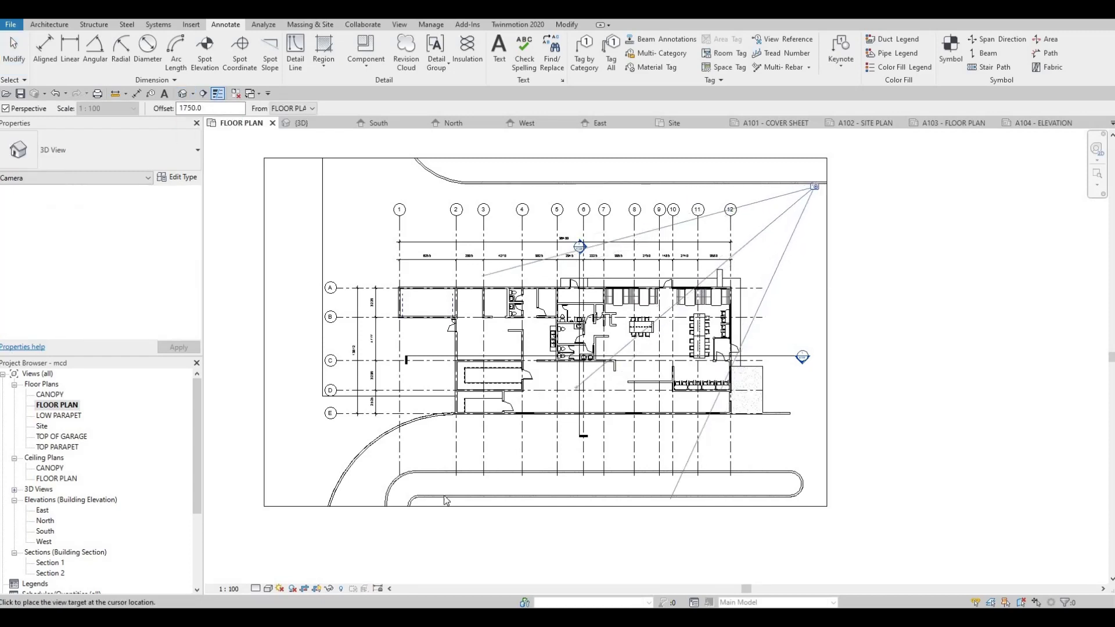
{"action": "left_click", "coordinate": [422, 515]}
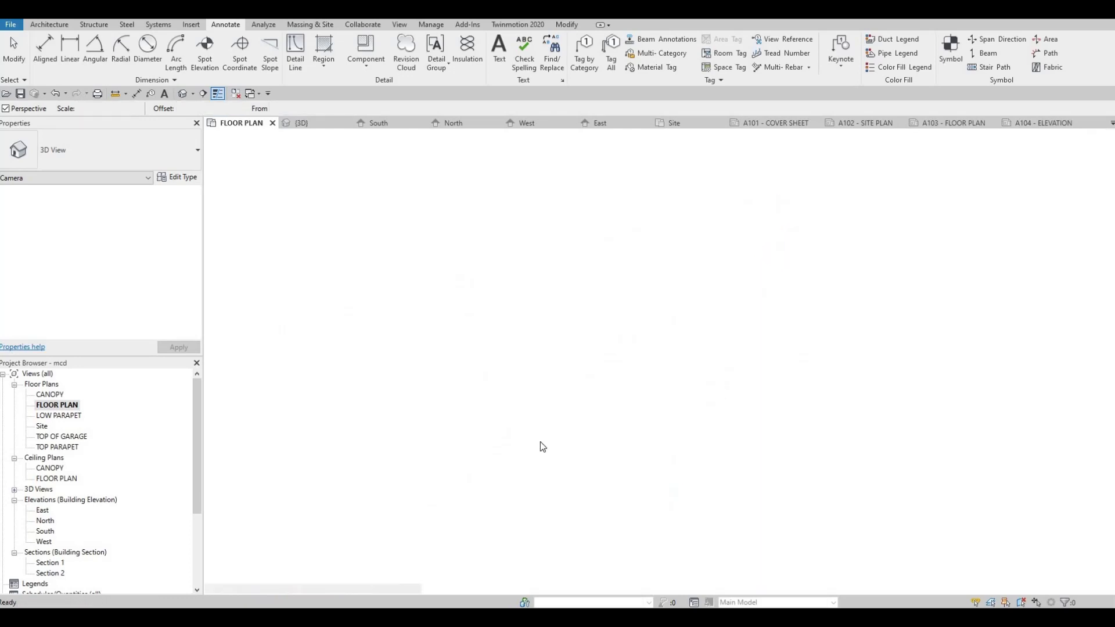
Extend the crop region of 3D View 1 outward at its left, top and right edges to frame the whole building.
{"action": "scroll", "coordinate": [539, 443], "scroll_direction": "down", "scroll_amount": 4}
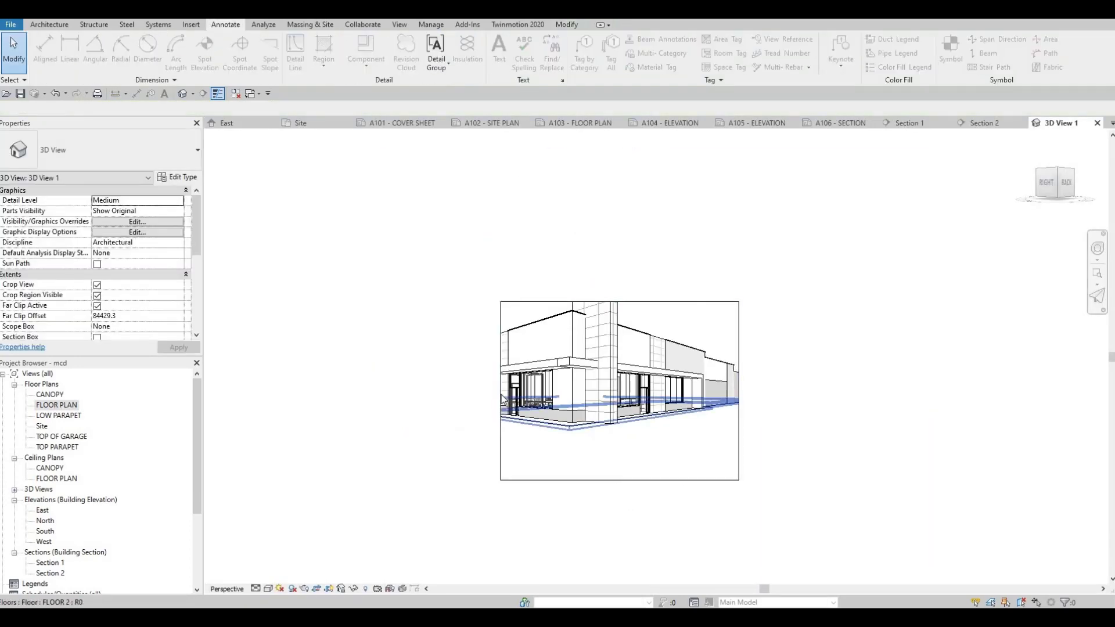
{"action": "left_click_drag", "start_coordinate": [443, 392], "coordinate": [422, 391]}
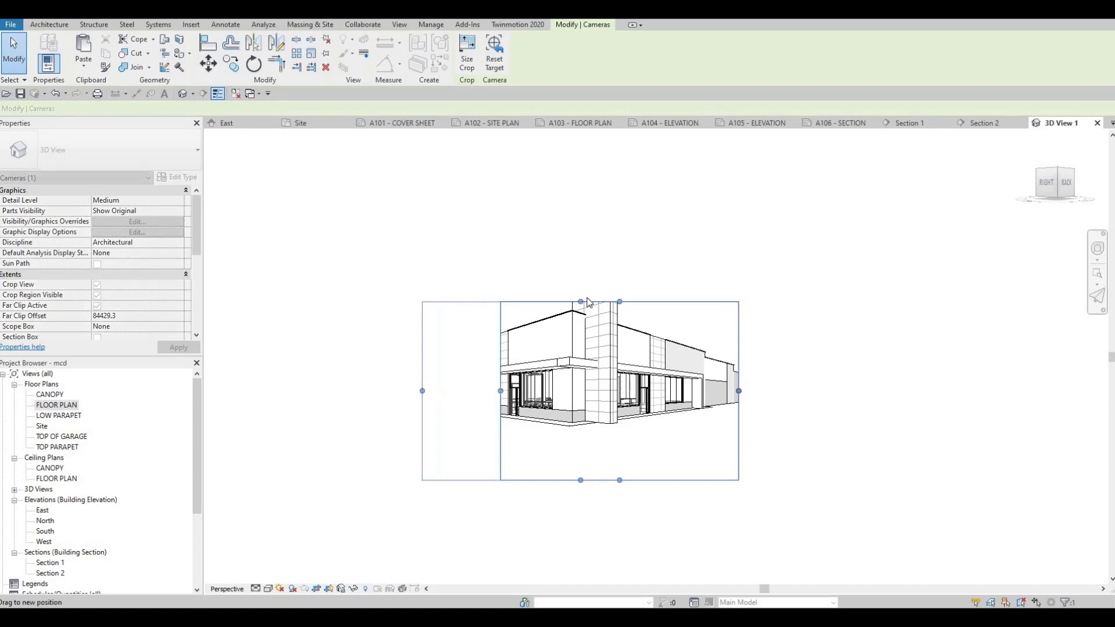
{"action": "left_click_drag", "start_coordinate": [589, 232], "coordinate": [605, 230]}
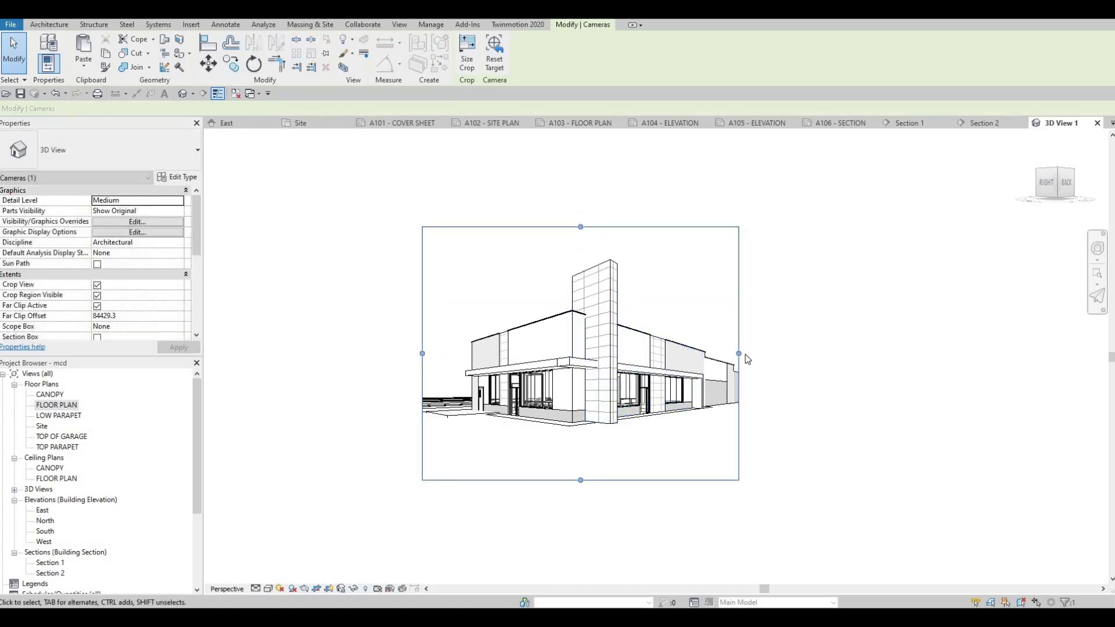
{"action": "mouse_move", "coordinate": [742, 354]}
{"action": "left_mouse_down"}
{"action": "mouse_move", "coordinate": [818, 359]}
{"action": "mouse_move", "coordinate": [791, 364]}
{"action": "left_mouse_up"}
{"action": "key", "text": "Escape"}
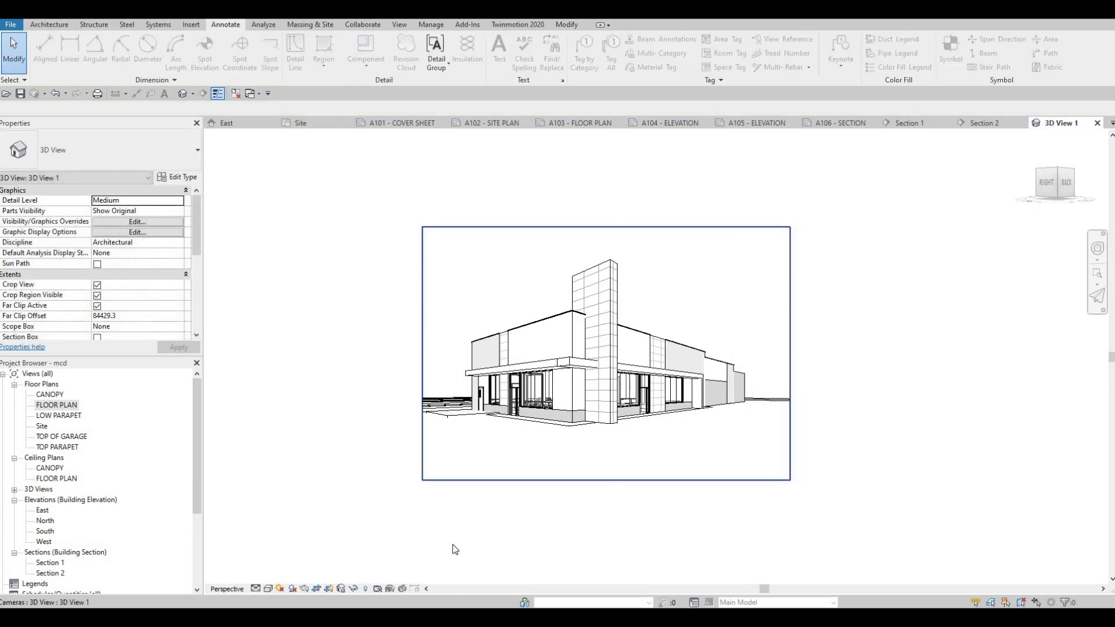
In 3D View 1's graphic display options, enable Cast Shadows and Show Ambient Shadows, and set the background to Gradient.
{"action": "left_click", "coordinate": [268, 588]}
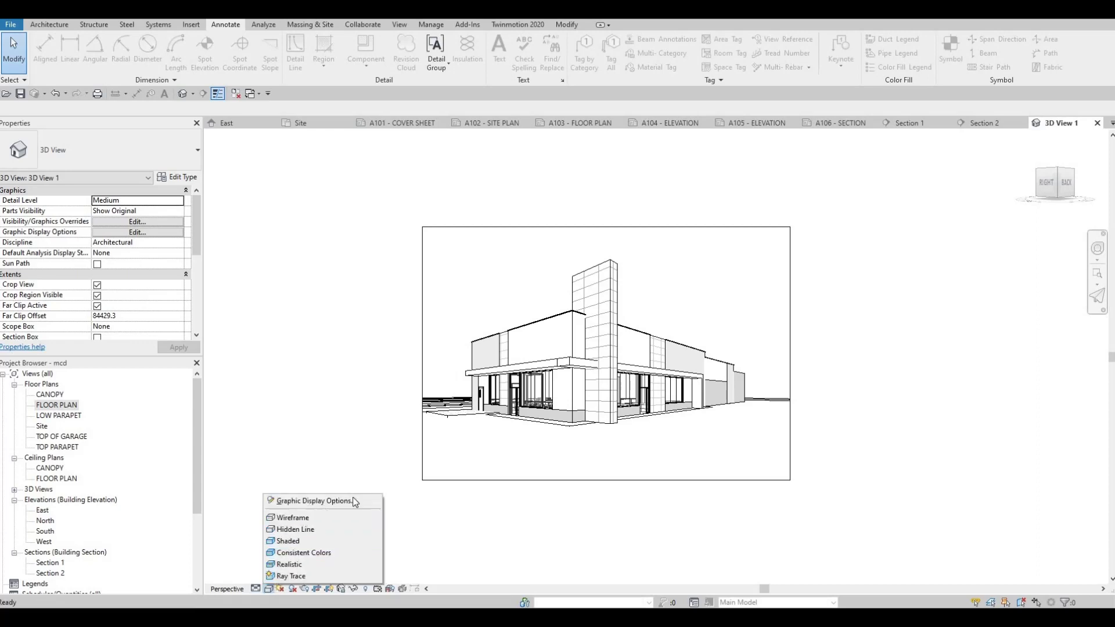
{"action": "left_click", "coordinate": [325, 500]}
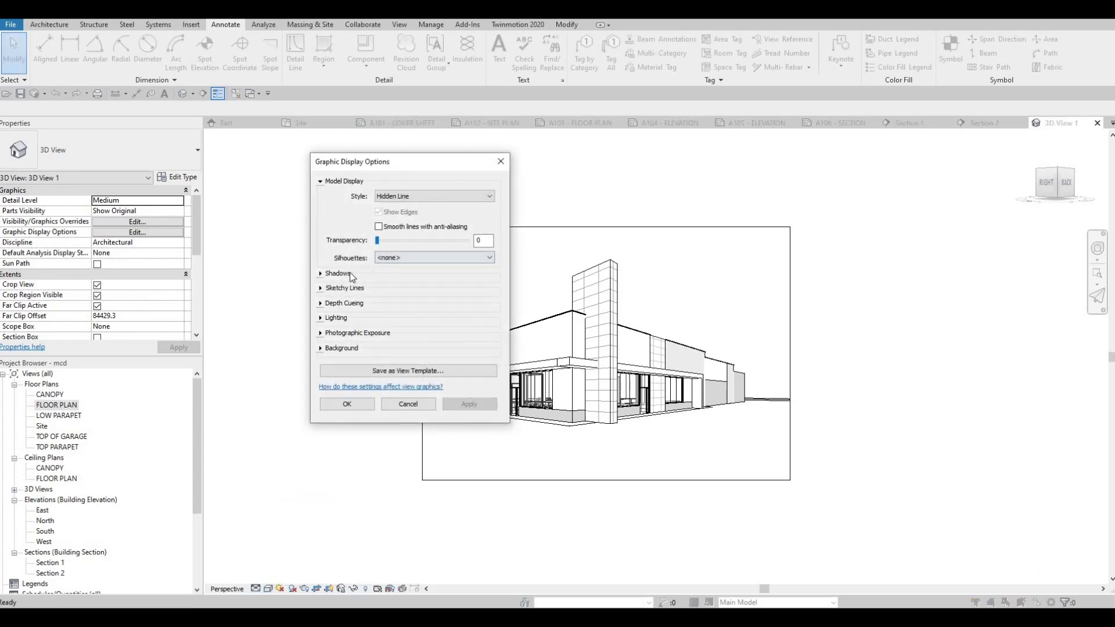
{"action": "left_click", "coordinate": [371, 276]}
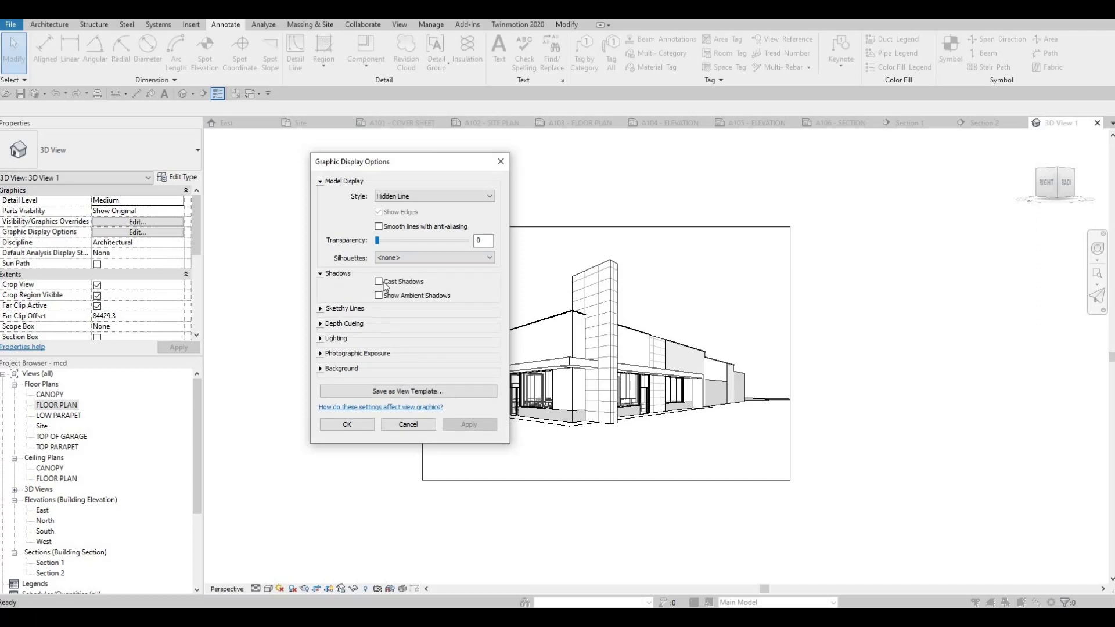
{"action": "left_click", "coordinate": [320, 369]}
{"action": "left_click", "coordinate": [401, 386]}
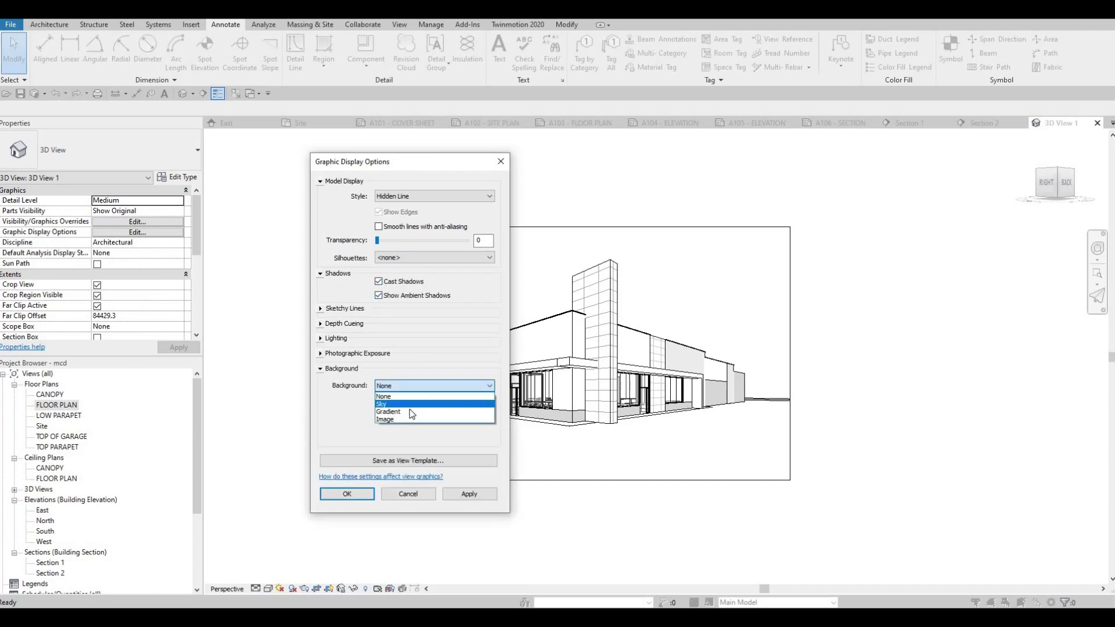
{"action": "left_click", "coordinate": [389, 411]}
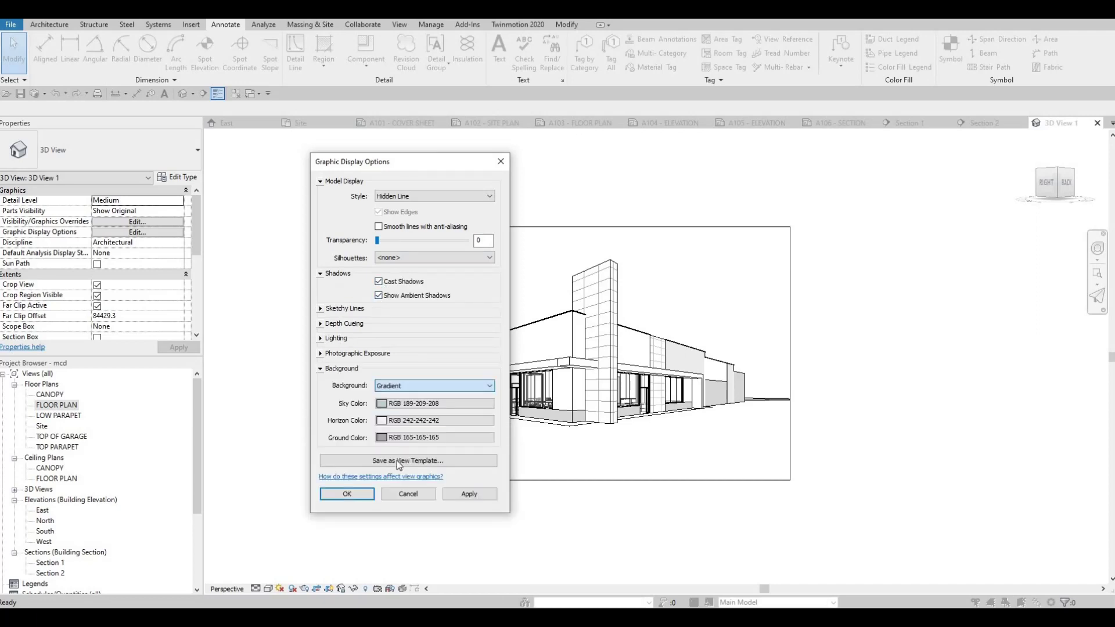
{"action": "left_click", "coordinate": [357, 497]}
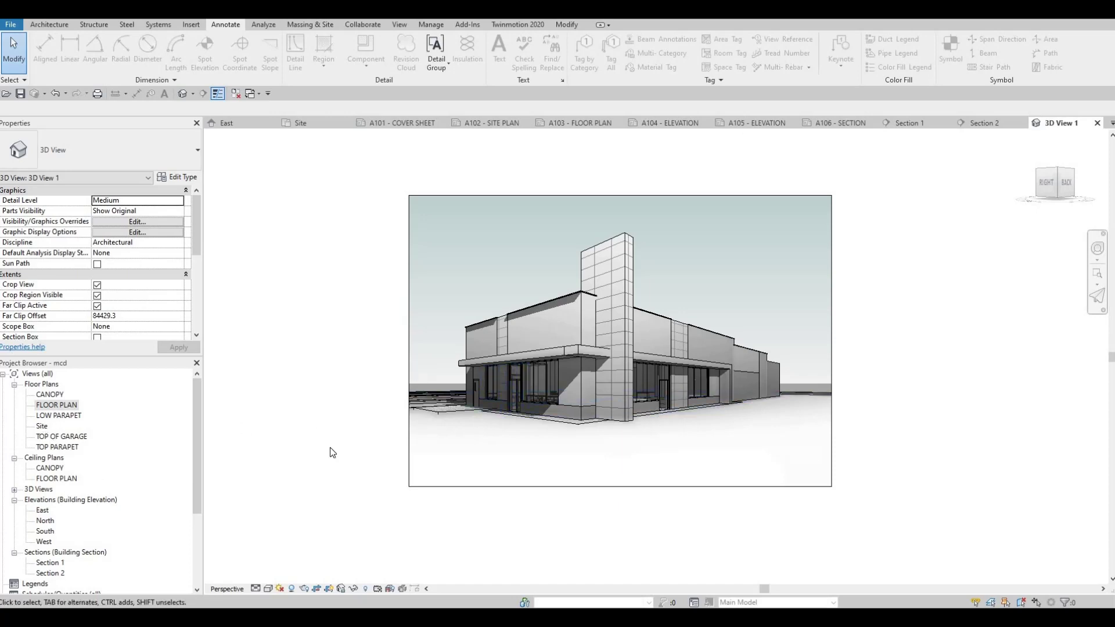
Open sheet A101 - COVER SHEET and place 3D View 1 near its centre.
{"action": "middle_click_drag", "start_coordinate": [130, 478], "coordinate": [182, 451]}
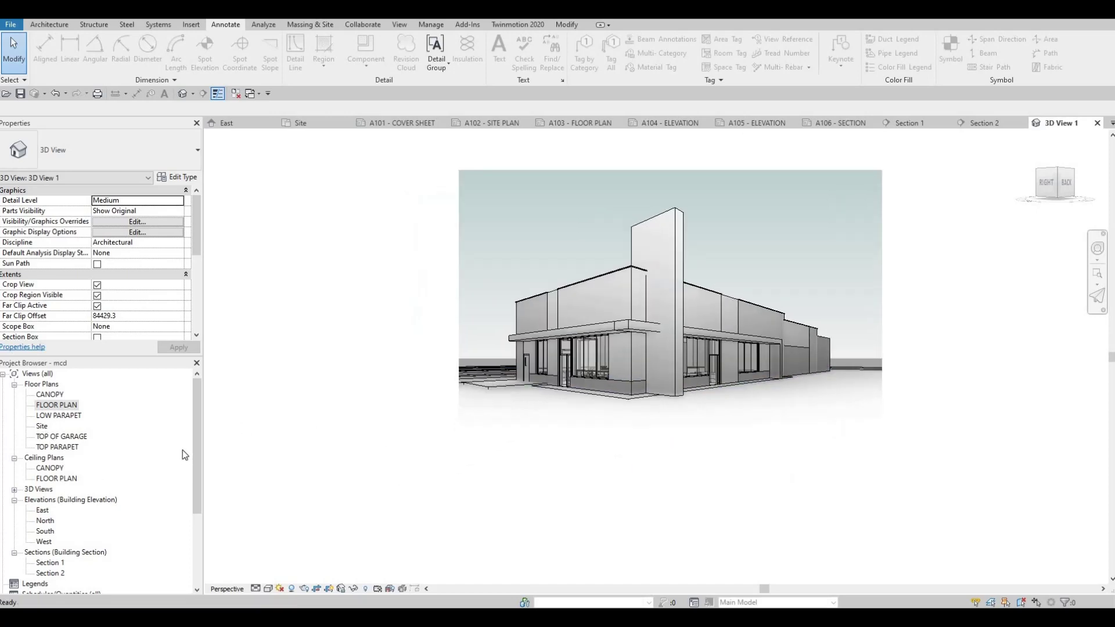
{"action": "scroll", "coordinate": [36, 498], "scroll_direction": "down", "scroll_amount": 4}
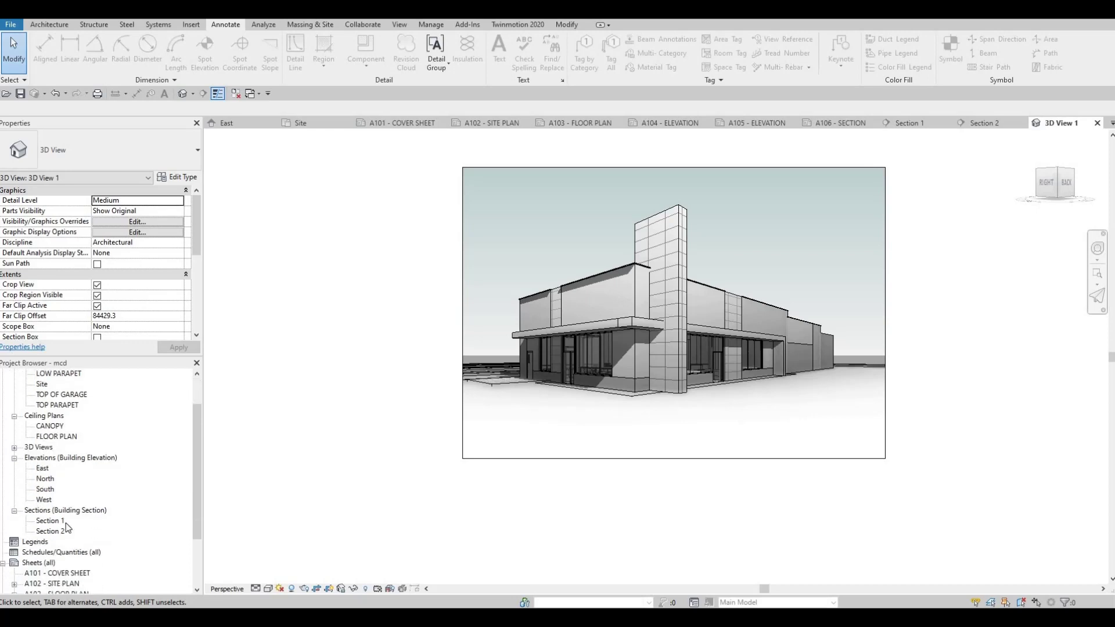
{"action": "double_click", "coordinate": [65, 511]}
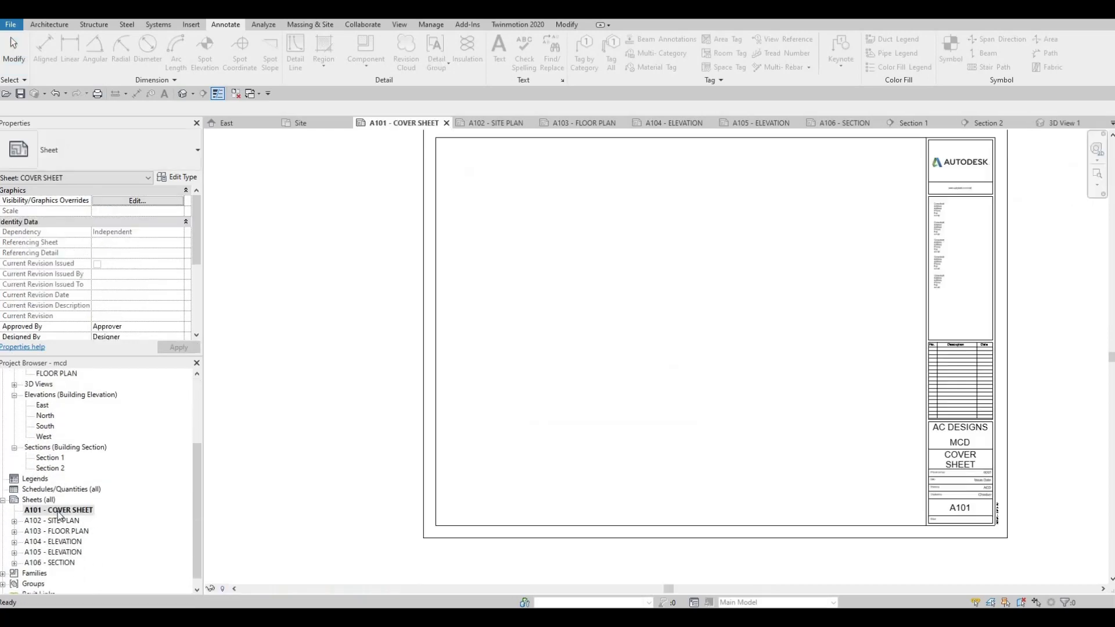
{"action": "scroll", "coordinate": [62, 518], "scroll_direction": "up", "scroll_amount": 3}
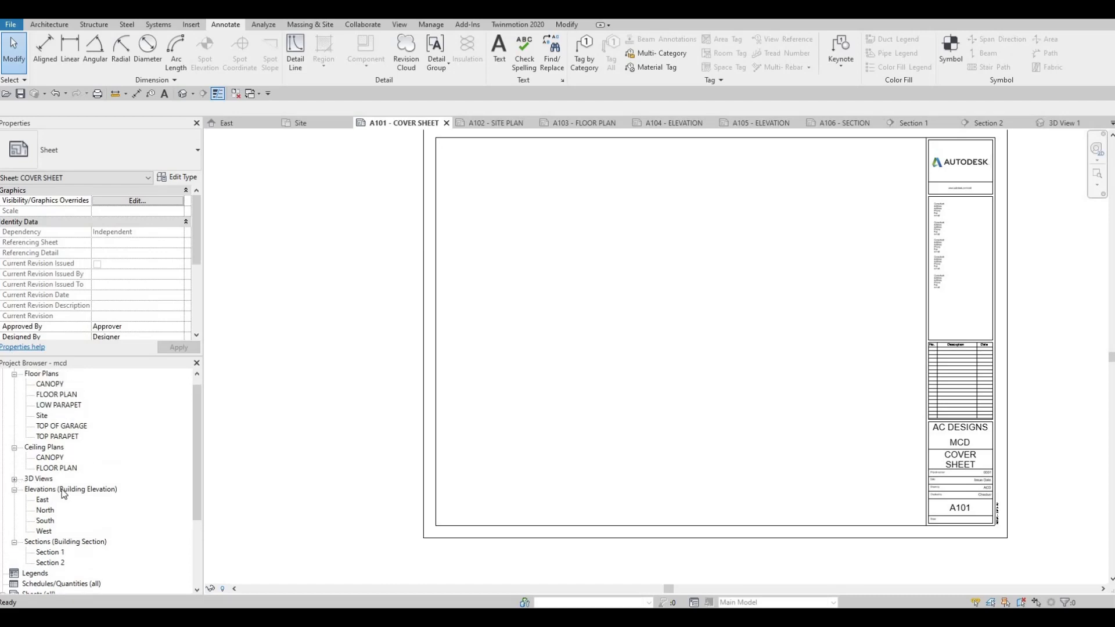
{"action": "left_click", "coordinate": [14, 480]}
{"action": "left_click", "coordinate": [46, 493]}
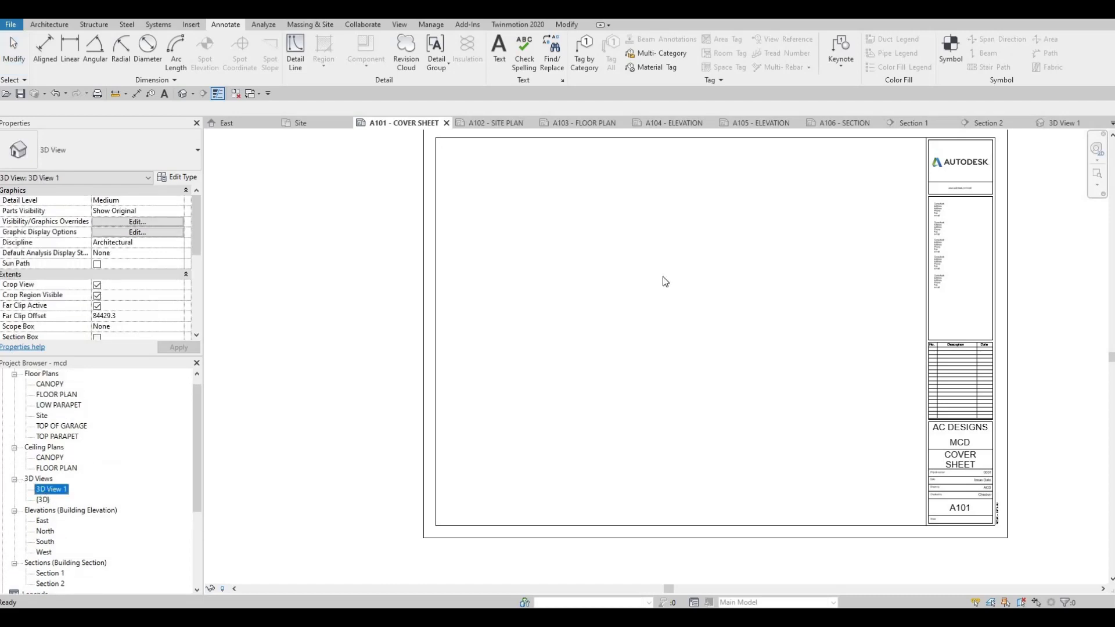
{"action": "left_click_drag", "start_coordinate": [667, 293], "coordinate": [665, 296]}
{"action": "left_click", "coordinate": [668, 313]}
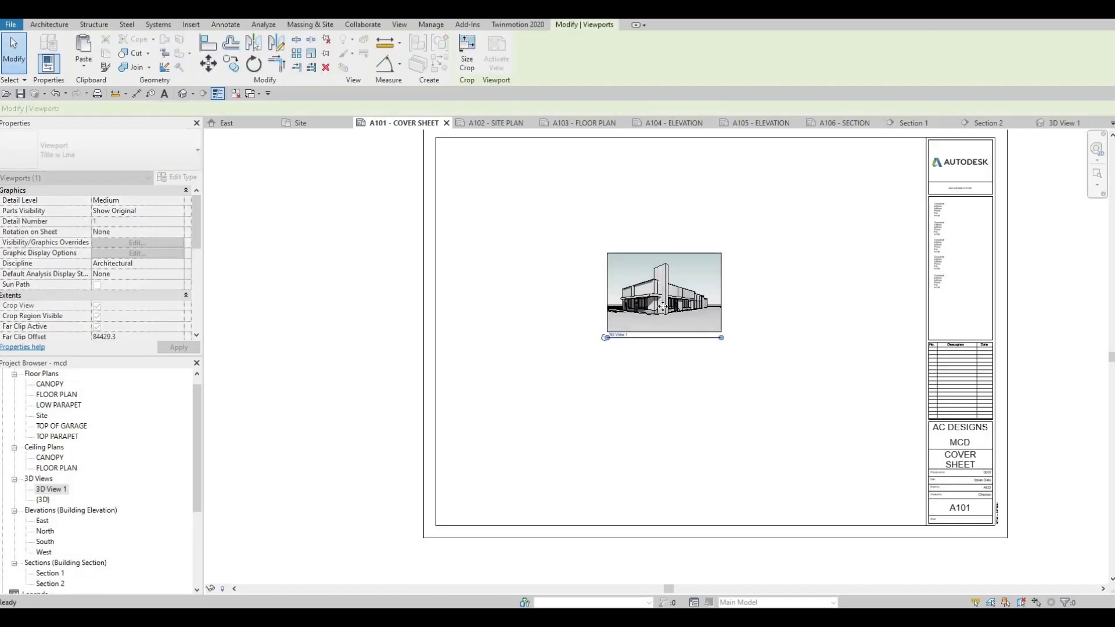
Change the 3D View 1 viewport type on the cover sheet to No Title.
{"action": "scroll", "coordinate": [659, 313], "scroll_direction": "up", "scroll_amount": 1}
{"action": "scroll", "coordinate": [655, 316], "scroll_direction": "up", "scroll_amount": 1}
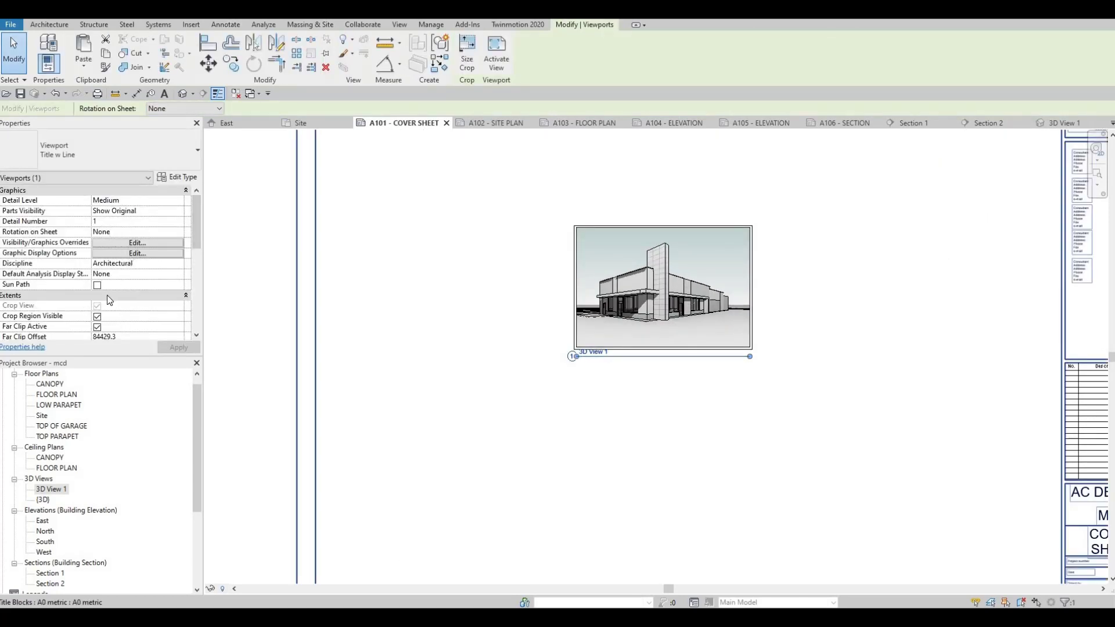
{"action": "scroll", "coordinate": [109, 299], "scroll_direction": "down", "scroll_amount": 4}
{"action": "scroll", "coordinate": [465, 301], "scroll_direction": "down", "scroll_amount": 1}
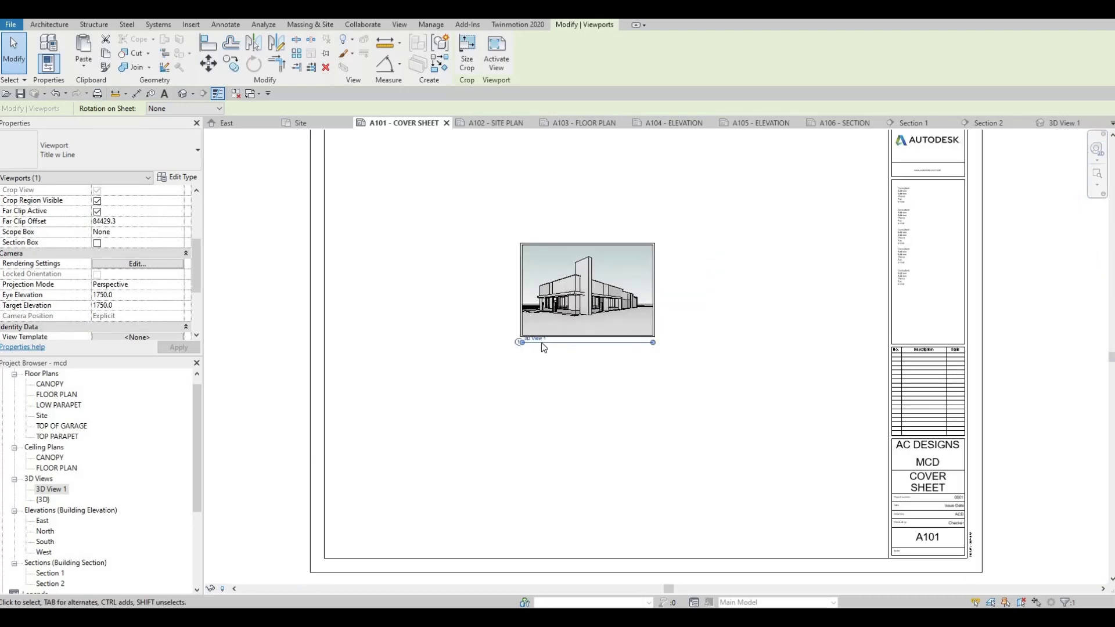
{"action": "scroll", "coordinate": [544, 347], "scroll_direction": "up", "scroll_amount": 1}
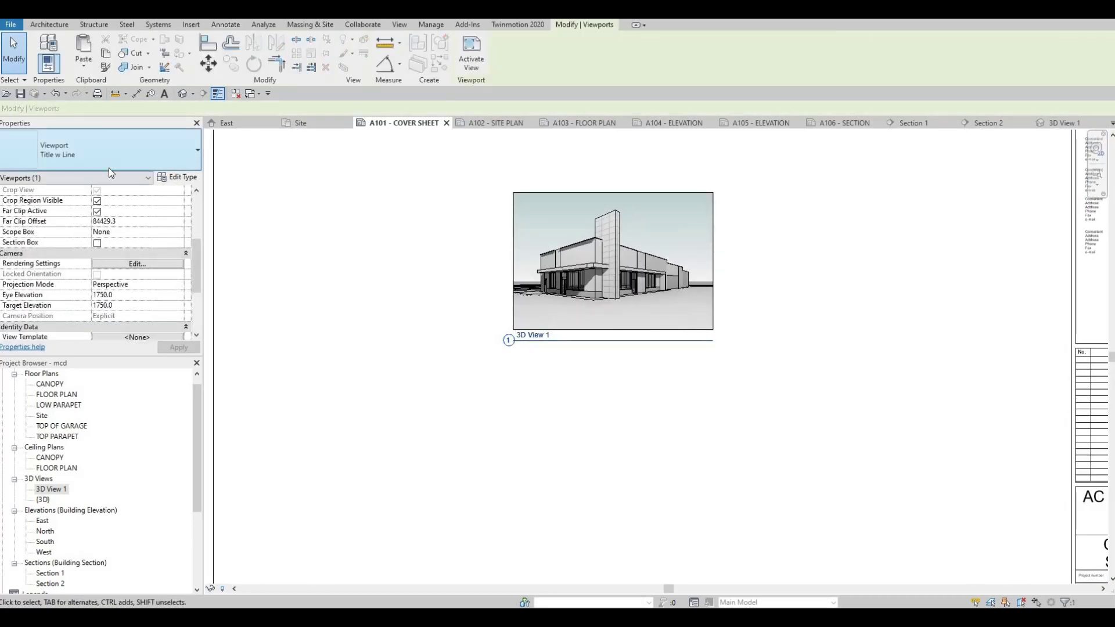
{"action": "left_click", "coordinate": [109, 166]}
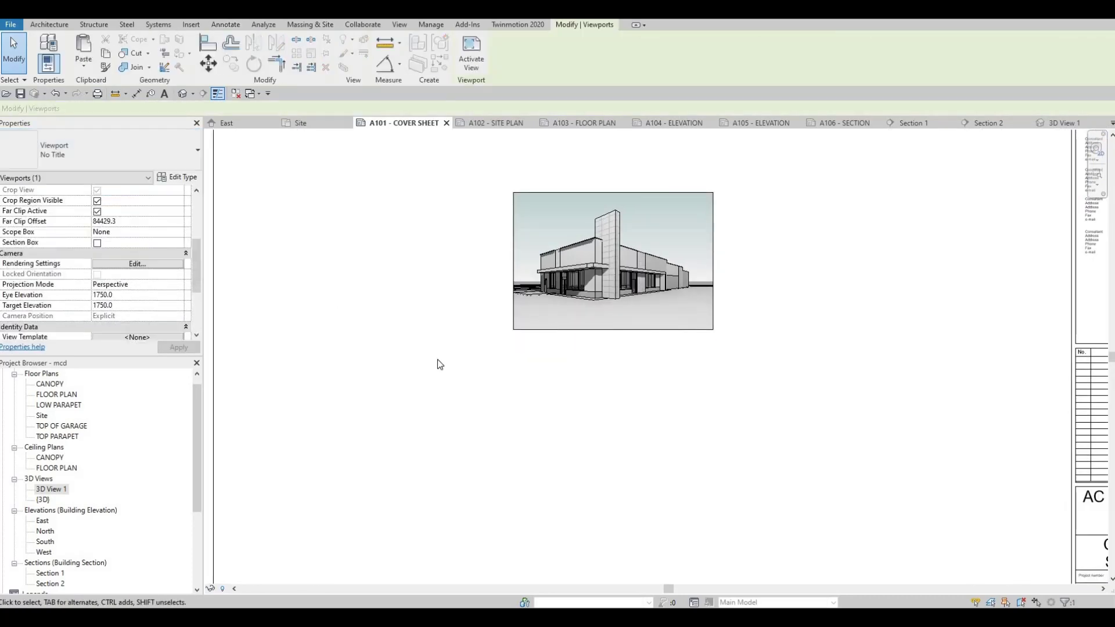
{"action": "key", "text": "Escape"}
Check the perspective viewport's properties and move the viewport toward the cover sheet's upper-left corner.
{"action": "middle_click_drag", "start_coordinate": [617, 325], "coordinate": [654, 264]}
{"action": "scroll", "coordinate": [674, 270], "scroll_direction": "down", "scroll_amount": 1}
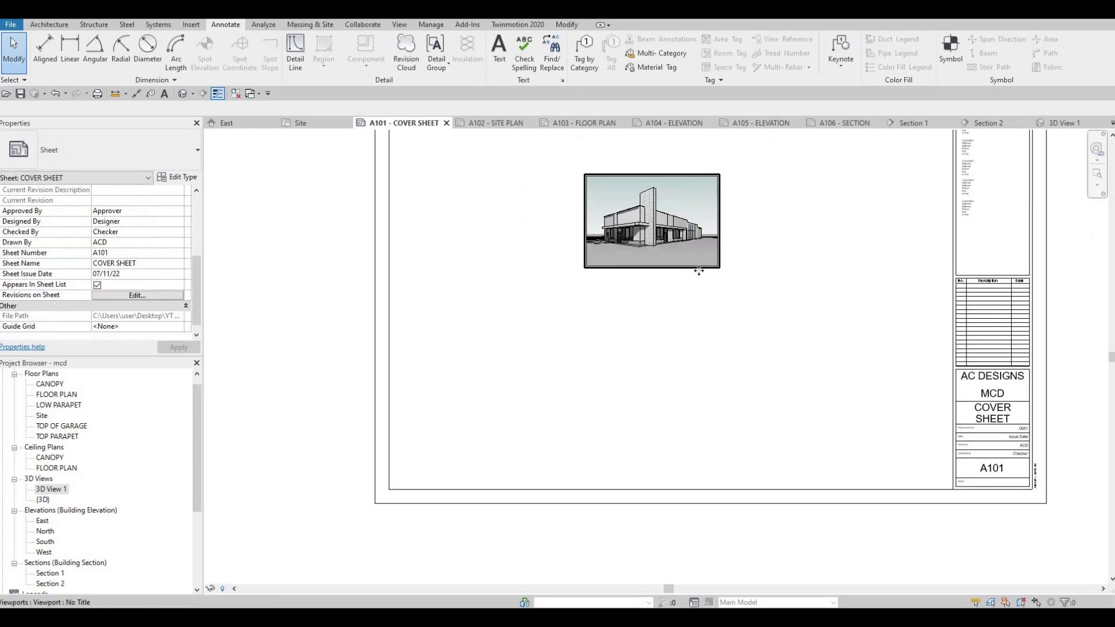
{"action": "left_click", "coordinate": [655, 263]}
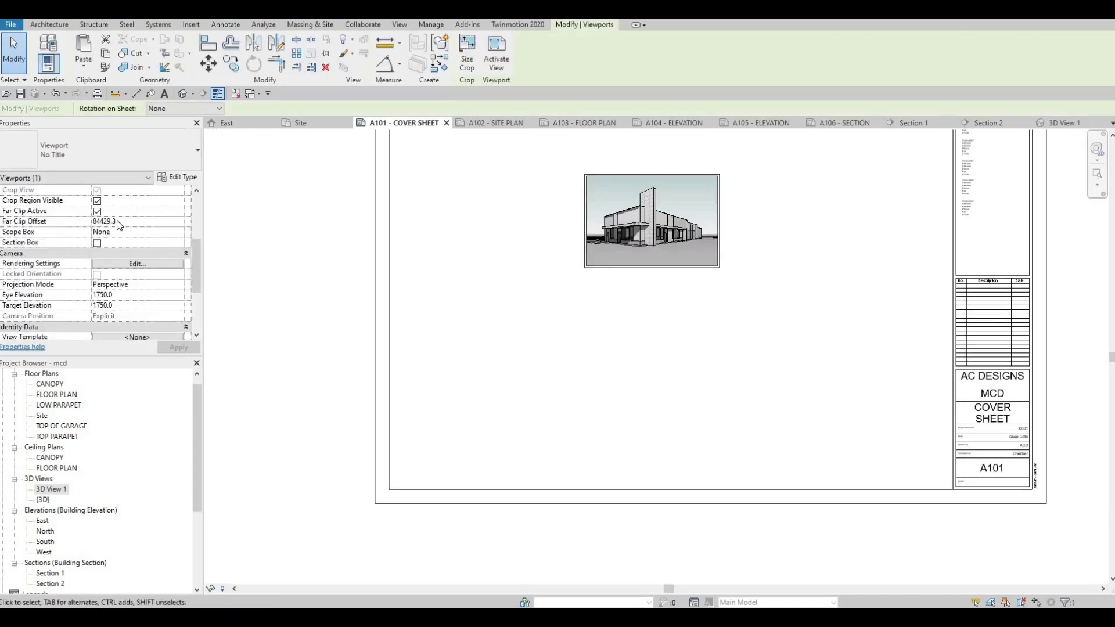
{"action": "scroll", "coordinate": [139, 241], "scroll_direction": "down", "scroll_amount": 4}
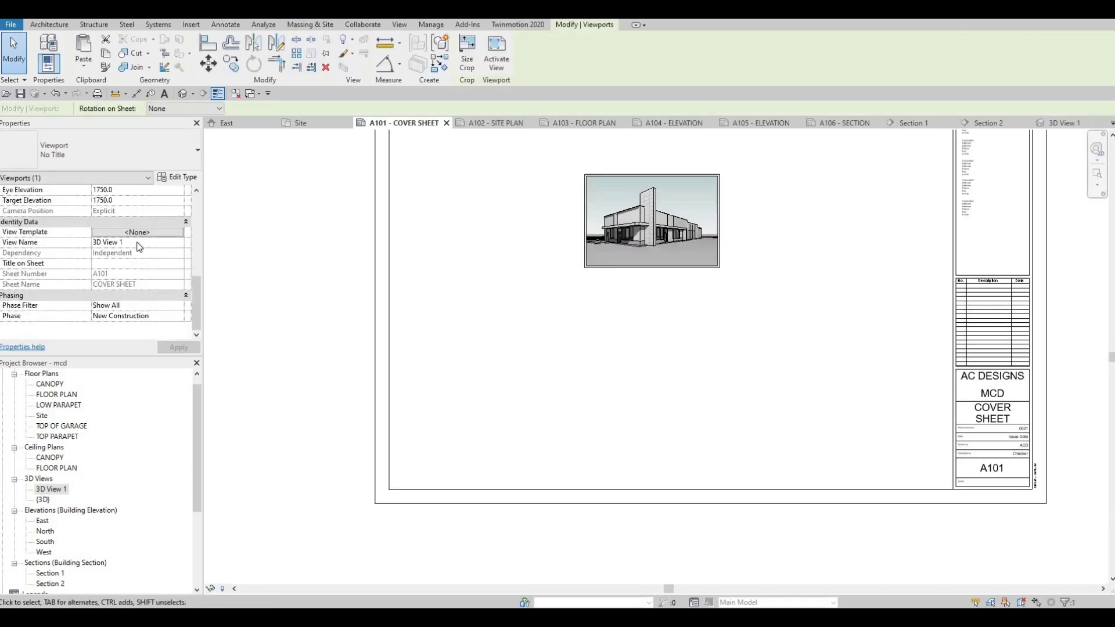
{"action": "scroll", "coordinate": [168, 250], "scroll_direction": "up", "scroll_amount": 2}
{"action": "scroll", "coordinate": [150, 264], "scroll_direction": "up", "scroll_amount": 1}
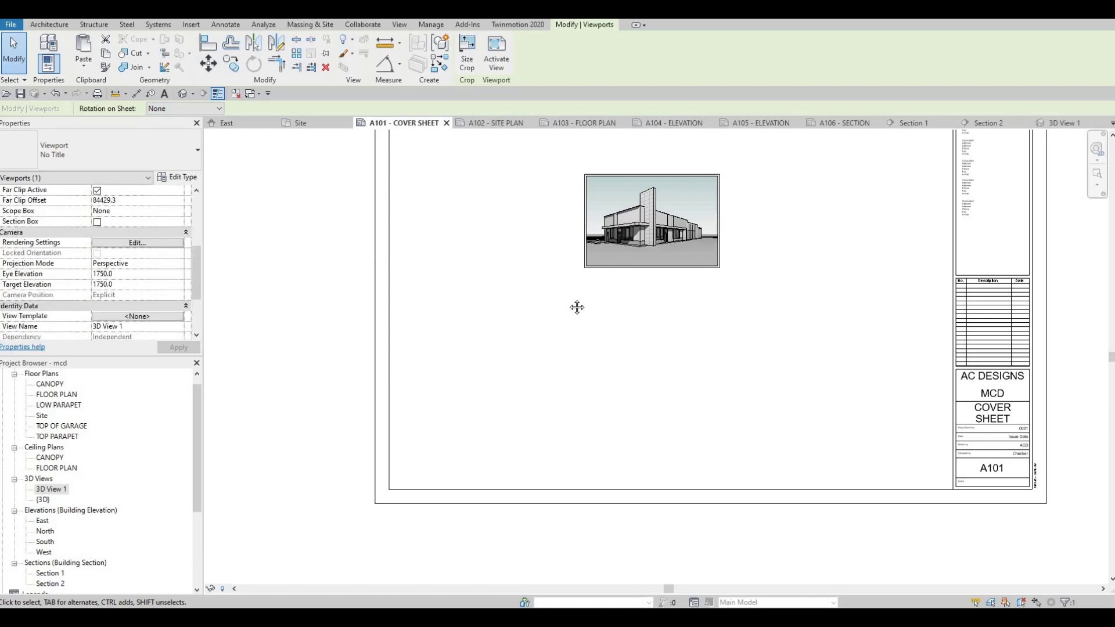
{"action": "left_click", "coordinate": [650, 315]}
{"action": "scroll", "coordinate": [666, 263], "scroll_direction": "down", "scroll_amount": 1}
{"action": "middle_click_drag", "start_coordinate": [685, 251], "coordinate": [647, 273]}
{"action": "left_click_drag", "start_coordinate": [574, 217], "coordinate": [486, 172]}
{"action": "middle_click_drag", "start_coordinate": [568, 319], "coordinate": [590, 423]}
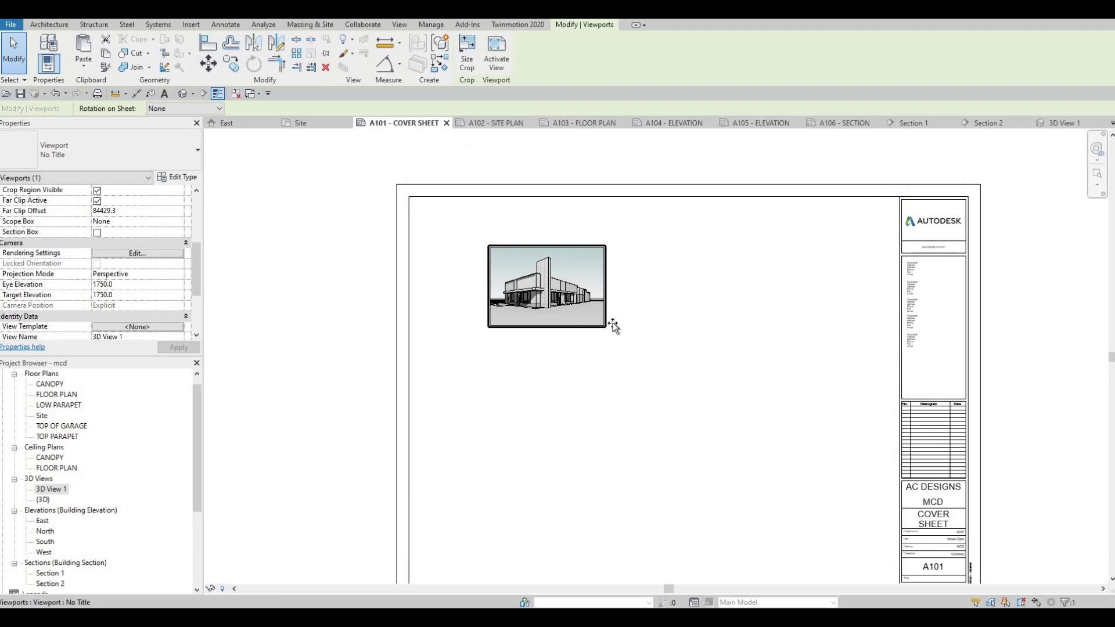
Move the perspective viewport to the middle of the cover sheet.
{"action": "left_click_drag", "start_coordinate": [580, 308], "coordinate": [697, 420]}
{"action": "middle_click_drag", "start_coordinate": [724, 381], "coordinate": [725, 311]}
{"action": "left_click", "coordinate": [728, 309]}
{"action": "scroll", "coordinate": [725, 314], "scroll_direction": "up", "scroll_amount": 1}
{"action": "left_click", "coordinate": [707, 274]}
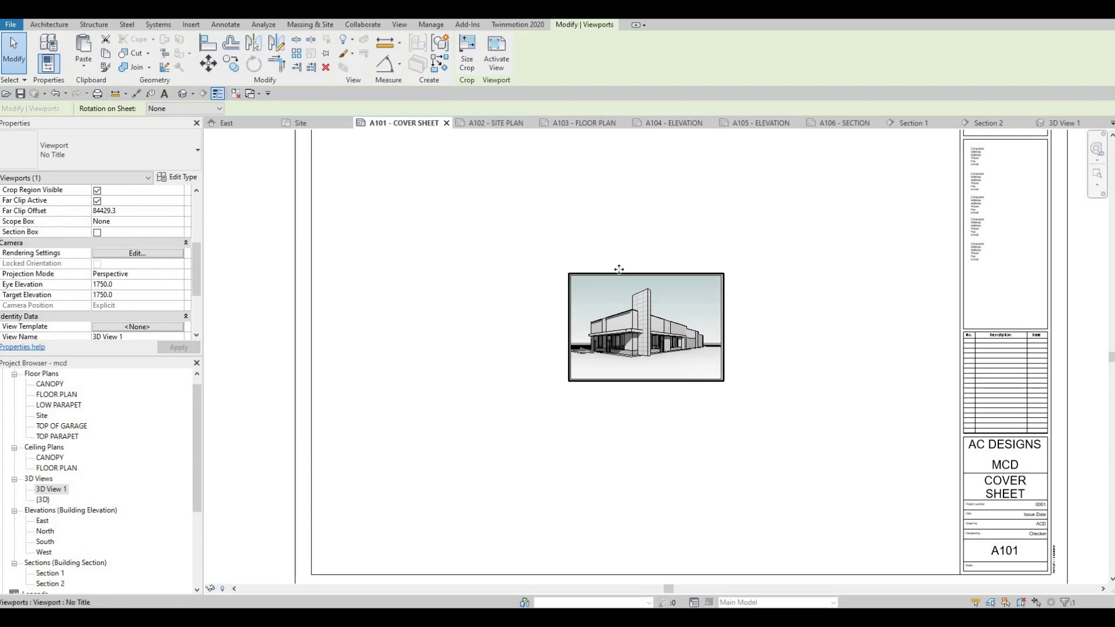
{"action": "middle_click_drag", "start_coordinate": [590, 350], "coordinate": [604, 327]}
{"action": "key", "text": "Escape"}
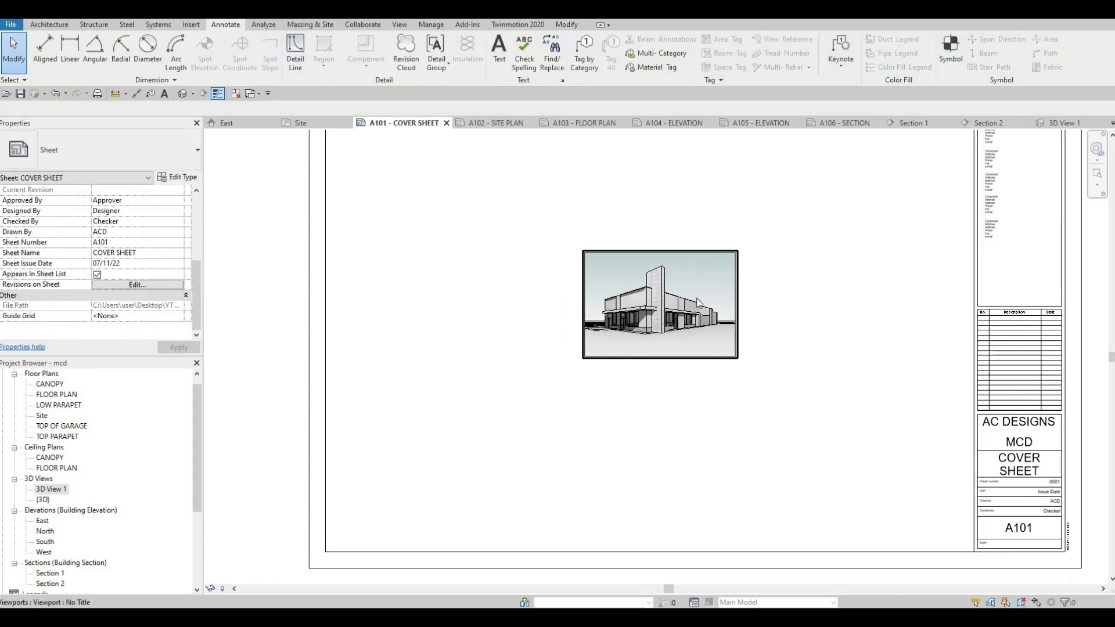
Add a 2.5mm Arial text note reading MCDONALDS above and to the left of the perspective viewport.
{"action": "scroll", "coordinate": [701, 294], "scroll_direction": "up", "scroll_amount": 1}
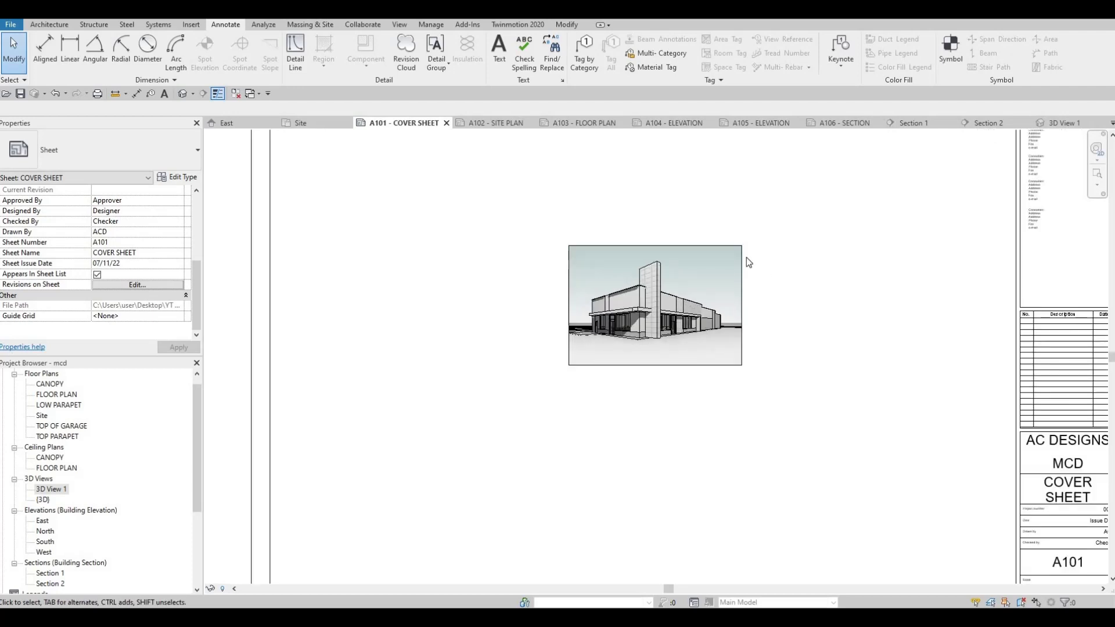
{"action": "scroll", "coordinate": [747, 256], "scroll_direction": "down", "scroll_amount": 2}
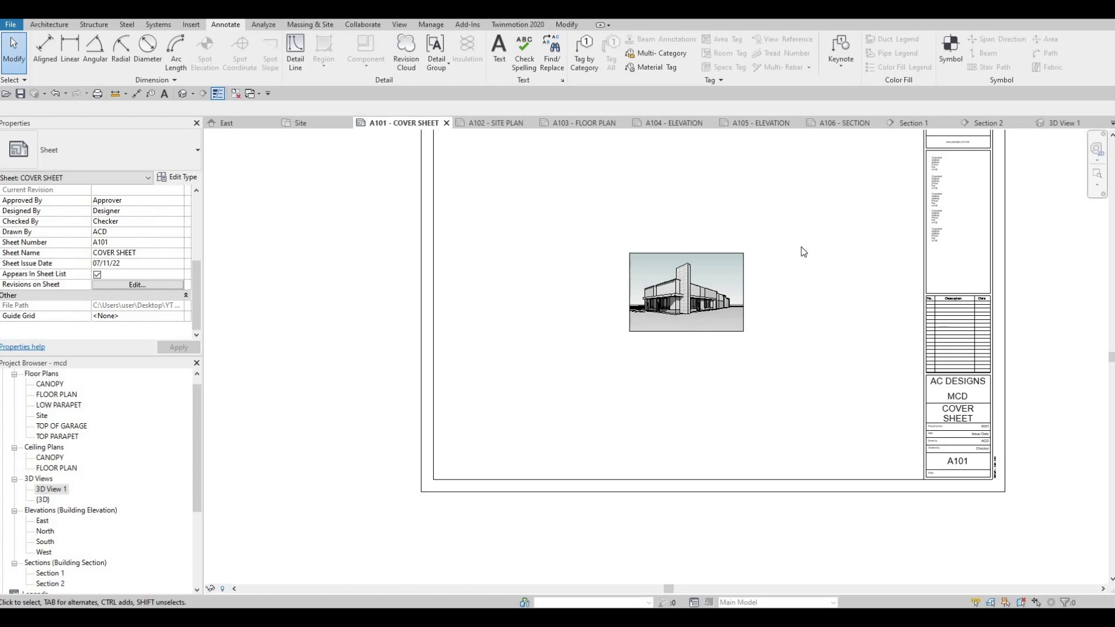
{"action": "scroll", "coordinate": [766, 302], "scroll_direction": "up", "scroll_amount": 3}
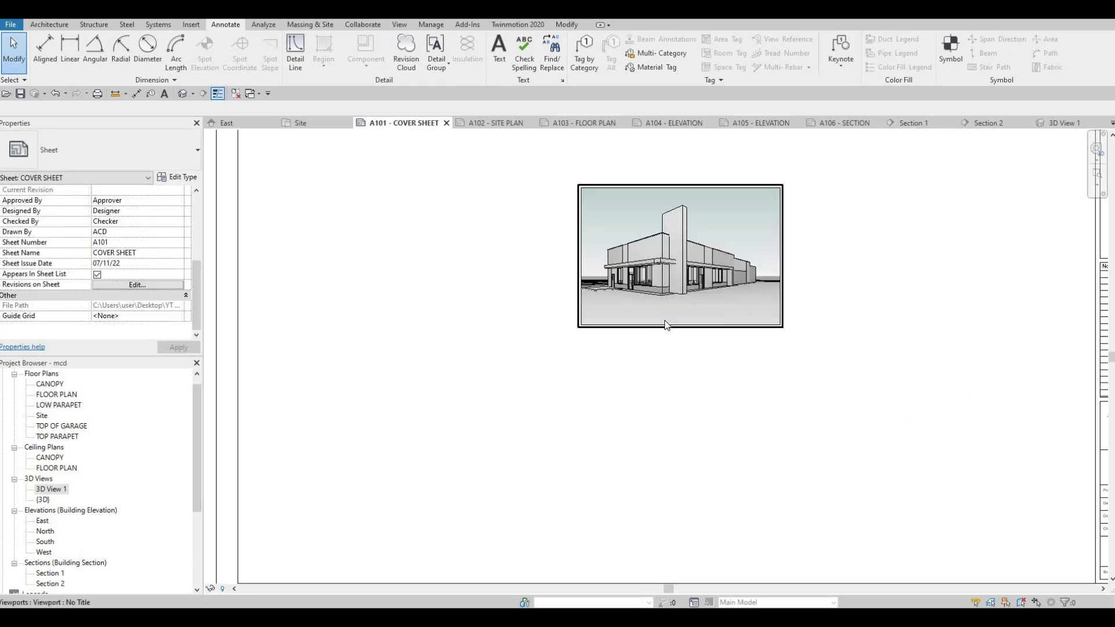
{"action": "scroll", "coordinate": [647, 372], "scroll_direction": "down", "scroll_amount": 2}
{"action": "left_click", "coordinate": [505, 47]}
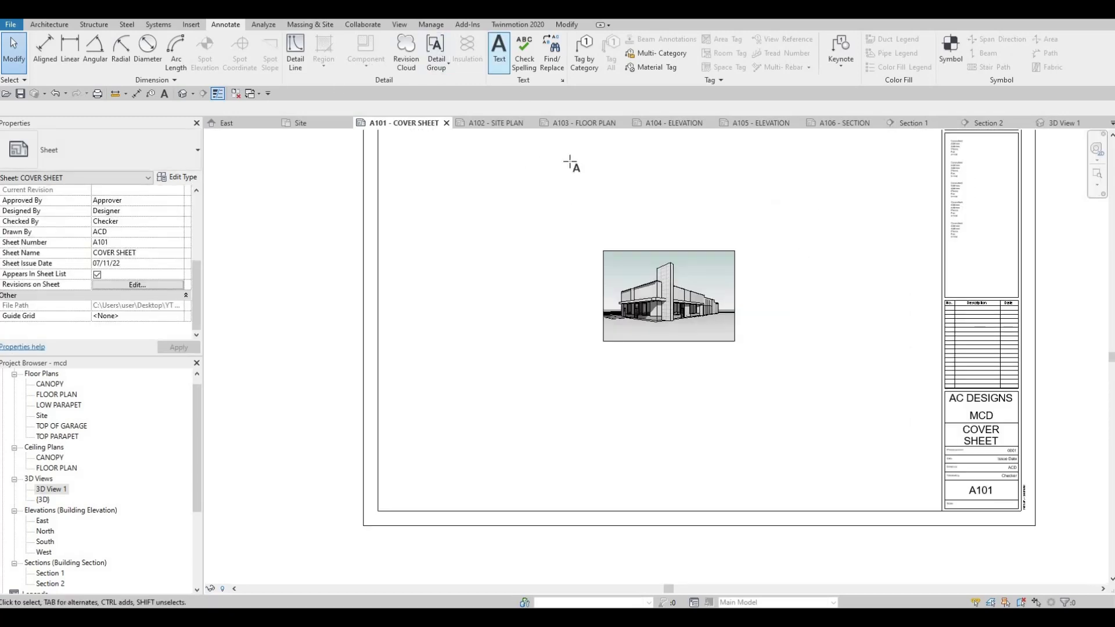
{"action": "middle_click_drag", "start_coordinate": [540, 172], "coordinate": [535, 212]}
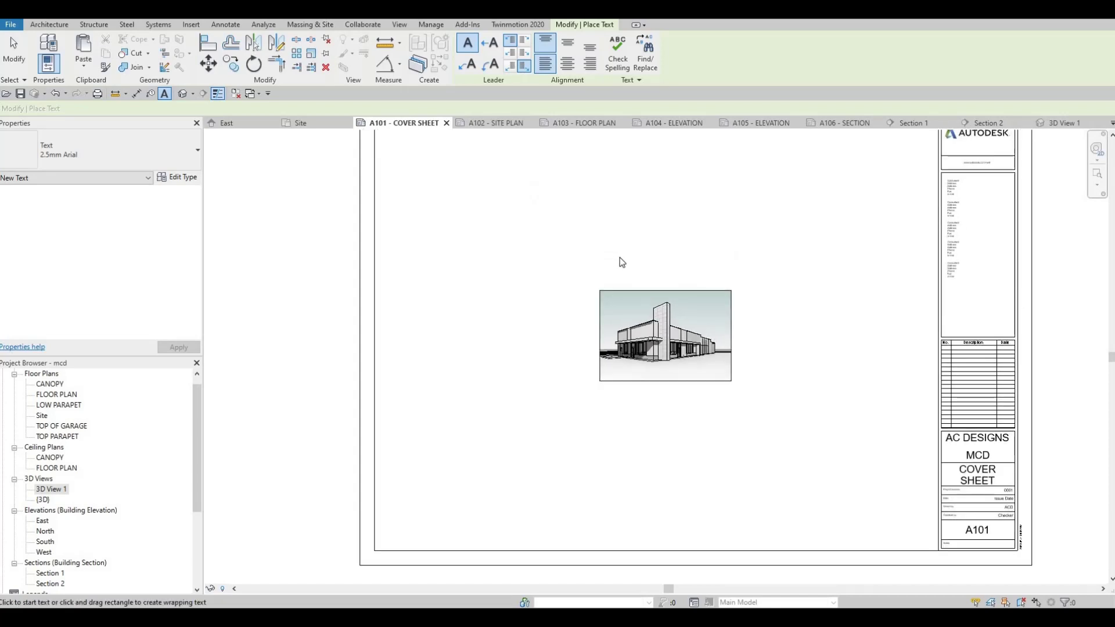
{"action": "left_click", "coordinate": [532, 193]}
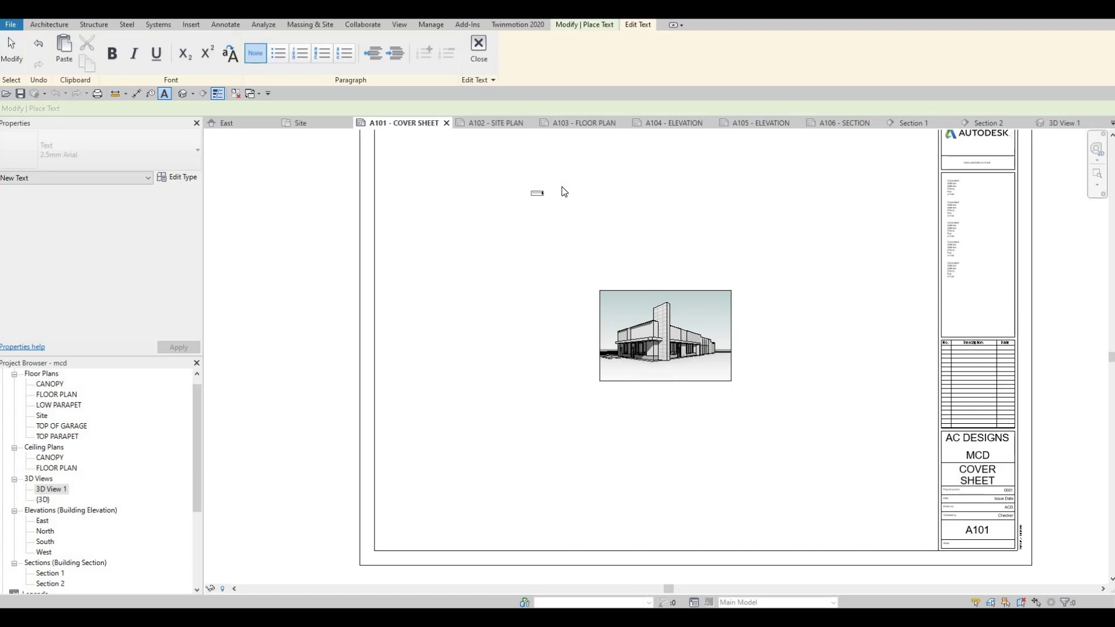
{"action": "left_click", "coordinate": [548, 217]}
{"action": "scroll", "coordinate": [545, 197], "scroll_direction": "up", "scroll_amount": 6}
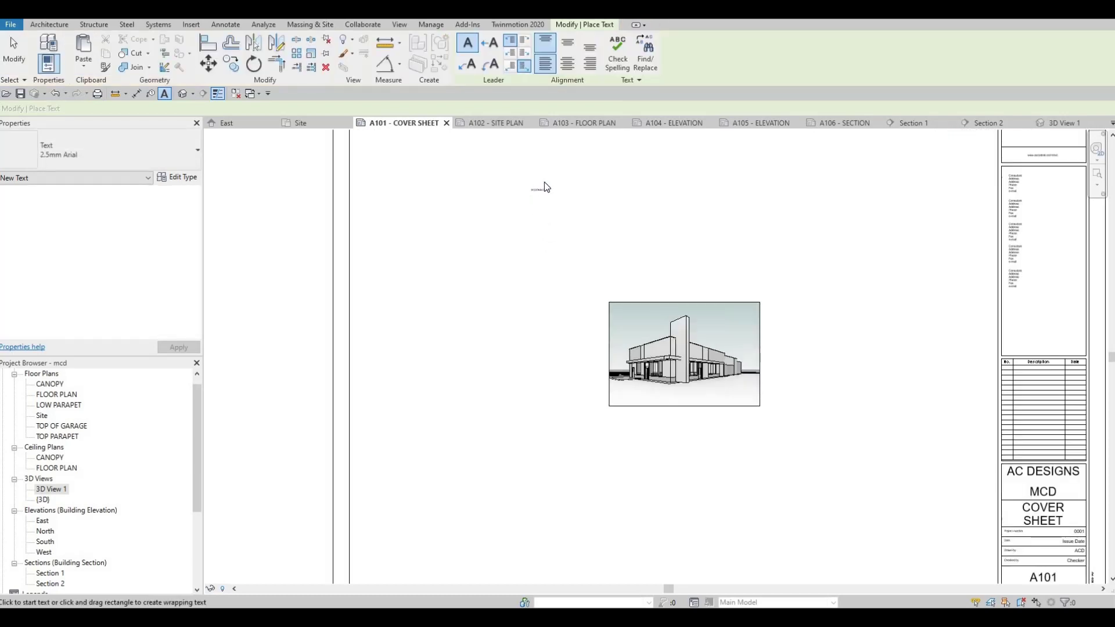
{"action": "key", "text": "Escape"}
Change the MCDONALDS text note to the 8mm Arial type and move it above the perspective viewport.
{"action": "left_click", "coordinate": [546, 179]}
{"action": "left_click", "coordinate": [87, 155]}
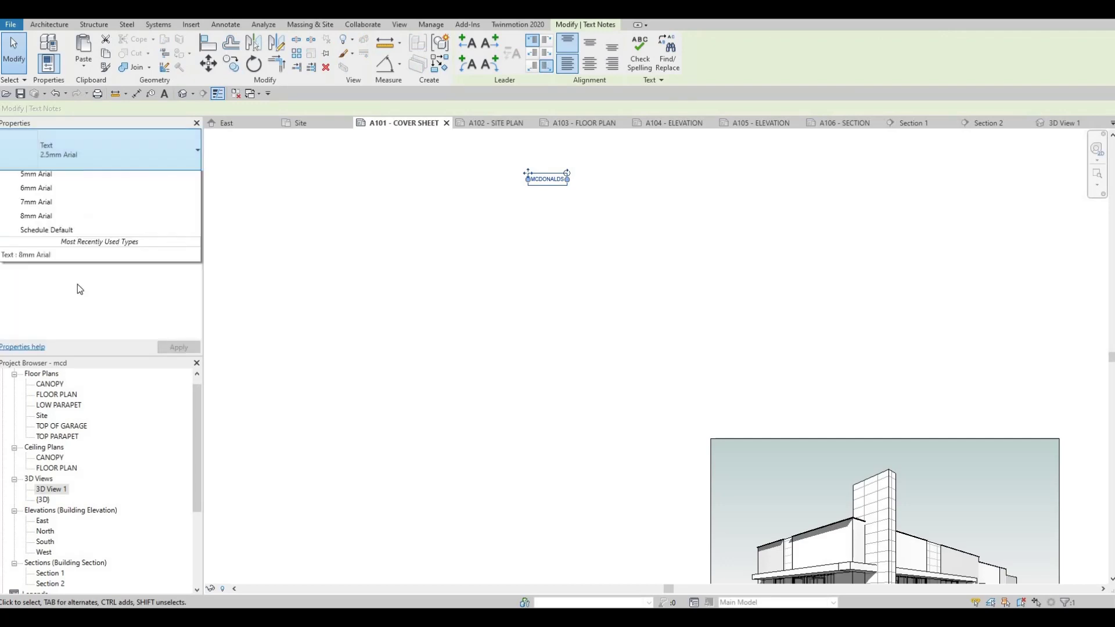
{"action": "scroll", "coordinate": [589, 279], "scroll_direction": "down", "scroll_amount": 2}
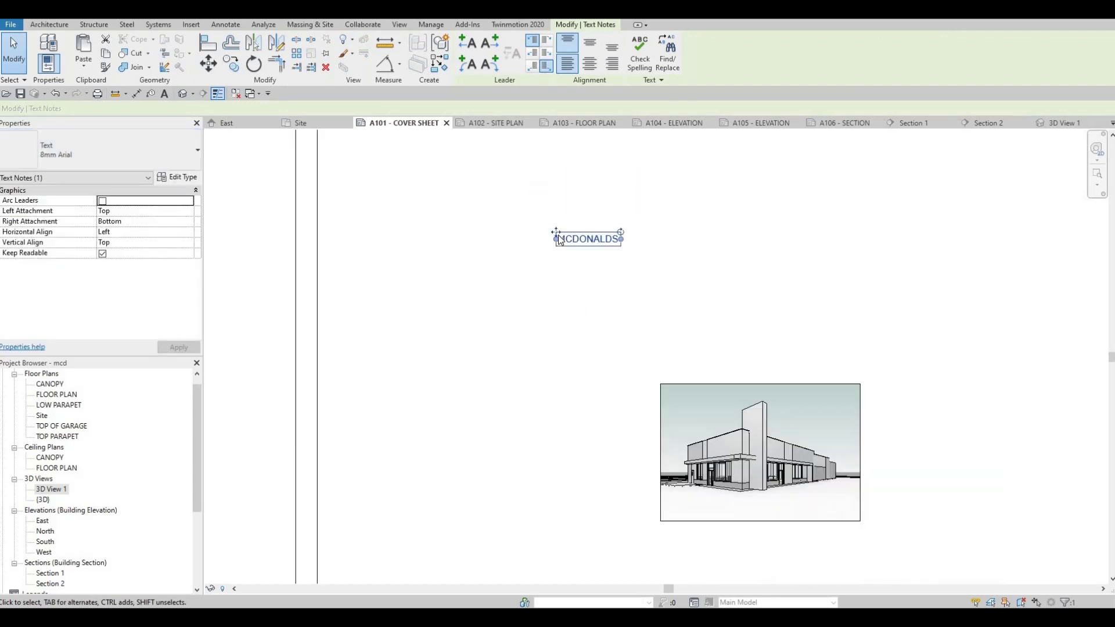
{"action": "left_click_drag", "start_coordinate": [712, 276], "coordinate": [768, 305]}
{"action": "left_click", "coordinate": [695, 279]}
{"action": "scroll", "coordinate": [777, 305], "scroll_direction": "down", "scroll_amount": 2}
{"action": "middle_click_drag", "start_coordinate": [777, 304], "coordinate": [682, 239]}
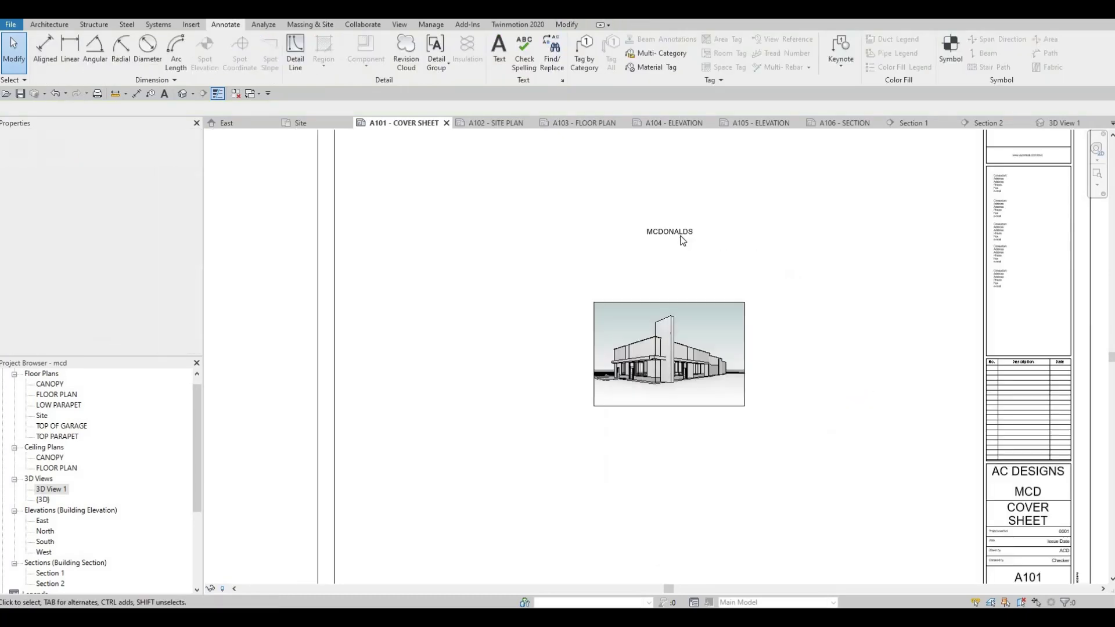
Duplicate the MCDONALDS note's text type as 15MM with a text size of 15 mm and apply it to the note.
{"action": "left_click", "coordinate": [681, 236]}
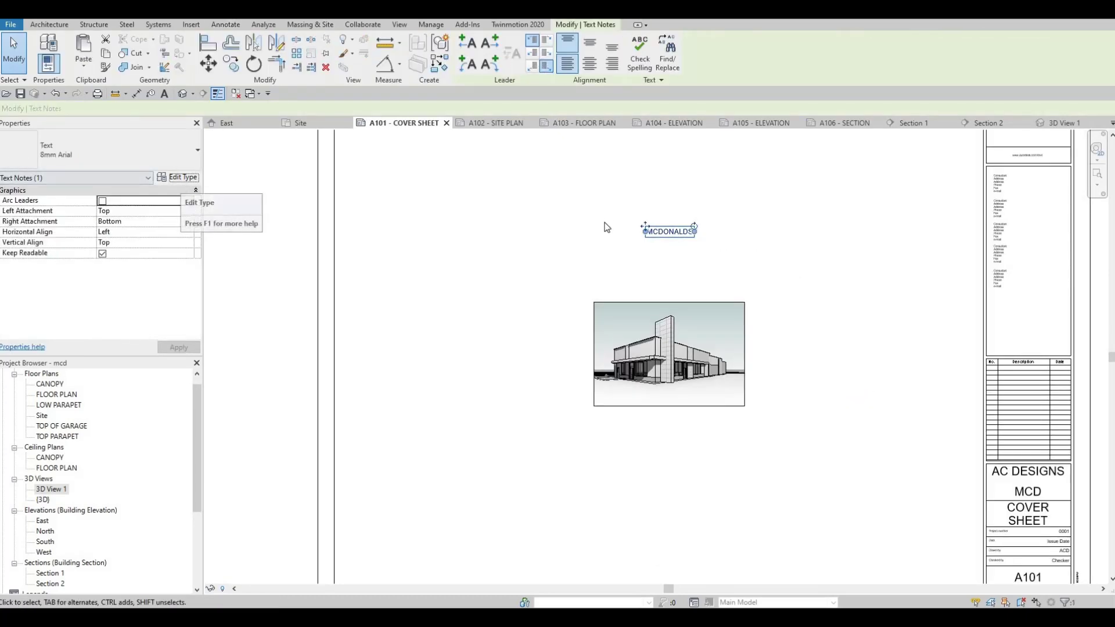
{"action": "left_click", "coordinate": [180, 178]}
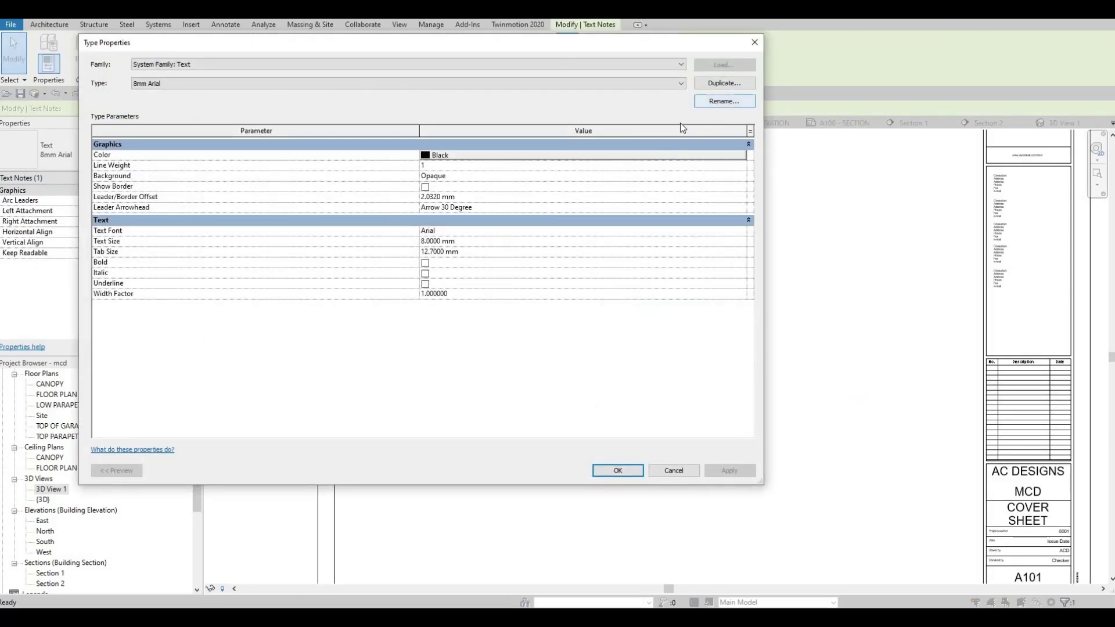
{"action": "left_click", "coordinate": [725, 83]}
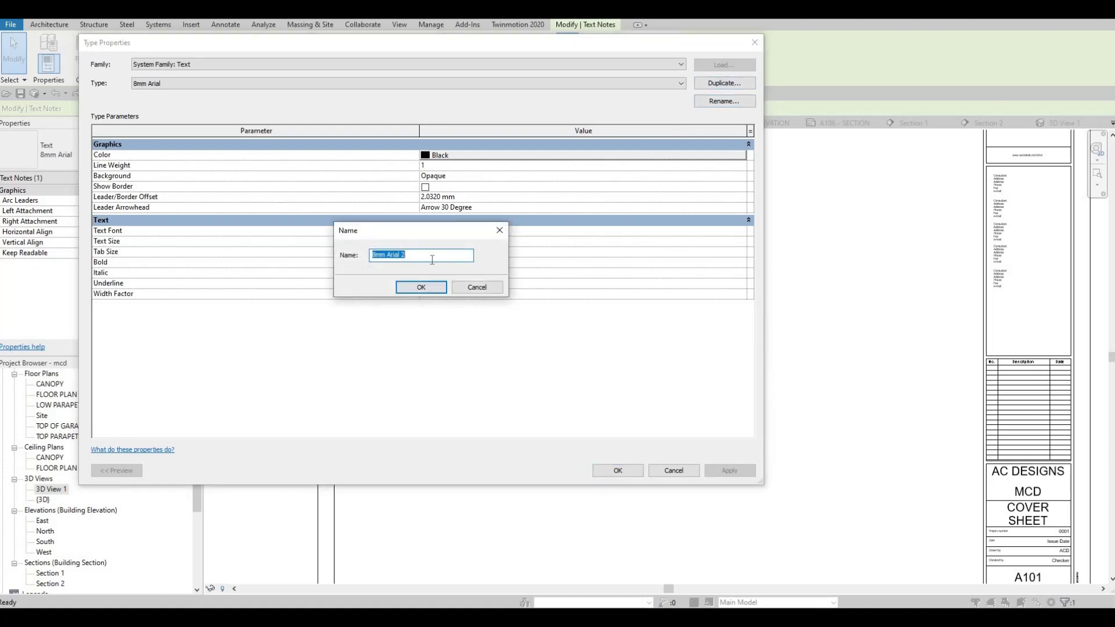
{"action": "type", "text": "15MM"}
{"action": "left_click", "coordinate": [422, 287]}
{"action": "left_click", "coordinate": [471, 241]}
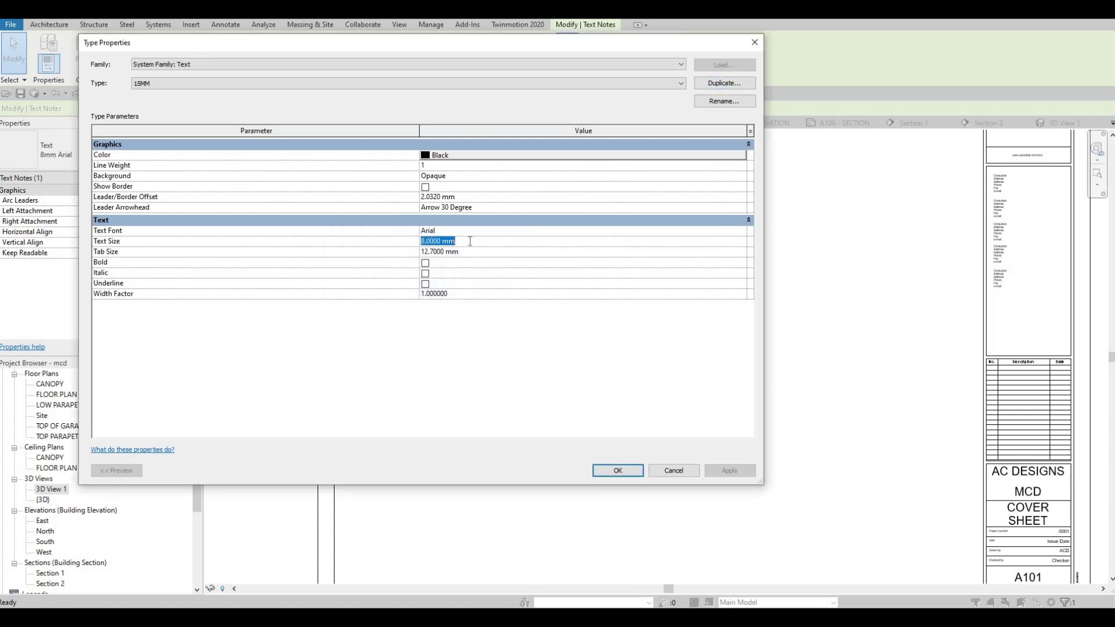
{"action": "type", "text": "15"}
{"action": "left_click", "coordinate": [470, 293]}
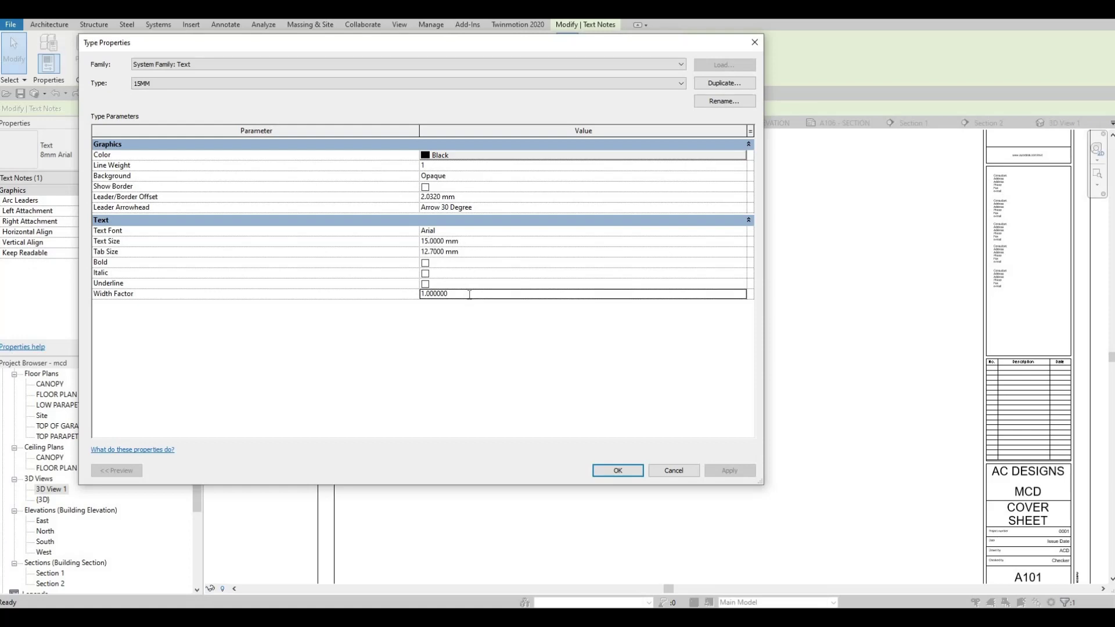
{"action": "left_click", "coordinate": [617, 471]}
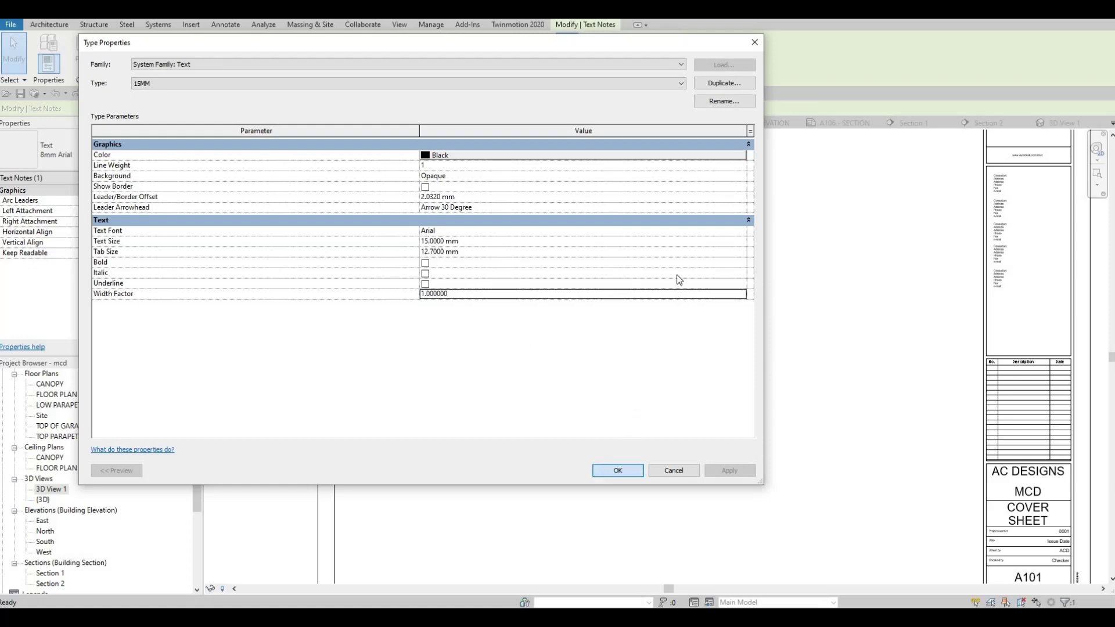
{"action": "key", "text": "Escape"}
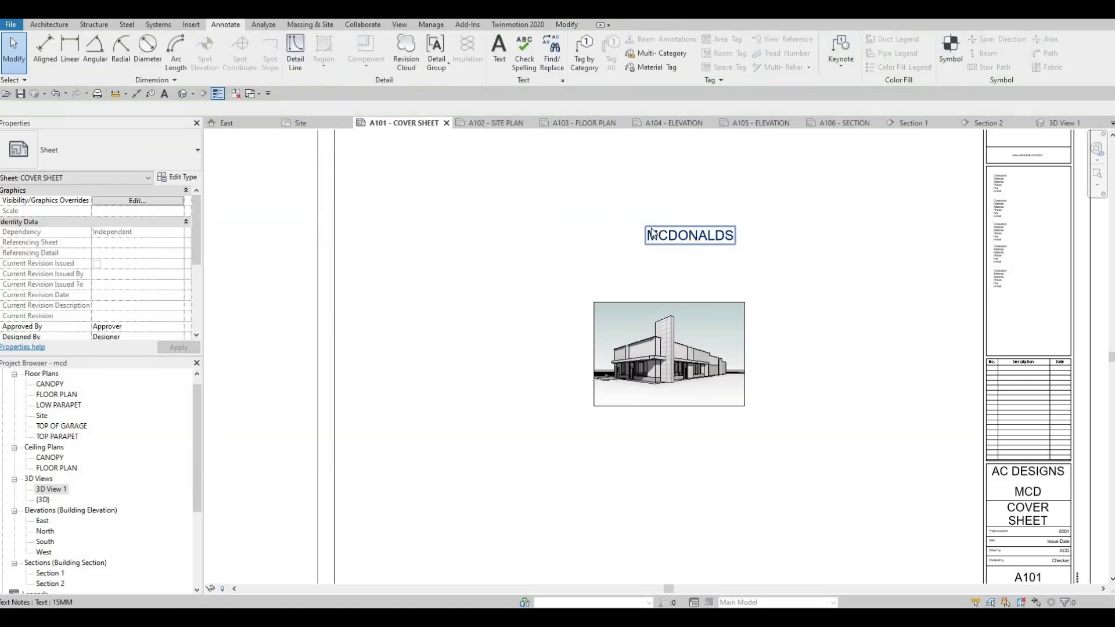
Centre the MCDONALDS text note horizontally over the perspective viewport.
{"action": "left_click_drag", "start_coordinate": [650, 228], "coordinate": [624, 299]}
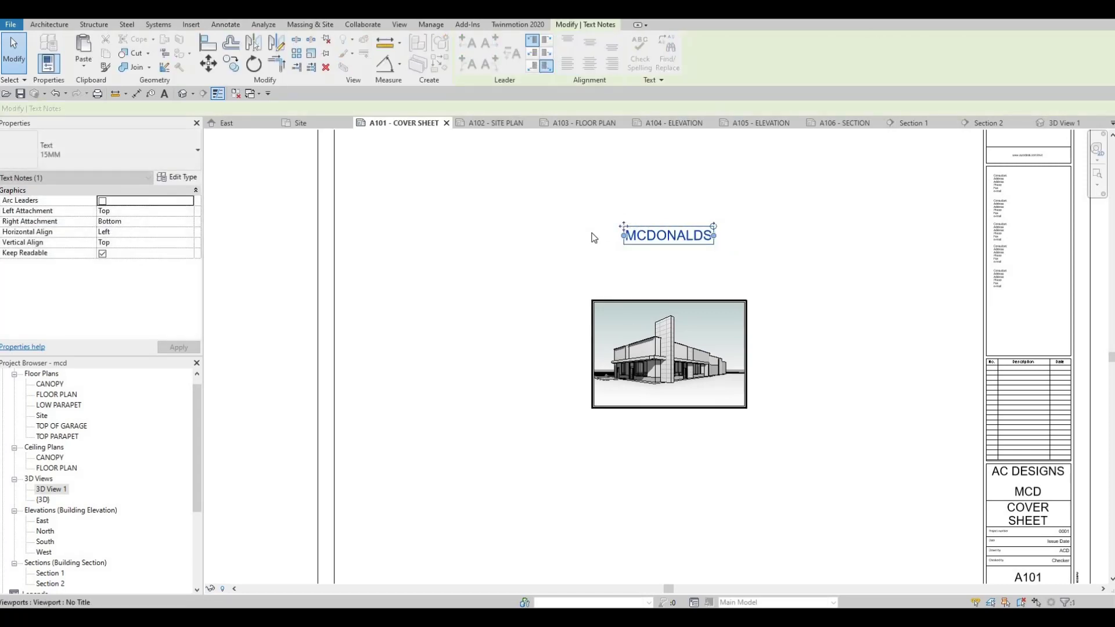
{"action": "middle_click_drag", "start_coordinate": [592, 237], "coordinate": [563, 162]}
{"action": "key", "text": "Escape"}
Examine the cover sheet's title, perspective viewport and title block placement.
{"action": "scroll", "coordinate": [569, 160], "scroll_direction": "down", "scroll_amount": 1}
{"action": "middle_click_drag", "start_coordinate": [583, 272], "coordinate": [582, 283]}
{"action": "scroll", "coordinate": [610, 253], "scroll_direction": "up", "scroll_amount": 4}
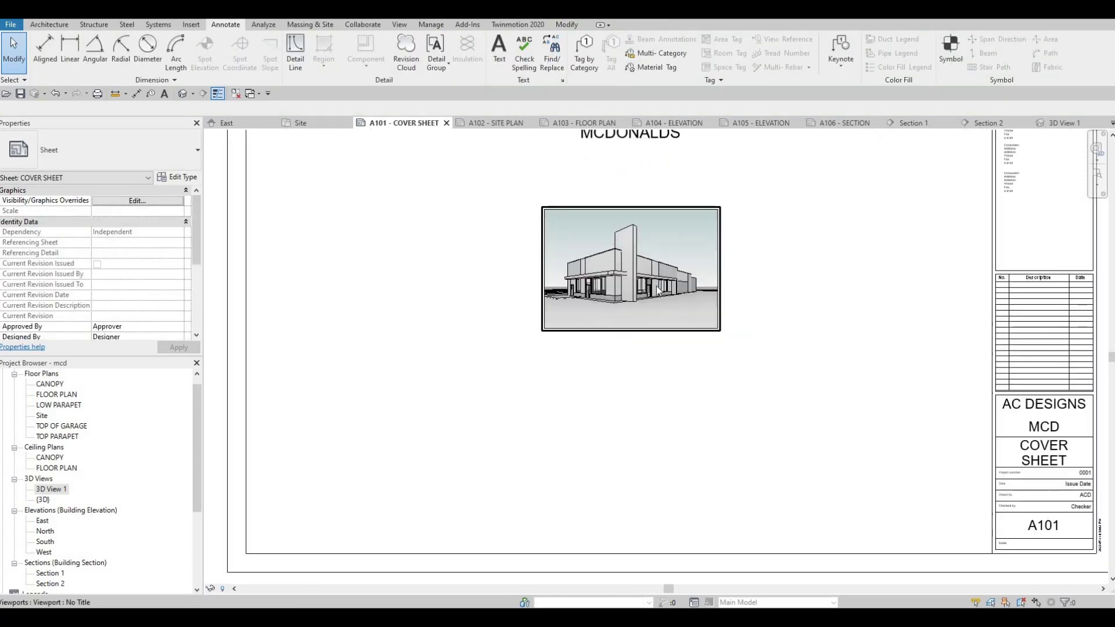
{"action": "middle_click_drag", "start_coordinate": [737, 367], "coordinate": [571, 309]}
{"action": "scroll", "coordinate": [678, 347], "scroll_direction": "down", "scroll_amount": 3}
{"action": "middle_click_drag", "start_coordinate": [703, 354], "coordinate": [681, 354]}
{"action": "scroll", "coordinate": [682, 353], "scroll_direction": "up", "scroll_amount": 1}
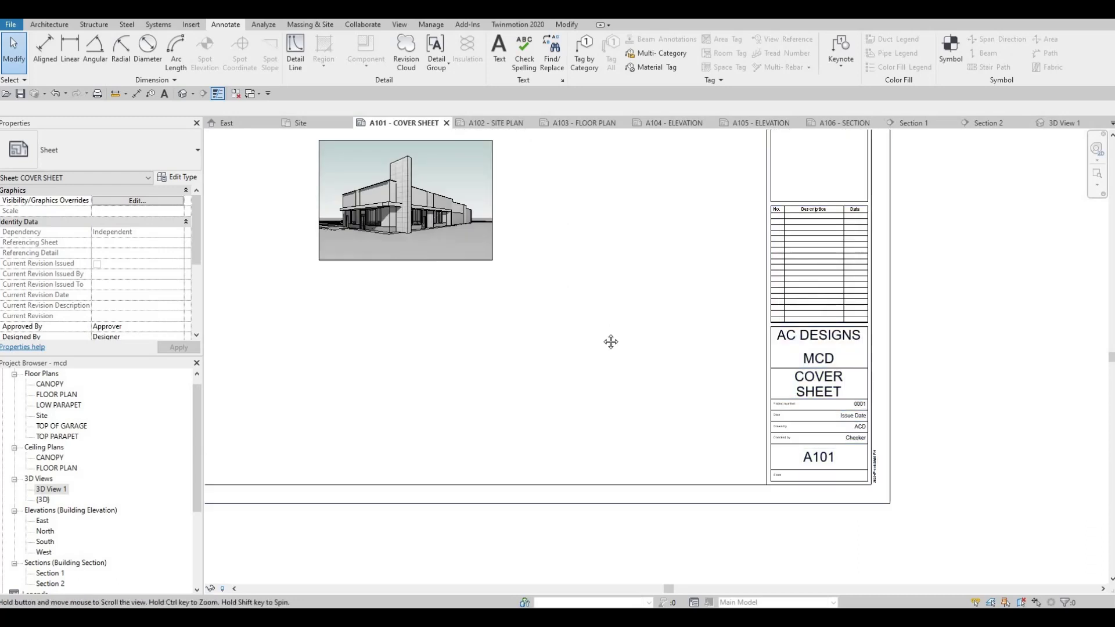
{"action": "middle_click_drag", "start_coordinate": [610, 341], "coordinate": [638, 345]}
{"action": "scroll", "coordinate": [638, 345], "scroll_direction": "down", "scroll_amount": 1}
{"action": "middle_click_drag", "start_coordinate": [580, 268], "coordinate": [583, 293]}
{"action": "scroll", "coordinate": [644, 348], "scroll_direction": "down", "scroll_amount": 3}
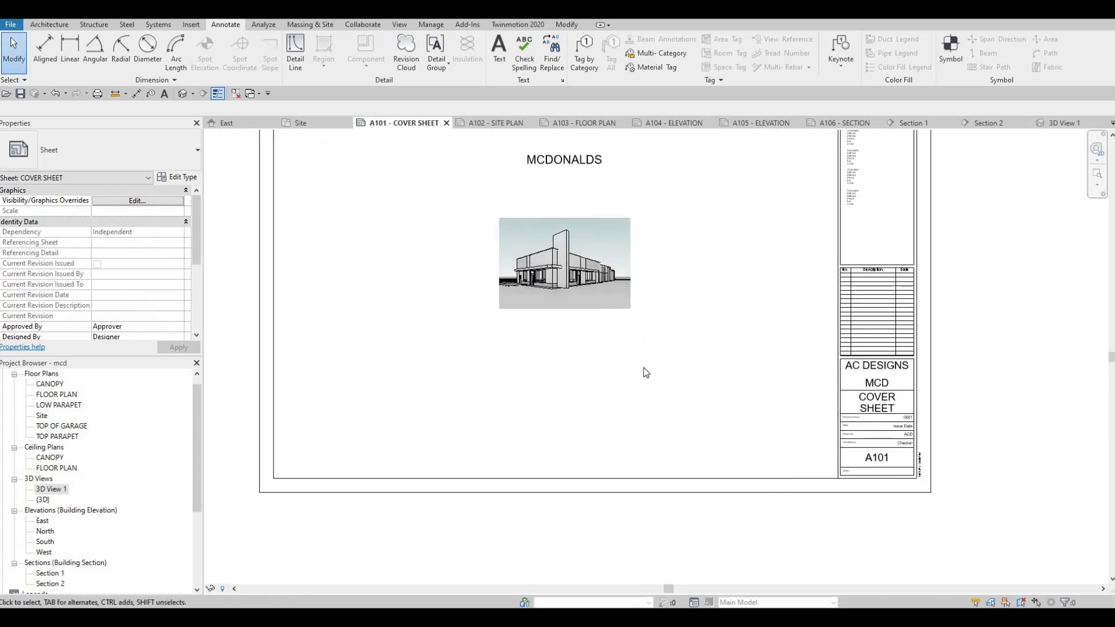
Save the project.
{"action": "left_click", "coordinate": [20, 93]}
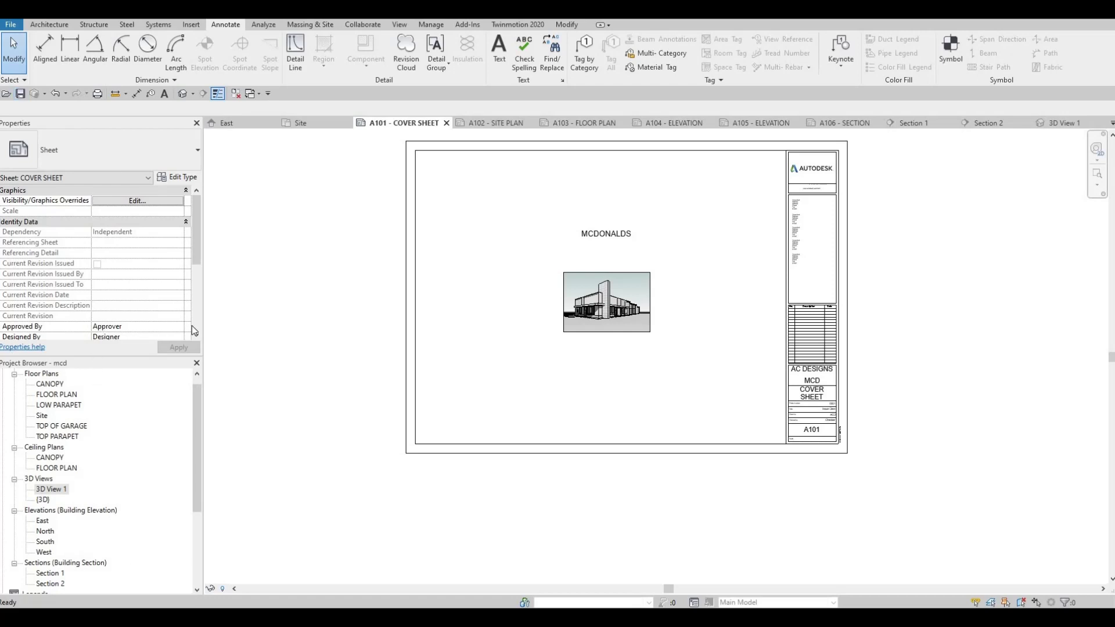
{"action": "left_click", "coordinate": [44, 25]}
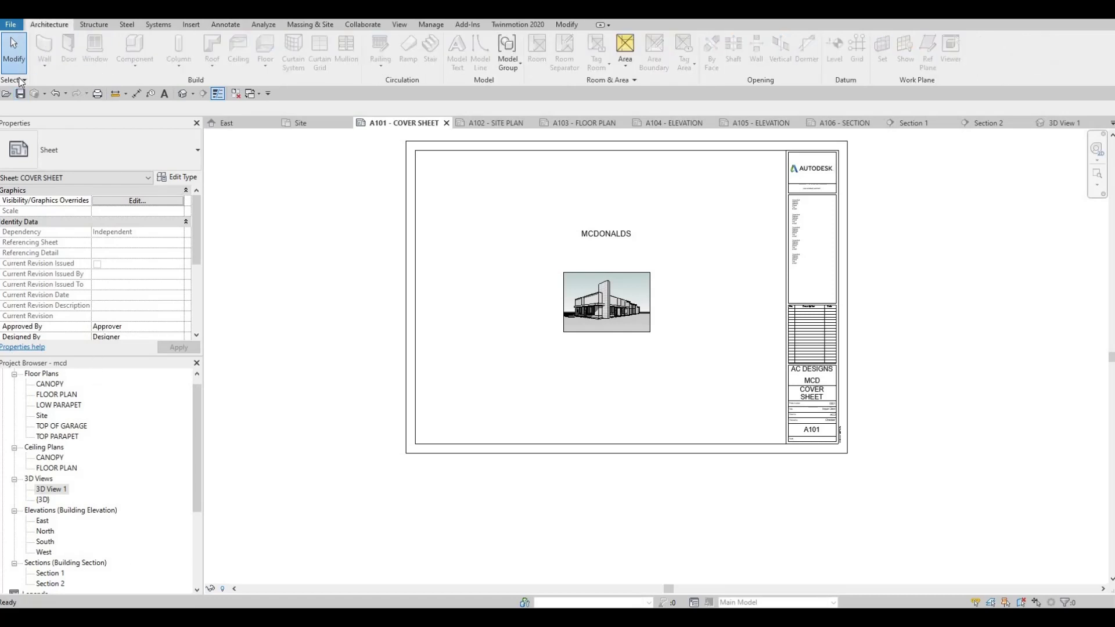
{"action": "left_click", "coordinate": [4, 16]}
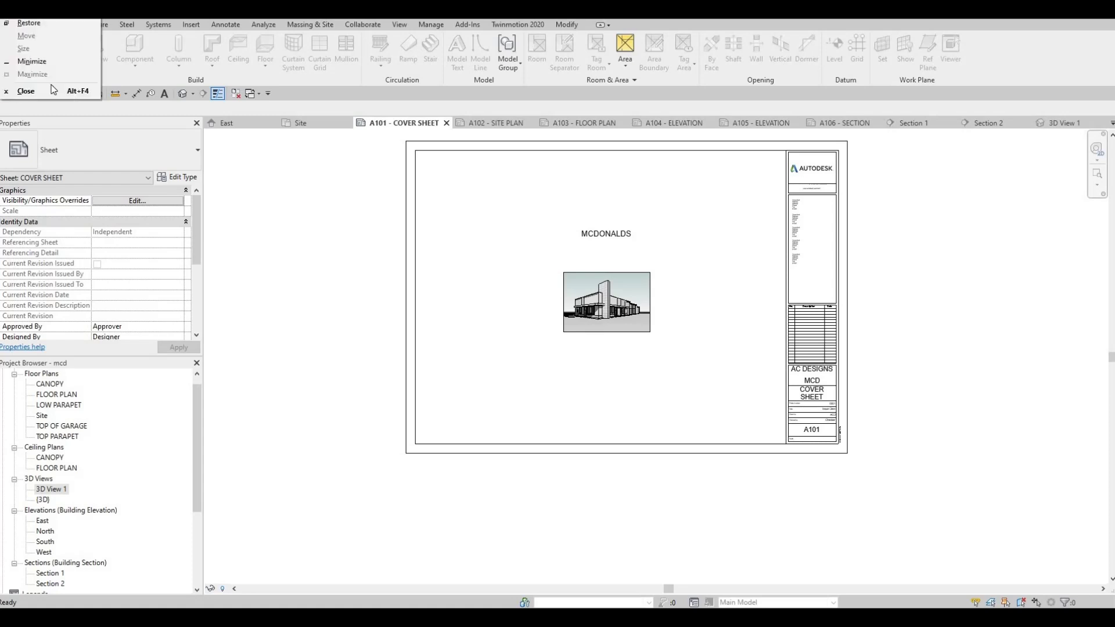
{"action": "key", "text": "Escape"}
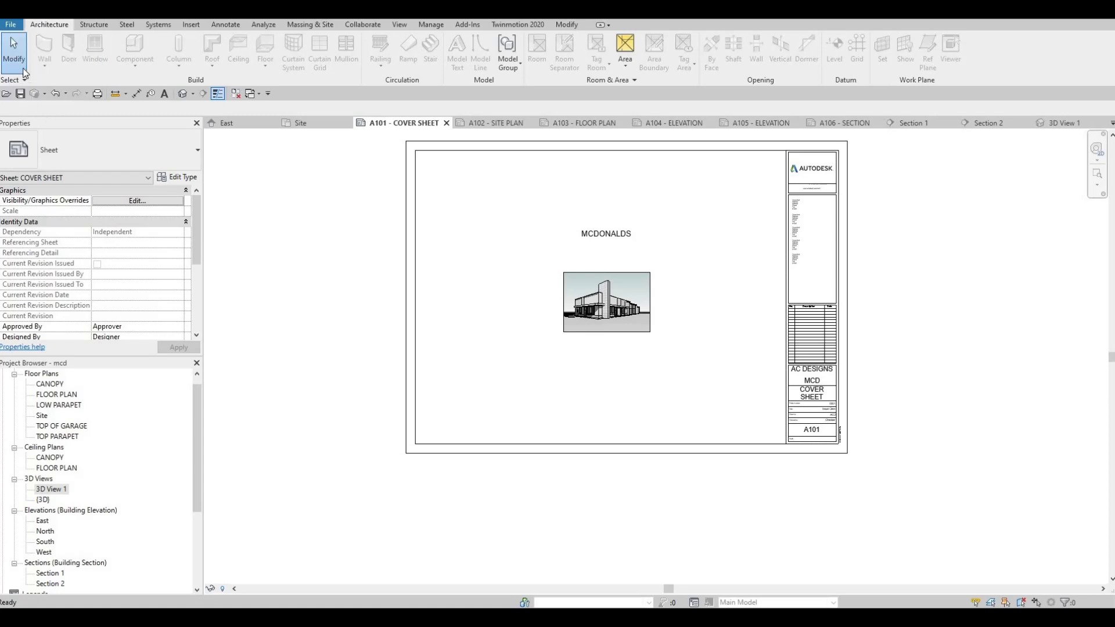
Start a print job with the print range set to selected views/sheets, combined into a single file.
{"action": "left_click", "coordinate": [11, 25]}
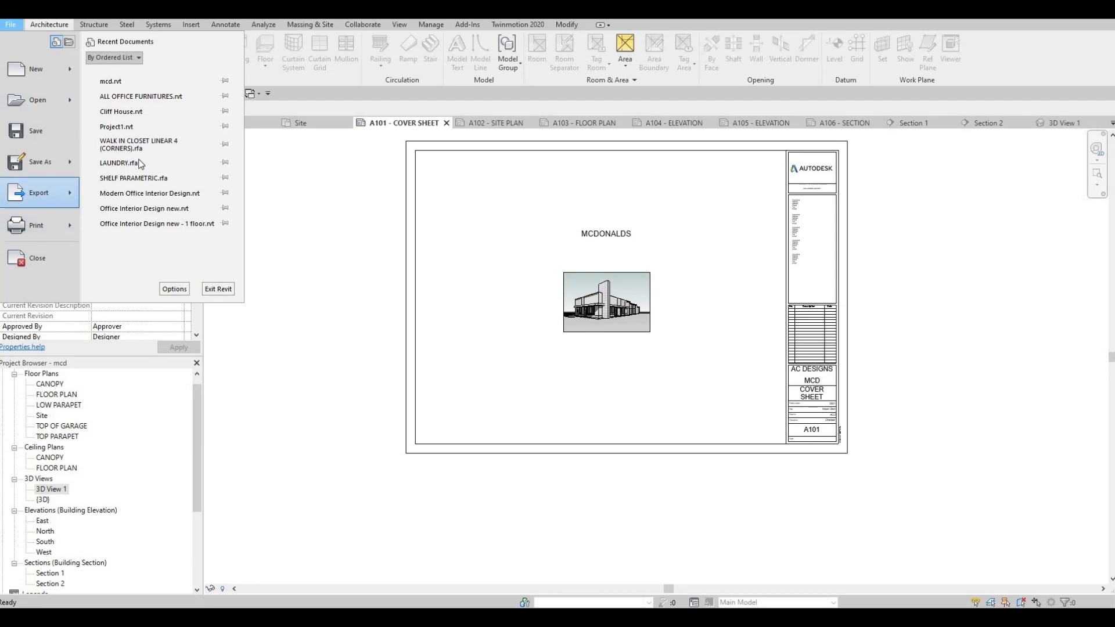
{"action": "mouse_move", "coordinate": [50, 197]}
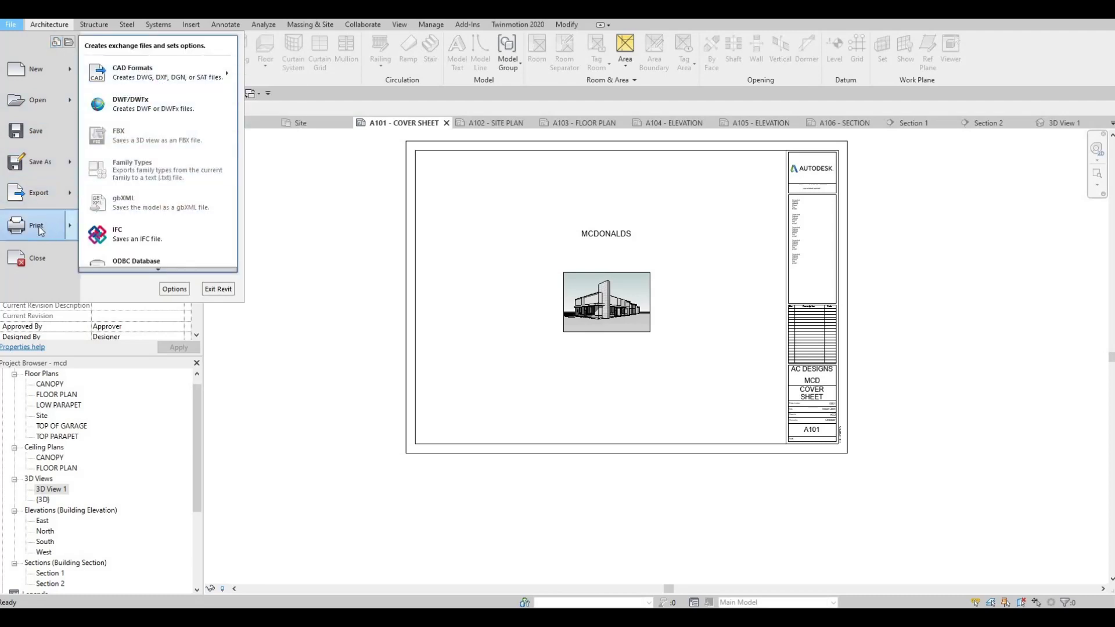
{"action": "left_click", "coordinate": [126, 74]}
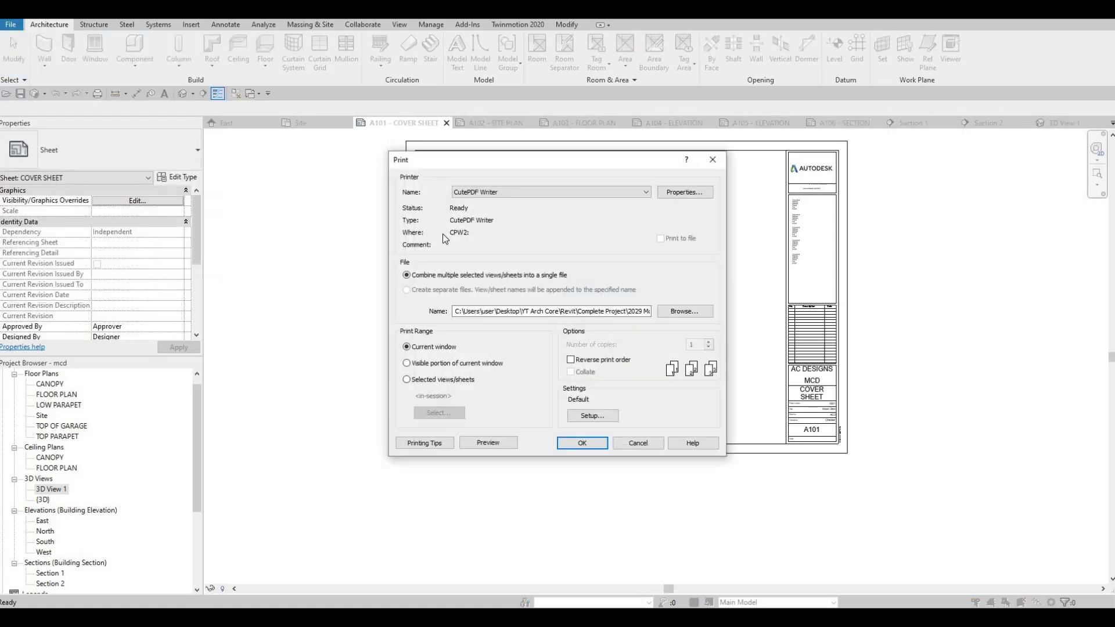
{"action": "left_click", "coordinate": [406, 380]}
{"action": "left_click", "coordinate": [407, 289]}
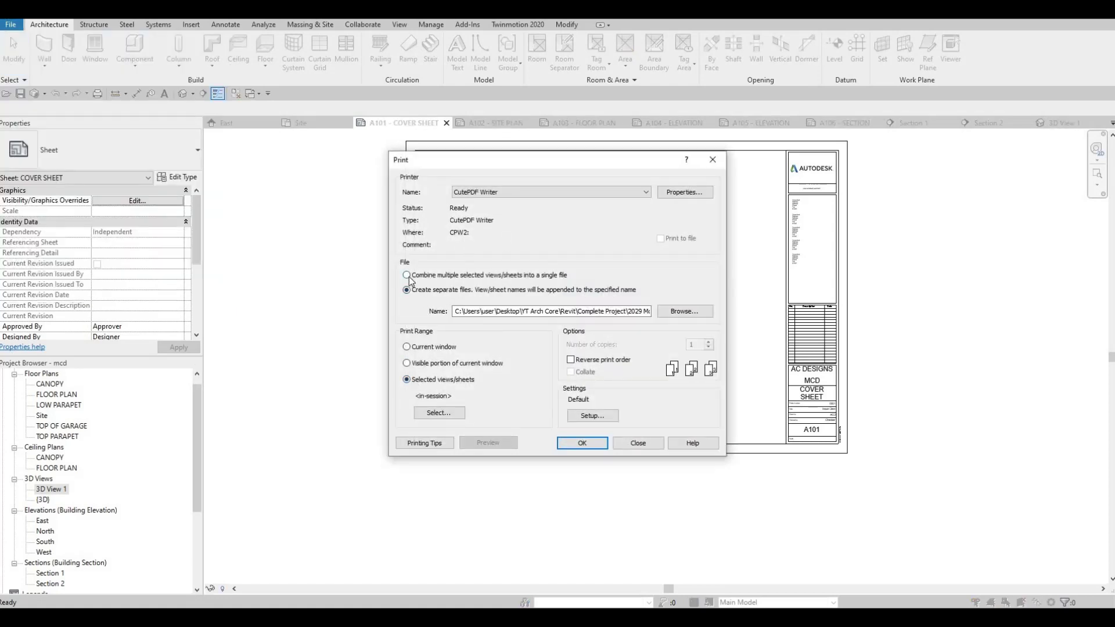
{"action": "left_click", "coordinate": [407, 346]}
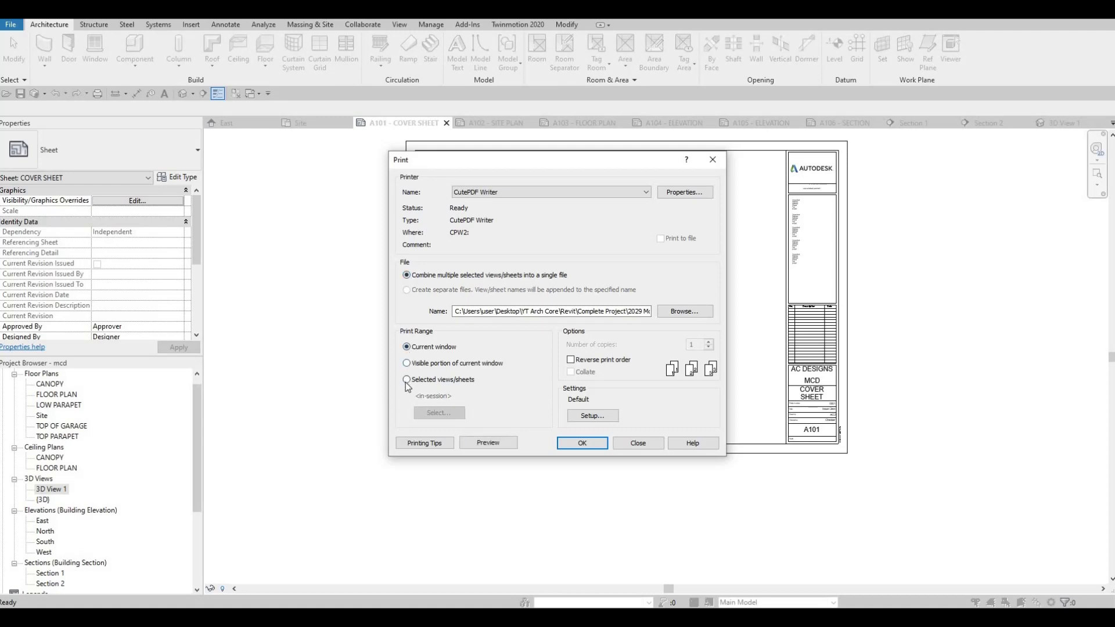
{"action": "left_click", "coordinate": [407, 363]}
{"action": "left_click", "coordinate": [407, 380]}
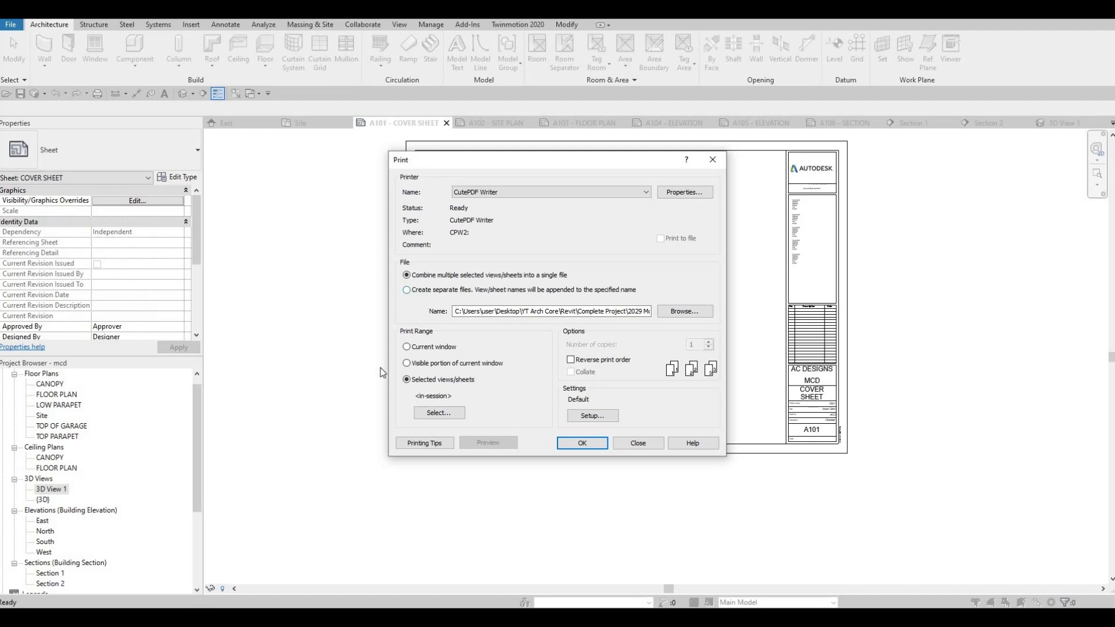
Create a view/sheet set named FULL SET that includes all sheets, A101 to A106, and no views.
{"action": "left_click", "coordinate": [439, 413]}
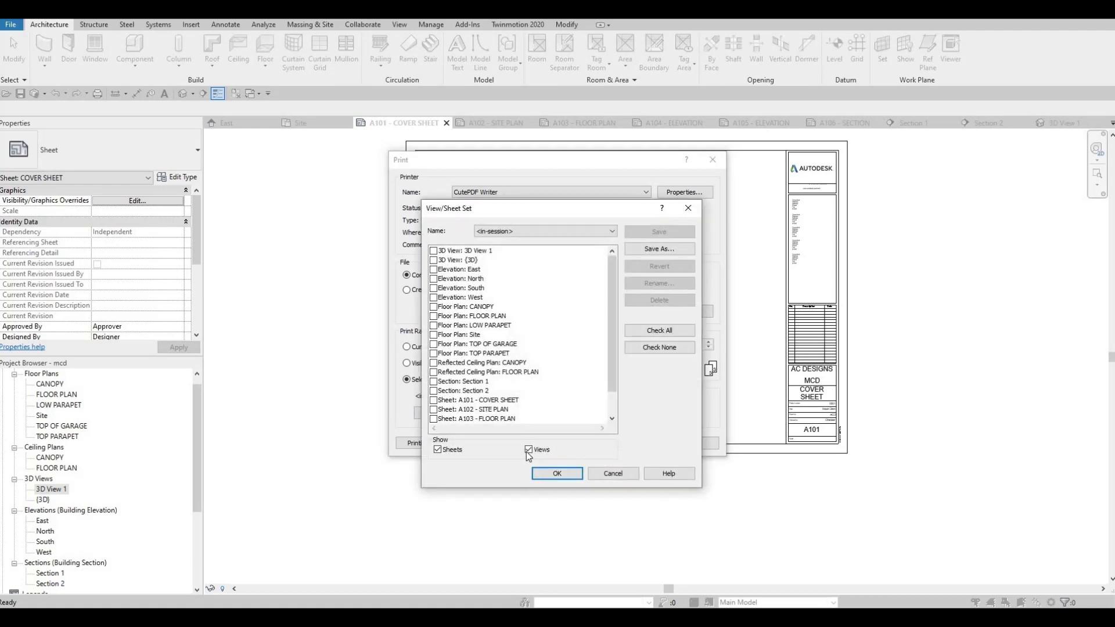
{"action": "left_click", "coordinate": [528, 450]}
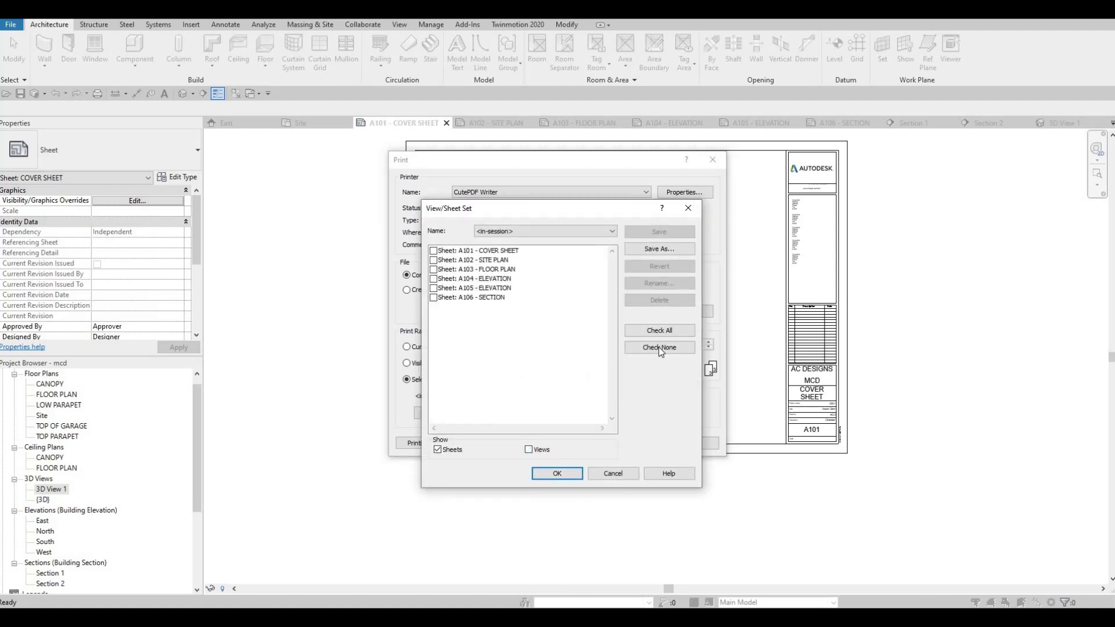
{"action": "left_click", "coordinate": [661, 332]}
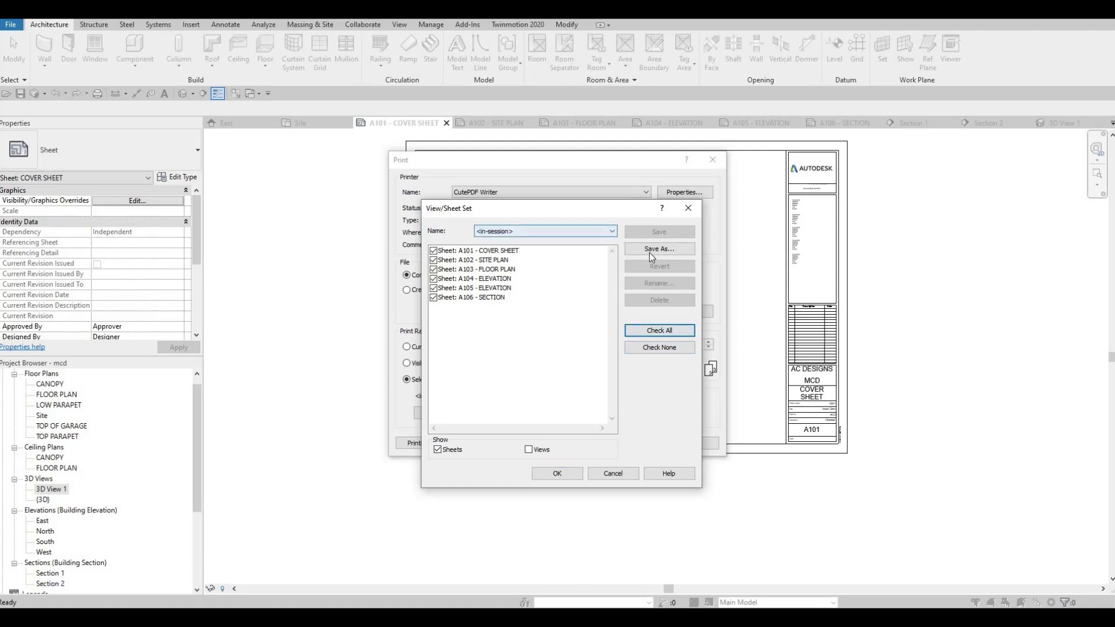
{"action": "left_click", "coordinate": [632, 253]}
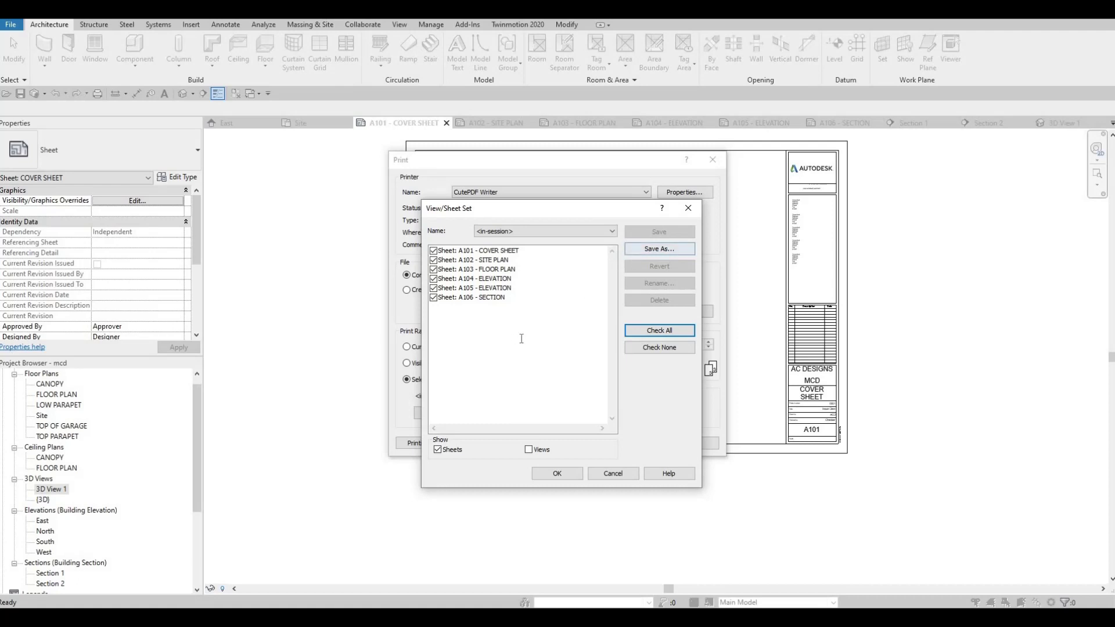
{"action": "type", "text": "F"}
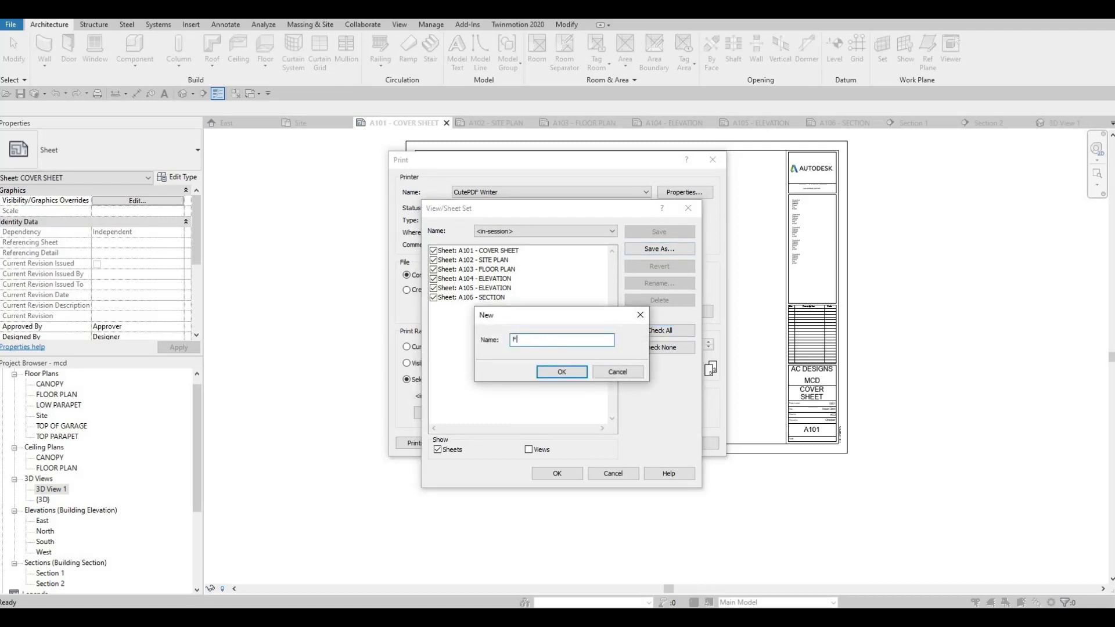
{"action": "type", "text": "ULL SET"}
{"action": "left_click", "coordinate": [573, 373]}
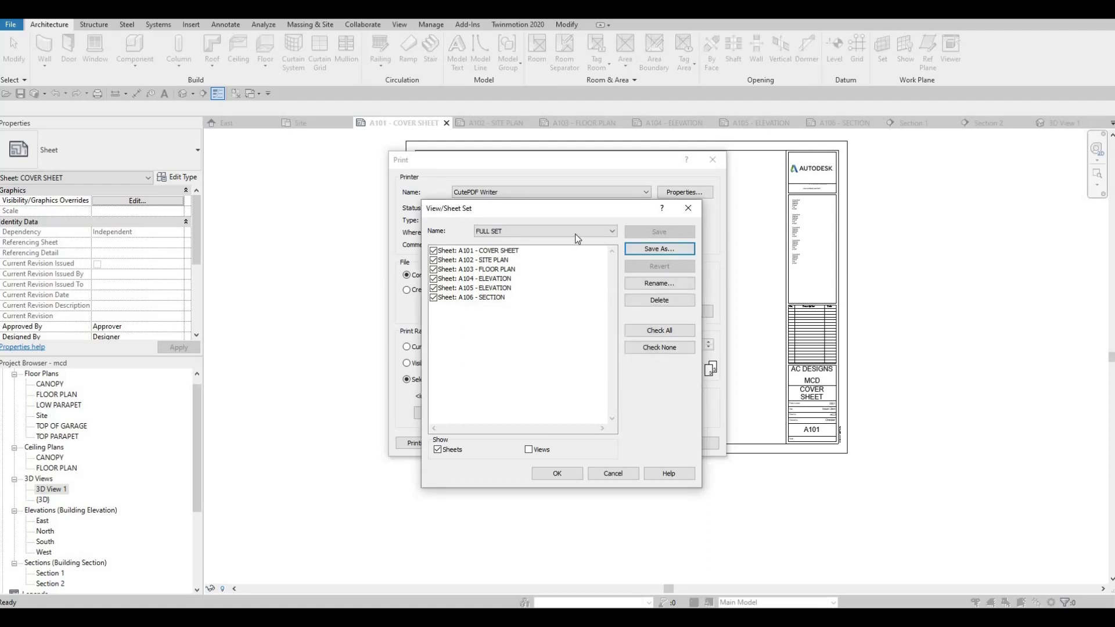
Use FULL SET as the print range and print the sheets to PDF with CutePDF Writer, dismissing the raster printing notice.
{"action": "left_click", "coordinate": [534, 231]}
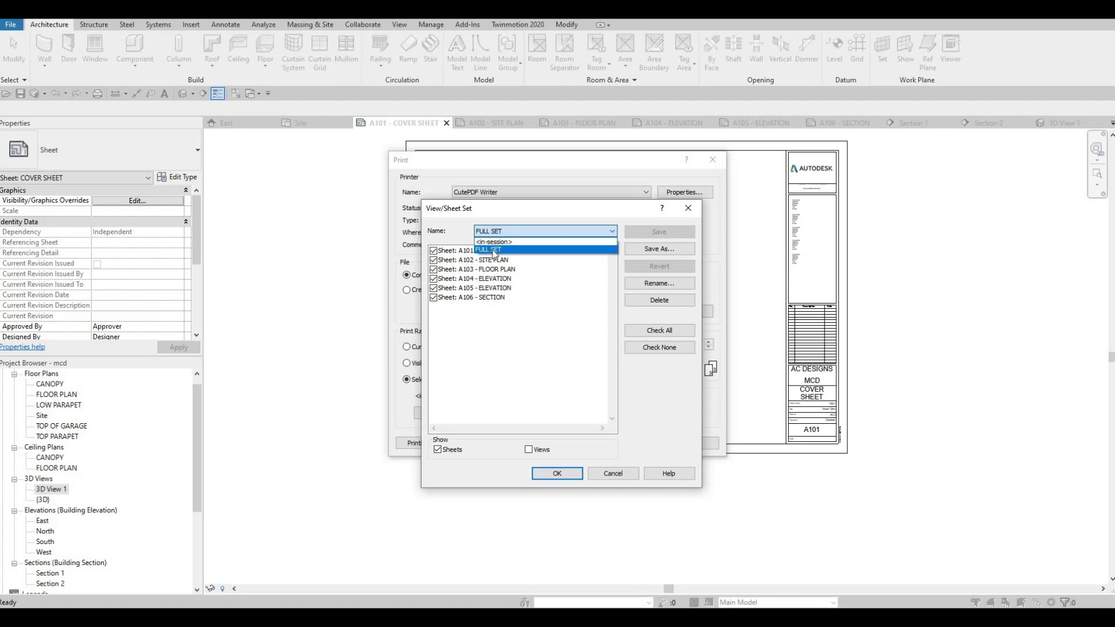
{"action": "left_click", "coordinate": [568, 505]}
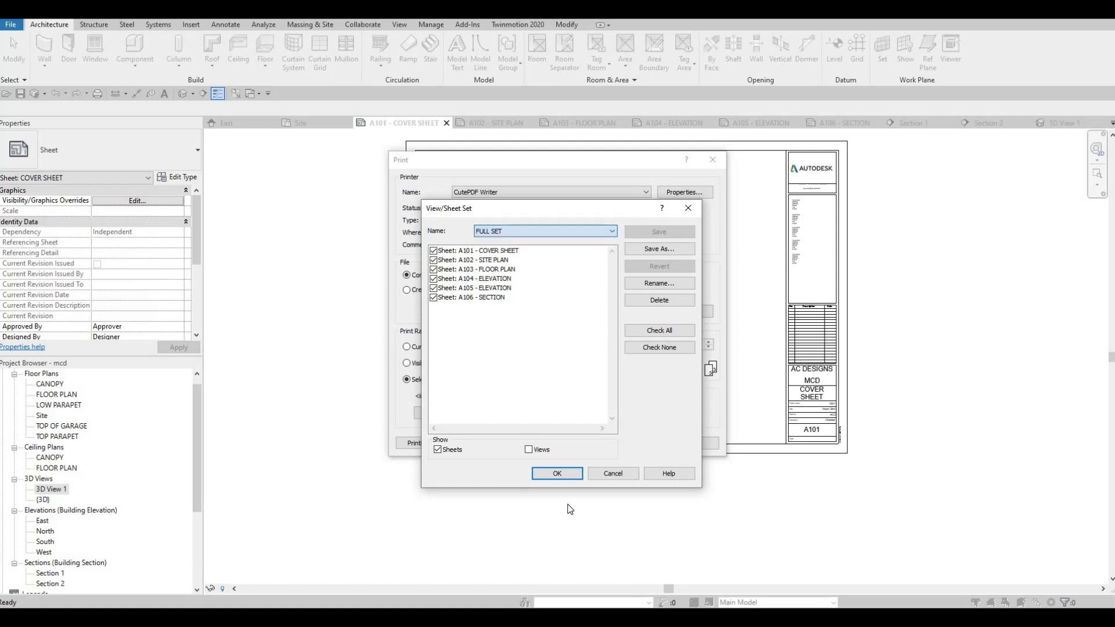
{"action": "left_click", "coordinate": [561, 472]}
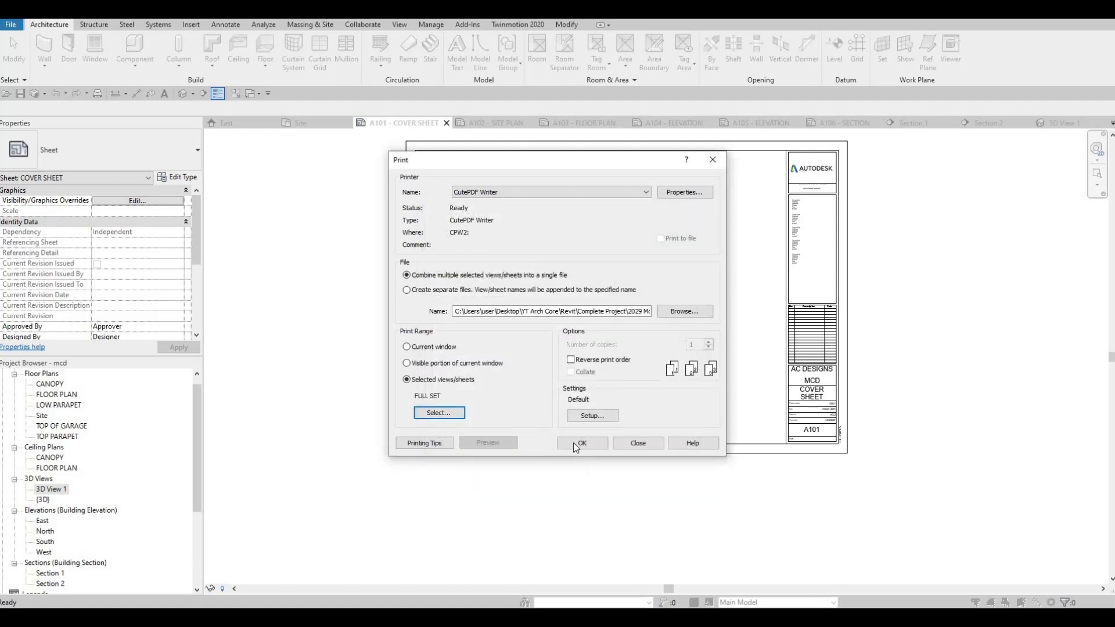
{"action": "left_click", "coordinate": [574, 443]}
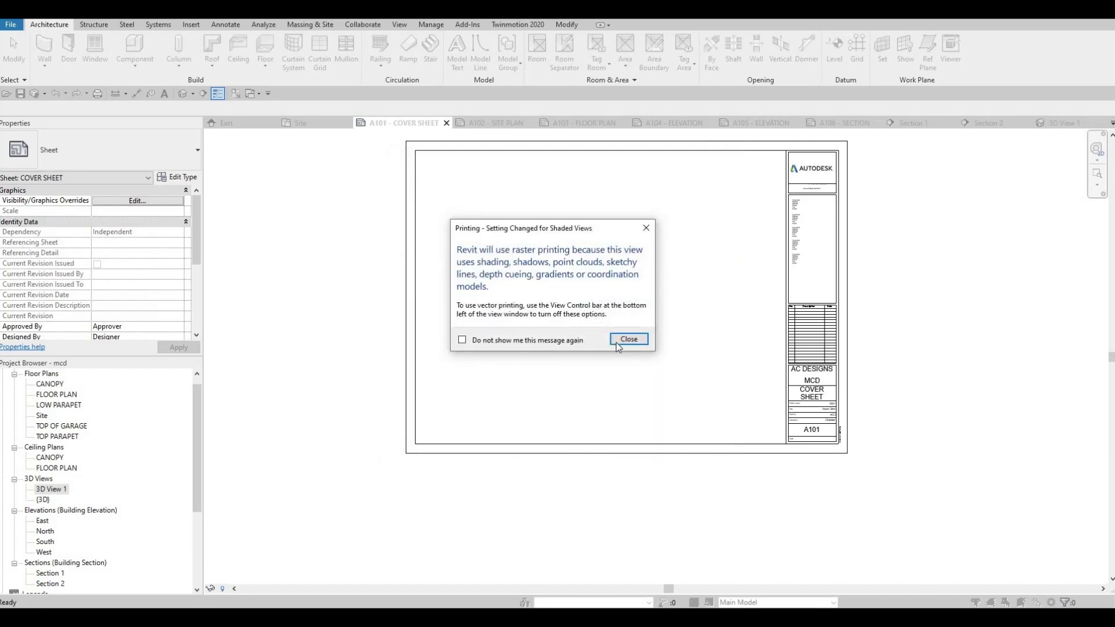
{"action": "left_click", "coordinate": [617, 343]}
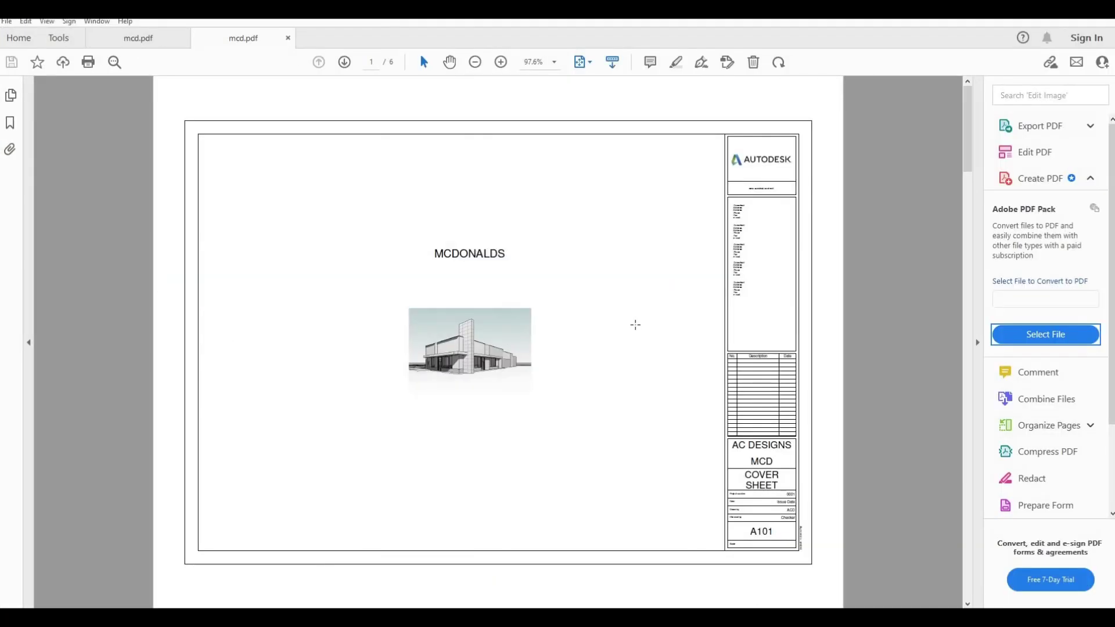
Page through the printed PDF from the cover sheet to the last sheet, checking the drawing placement on each, especially the site plan.
{"action": "scroll", "coordinate": [634, 329], "scroll_direction": "down", "scroll_amount": 2}
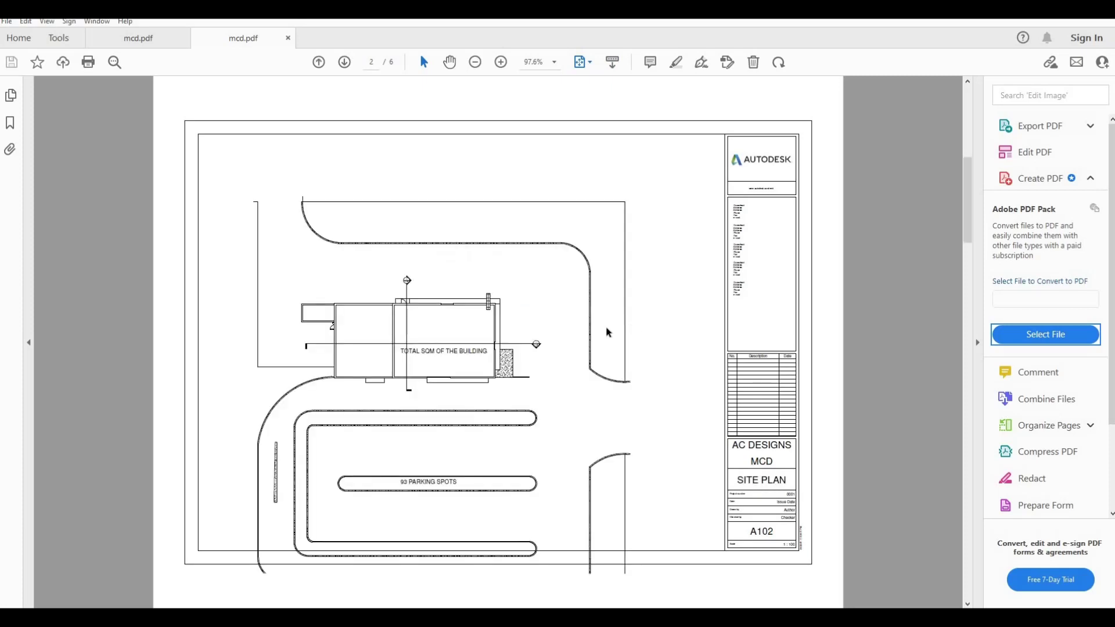
{"action": "scroll", "coordinate": [604, 332], "scroll_direction": "down", "scroll_amount": 2}
{"action": "scroll", "coordinate": [523, 290], "scroll_direction": "up", "scroll_amount": 2}
{"action": "scroll", "coordinate": [488, 282], "scroll_direction": "down", "scroll_amount": 2}
{"action": "scroll", "coordinate": [877, 337], "scroll_direction": "up", "scroll_amount": 2}
{"action": "scroll", "coordinate": [686, 391], "scroll_direction": "down", "scroll_amount": 2}
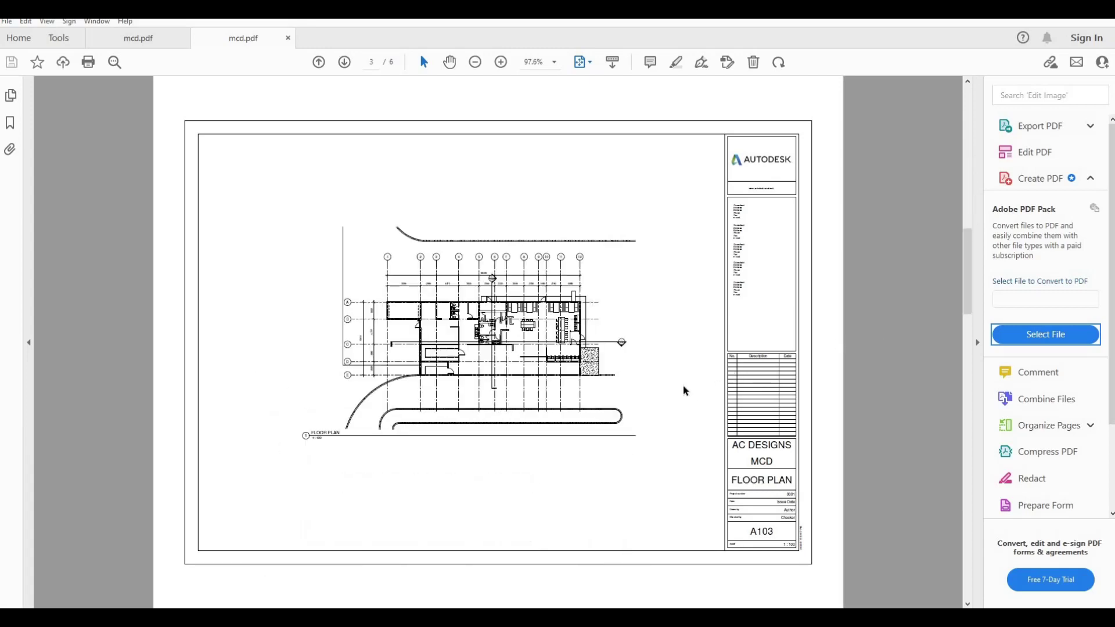
{"action": "scroll", "coordinate": [686, 391], "scroll_direction": "down", "scroll_amount": 2}
{"action": "scroll", "coordinate": [616, 377], "scroll_direction": "down", "scroll_amount": 2}
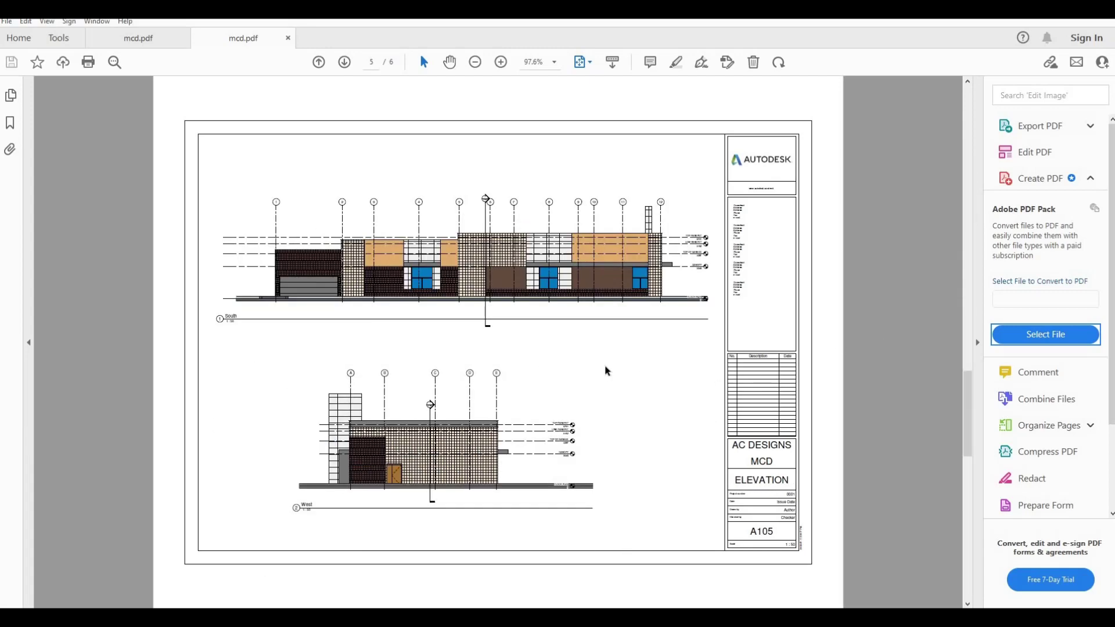
{"action": "scroll", "coordinate": [567, 392], "scroll_direction": "down", "scroll_amount": 2}
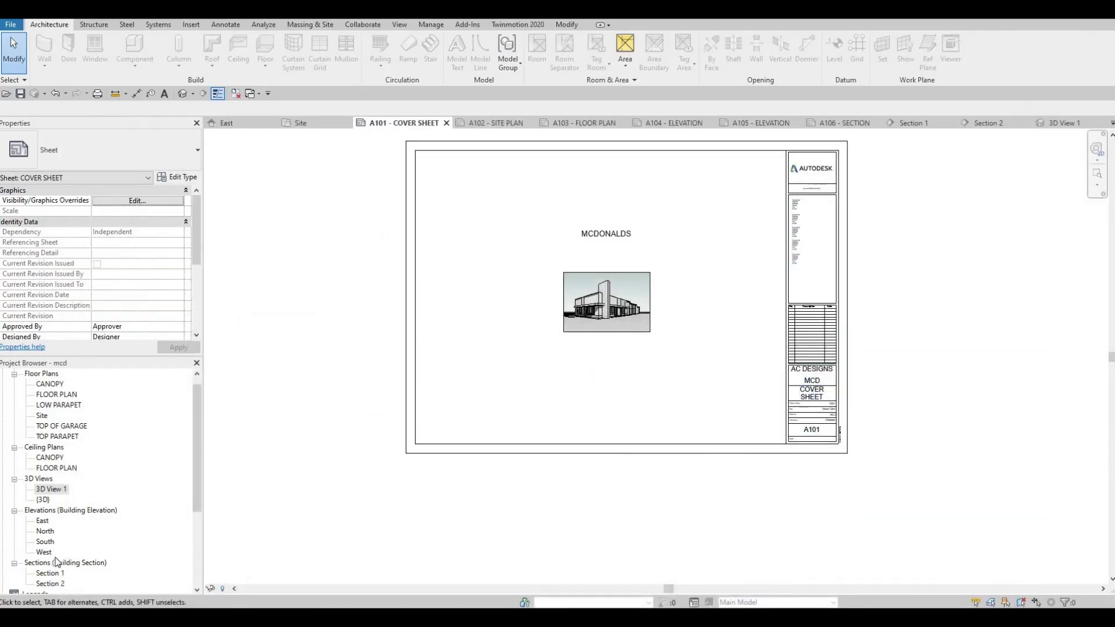
Return to Revit, open sheet A102 - SITE PLAN and move the site plan viewport up and right so it fits inside the sheet border.
{"action": "scroll", "coordinate": [57, 563], "scroll_direction": "down", "scroll_amount": 3}
{"action": "double_click", "coordinate": [52, 531]}
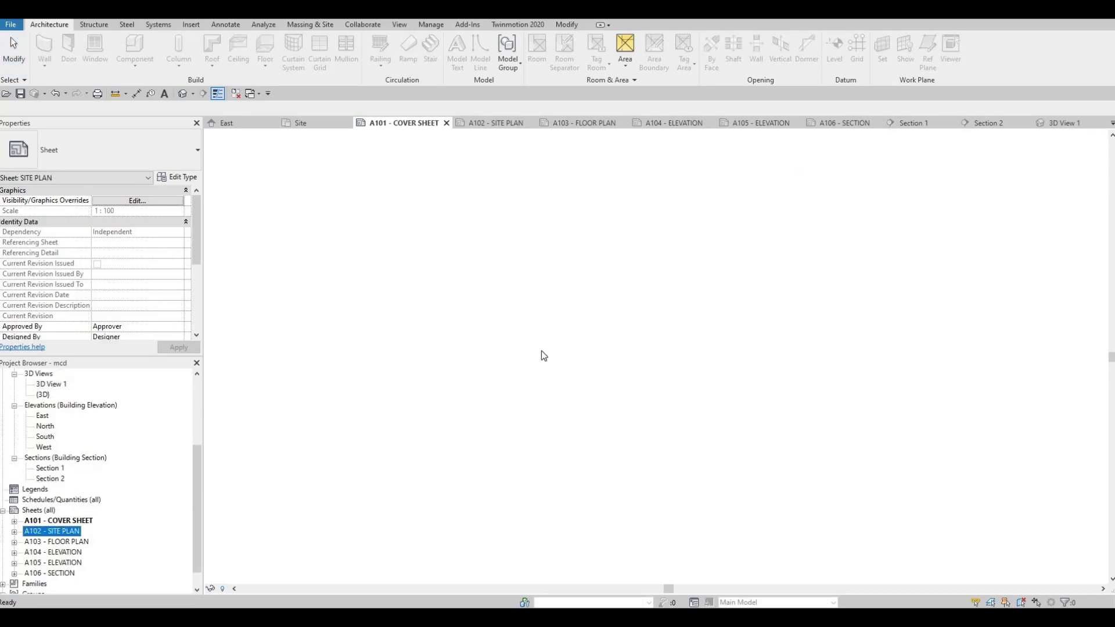
{"action": "left_click", "coordinate": [574, 317]}
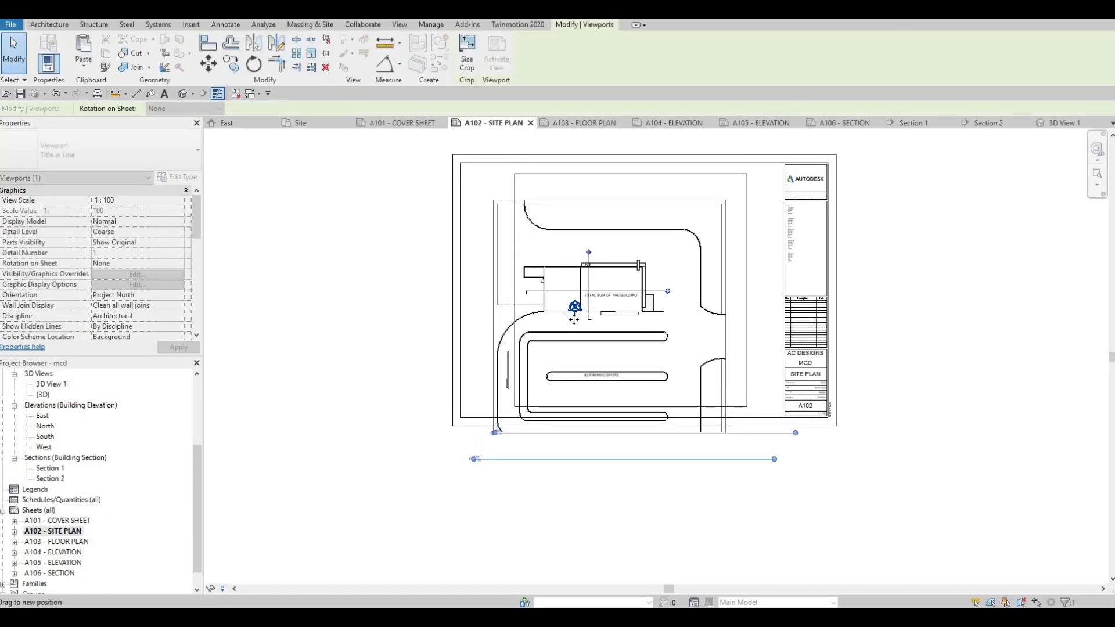
{"action": "left_click_drag", "start_coordinate": [574, 318], "coordinate": [596, 291]}
{"action": "left_click", "coordinate": [550, 455]}
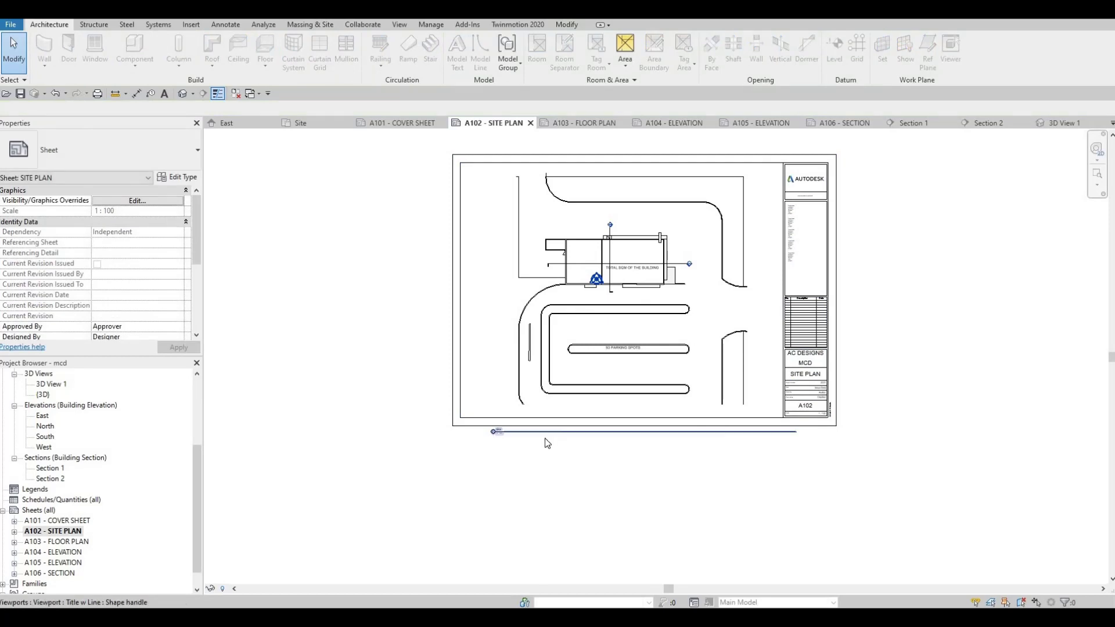
Move the site plan's view title up to sit just below the drawing, inside the sheet border.
{"action": "left_click", "coordinate": [548, 443]}
{"action": "scroll", "coordinate": [554, 430], "scroll_direction": "up", "scroll_amount": 2}
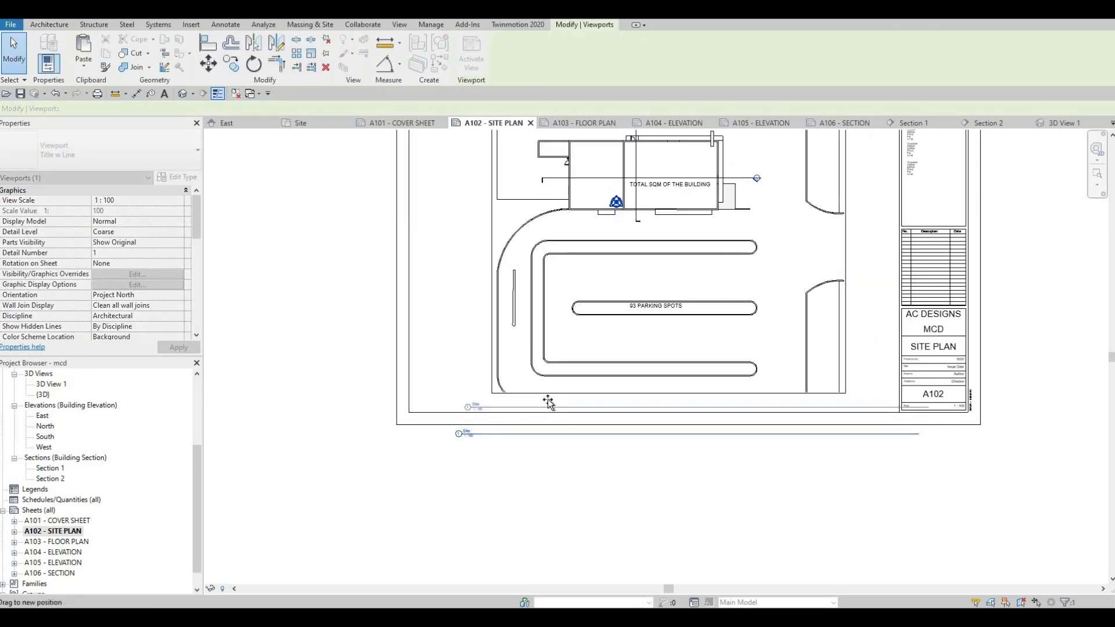
{"action": "left_click_drag", "start_coordinate": [548, 401], "coordinate": [554, 402]}
{"action": "left_click", "coordinate": [935, 419]}
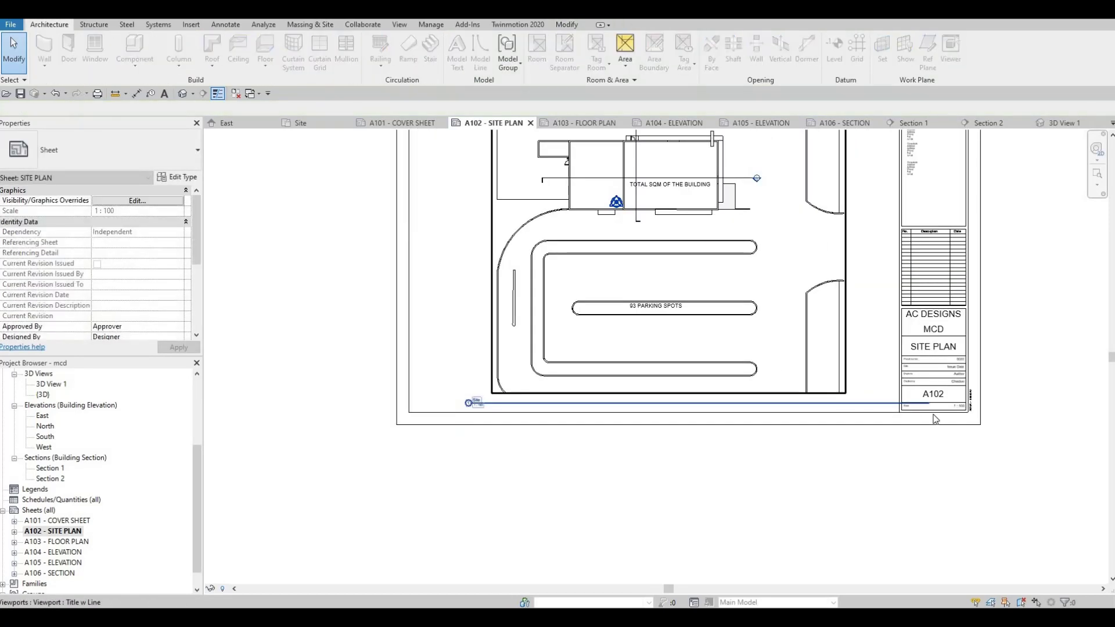
Shorten the site plan's title line so it ends near the drawing's right edge, clear of the title block, and save the project.
{"action": "left_click", "coordinate": [932, 410]}
{"action": "scroll", "coordinate": [930, 406], "scroll_direction": "up", "scroll_amount": 2}
{"action": "middle_click_drag", "start_coordinate": [930, 406], "coordinate": [1007, 422]}
{"action": "left_click_drag", "start_coordinate": [1006, 421], "coordinate": [882, 422]}
{"action": "scroll", "coordinate": [549, 510], "scroll_direction": "down", "scroll_amount": 2}
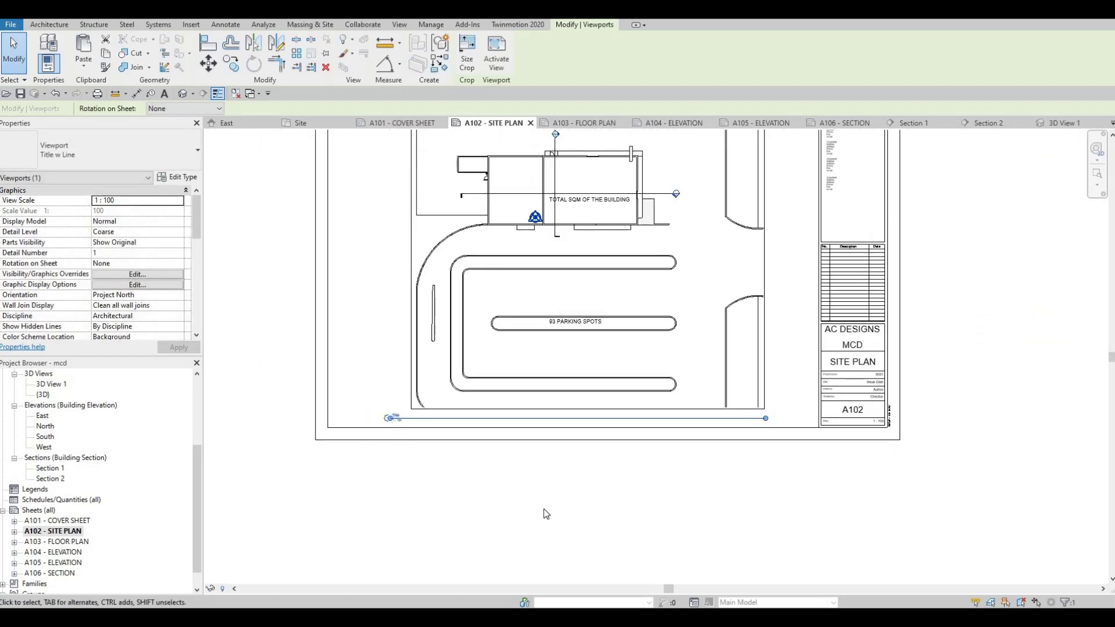
{"action": "scroll", "coordinate": [544, 509], "scroll_direction": "down", "scroll_amount": 2}
{"action": "left_click", "coordinate": [542, 510]}
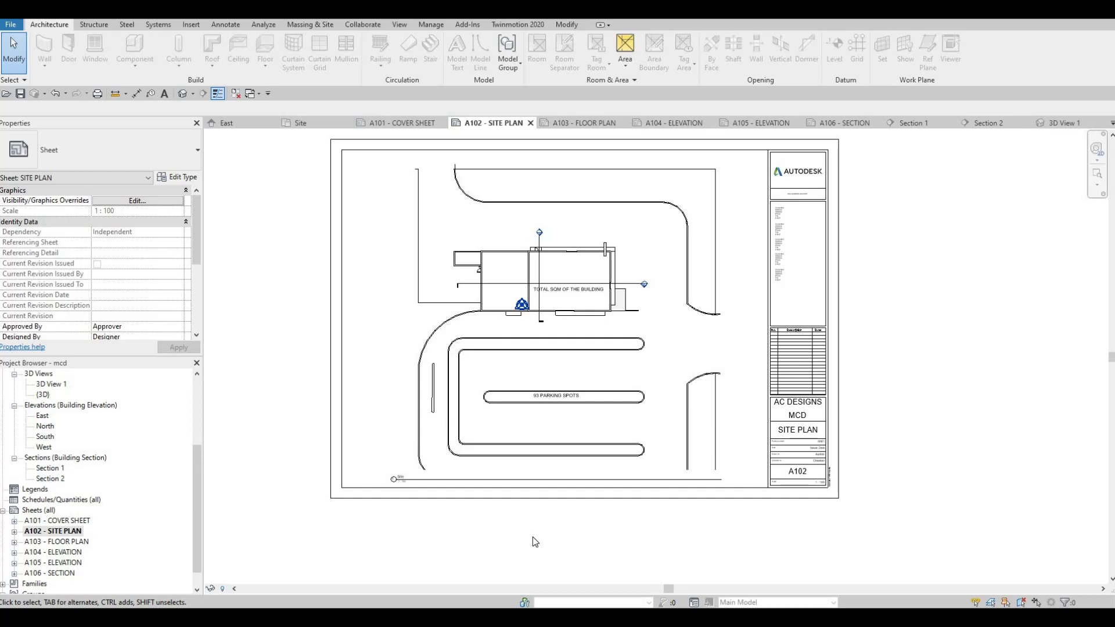
{"action": "left_click", "coordinate": [20, 93]}
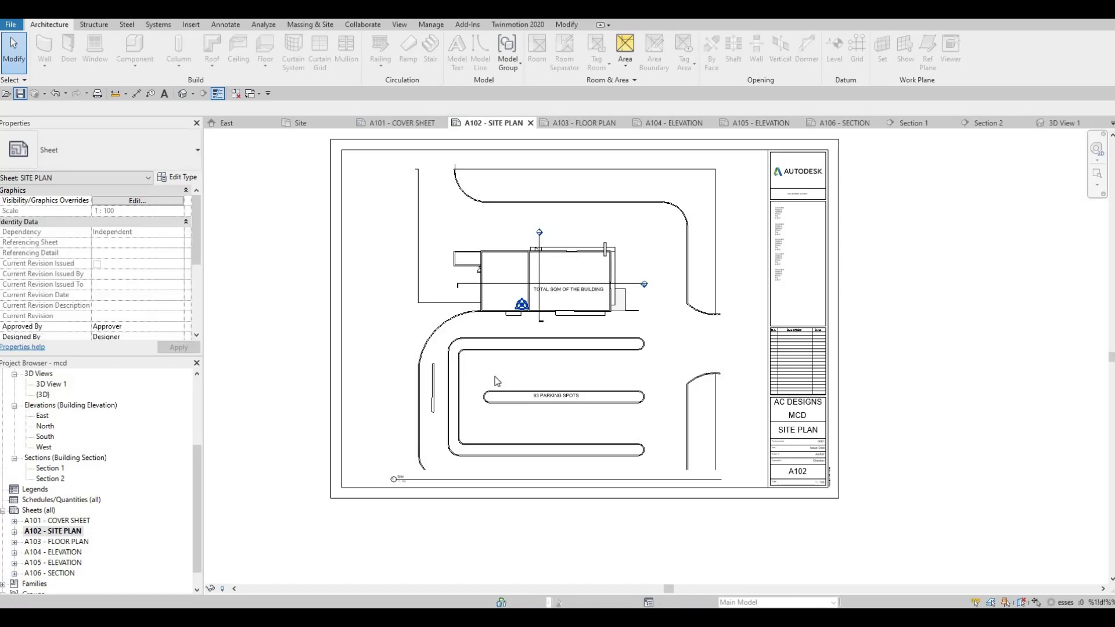